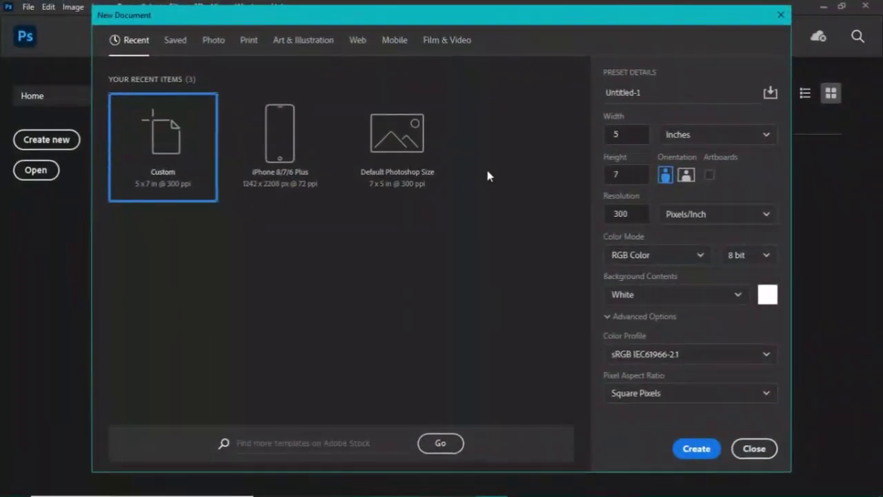
Create a new 7 × 5 inch, 300 ppi, 8-bit RGB document from the Default Photoshop Size preset
click(412, 143)
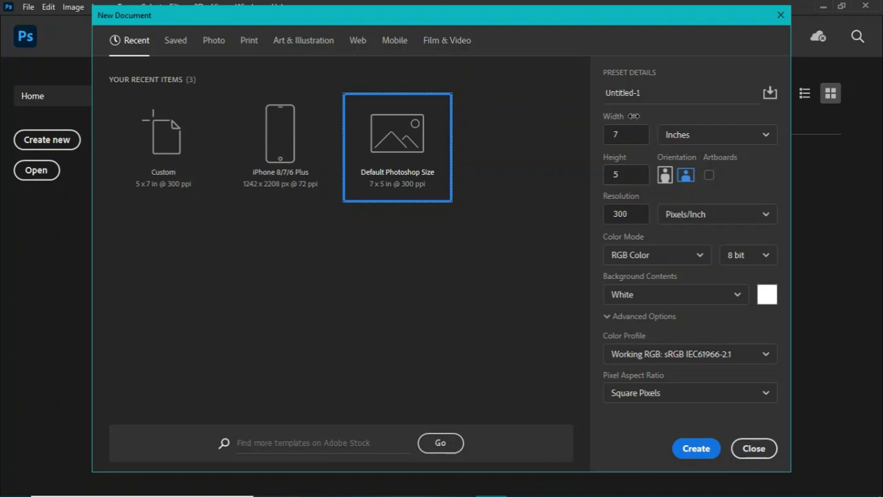
click(694, 134)
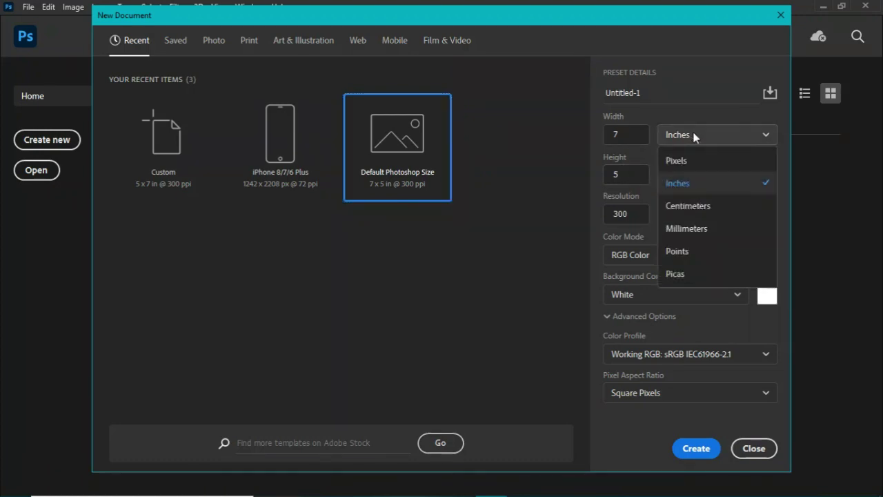
click(694, 159)
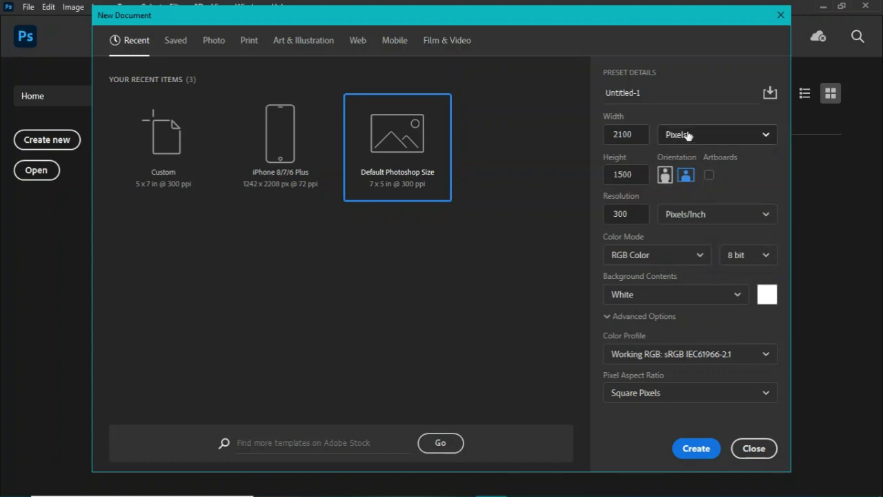
click(687, 134)
click(701, 182)
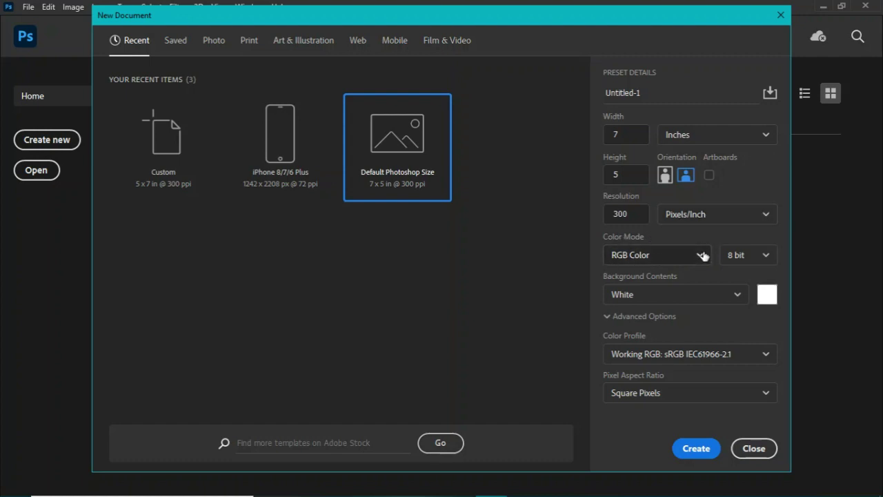
click(759, 255)
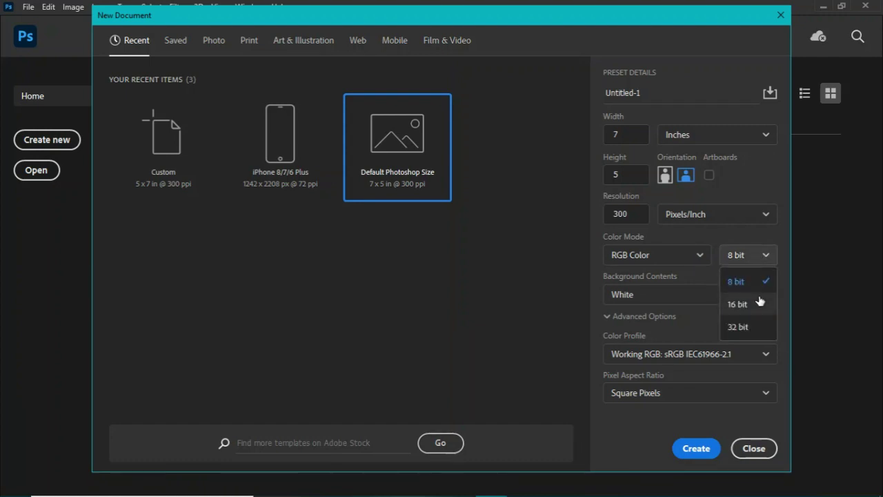
click(755, 256)
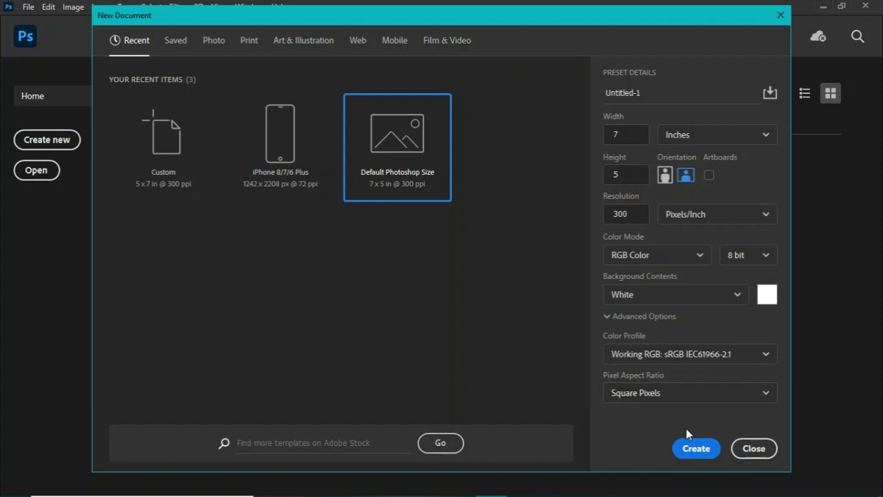
click(696, 449)
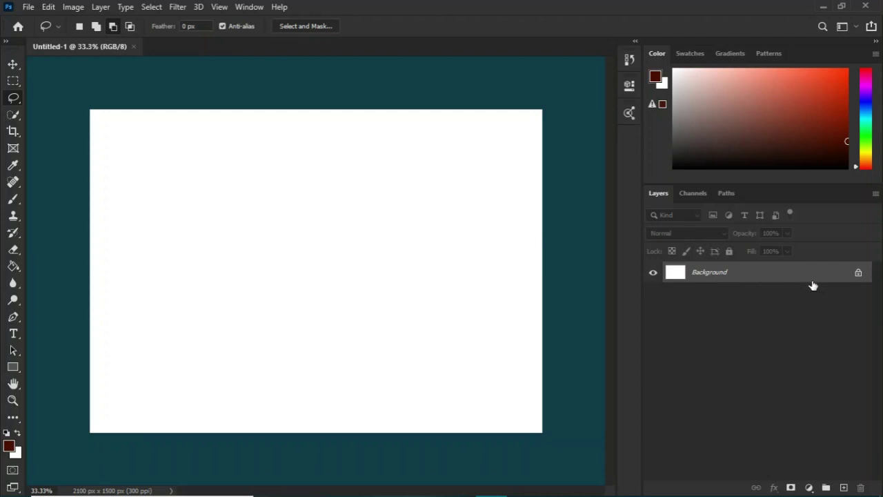
Convert the Background into a regular layer, then add an empty Layer 1 above it
double_click(760, 275)
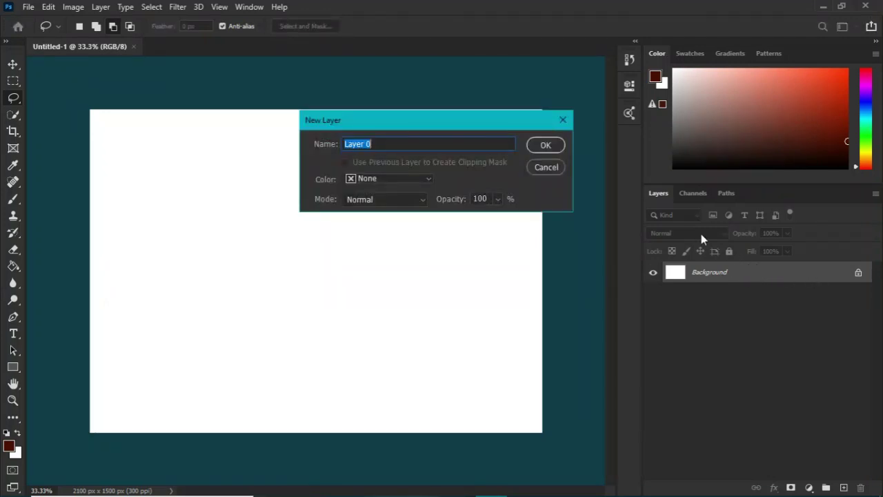
key(BackSpace)
click(546, 146)
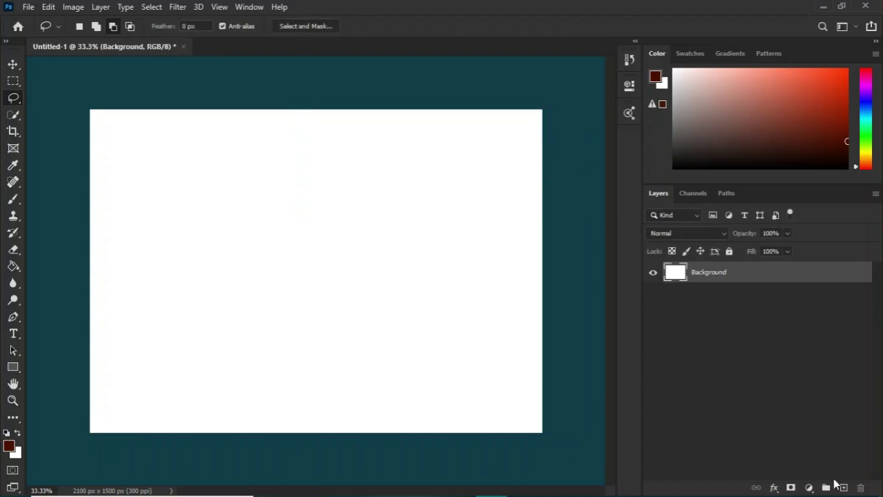
click(843, 488)
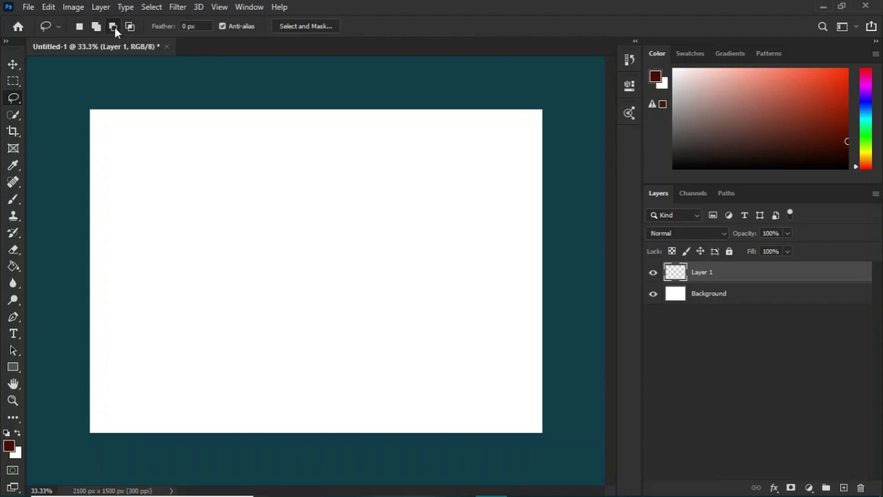
click(98, 23)
click(130, 27)
click(79, 28)
mouse_move(83, 246)
mouse_down()
mouse_move(175, 236)
mouse_move(132, 438)
mouse_move(76, 390)
mouse_move(79, 236)
mouse_up()
mouse_move(167, 220)
mouse_down()
mouse_move(147, 216)
mouse_move(83, 251)
mouse_move(168, 249)
mouse_move(166, 219)
mouse_up()
key(ctrl+d)
click(100, 30)
mouse_move(87, 256)
mouse_down()
mouse_move(156, 350)
mouse_move(35, 262)
mouse_up()
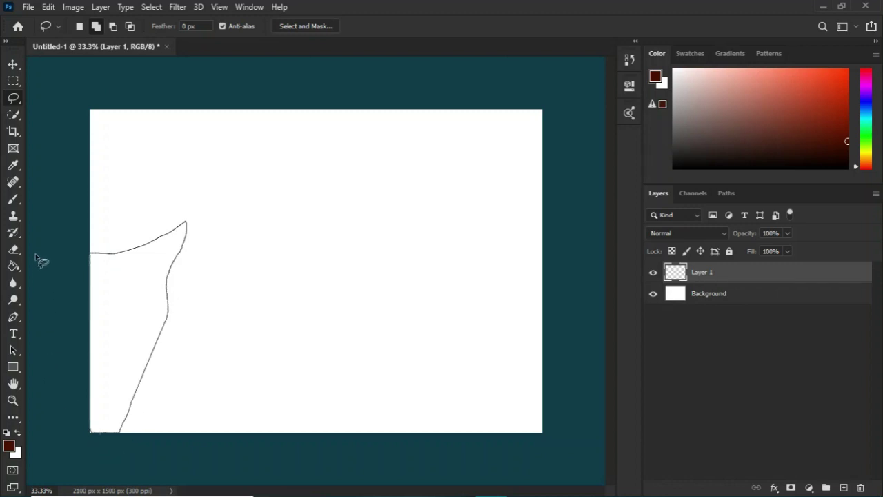
drag(35, 262, 39, 252)
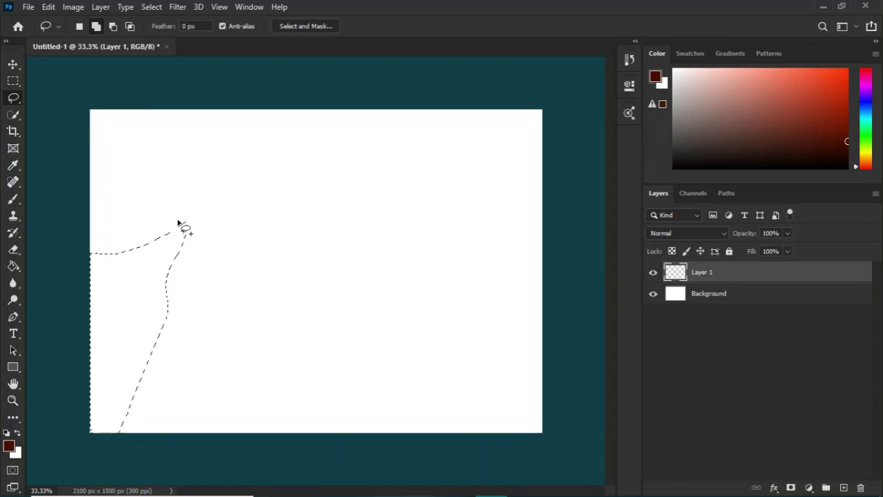
drag(185, 223, 75, 288)
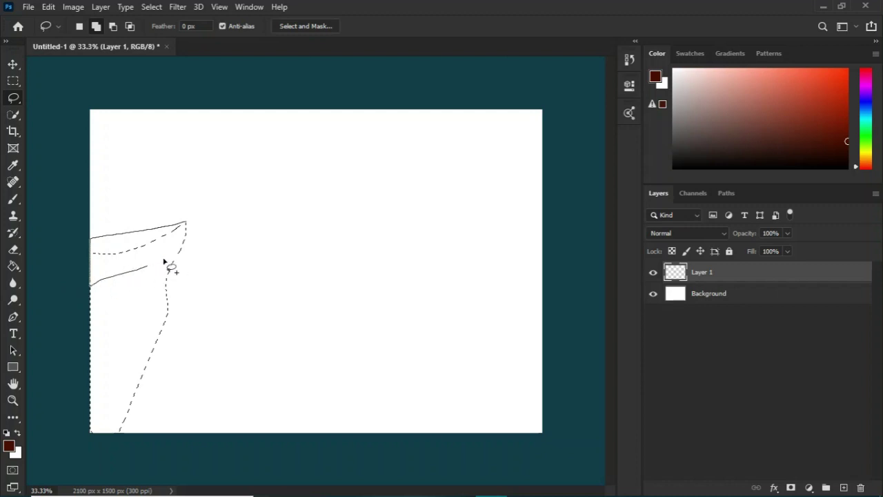
drag(74, 288, 185, 223)
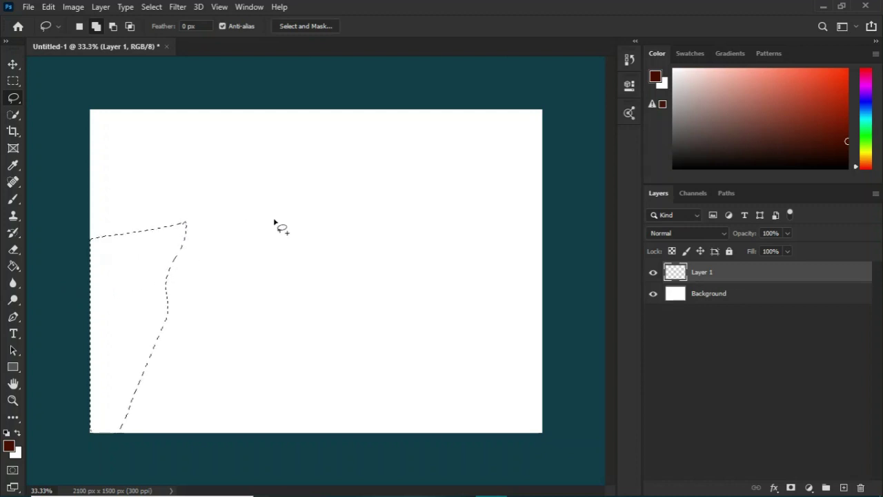
key(ctrl+d)
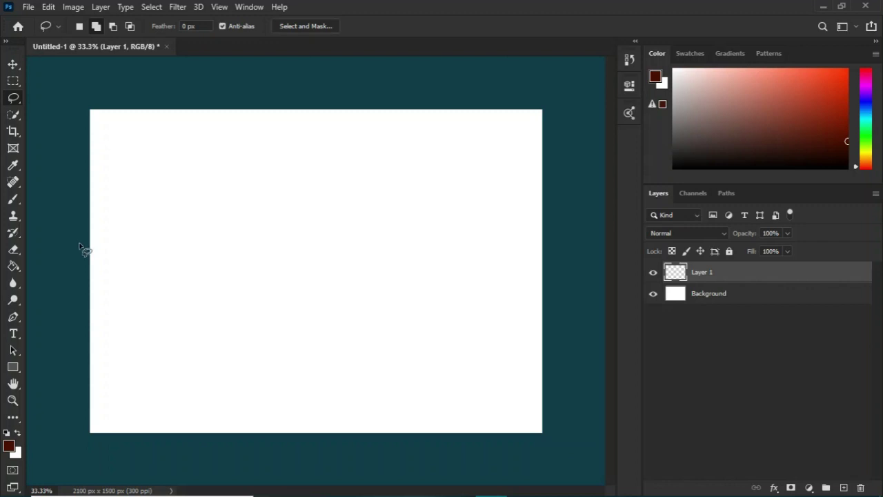
Lasso the left cliff and bottom-right hill, closing the outline along the canvas bottom
drag(80, 245, 168, 247)
drag(107, 269, 547, 450)
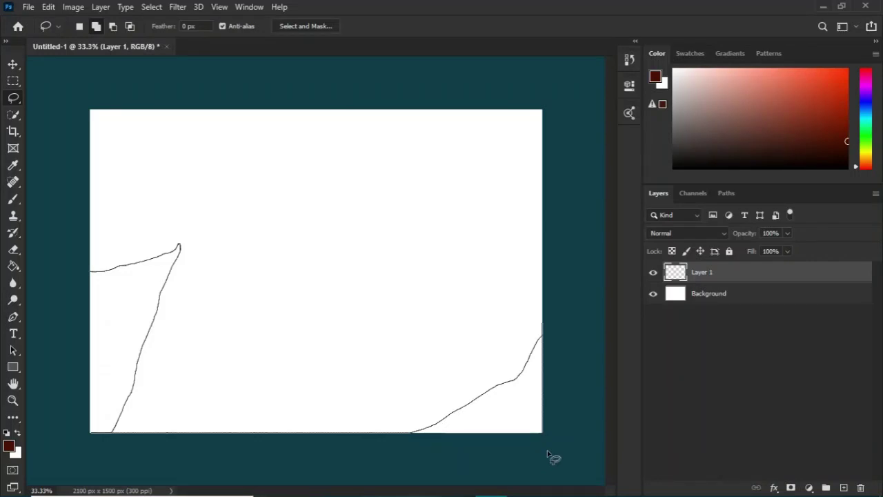
drag(547, 450, 38, 278)
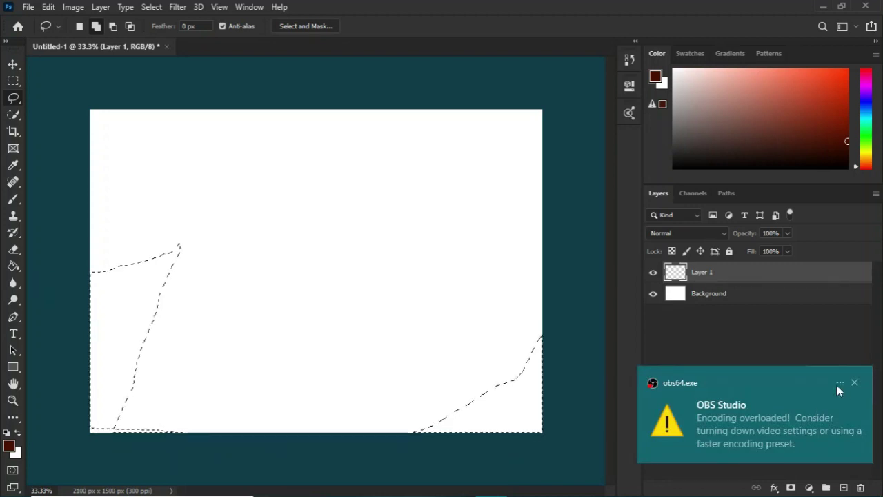
click(855, 383)
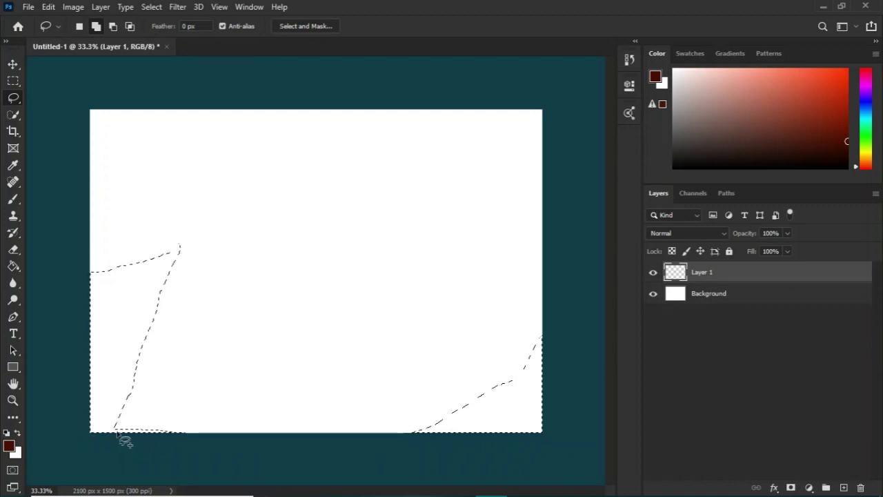
Zoom in to add a sharper peak tip and trim the selection along the bottom edge
key(ctrl+plus)
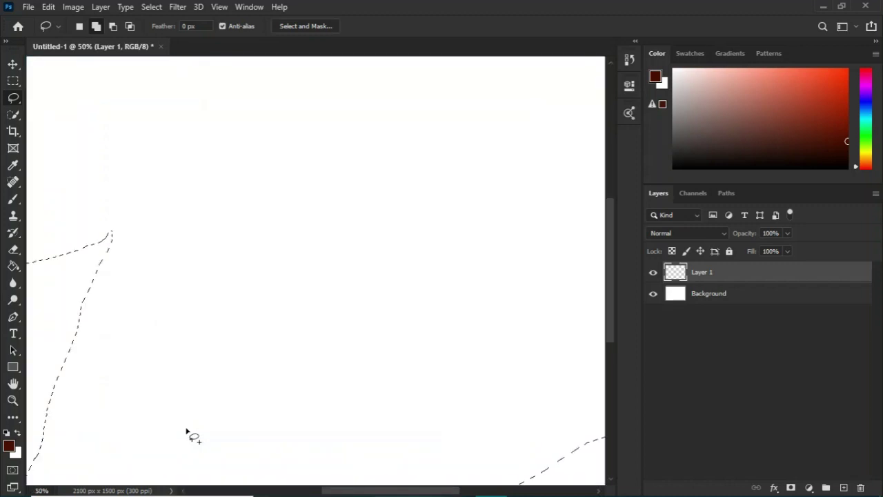
scroll(203, 452, down, 3)
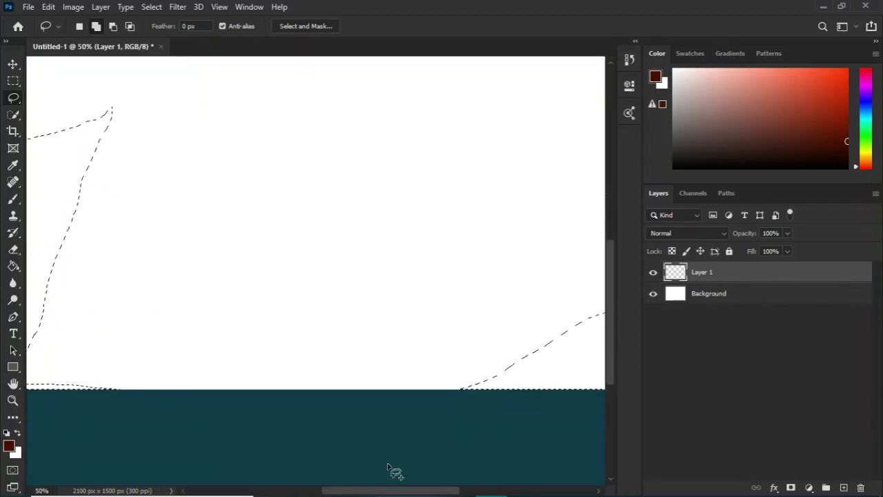
drag(394, 490, 332, 457)
scroll(364, 318, up, 1)
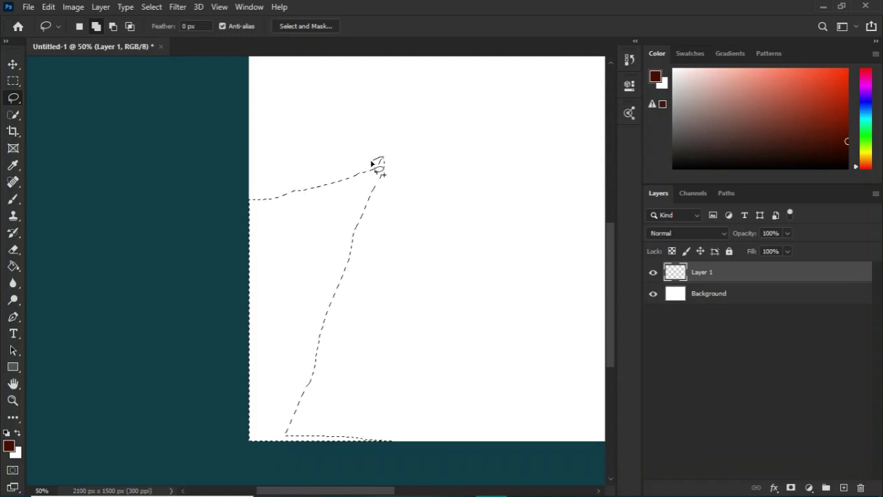
drag(318, 196, 370, 189)
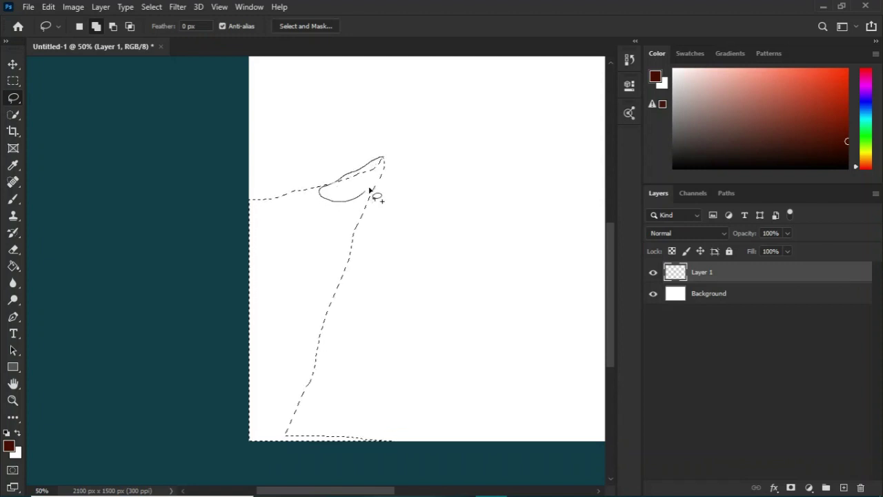
drag(383, 159, 385, 160)
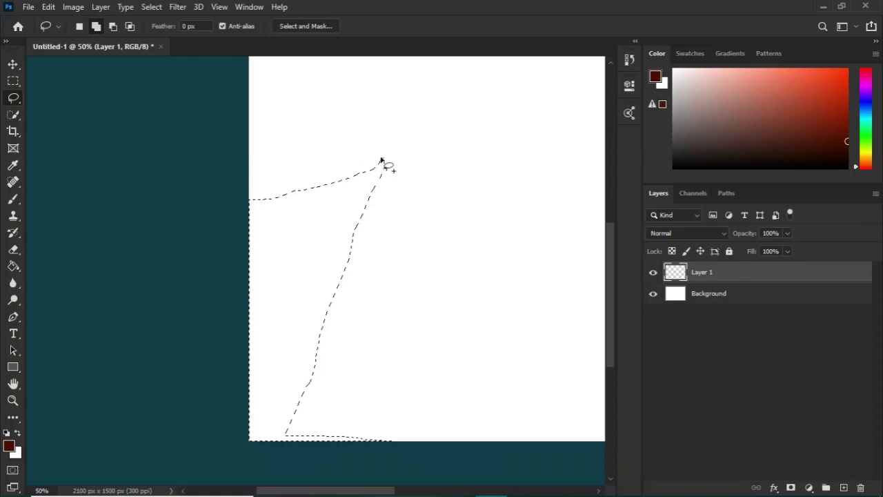
click(114, 27)
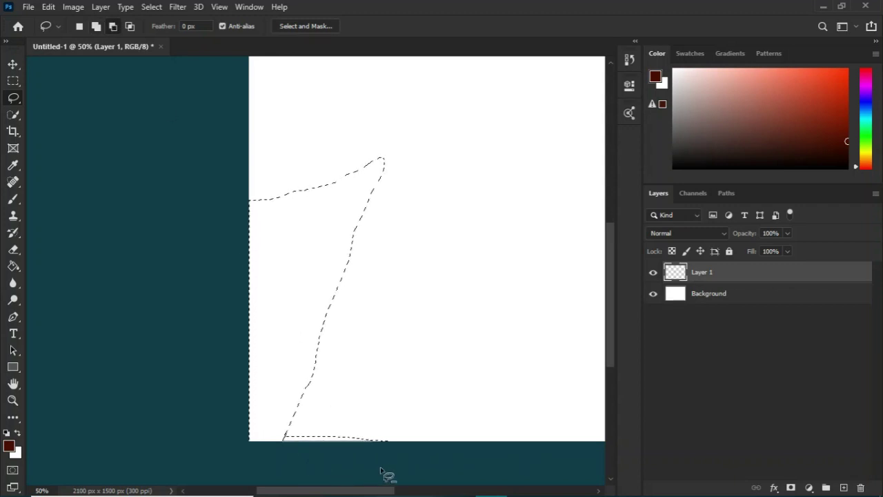
mouse_move(285, 438)
mouse_down()
mouse_move(396, 442)
mouse_move(321, 439)
mouse_up()
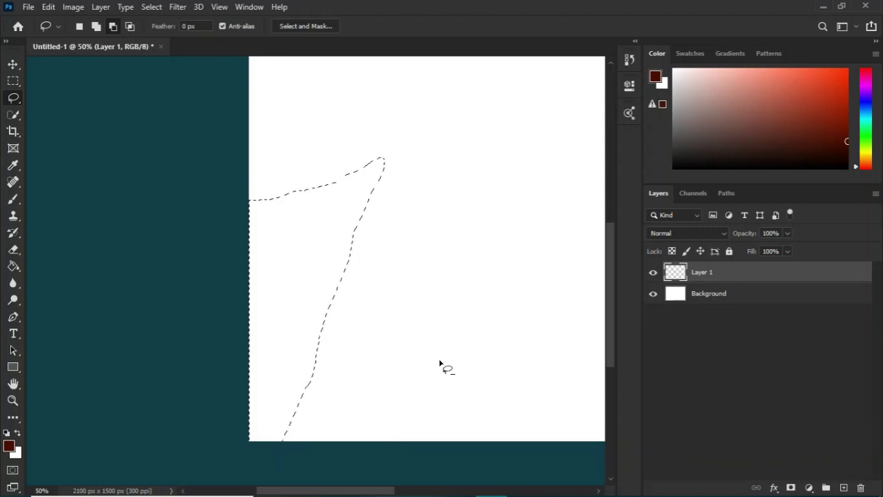
key(ctrl+minus)
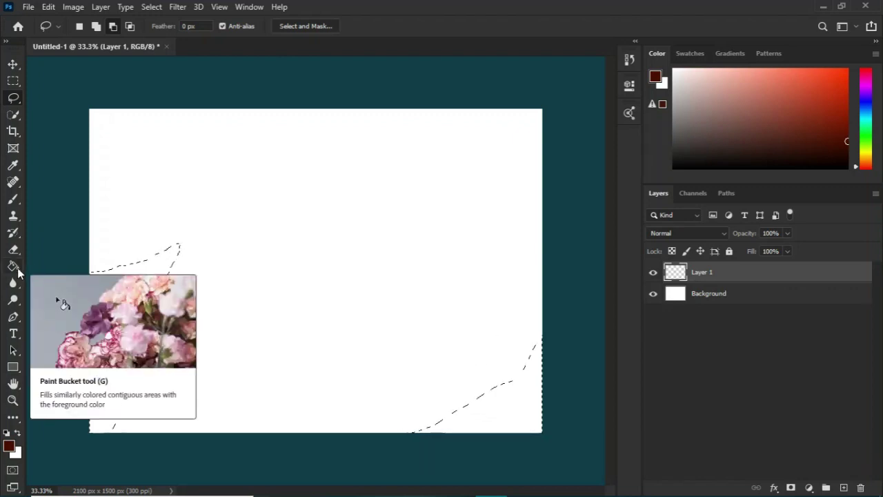
Choose the Paint Bucket and switch its fill source from Foreground to Pattern
click(17, 270)
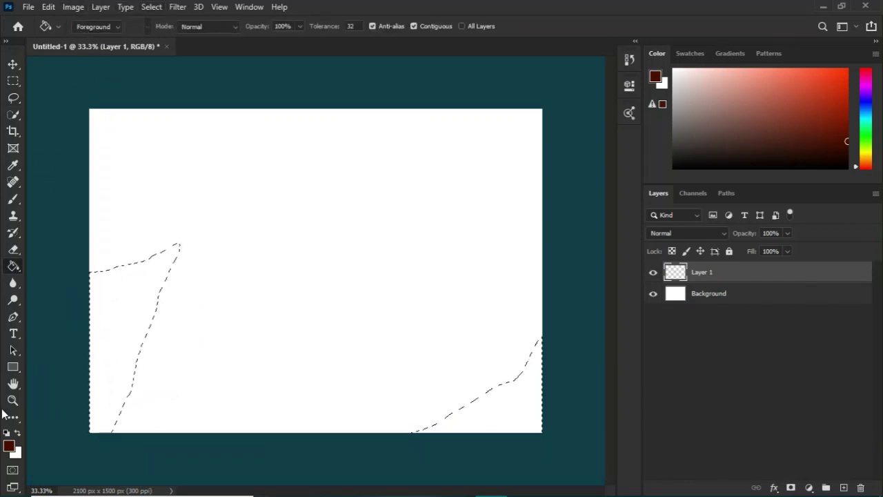
click(93, 26)
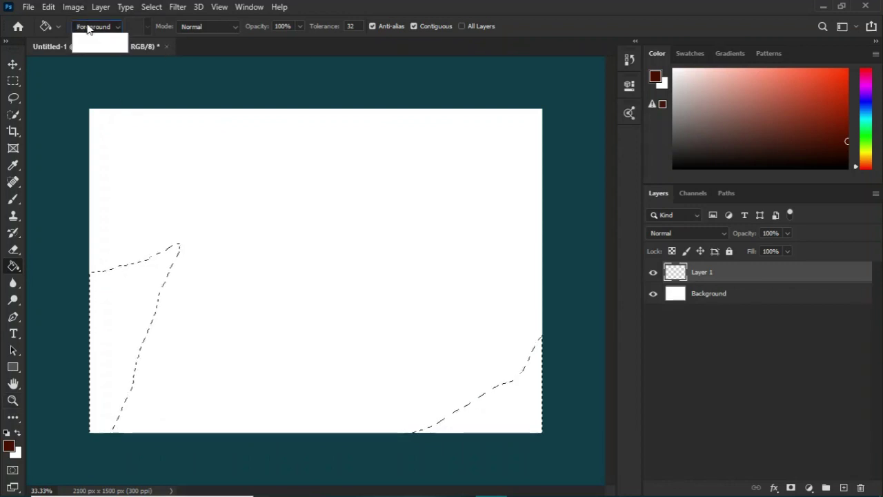
click(91, 37)
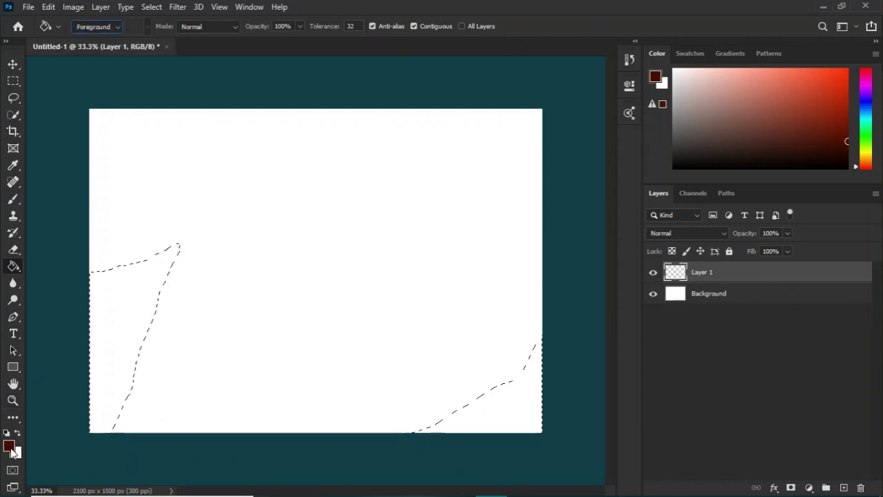
click(78, 26)
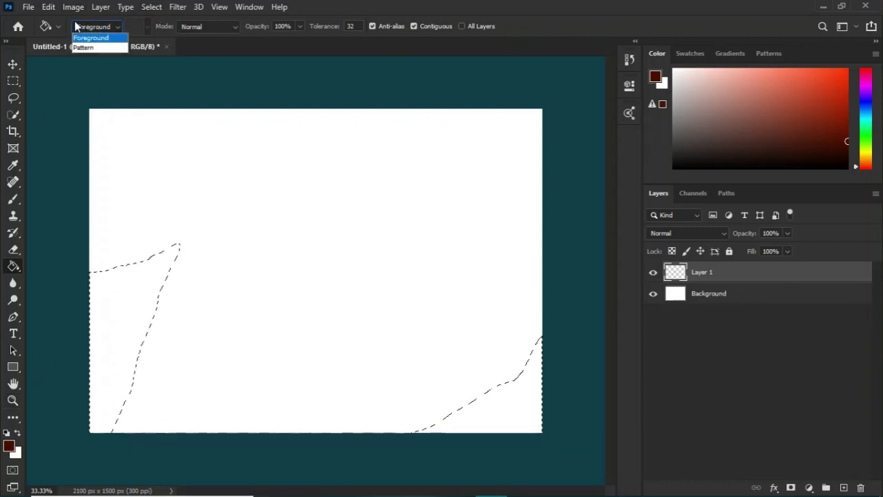
click(118, 56)
click(114, 29)
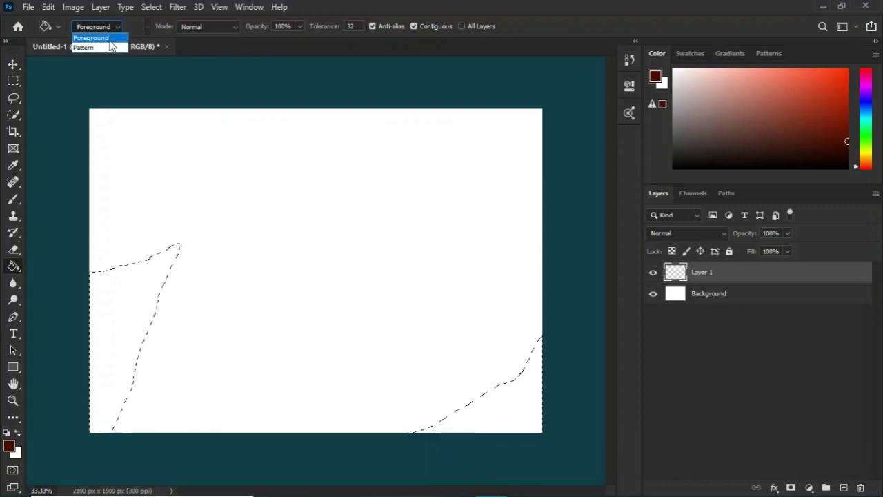
click(106, 45)
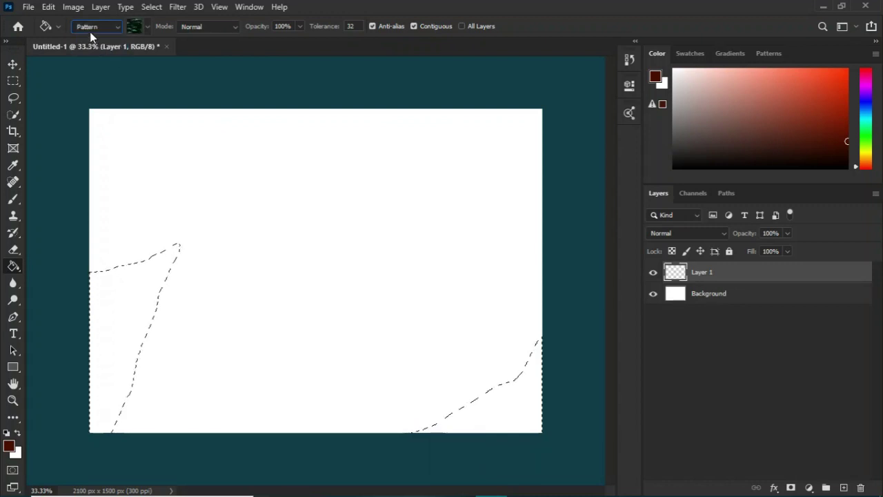
Browse the Trees, Grass and Water pattern presets
click(149, 25)
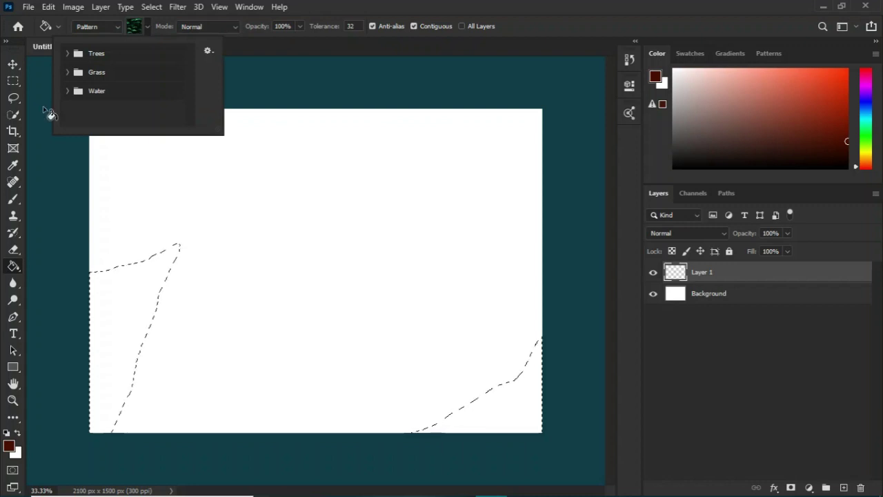
click(67, 53)
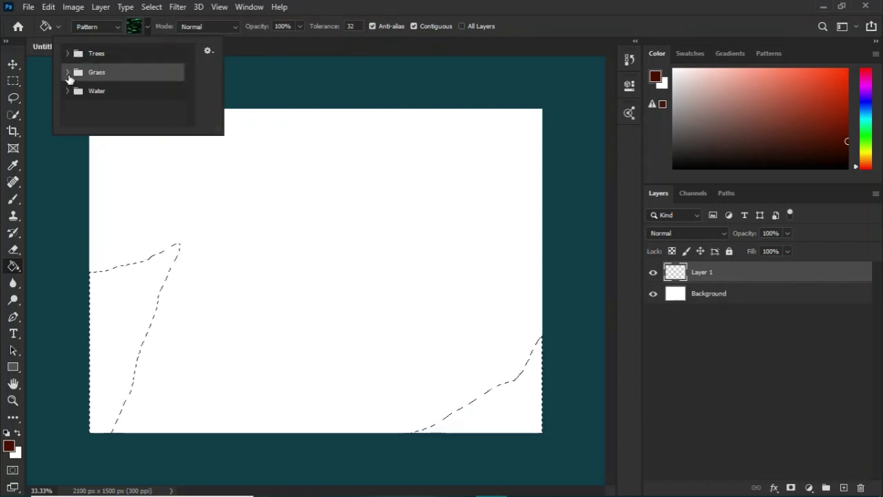
click(68, 72)
click(68, 73)
click(67, 91)
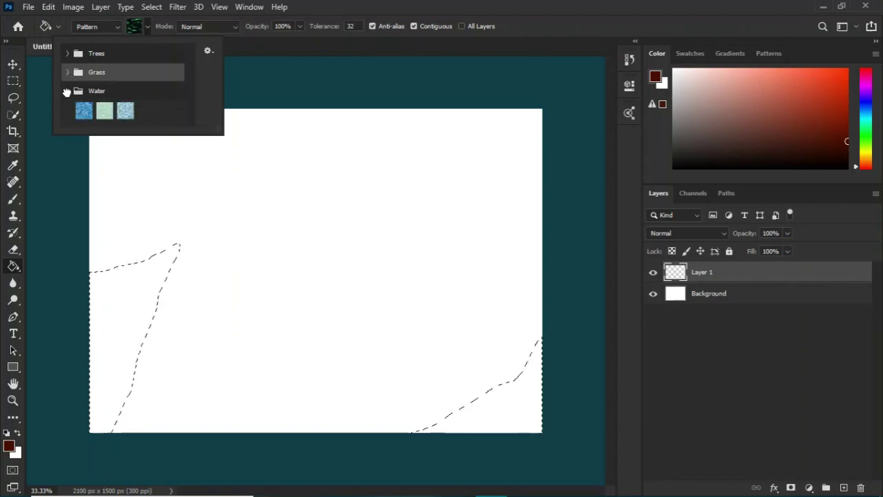
Set the fill source back to Foreground and enter foreground hex 460c00
click(115, 28)
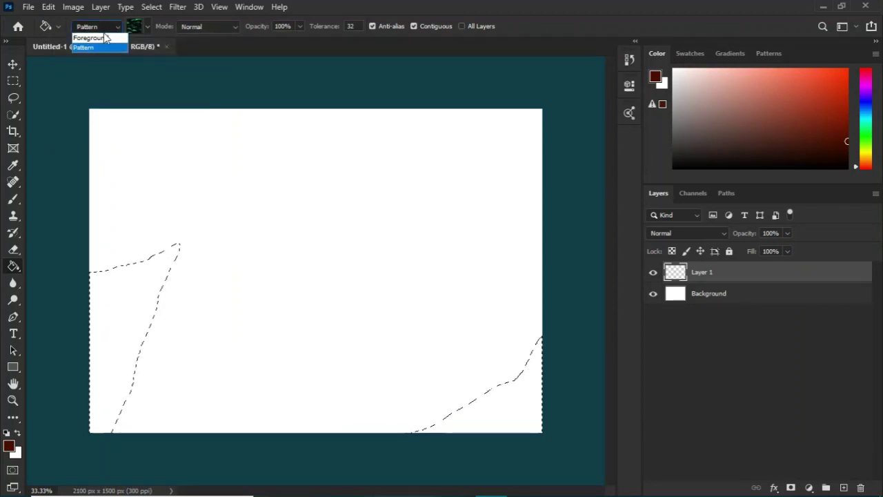
click(103, 33)
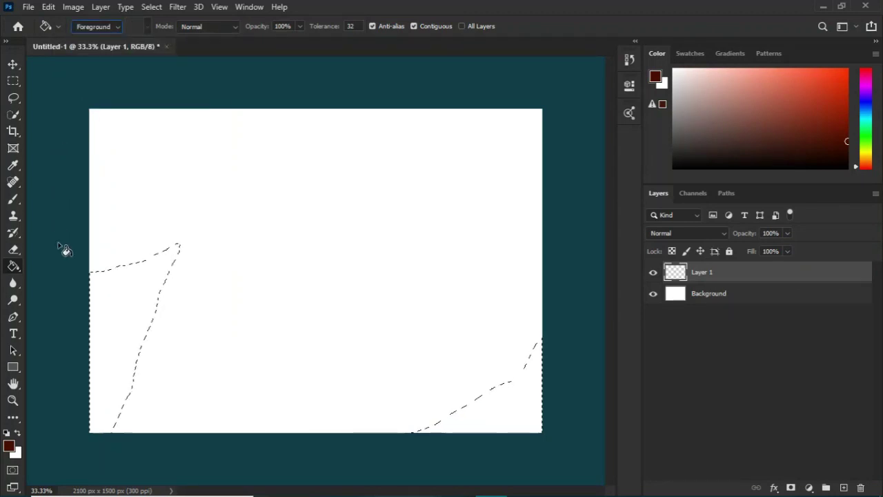
click(9, 447)
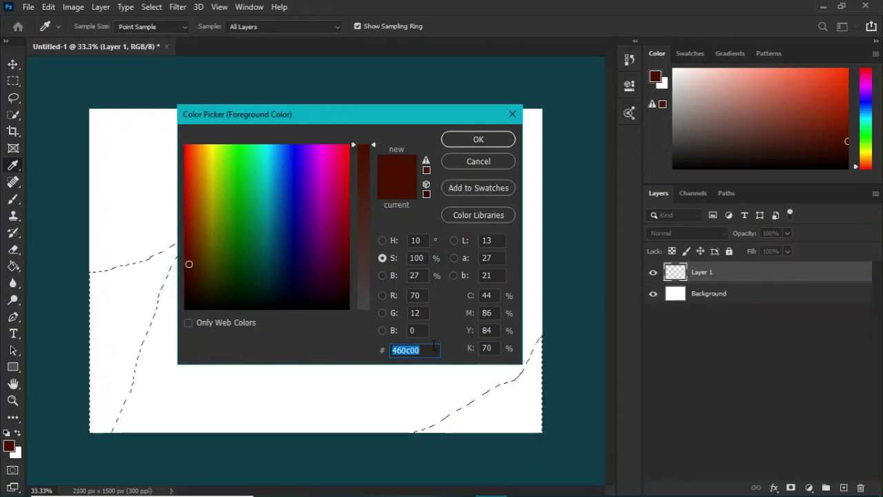
click(432, 350)
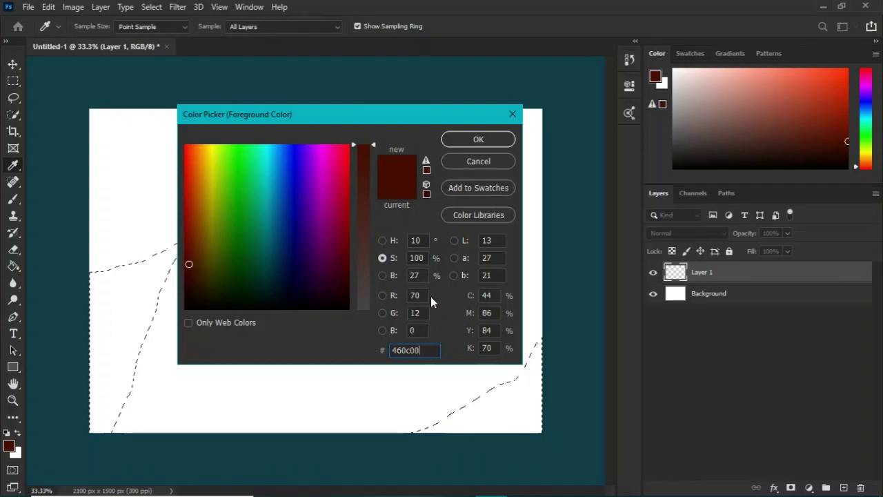
Confirm the dark maroon 460c00 and fill the cliff and hill selection
click(492, 139)
key(g)
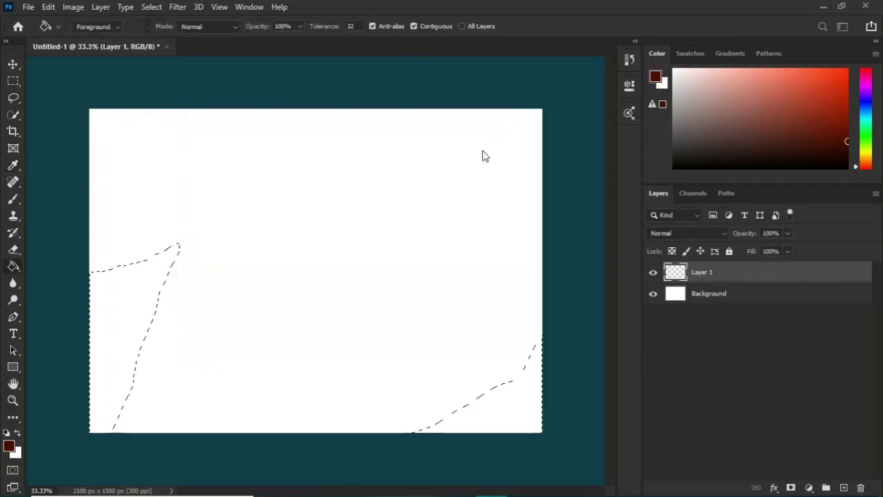
click(133, 288)
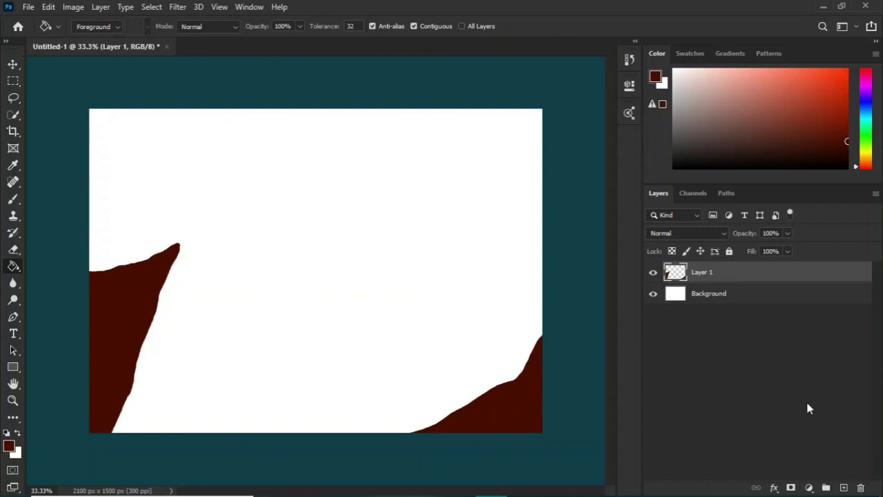
Add a new Layer 2 beneath the cliffs layer and make it active
click(843, 488)
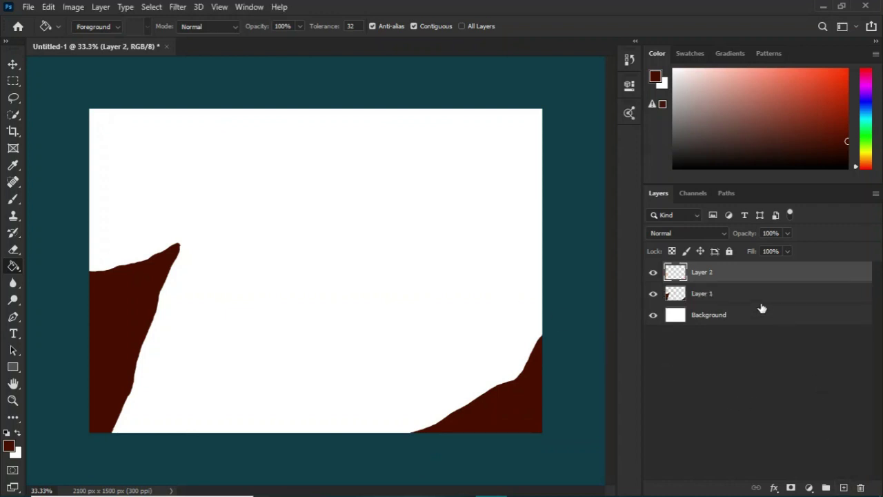
drag(736, 272, 729, 297)
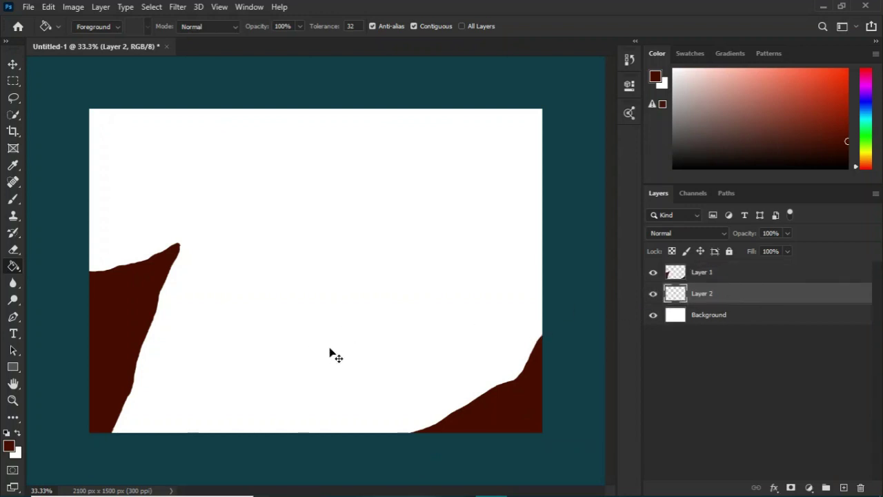
key(ctrl+plus)
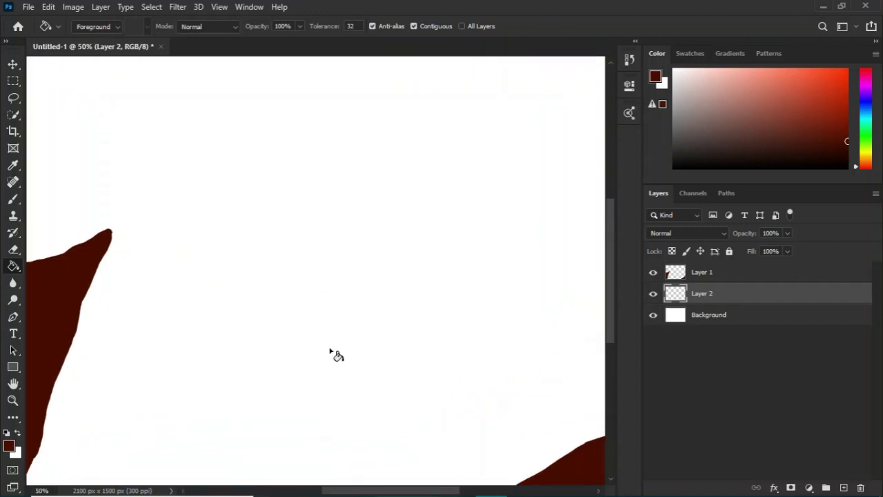
click(713, 278)
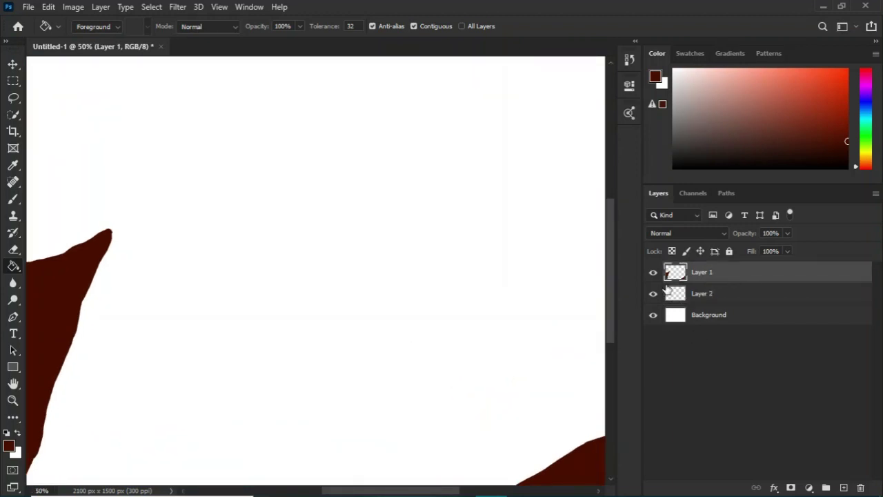
click(11, 249)
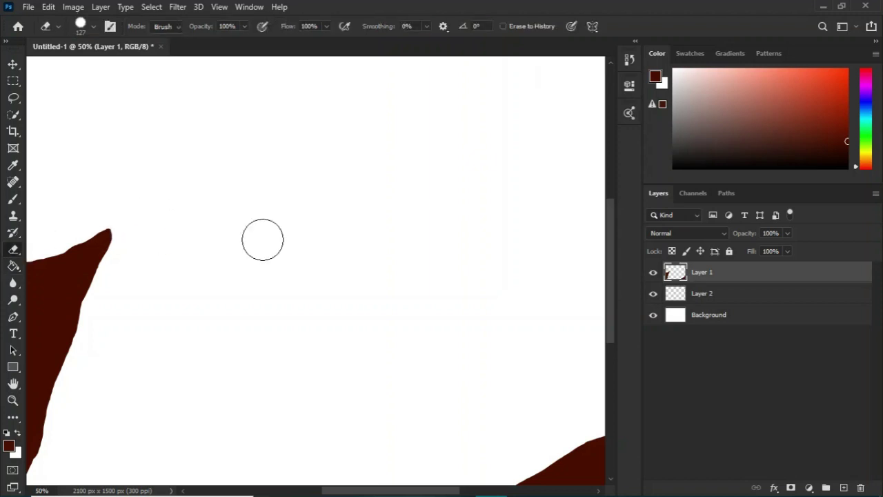
click(719, 297)
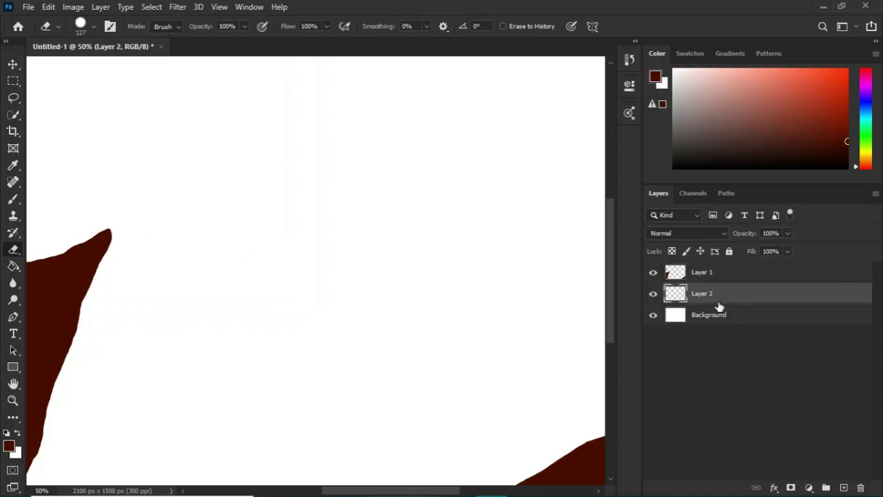
key(ctrl+minus)
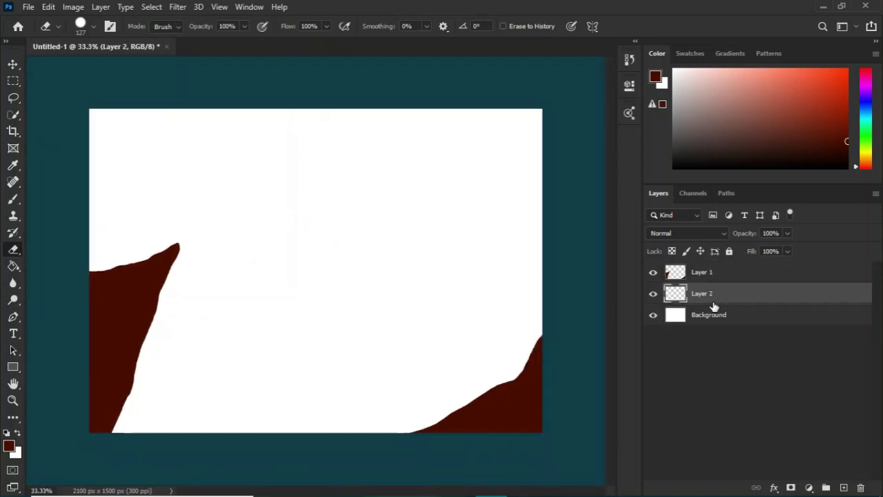
click(14, 101)
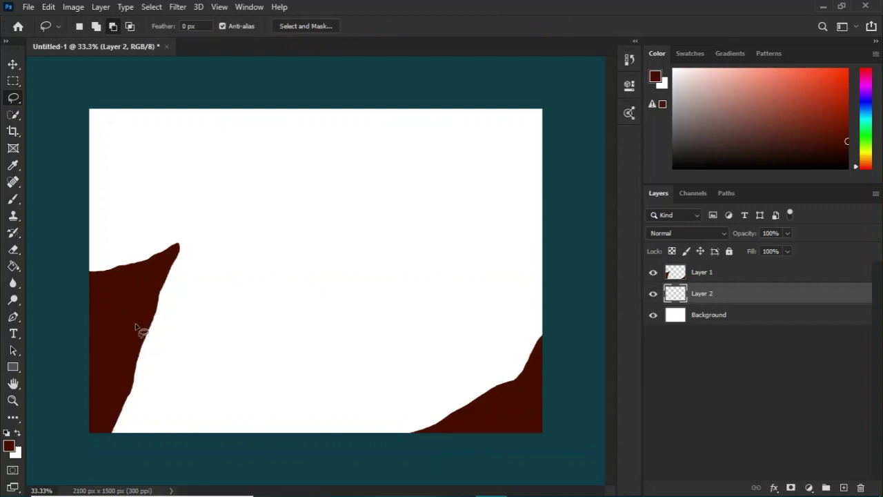
Lasso a wavy band of hills across the lower canvas between cliff and hill
mouse_move(136, 324)
mouse_down()
mouse_move(346, 353)
mouse_move(556, 358)
mouse_up()
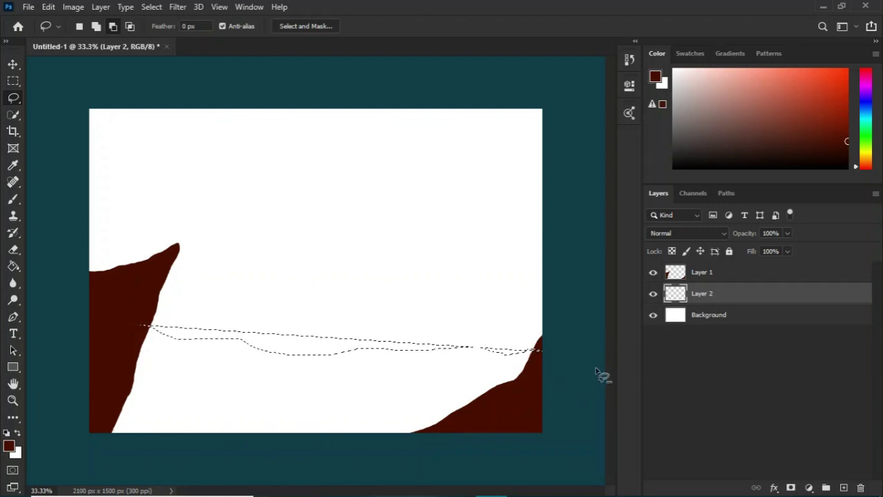
click(255, 333)
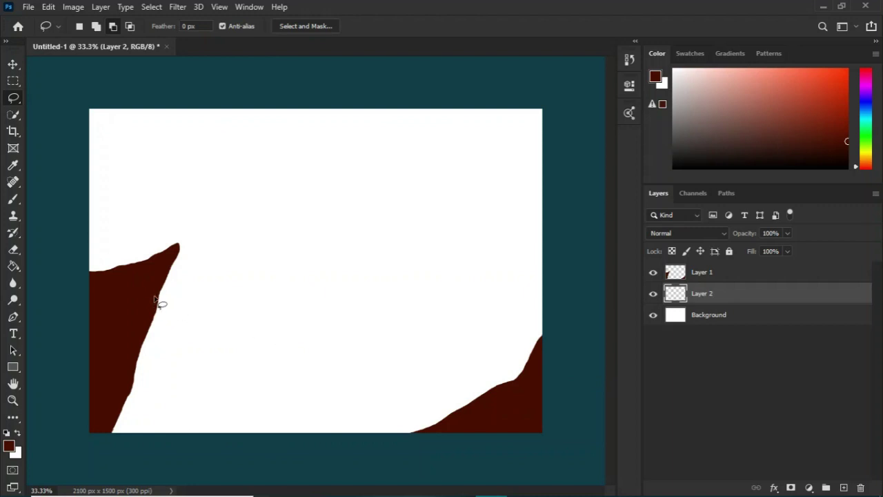
mouse_move(207, 319)
mouse_down()
mouse_move(288, 345)
mouse_move(438, 321)
mouse_move(522, 337)
mouse_move(561, 321)
mouse_move(546, 461)
mouse_move(319, 479)
mouse_move(74, 467)
mouse_move(9, 412)
mouse_move(40, 352)
mouse_move(152, 297)
mouse_up()
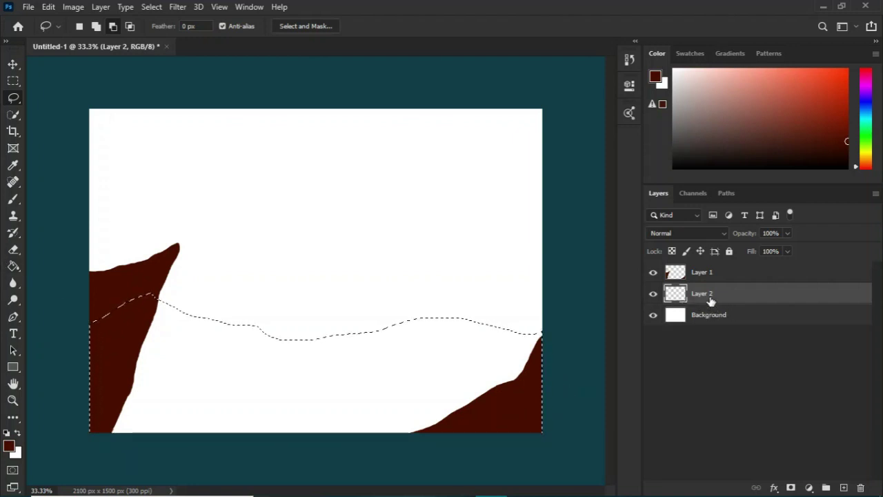
Test a maroon fill above Layer 1, undo it, and return Layer 2 beneath Layer 1
drag(711, 299, 717, 267)
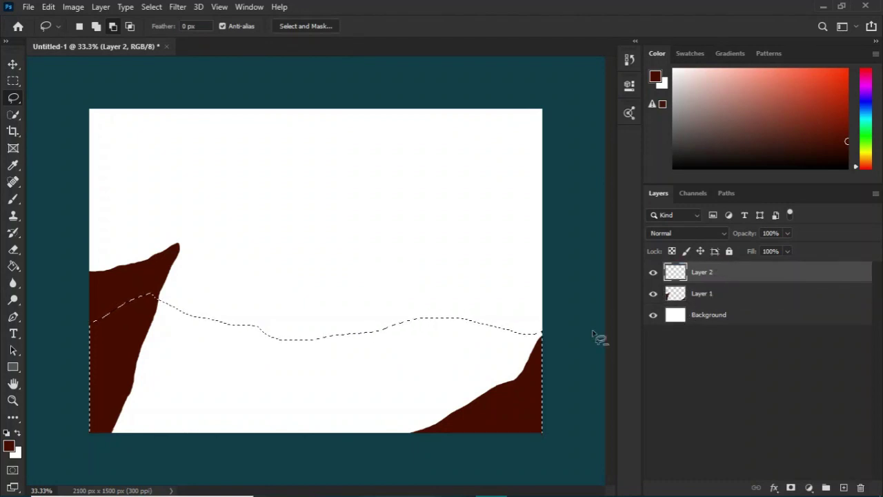
click(16, 267)
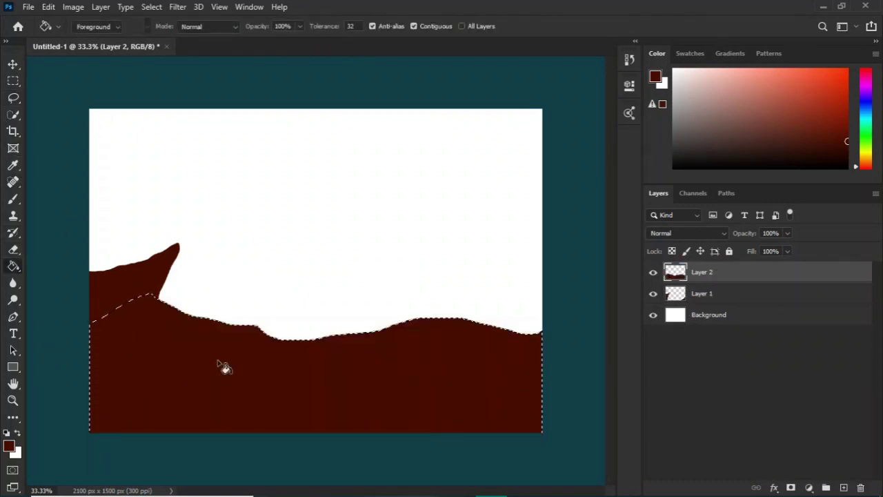
click(207, 369)
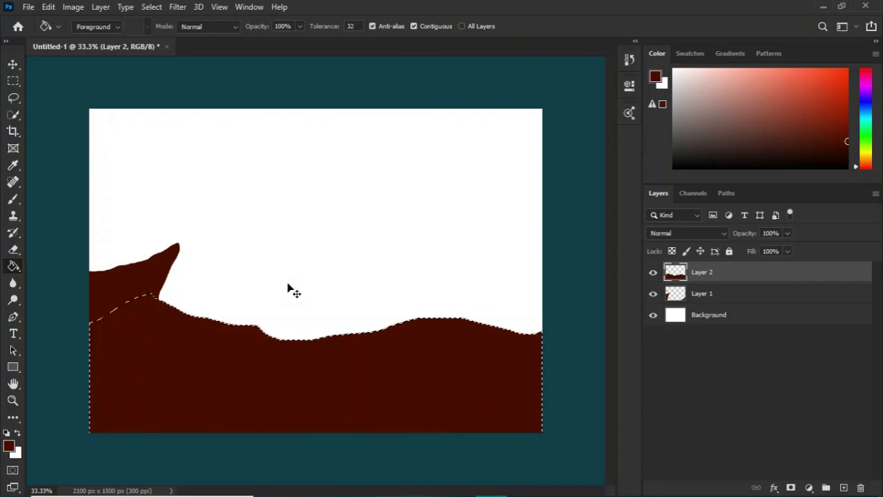
key(ctrl+z)
drag(771, 274, 765, 296)
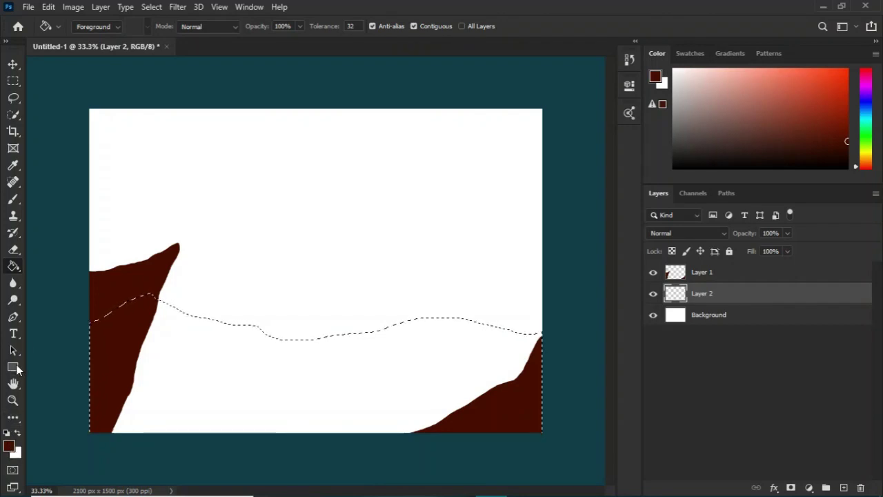
click(9, 446)
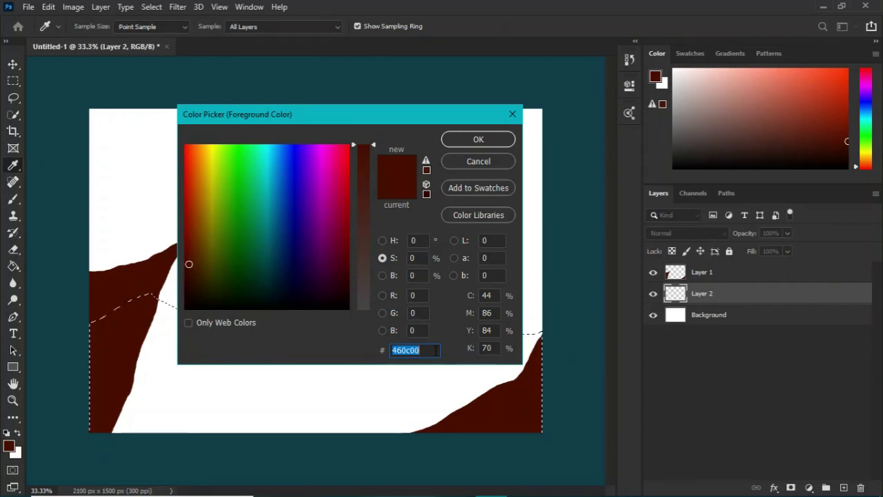
Replace the foreground hex value with 661b0c, a lighter rust red
key(BackSpace)
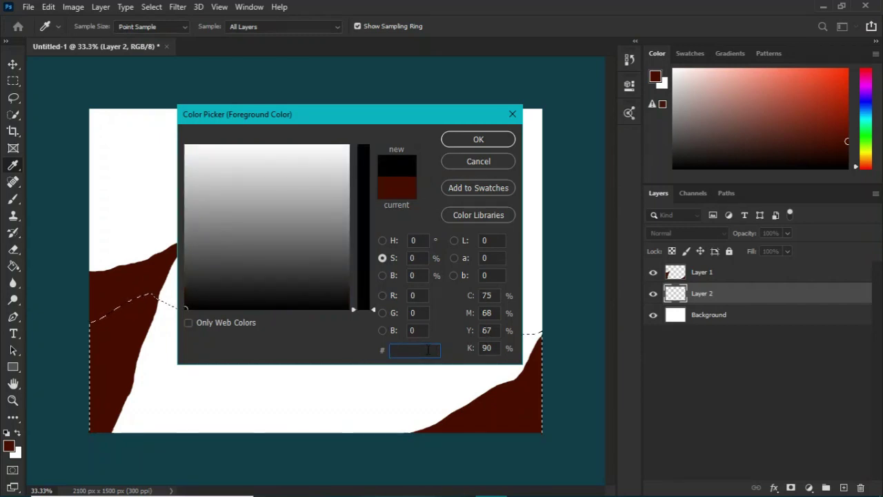
text(66)
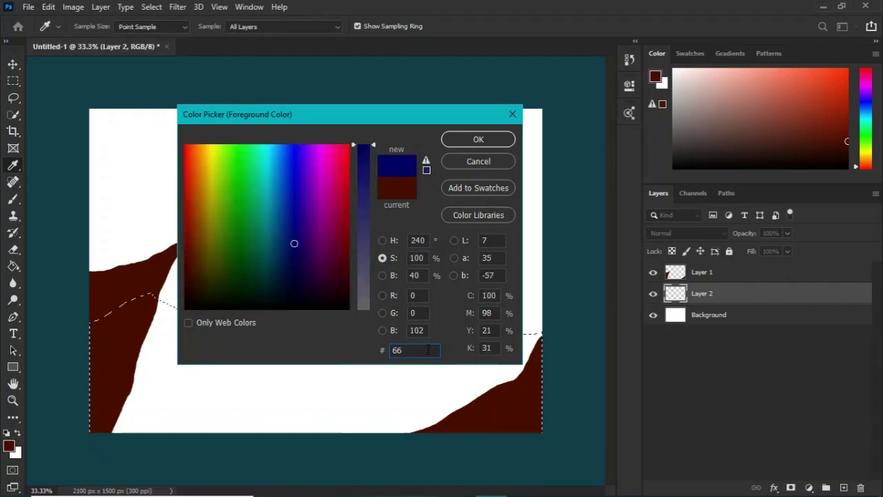
text(1)
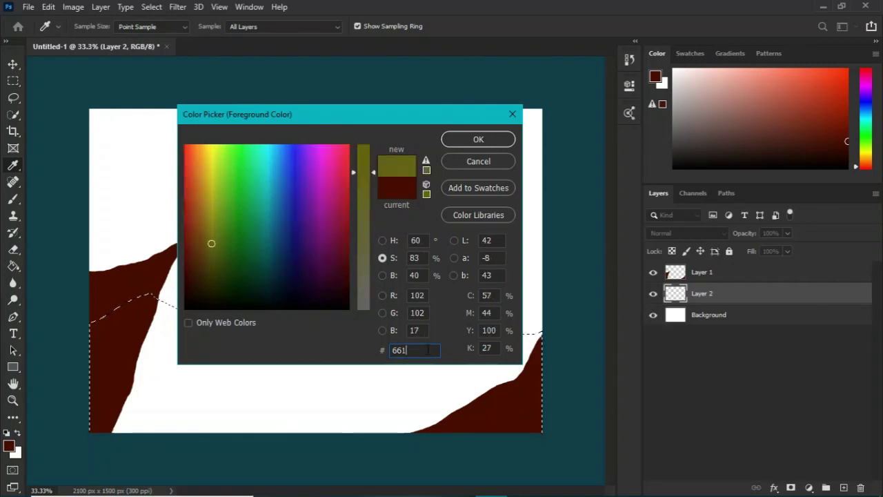
text(b)
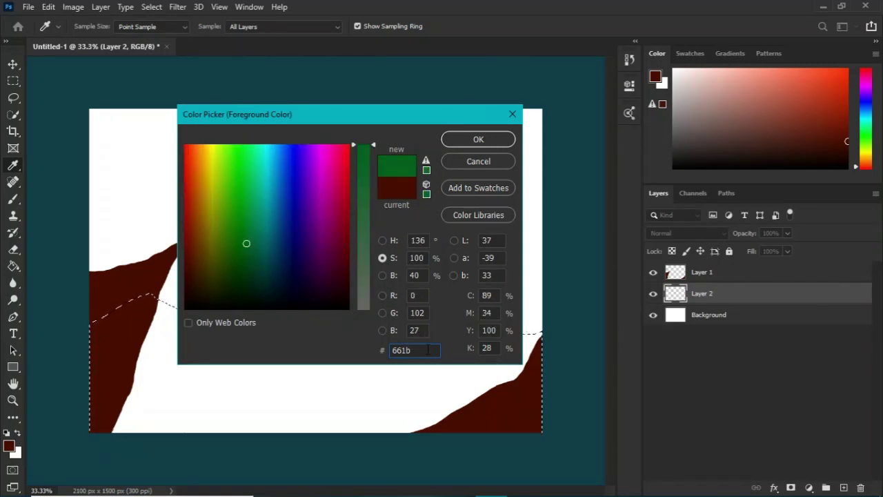
text(0)
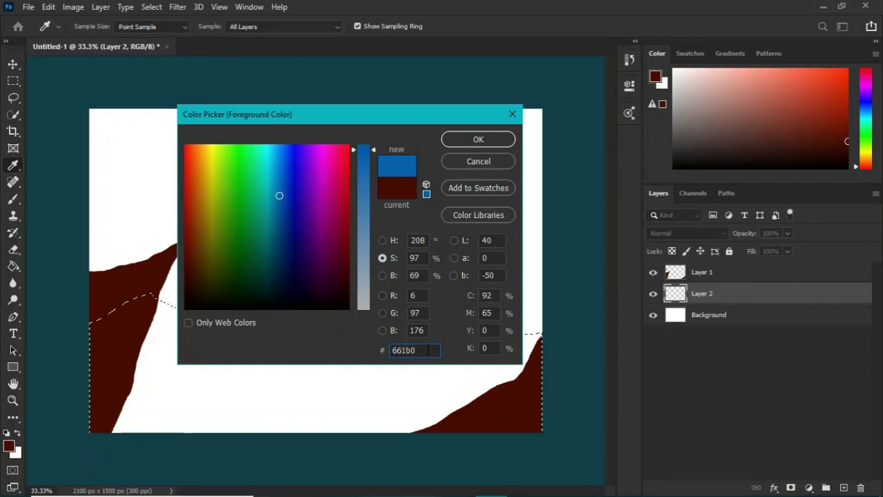
text(c)
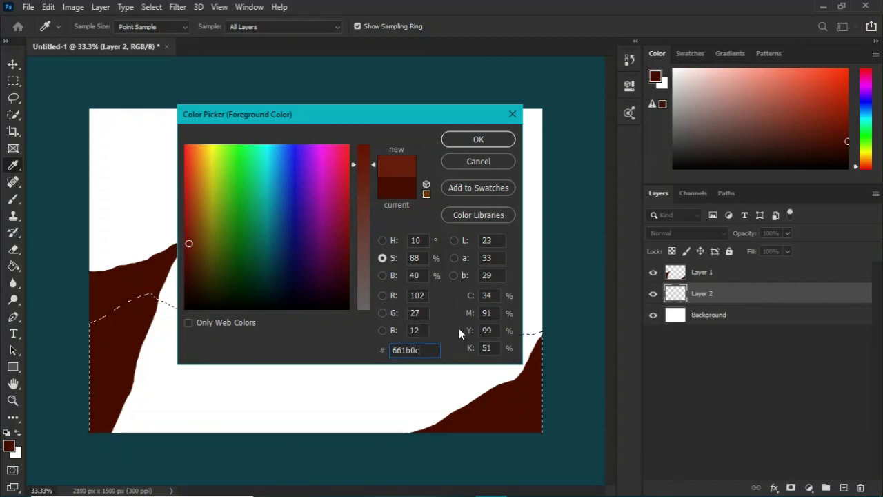
click(470, 140)
Fill the wavy hill selection on Layer 2 with rust red 661b0c
key(g)
click(205, 354)
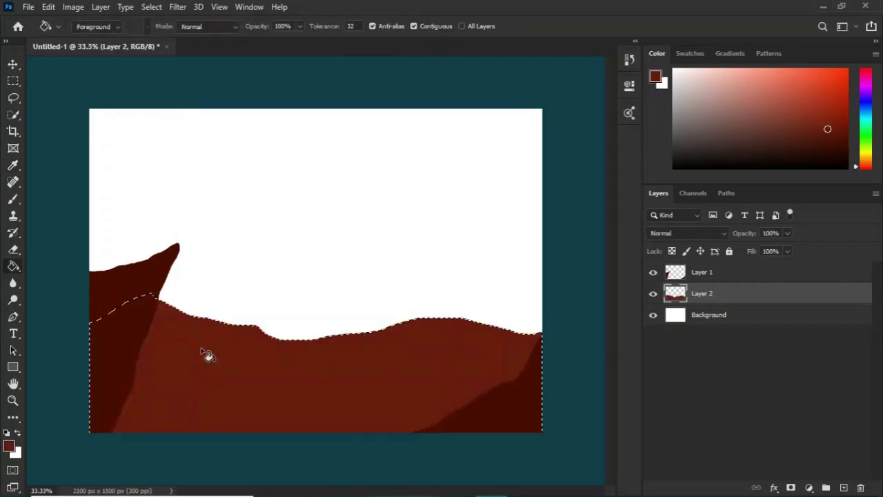
click(15, 100)
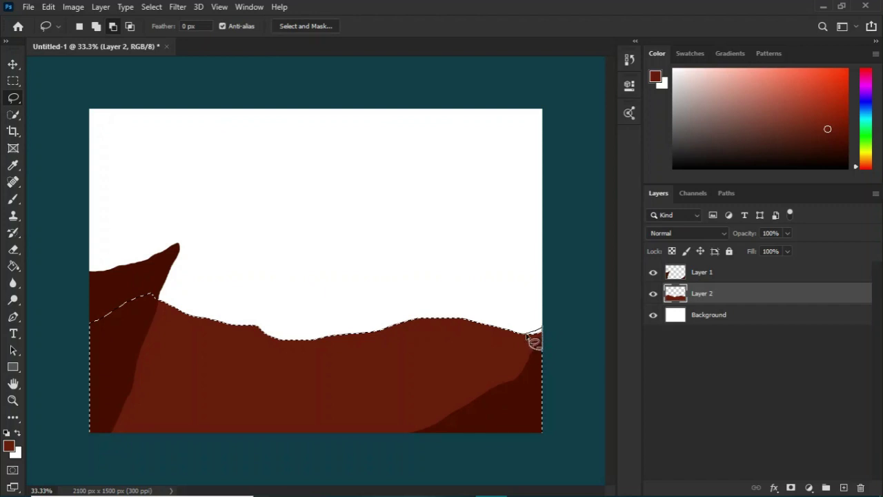
click(14, 265)
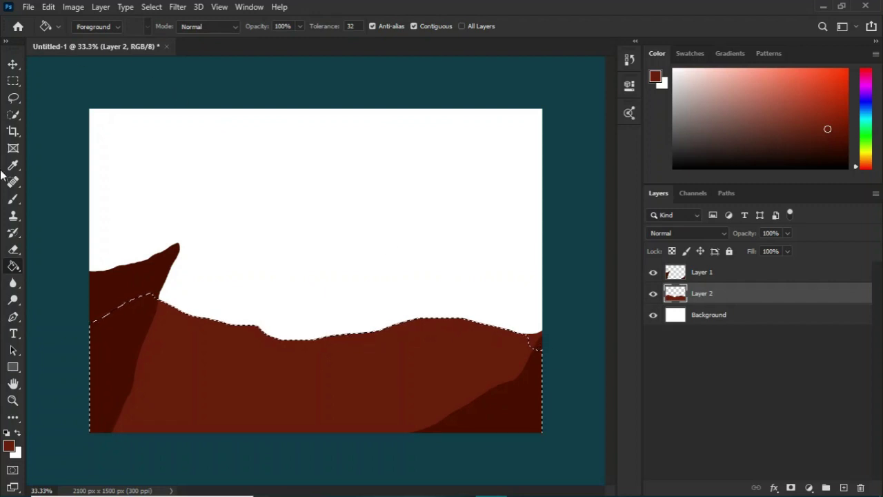
click(14, 98)
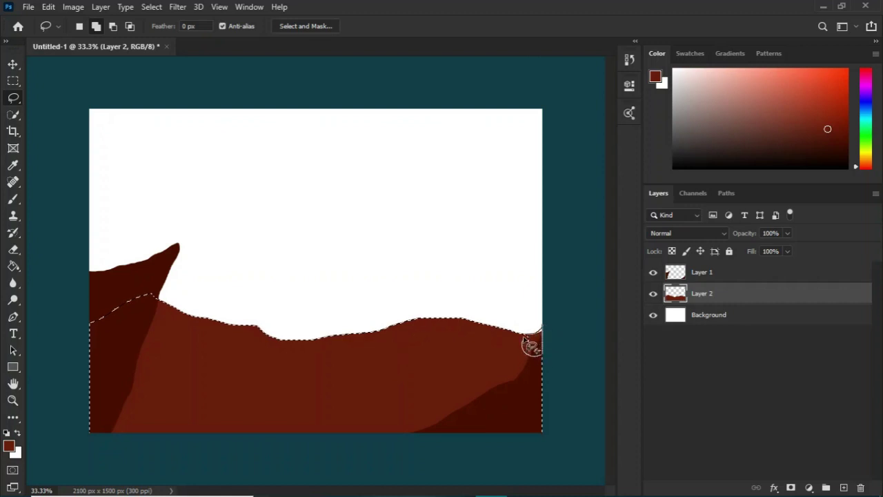
click(13, 266)
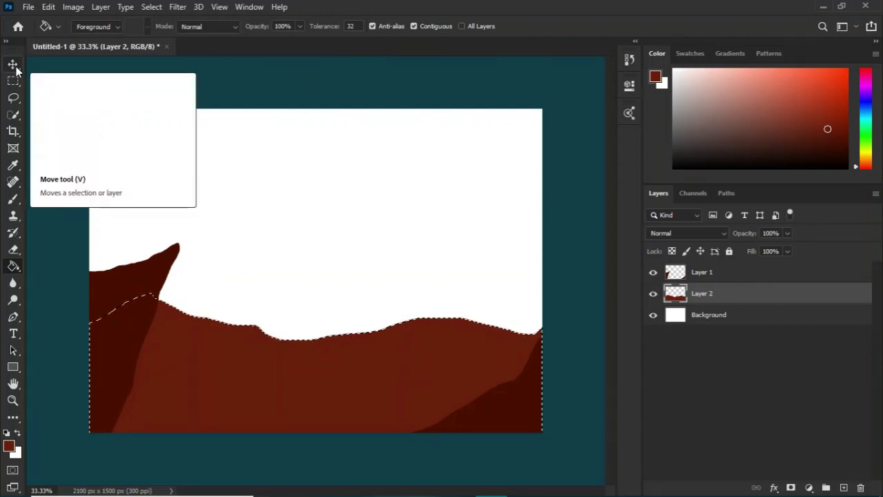
Deselect and move the rust hills slightly lower on the canvas
key(ctrl+d)
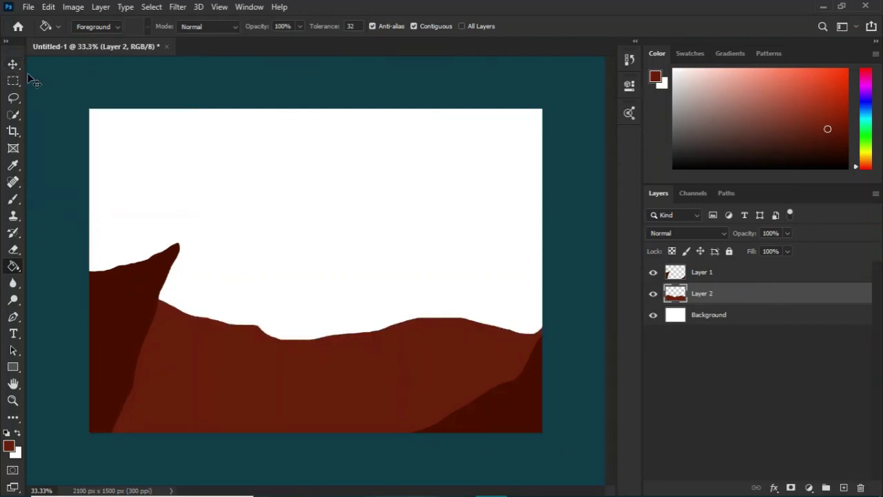
click(12, 64)
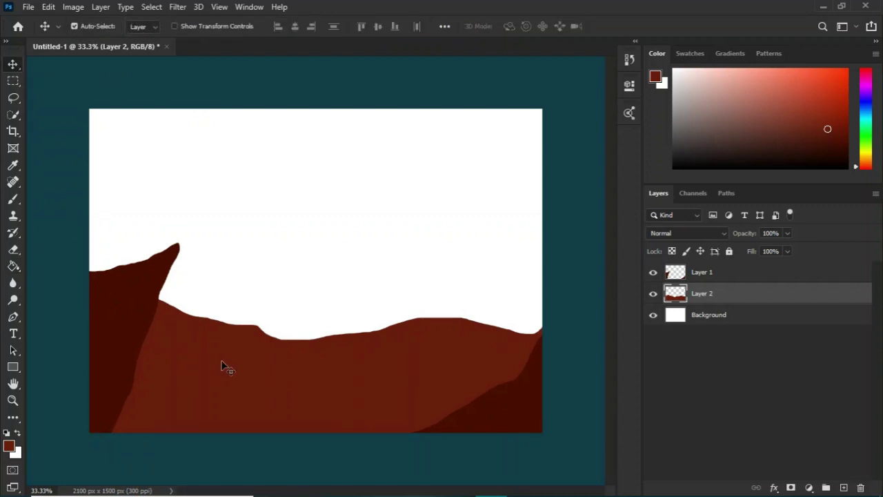
drag(221, 366, 223, 378)
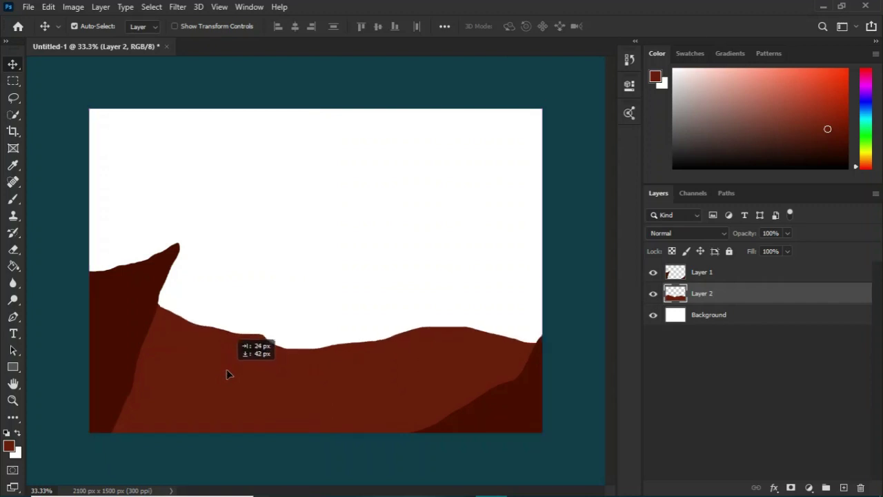
drag(223, 379, 227, 369)
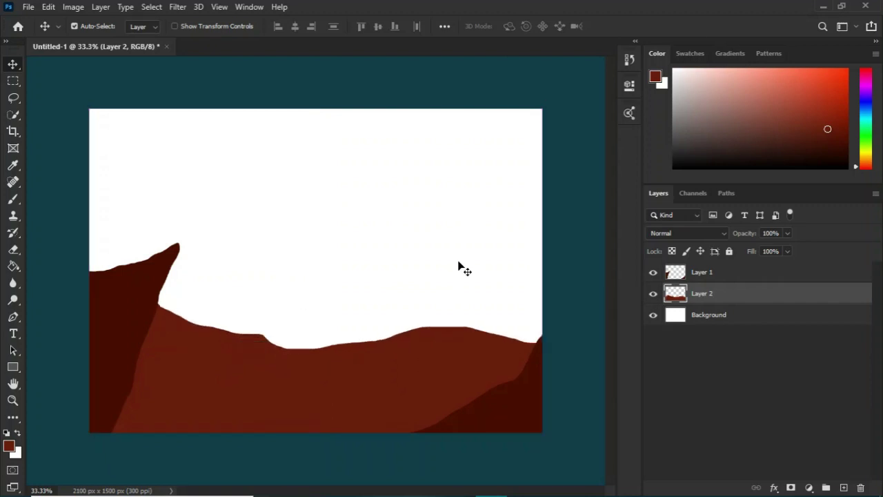
Add Layer 3 beneath Layer 2, nudge the rust hills lower, and make Layer 3 active
click(844, 488)
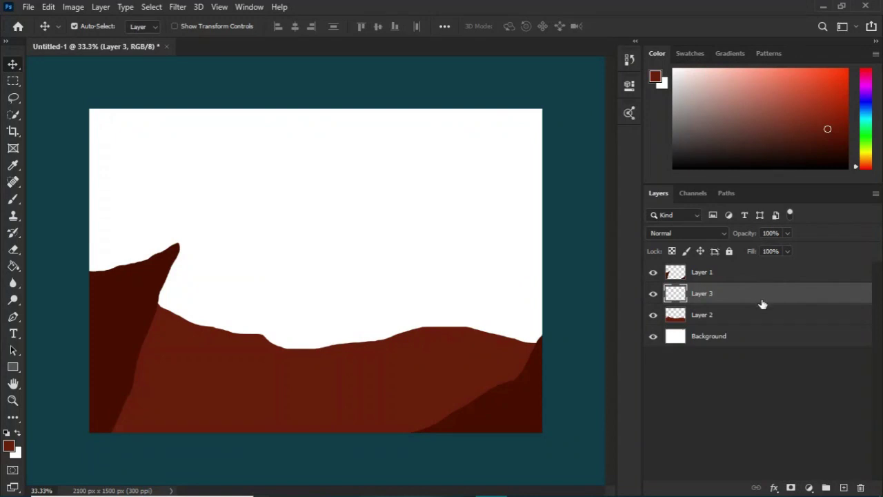
drag(763, 304, 769, 329)
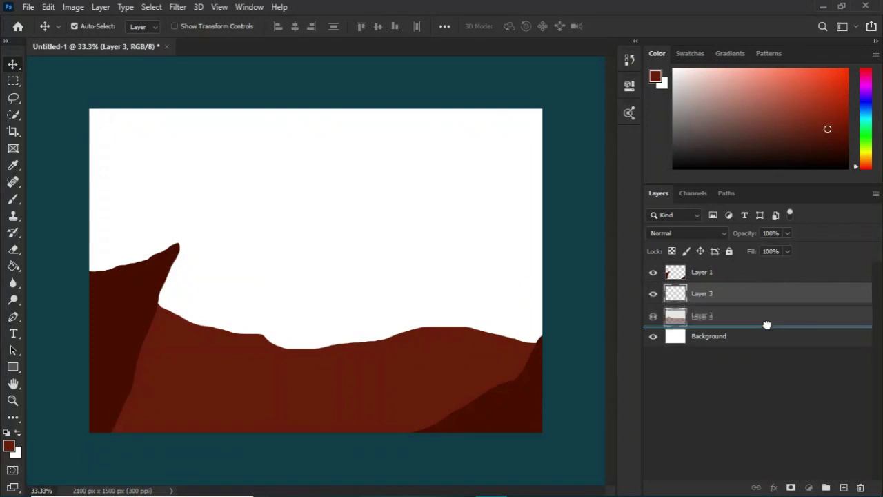
click(783, 292)
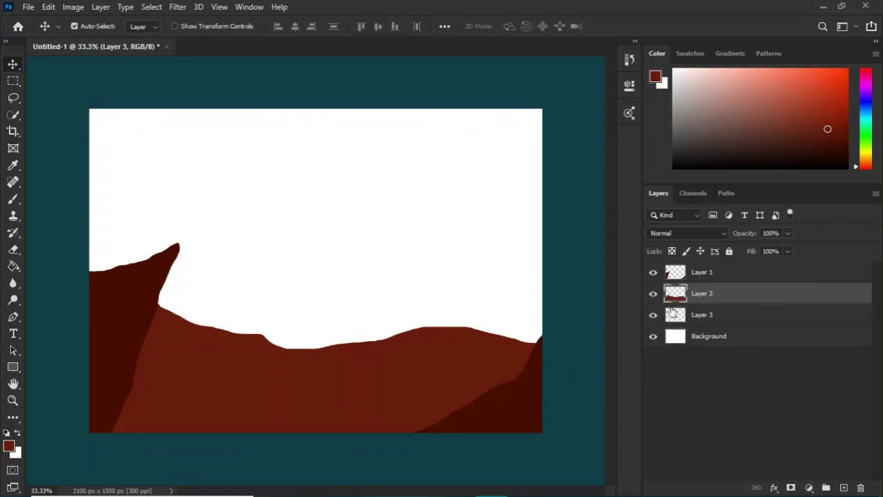
drag(356, 361, 358, 370)
click(774, 320)
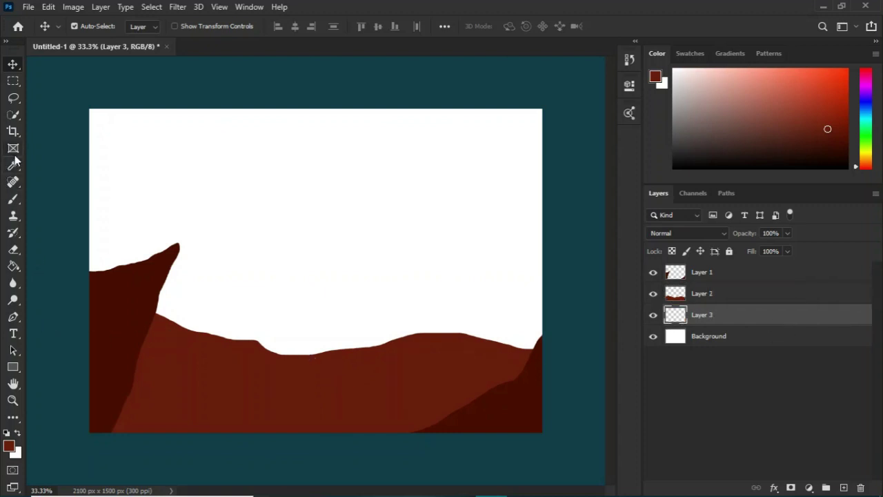
click(14, 99)
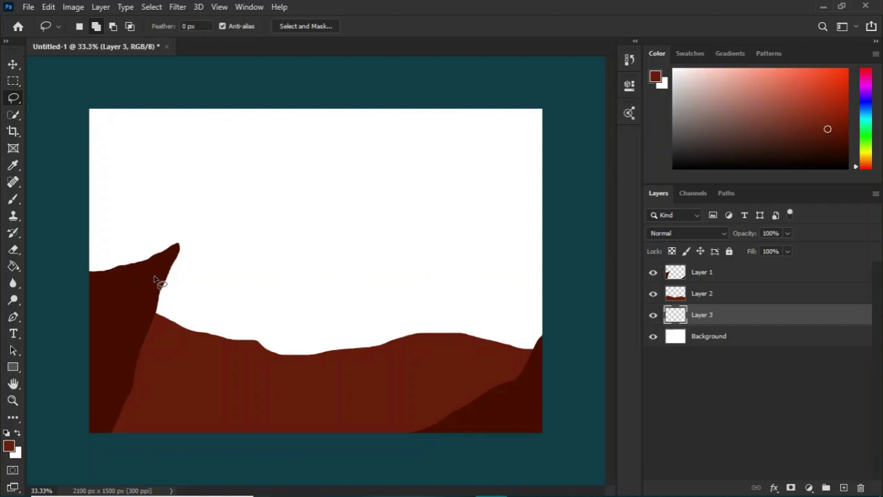
Lasso a back hill range on Layer 3, fill it with 802816, and deselect
mouse_move(154, 277)
mouse_down()
mouse_move(311, 322)
mouse_move(378, 327)
mouse_move(440, 303)
mouse_move(525, 320)
mouse_move(550, 332)
mouse_move(557, 379)
mouse_move(518, 470)
mouse_move(394, 485)
mouse_move(116, 441)
mouse_move(59, 414)
mouse_move(143, 281)
mouse_move(154, 279)
mouse_up()
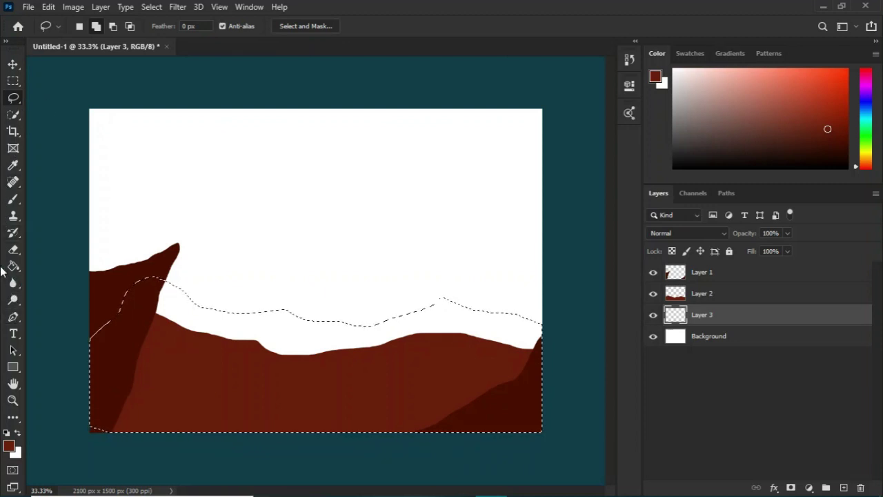
click(13, 265)
click(10, 447)
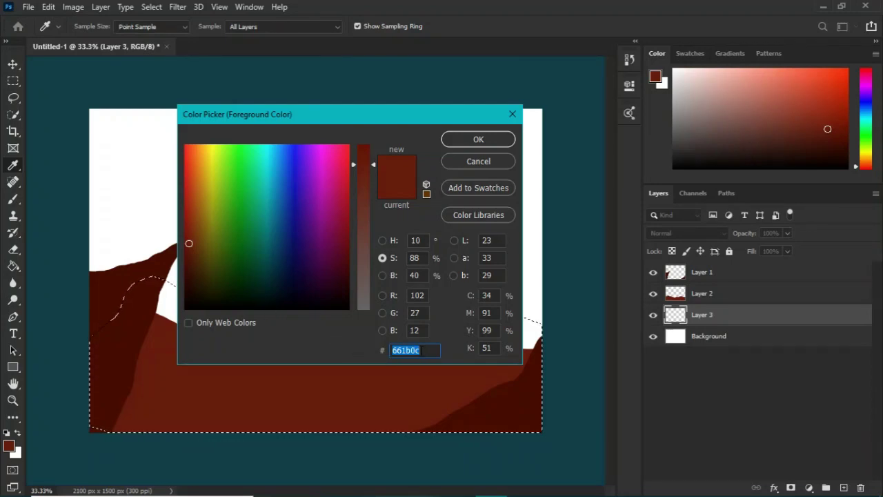
key(BackSpace)
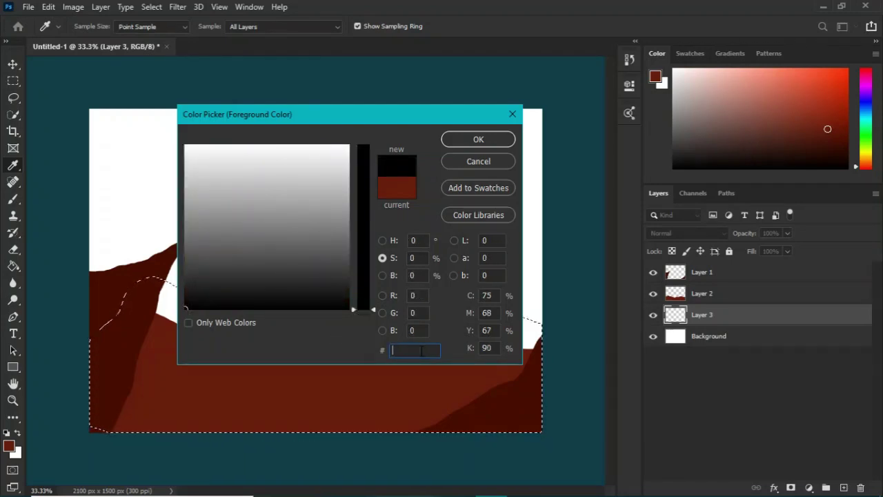
text(80)
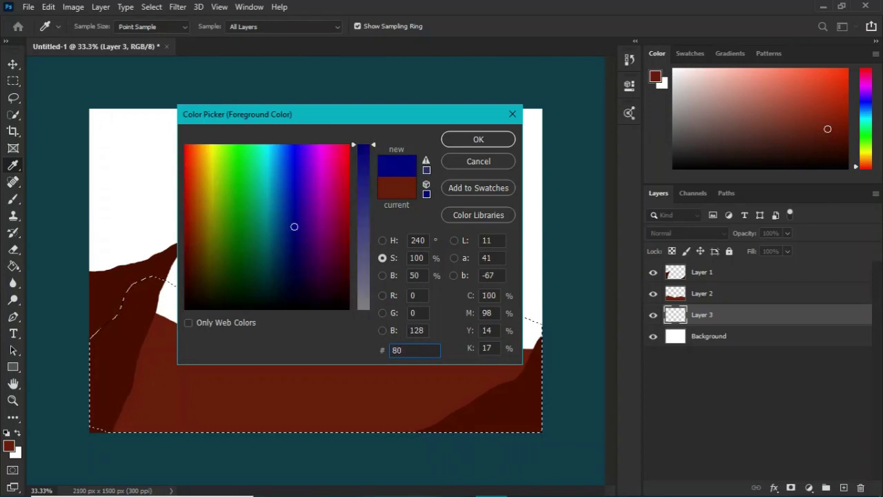
text(2)
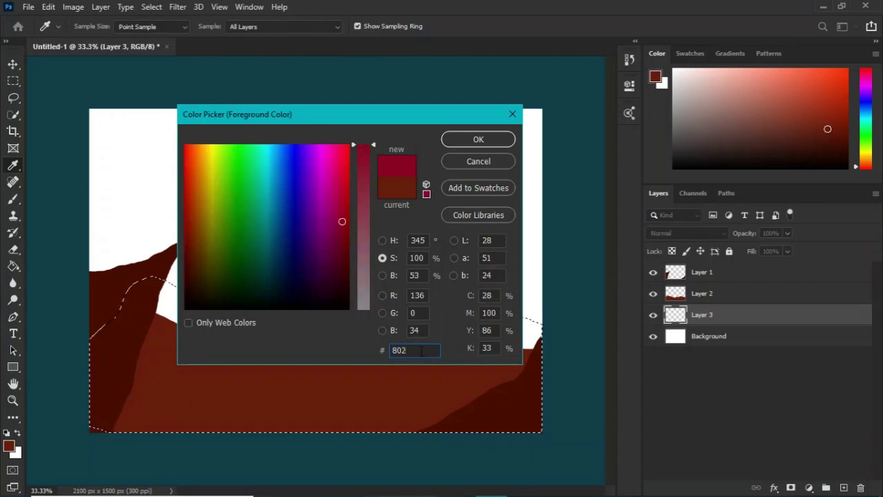
text(816)
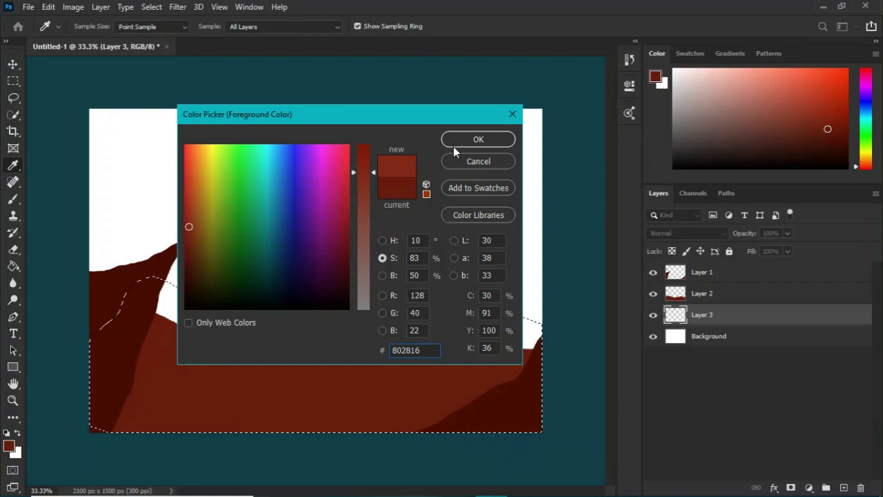
click(451, 141)
key(g)
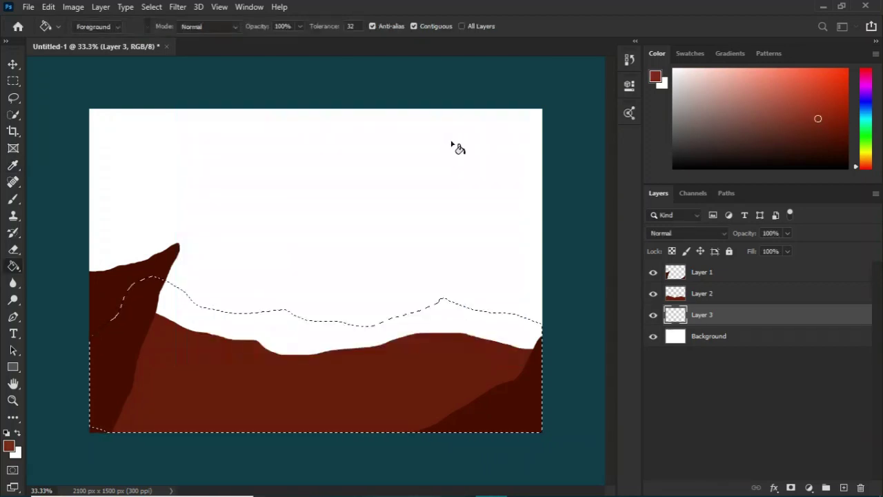
click(213, 319)
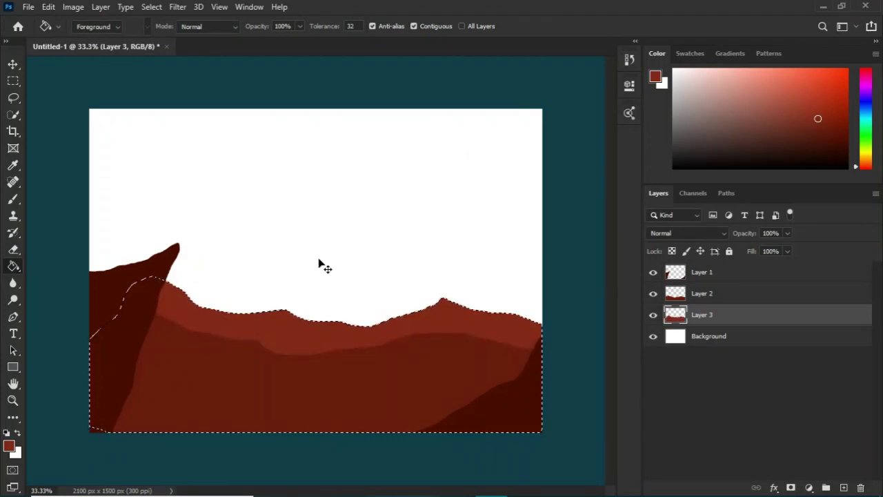
key(ctrl+d)
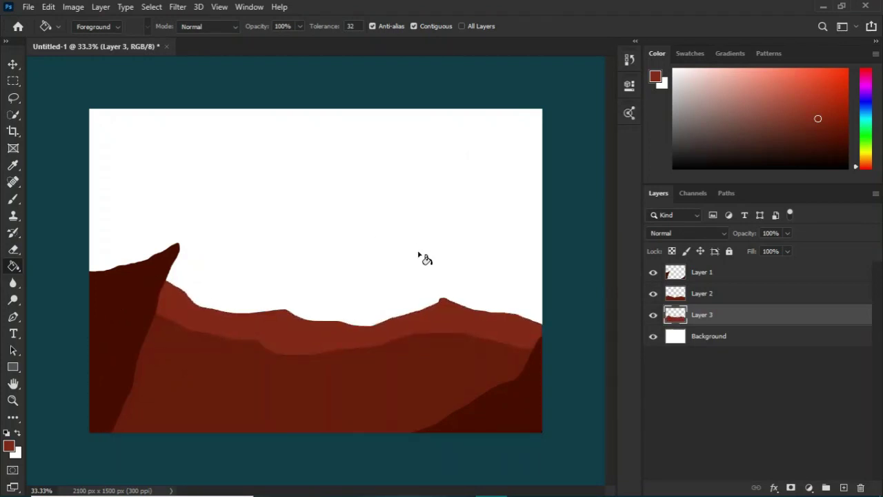
Add Layer 4 beneath Layer 3 and lasso a distant hill range from the left edge, redrawing it once
click(841, 488)
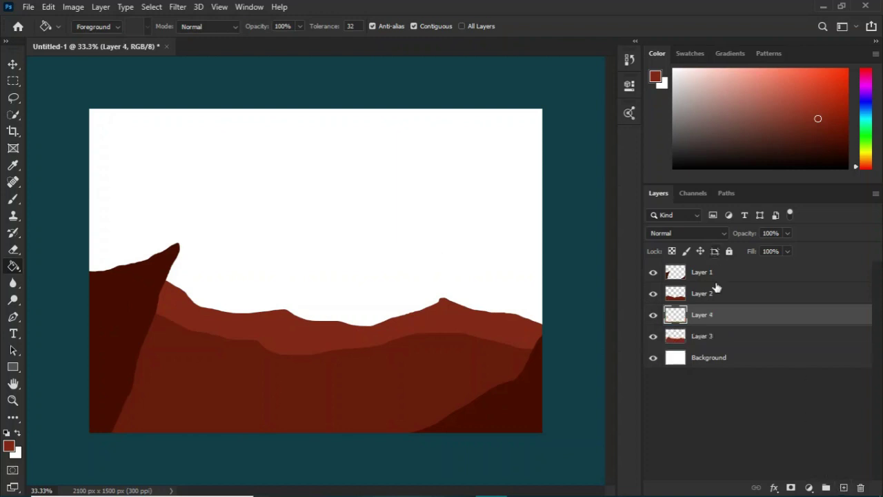
drag(749, 317, 712, 353)
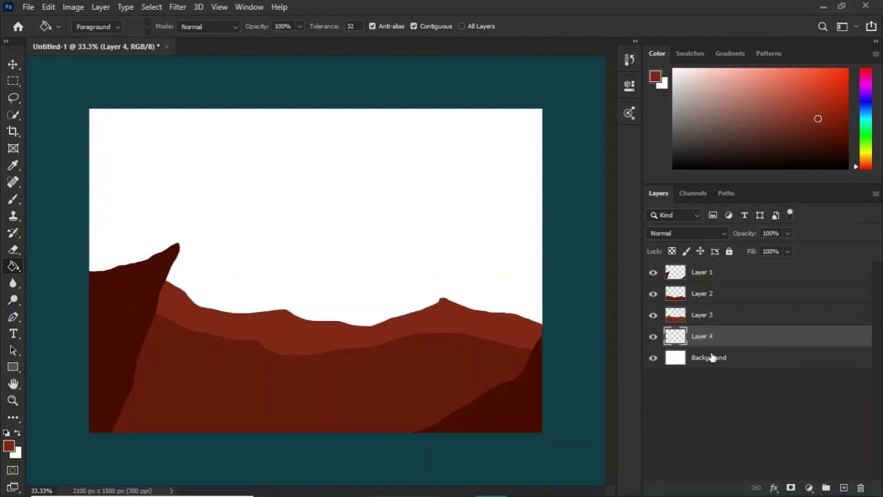
click(14, 100)
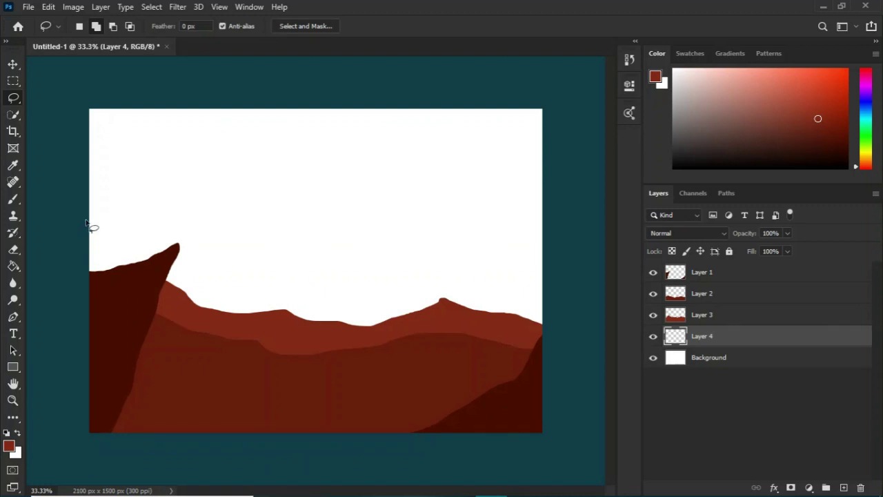
mouse_move(87, 223)
mouse_down()
mouse_move(189, 276)
mouse_move(283, 301)
mouse_move(325, 286)
mouse_move(376, 297)
mouse_move(497, 299)
mouse_move(572, 329)
mouse_up()
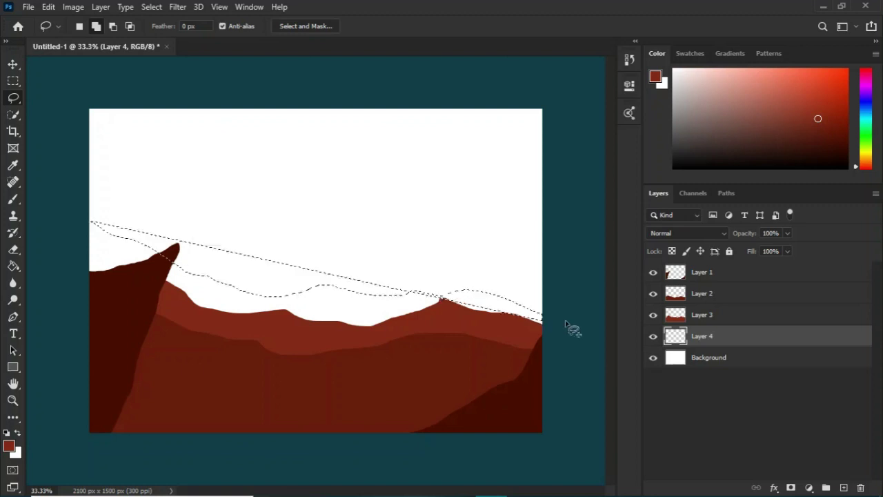
key(ctrl+d)
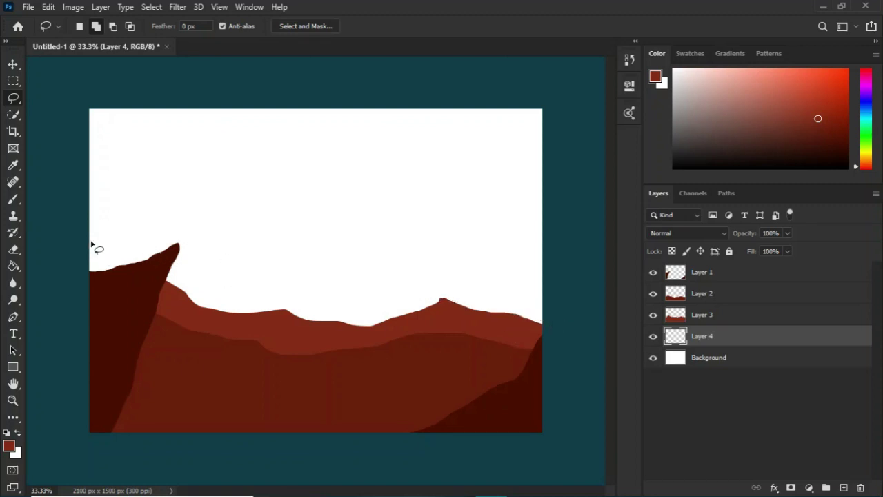
mouse_move(87, 219)
mouse_down()
mouse_move(192, 252)
mouse_move(241, 287)
mouse_move(406, 300)
mouse_move(469, 286)
mouse_move(560, 316)
mouse_move(522, 453)
mouse_move(180, 464)
mouse_move(16, 370)
mouse_move(18, 225)
mouse_up()
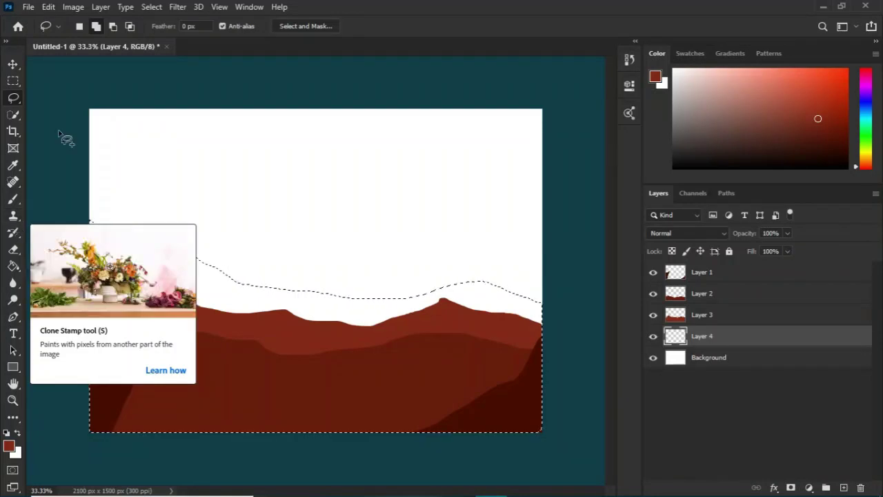
Fill the distant ridge selection on Layer 4 with rust red 9c3925
click(13, 267)
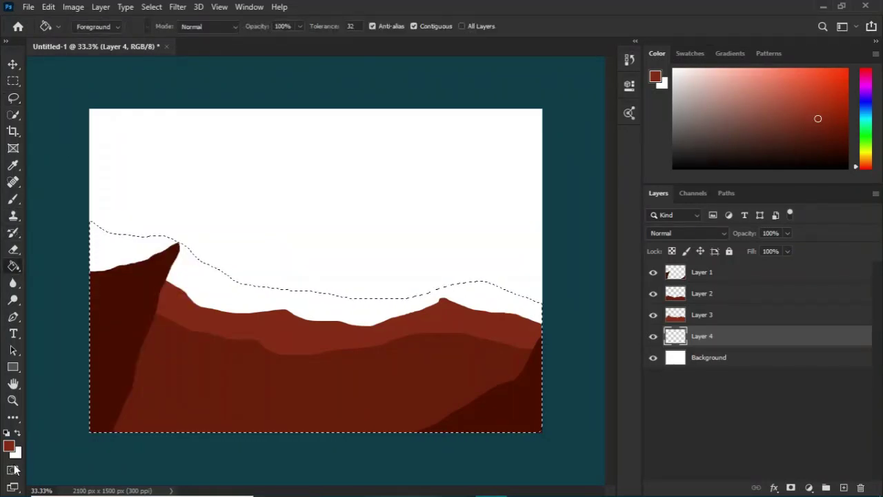
click(10, 447)
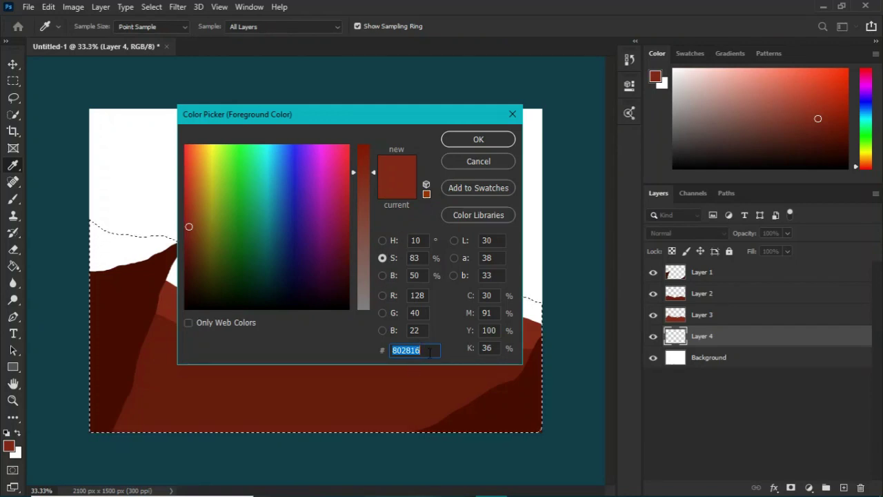
key(BackSpace)
text(9)
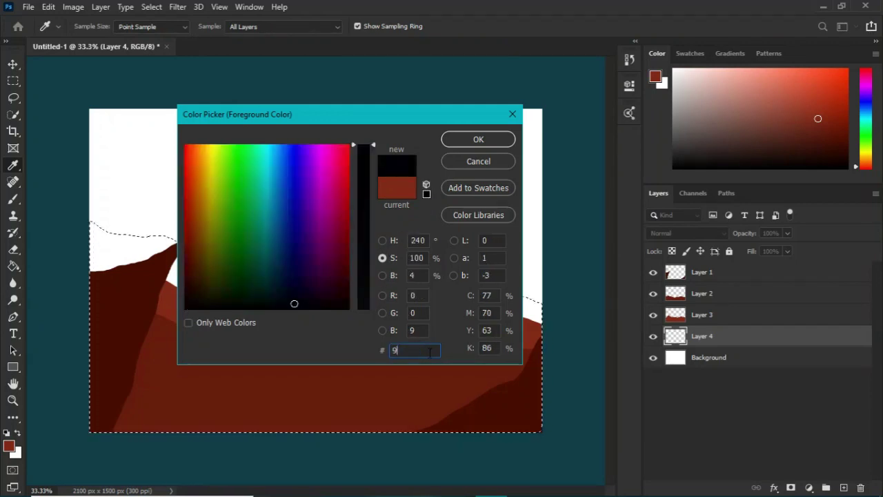
text(c)
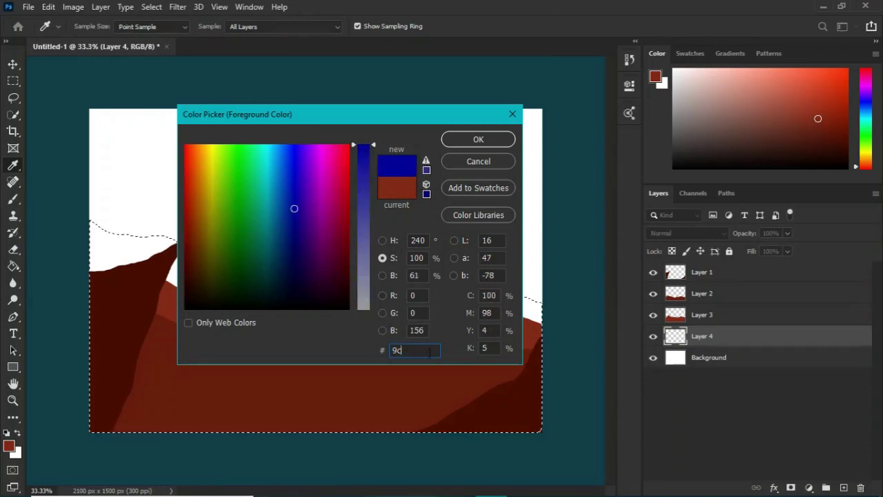
text(3)
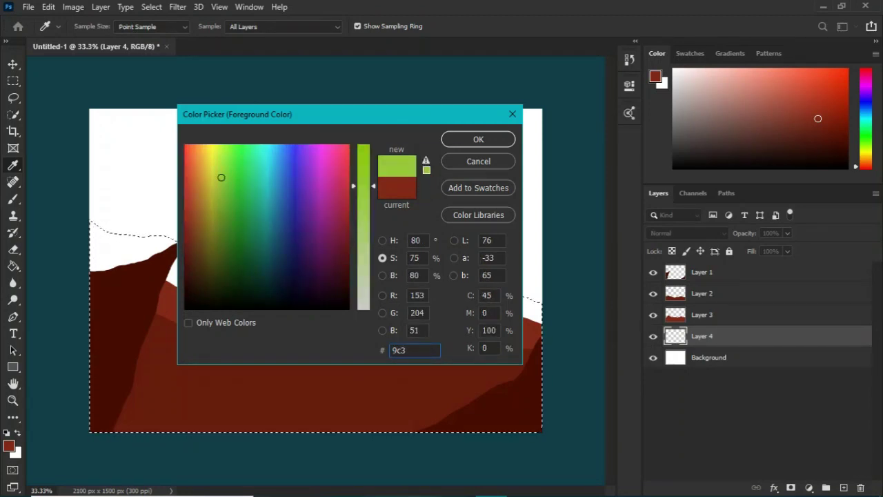
text(9)
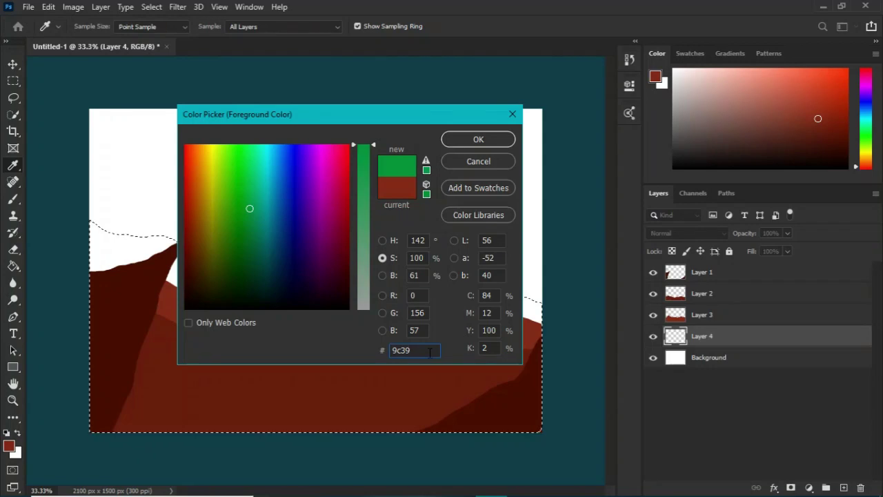
text(25)
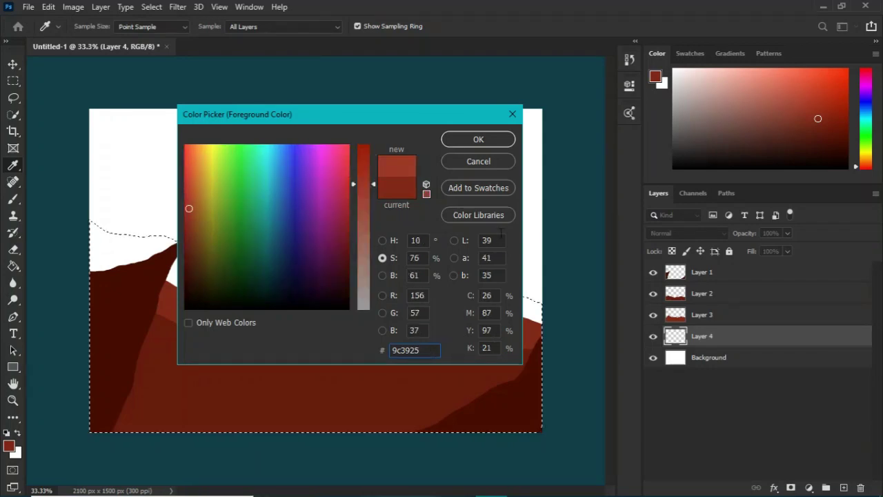
click(463, 144)
key(g)
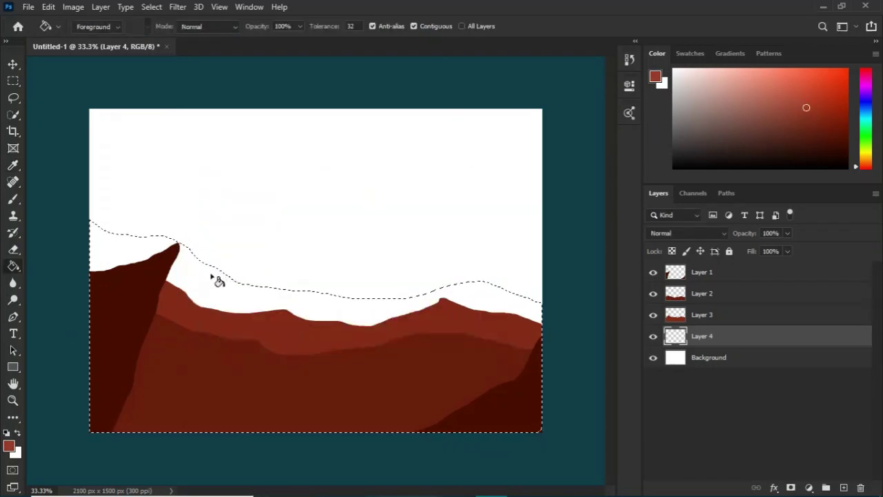
click(216, 283)
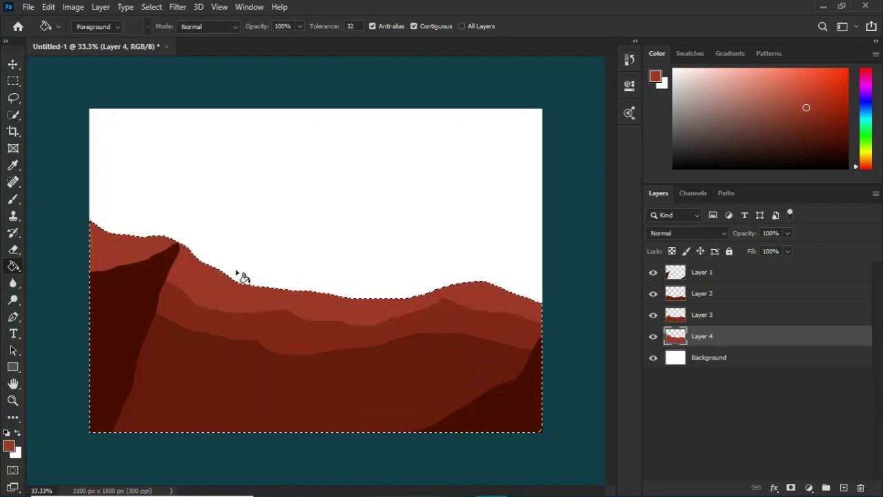
Nudge the back ridge, then delete its fill and deselect it
key(v)
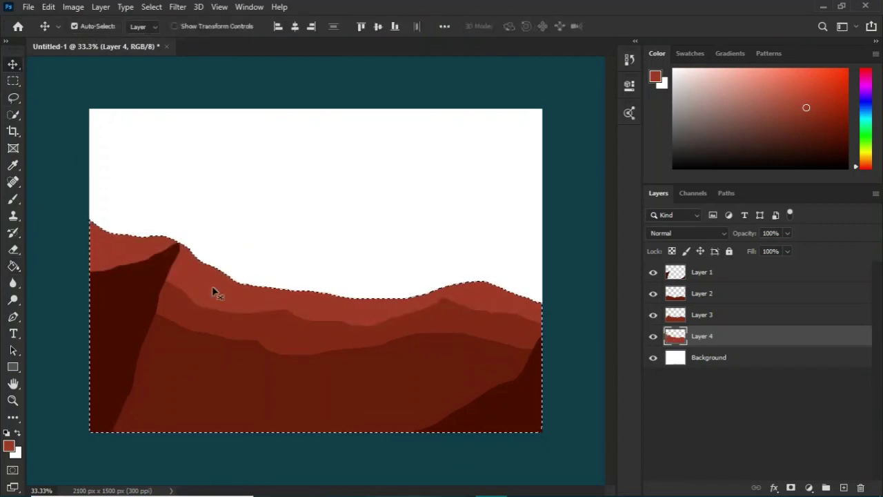
drag(247, 304, 243, 306)
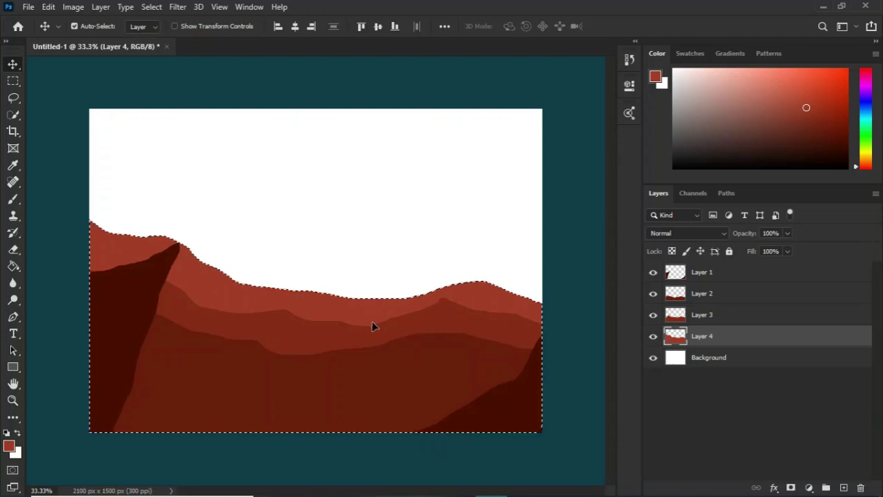
key(Delete)
key(ctrl+d)
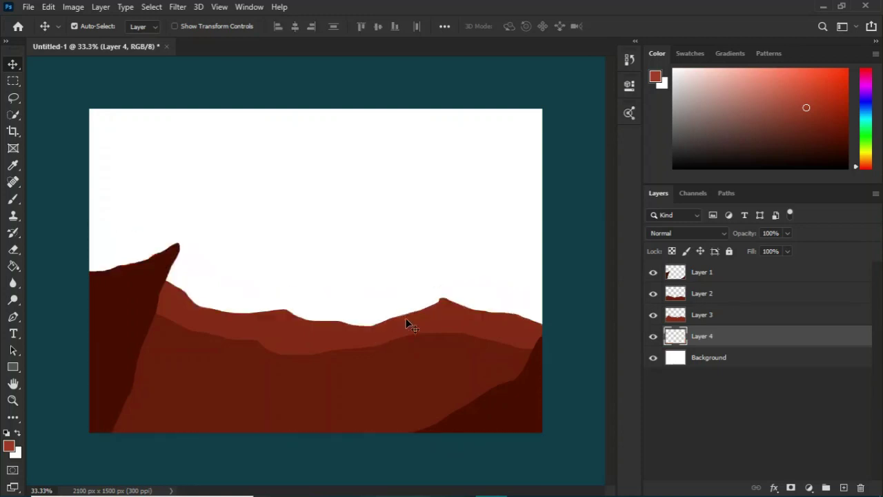
Lasso a new back ridge outline, fill it rust red and deselect
click(15, 102)
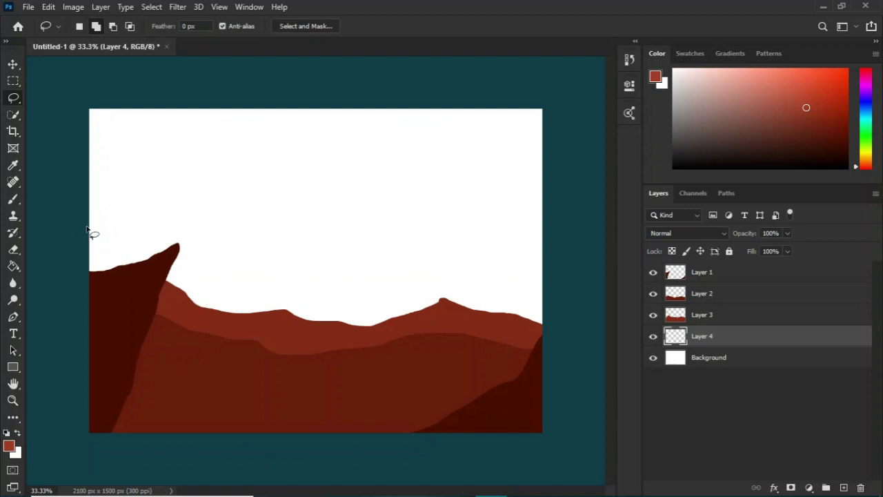
mouse_move(89, 226)
mouse_down()
mouse_move(136, 255)
mouse_move(245, 293)
mouse_move(300, 299)
mouse_move(376, 280)
mouse_move(483, 282)
mouse_move(552, 317)
mouse_move(532, 457)
mouse_move(258, 467)
mouse_move(21, 418)
mouse_move(16, 228)
mouse_up()
click(14, 268)
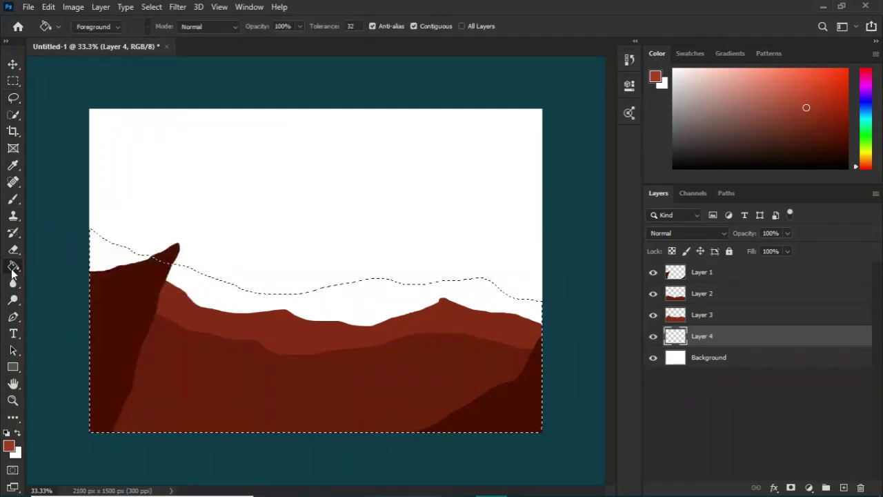
click(232, 301)
key(ctrl+d)
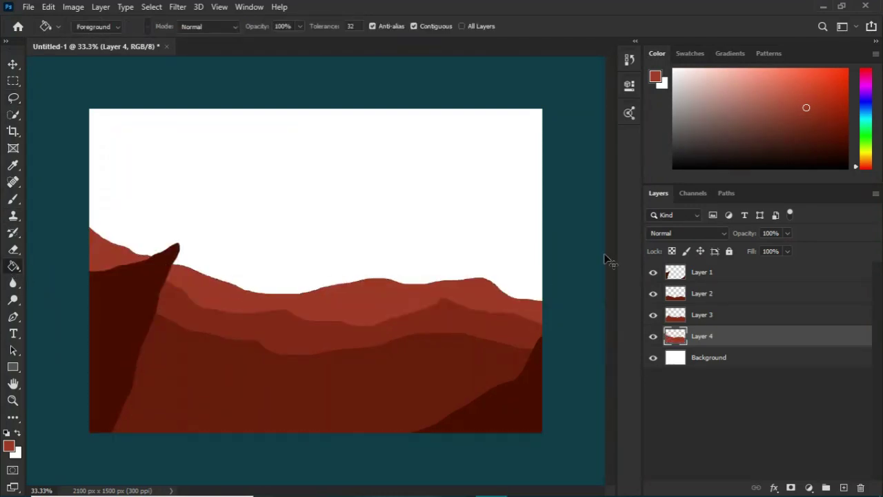
Drag the hill bands on Layers 2, 3 and 4 lower, Layer 2 about 107 px and Layer 4 about 60 px
click(739, 302)
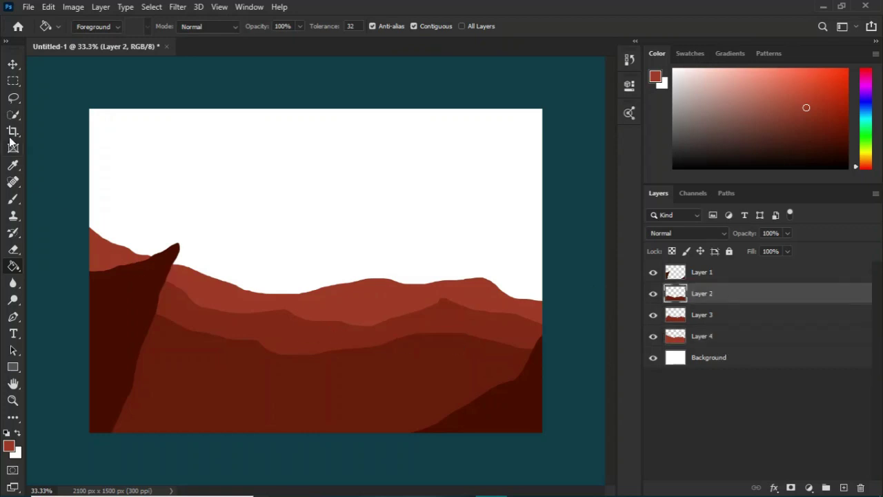
click(13, 64)
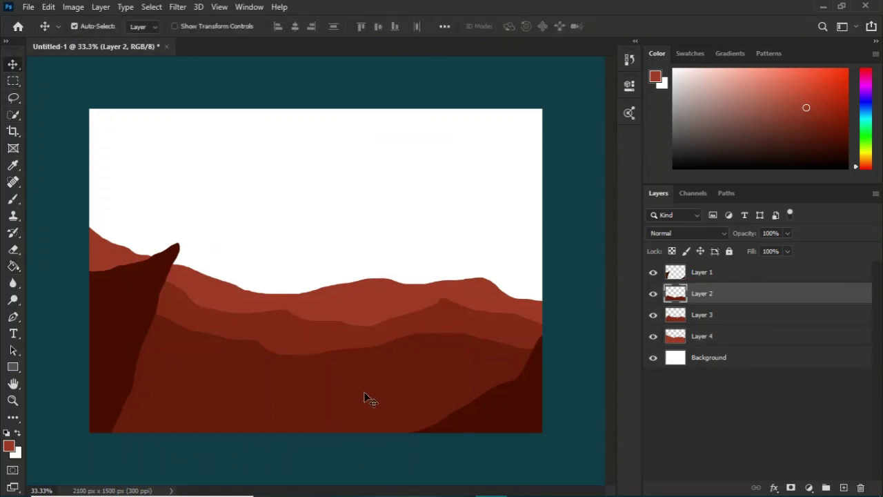
drag(357, 380, 353, 402)
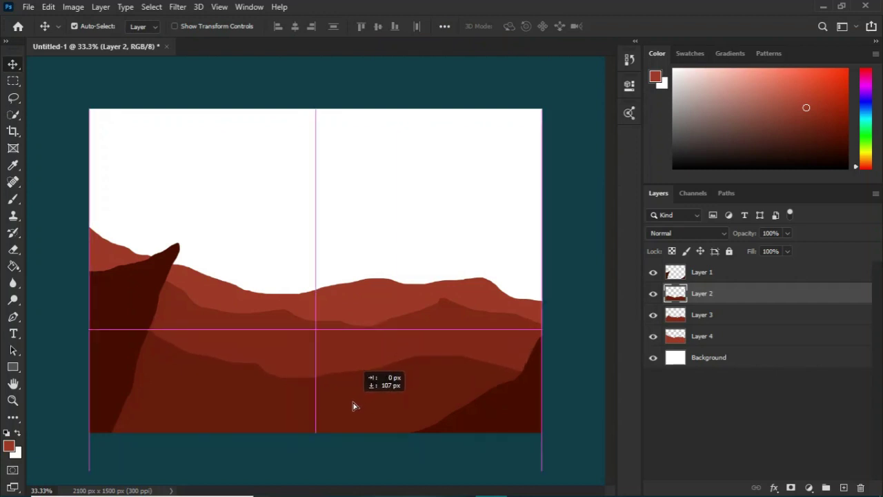
click(704, 316)
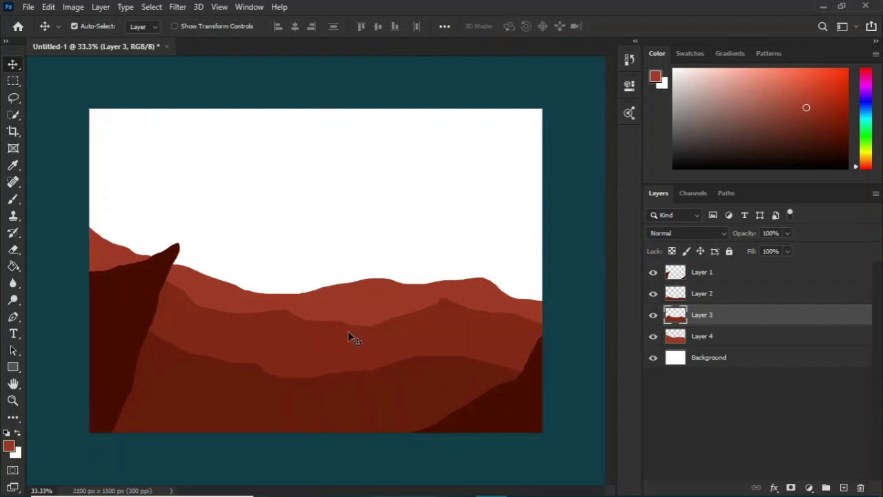
mouse_move(348, 335)
mouse_down()
mouse_move(351, 357)
mouse_move(353, 348)
mouse_up()
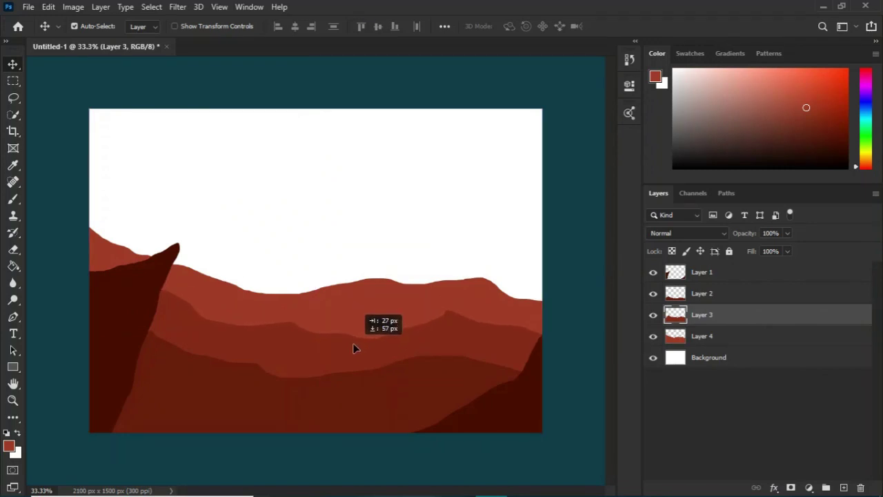
drag(353, 348, 352, 349)
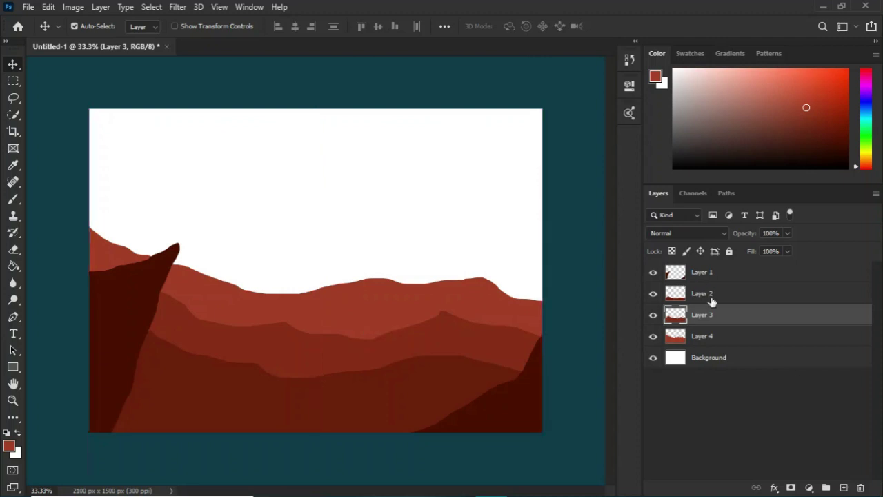
click(732, 336)
drag(370, 309, 369, 319)
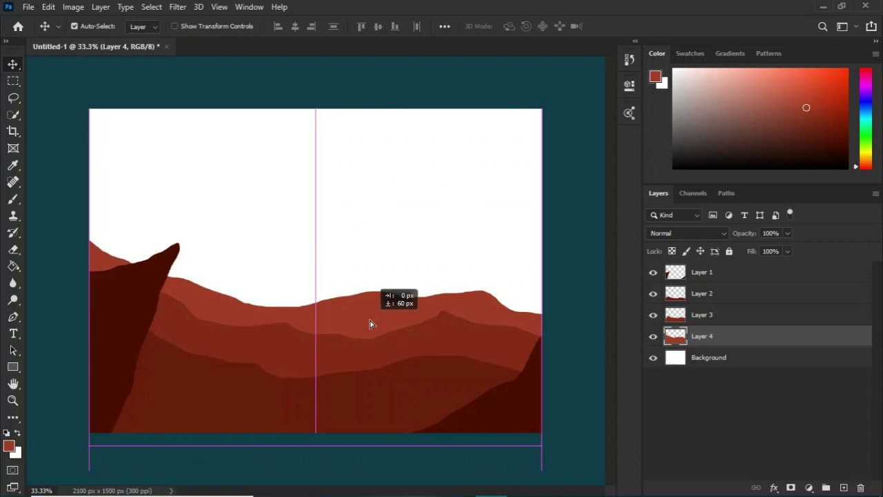
drag(369, 322, 372, 325)
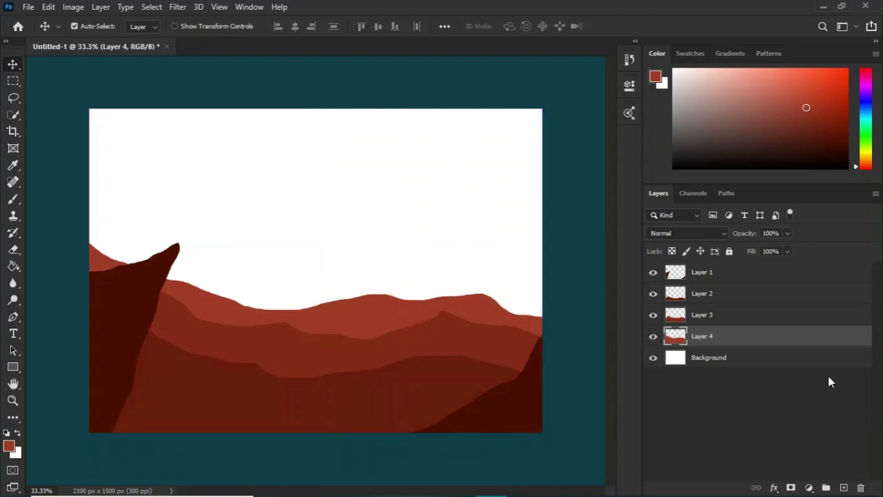
click(737, 359)
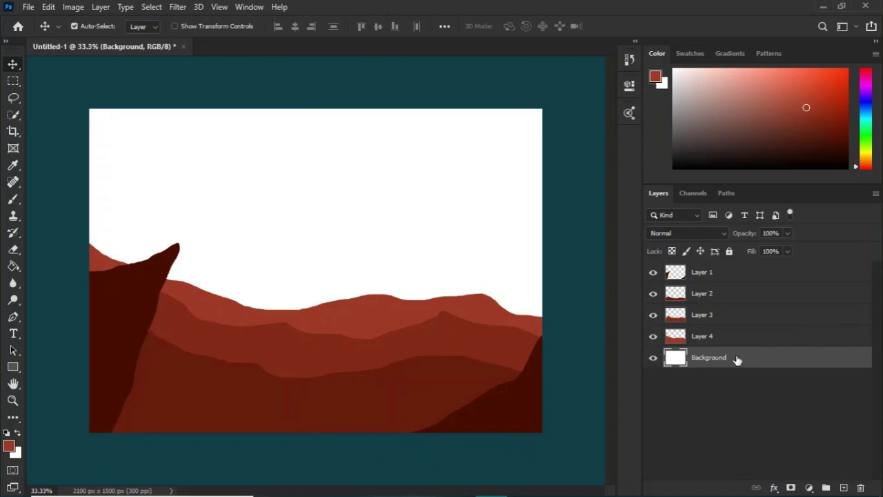
Add Layer 5 above Background and lasso a pointed mountain peak behind the hills
click(843, 488)
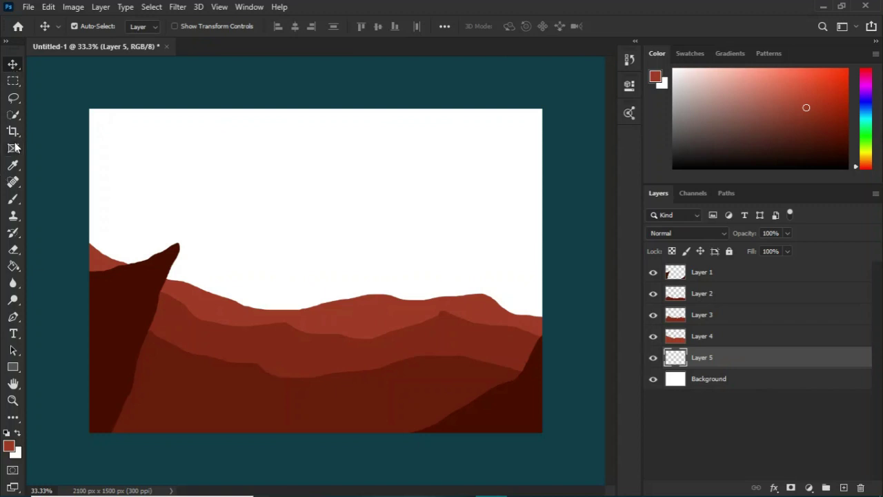
click(17, 101)
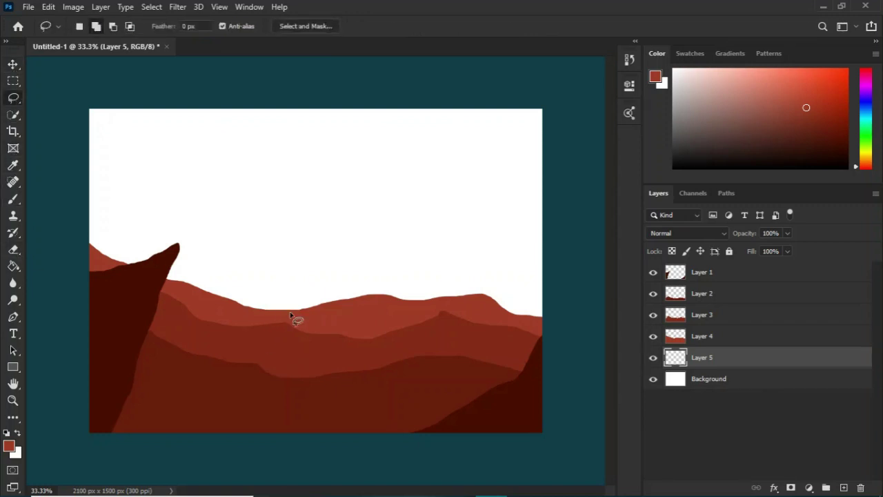
mouse_move(291, 314)
mouse_down()
mouse_move(405, 190)
mouse_move(484, 259)
mouse_move(513, 314)
mouse_move(339, 355)
mouse_move(281, 315)
mouse_move(290, 313)
mouse_up()
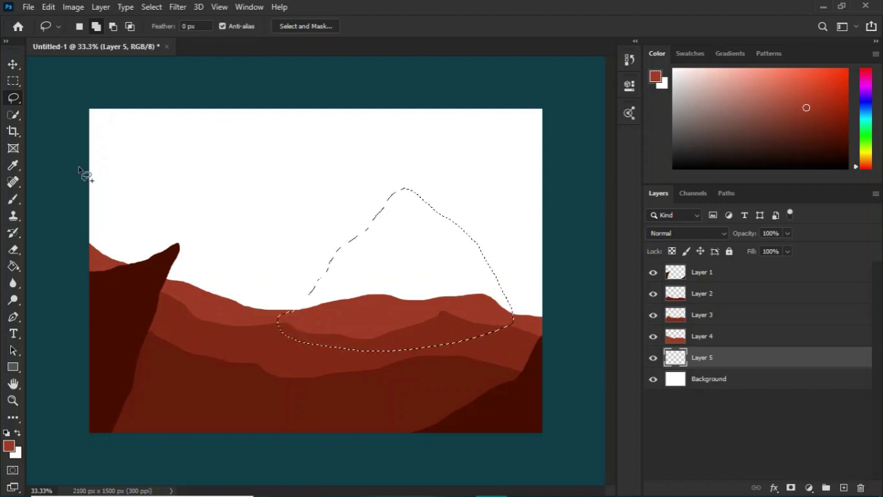
Fill the peak selection on Layer 5 with orange-red d55a3b, then deselect
click(13, 265)
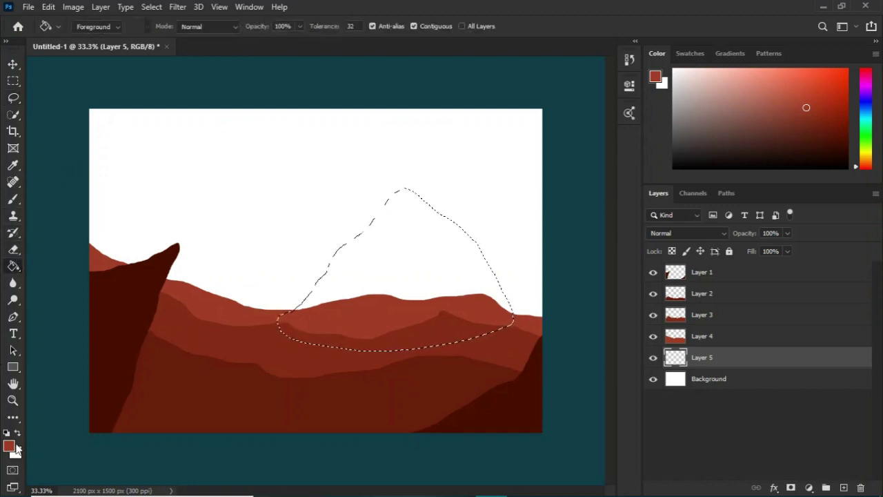
click(9, 446)
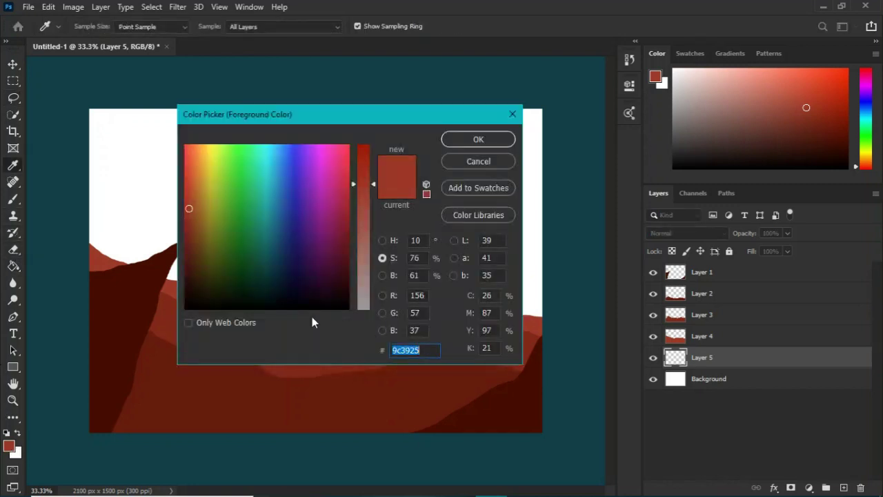
click(382, 275)
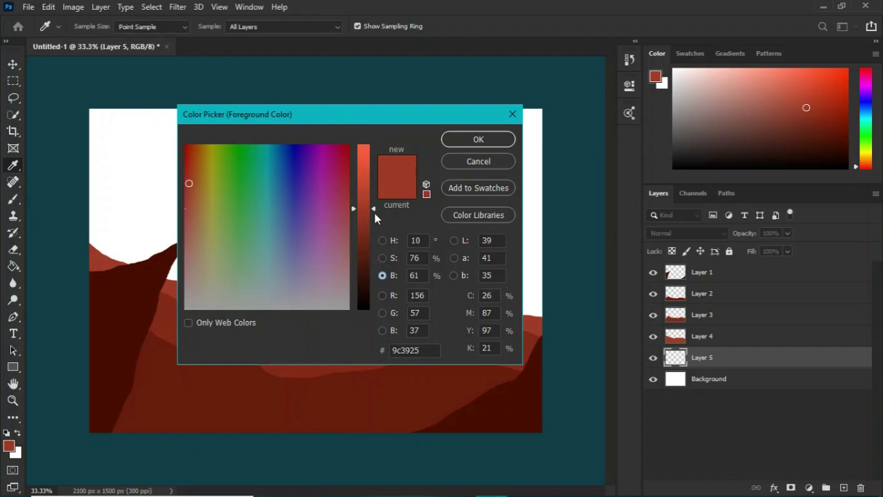
key(BackSpace)
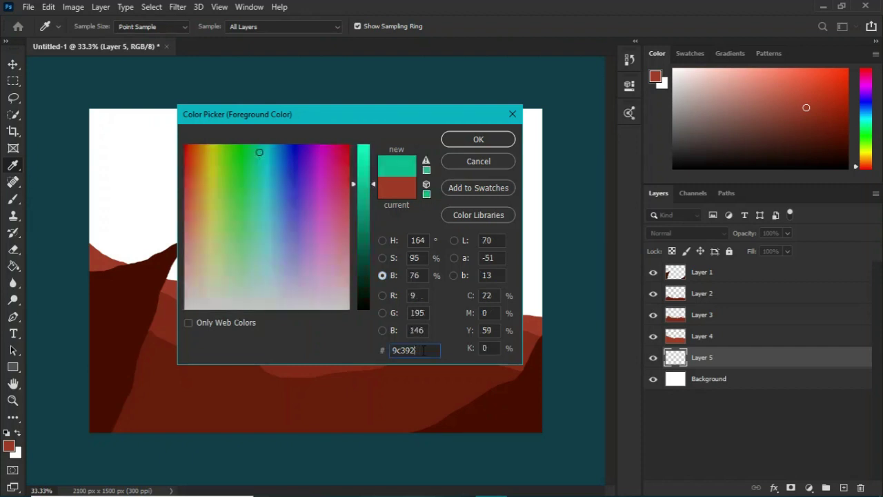
key(BackSpace)
key(BackSpace)
key(BackSpace)
key(BackSpace)
key(BackSpace)
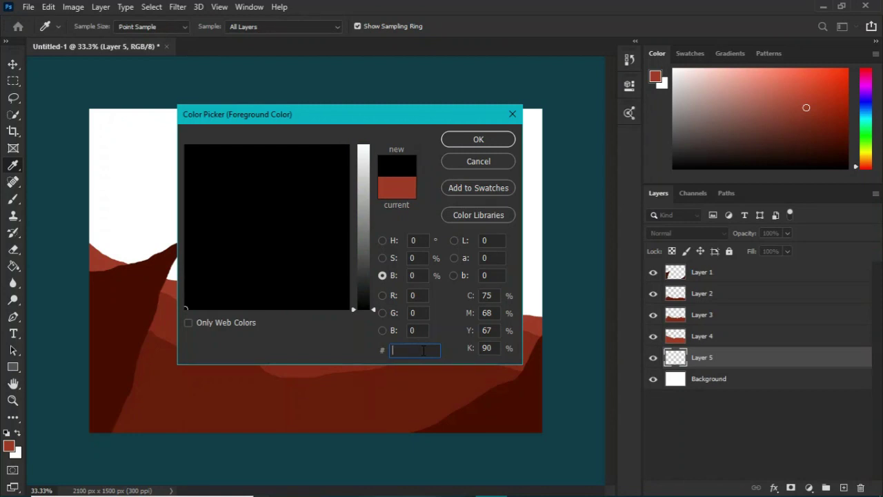
text(d)
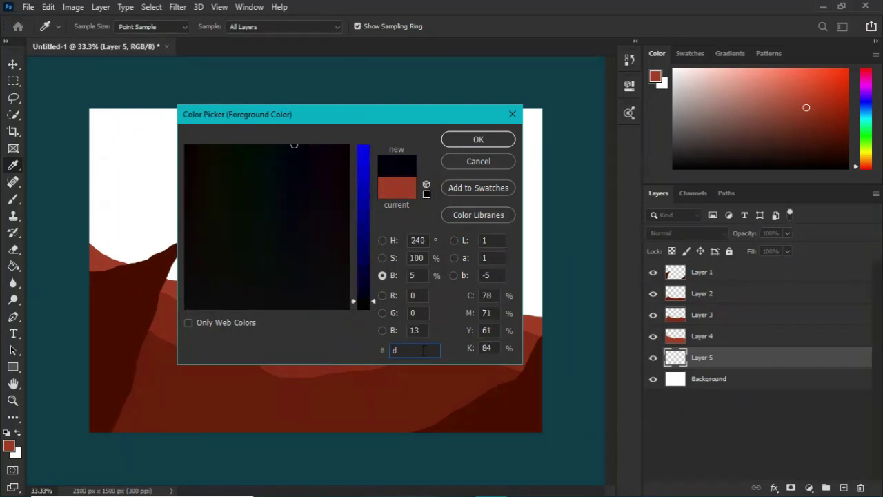
text(5)
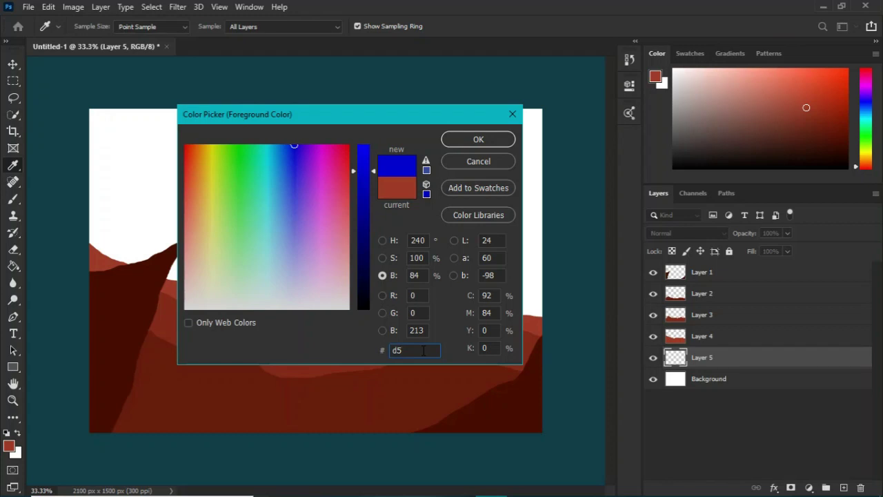
text(5)
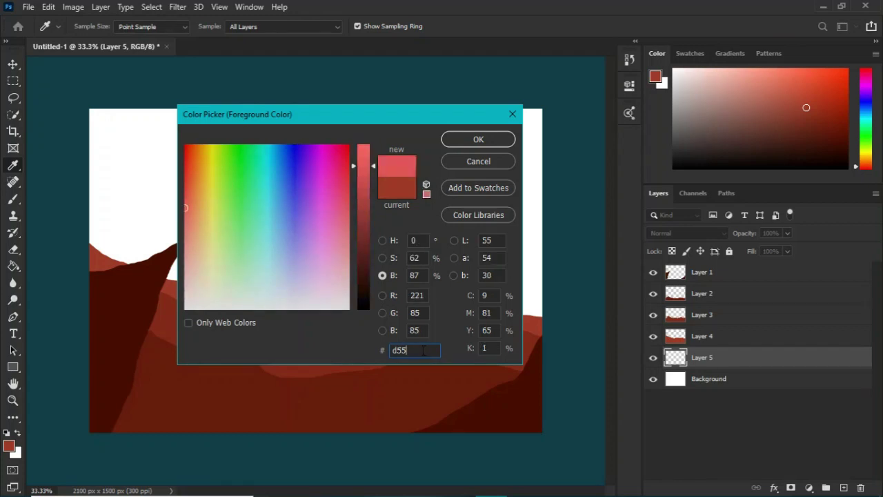
text(a3)
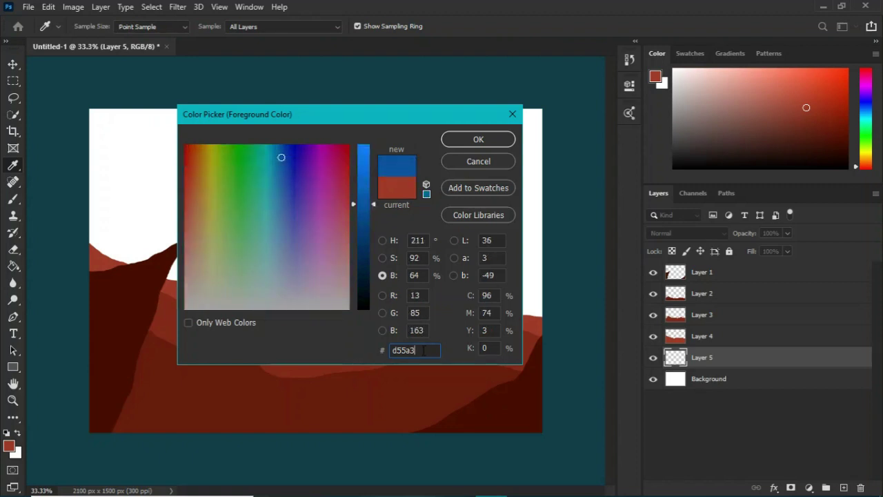
text(b)
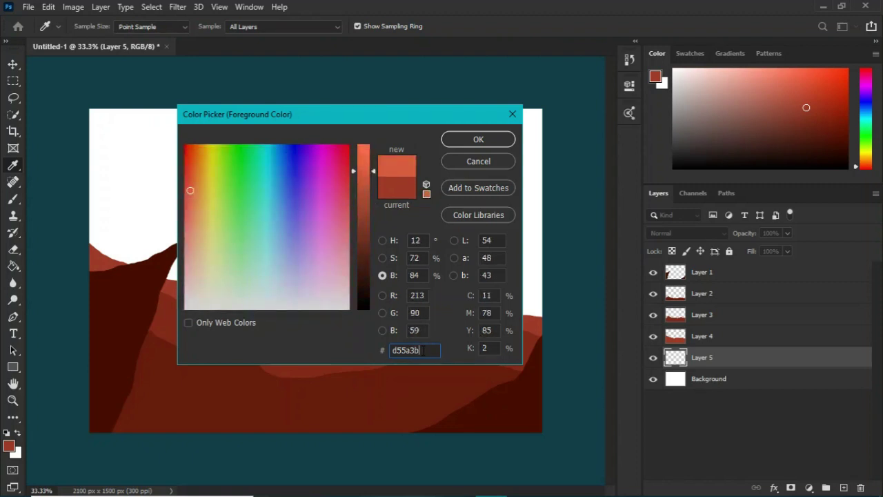
click(478, 139)
key(g)
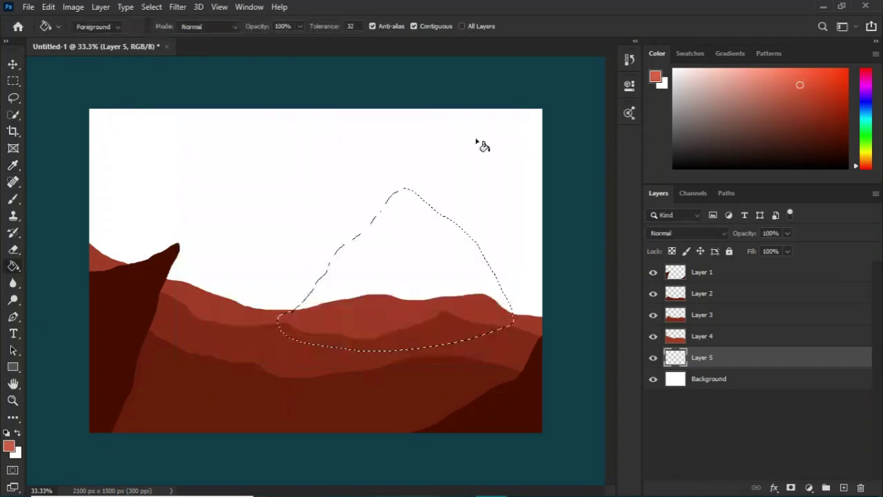
click(425, 251)
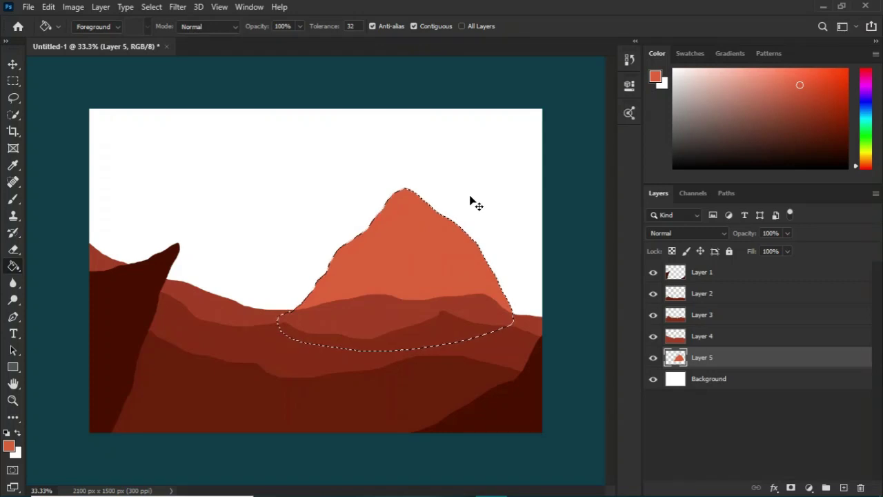
key(ctrl+d)
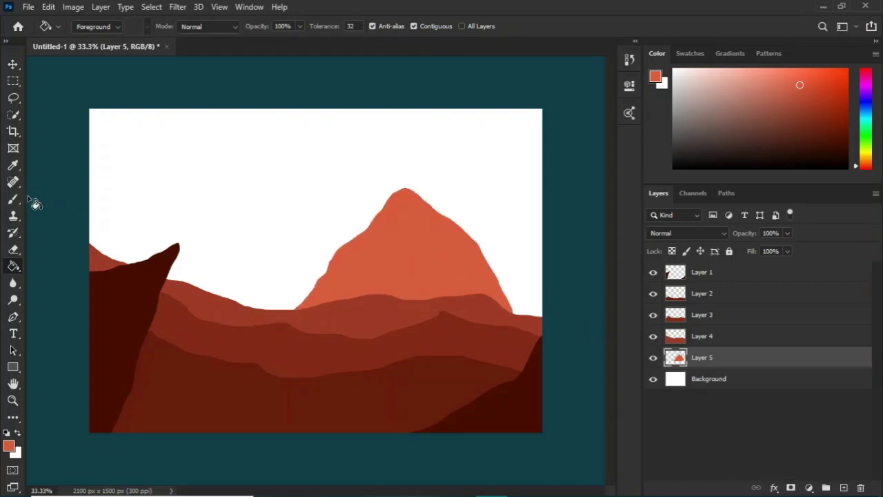
click(13, 99)
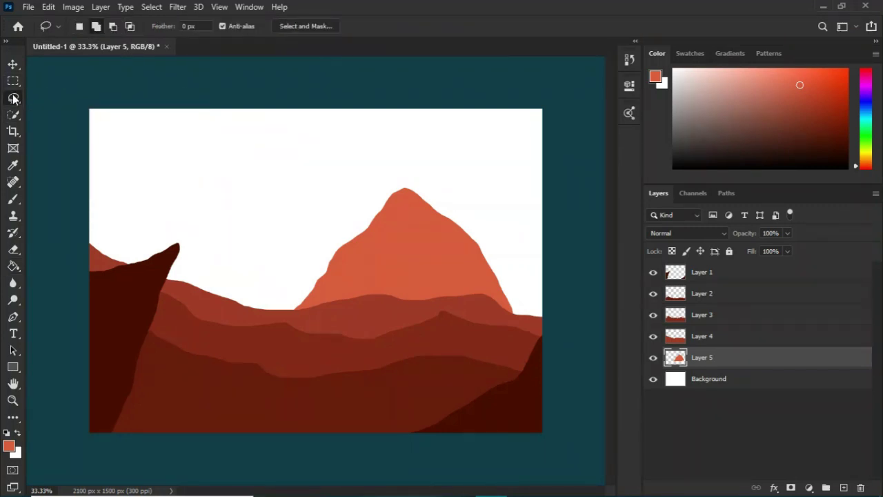
key(ctrl+plus)
key(ctrl+plus)
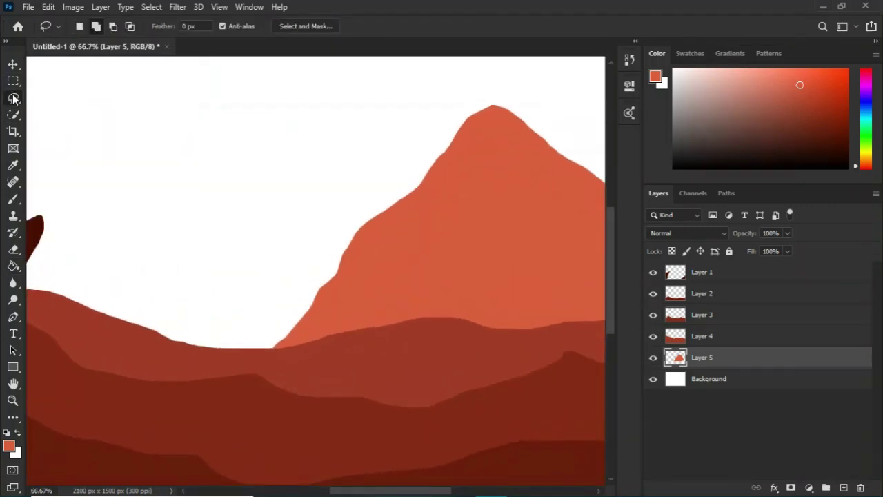
drag(349, 494, 425, 491)
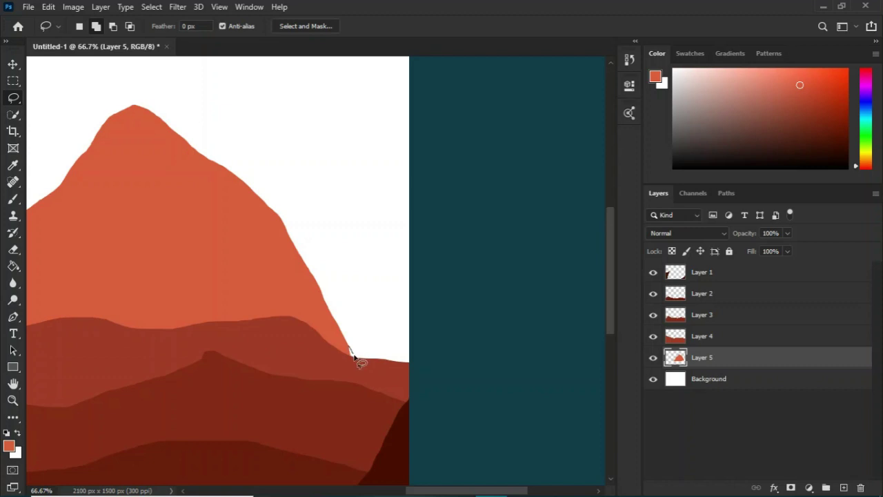
drag(354, 357, 348, 349)
click(14, 266)
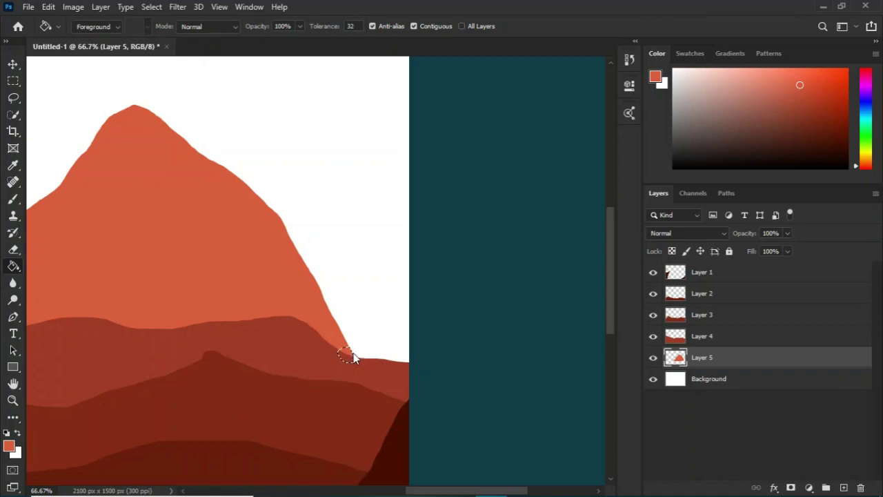
key(ctrl+d)
key(ctrl+minus)
key(ctrl+minus)
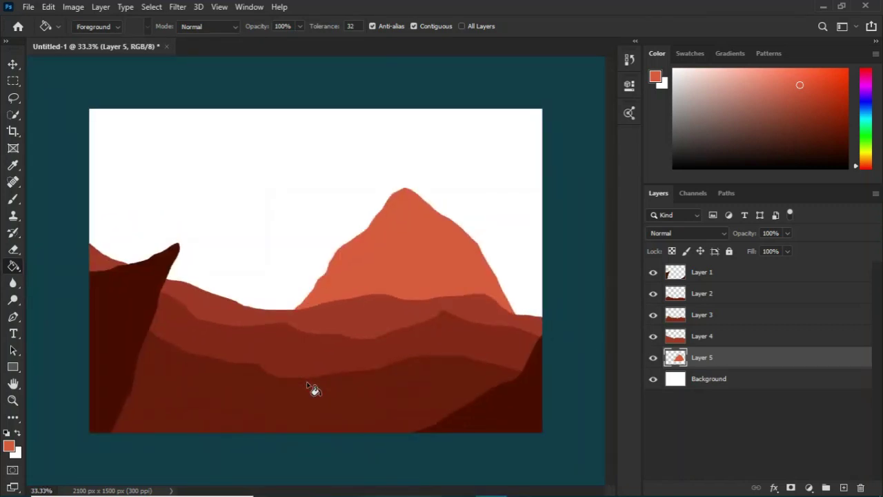
Fill the Background layer with orange ff6c47 to make the sky
click(726, 385)
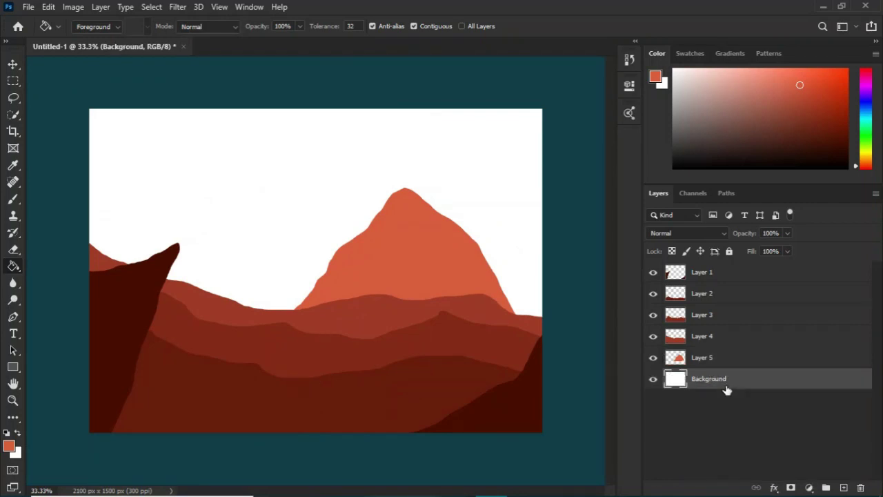
click(9, 446)
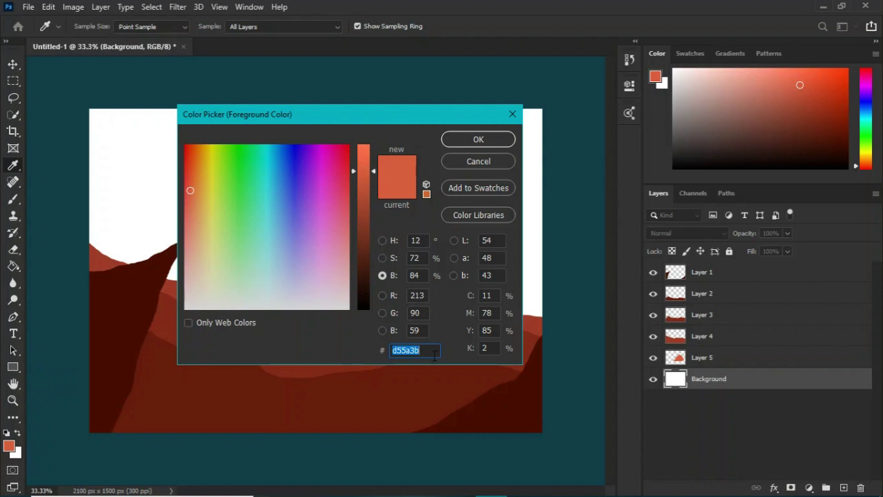
key(BackSpace)
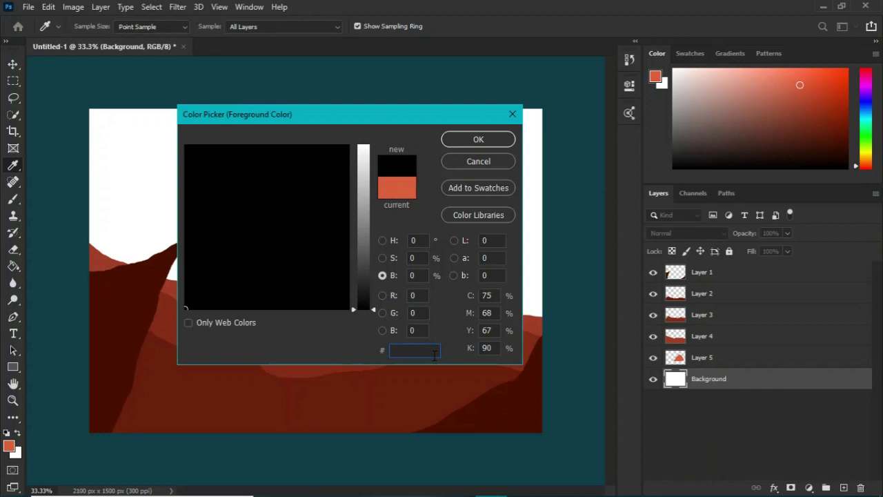
text(ff)
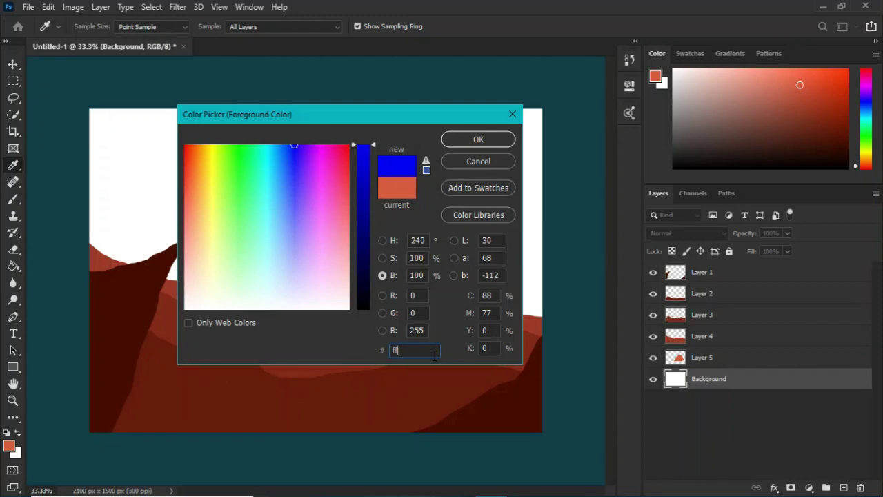
text(6c)
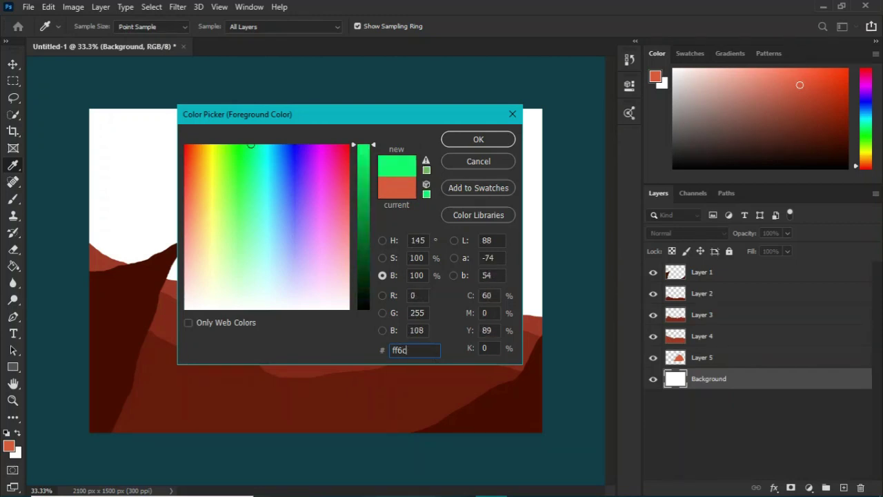
text(47)
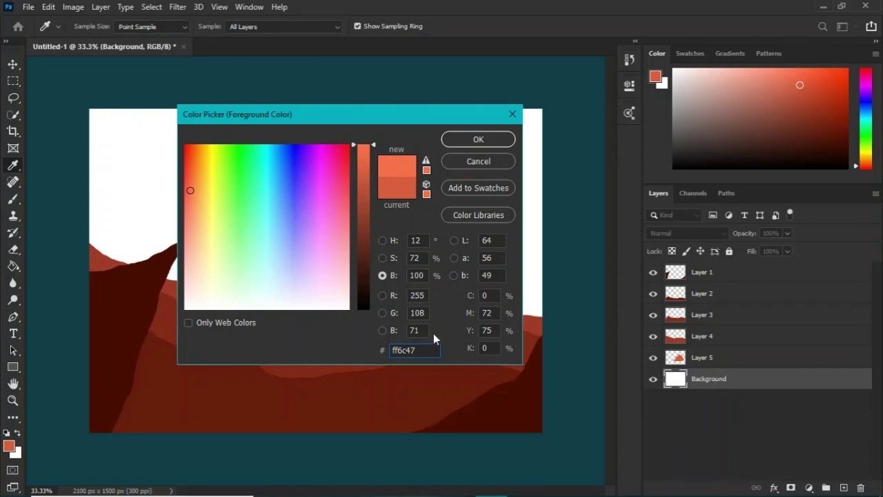
click(460, 137)
key(g)
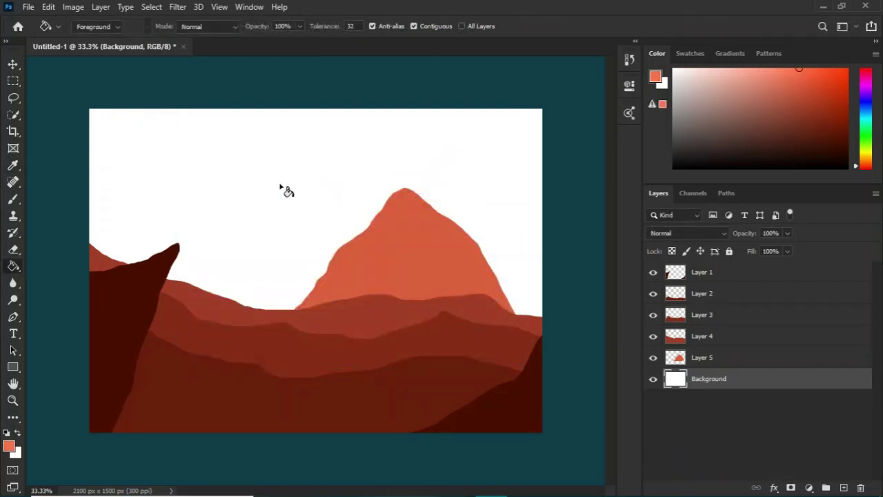
click(283, 191)
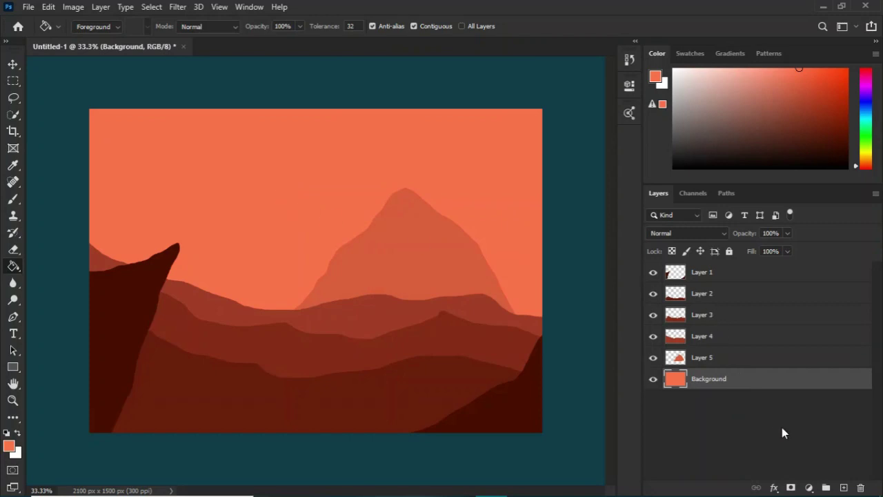
Add Layer 6 above Layer 1 and select a 292 px circle in the sky left of the peak
click(724, 273)
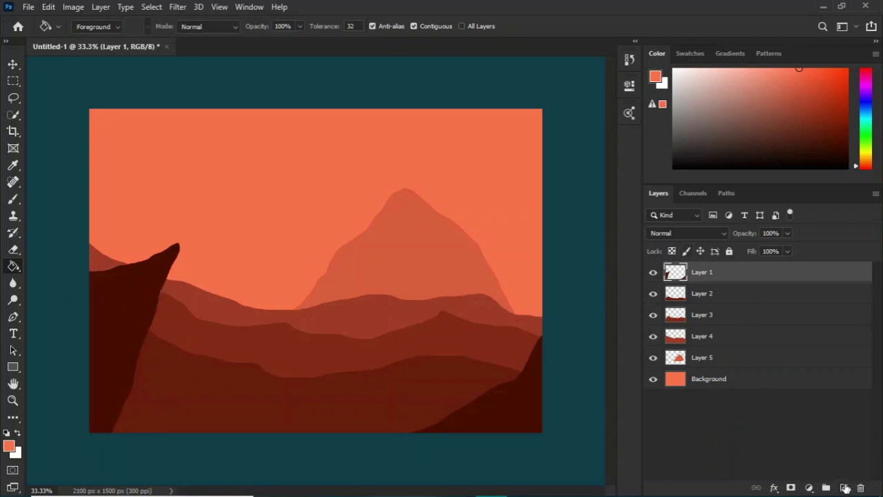
click(844, 488)
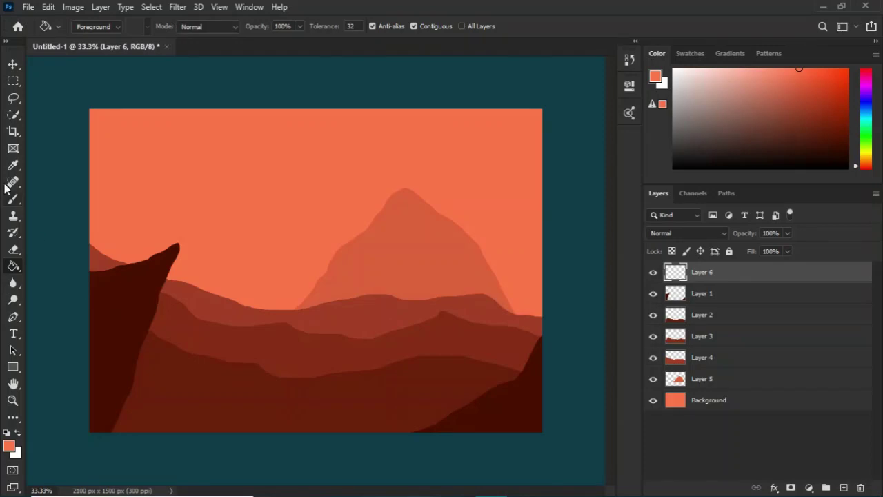
click(13, 82)
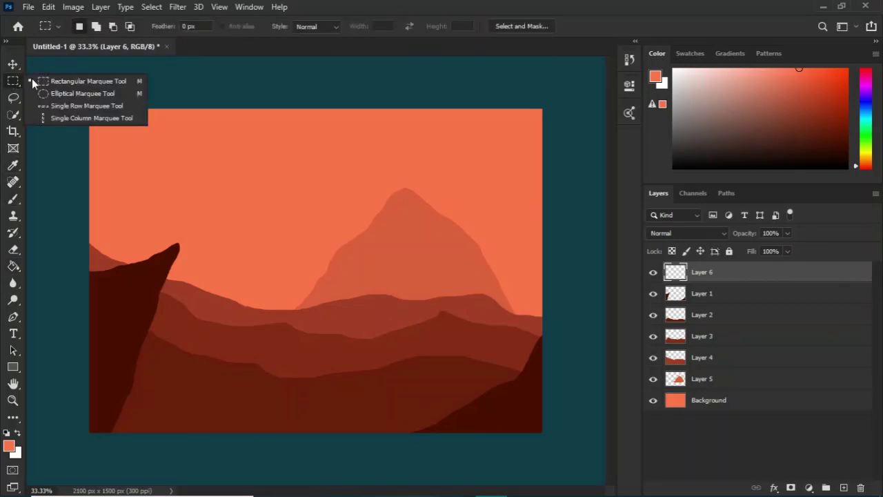
click(10, 83)
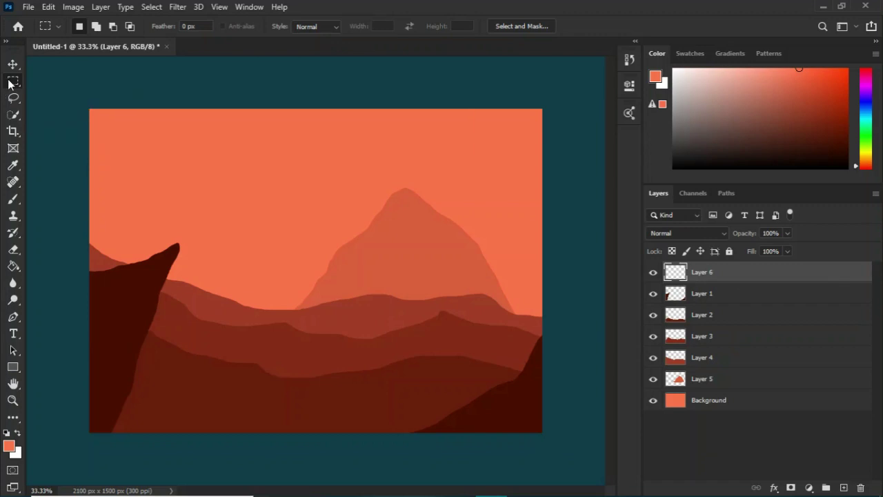
right_click(11, 83)
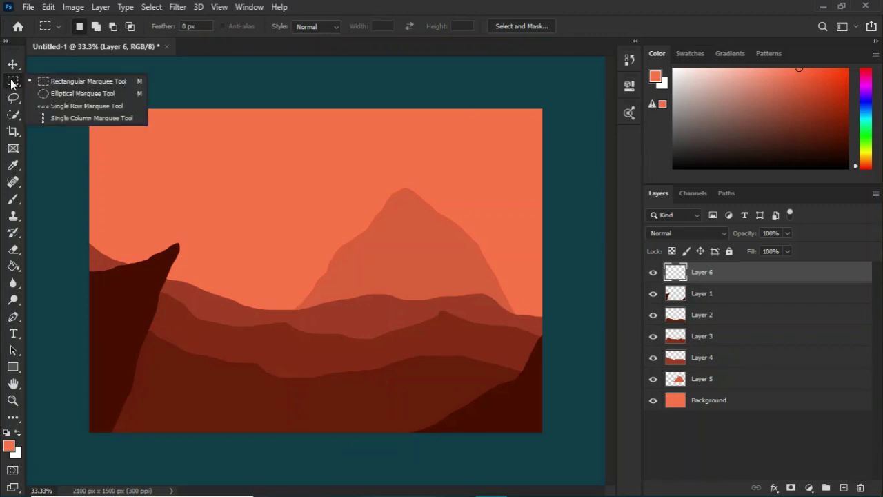
click(83, 92)
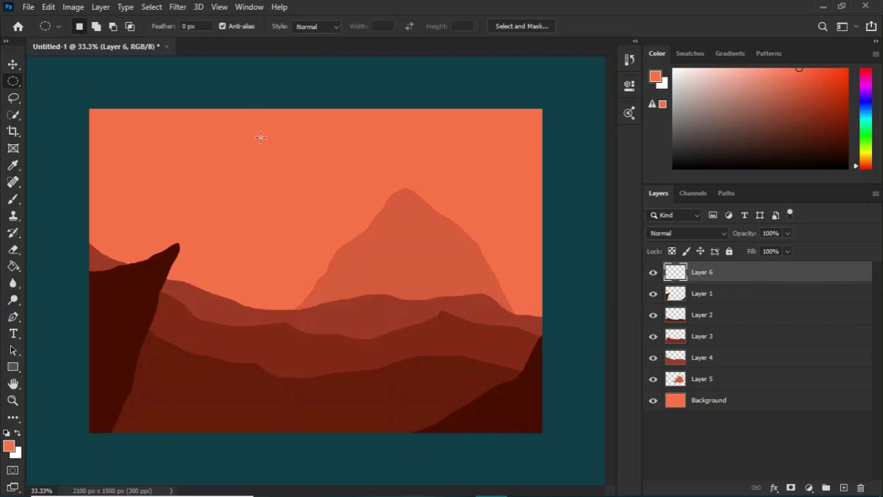
drag(260, 137, 324, 200)
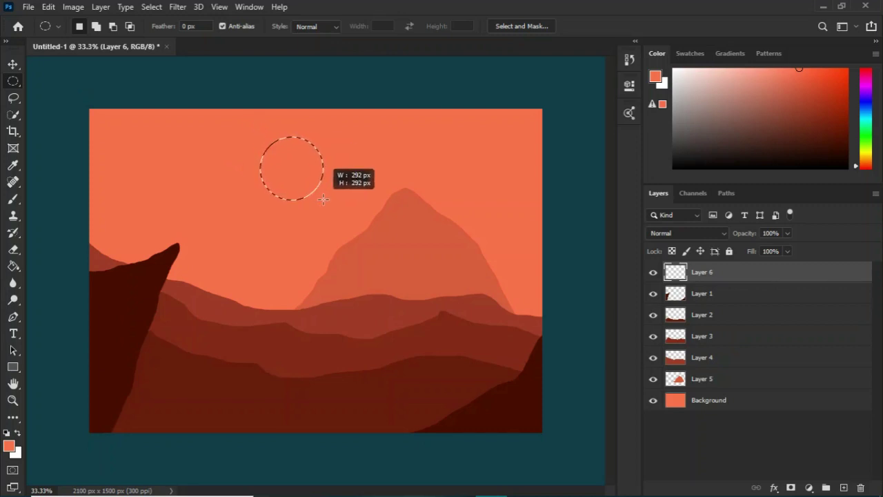
drag(324, 199, 325, 200)
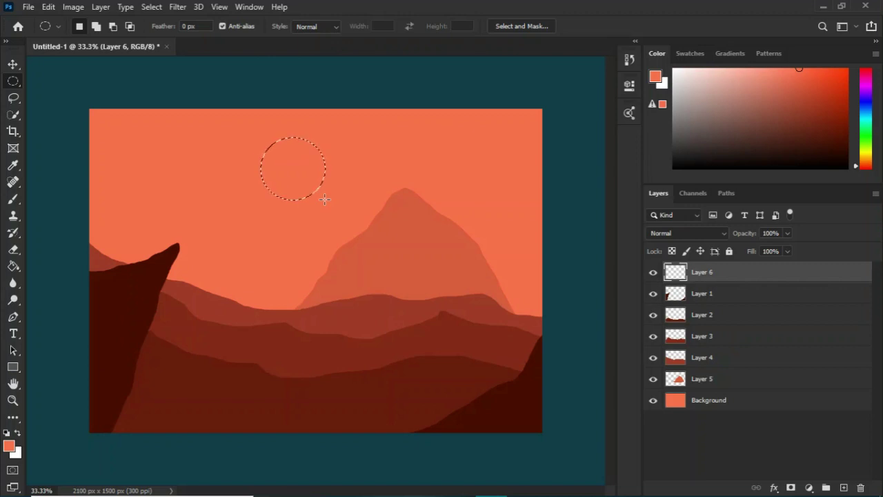
key(v)
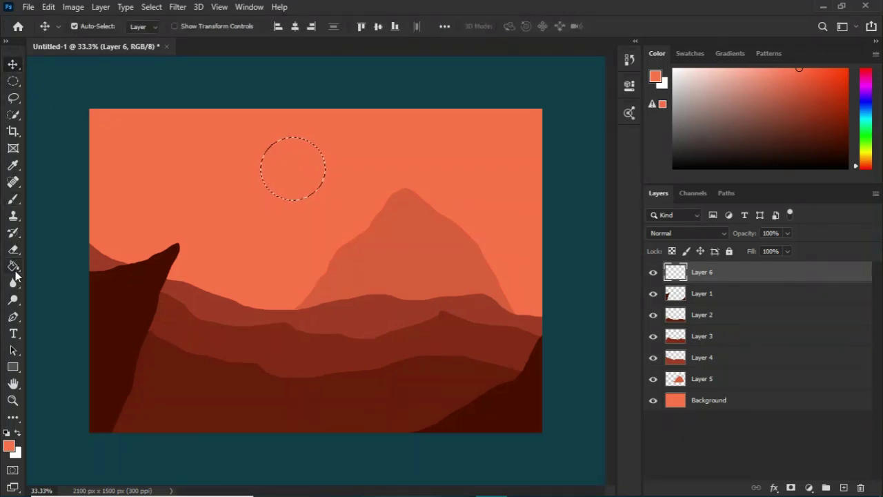
click(15, 271)
Fill the circle on Layer 6 with pale salmon fa089 and deselect it
click(9, 446)
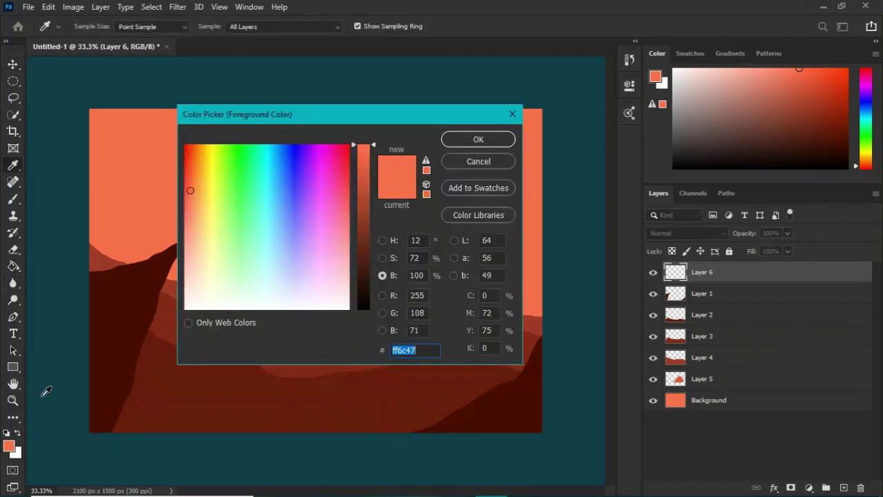
text(ff)
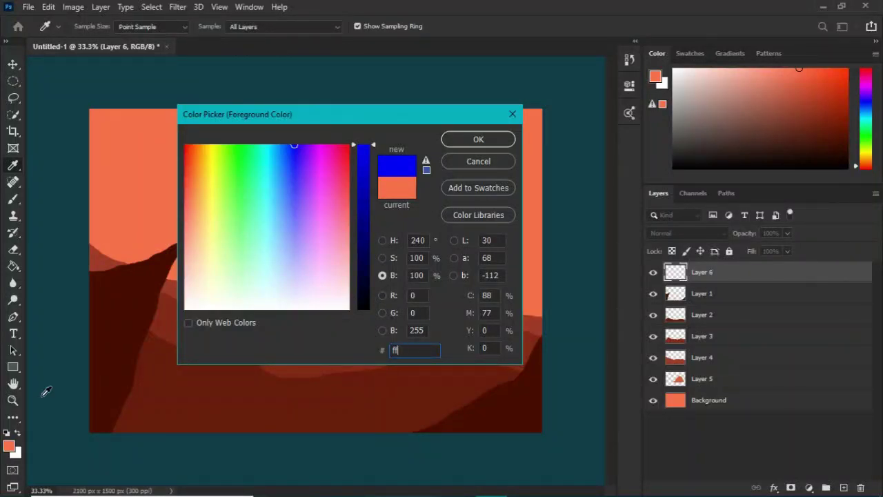
text(a)
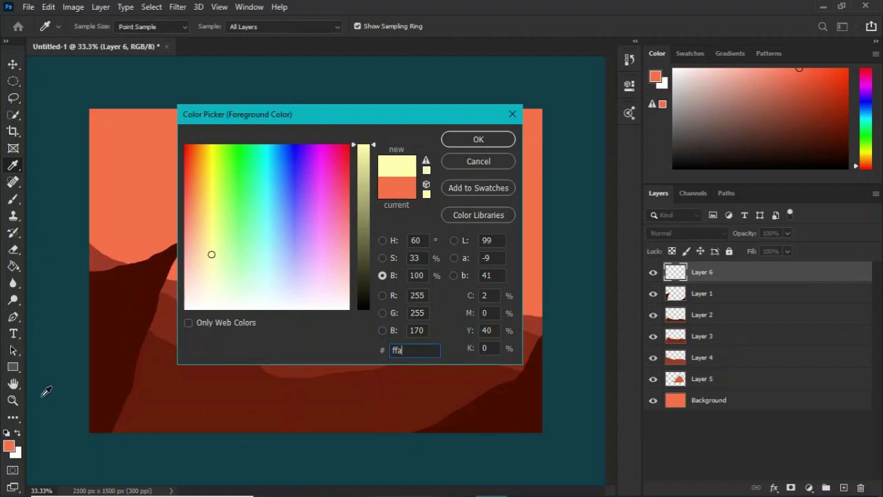
text(0)
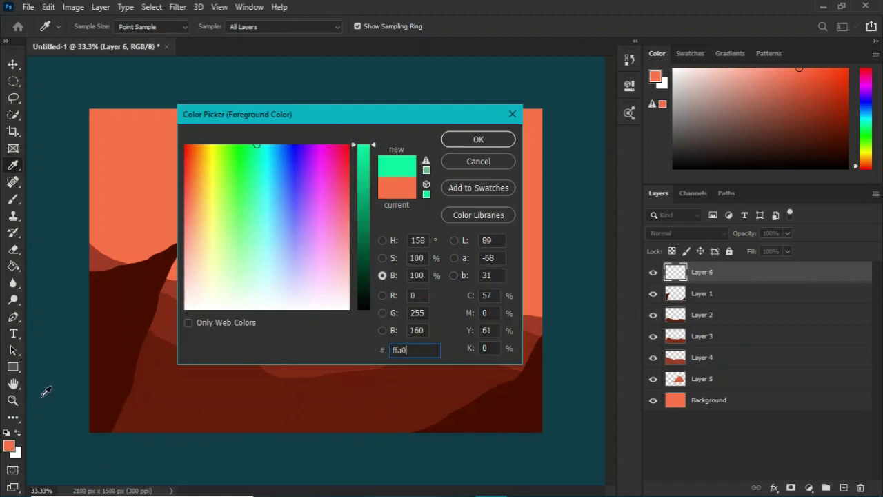
text(89)
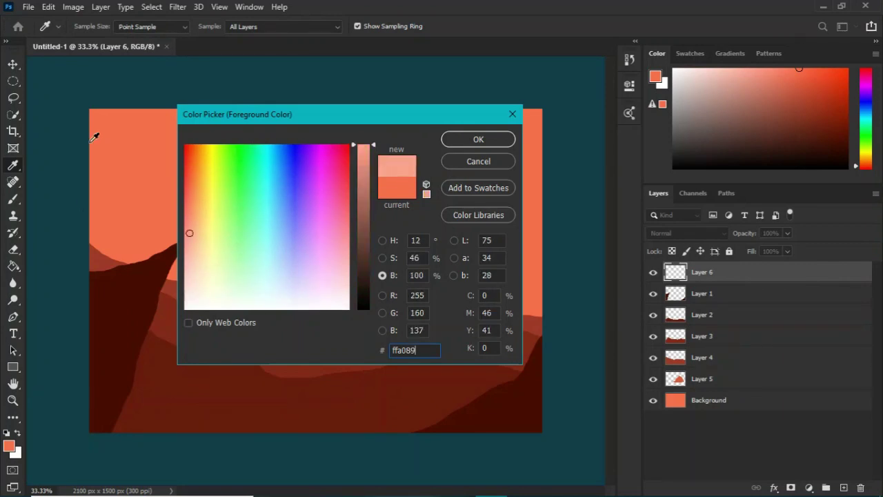
click(478, 139)
key(g)
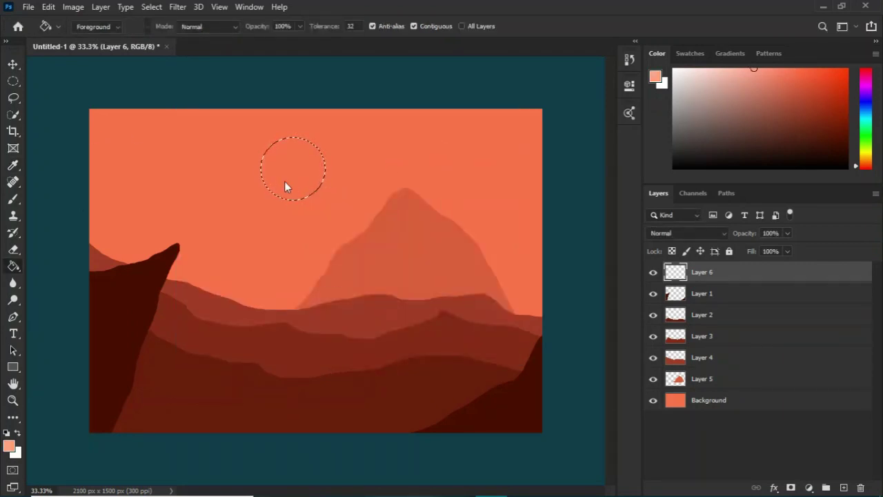
click(287, 186)
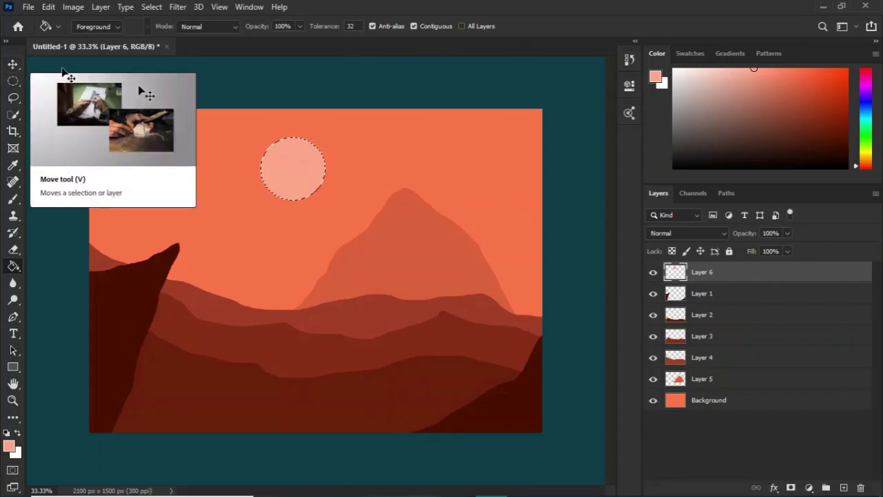
key(ctrl+d)
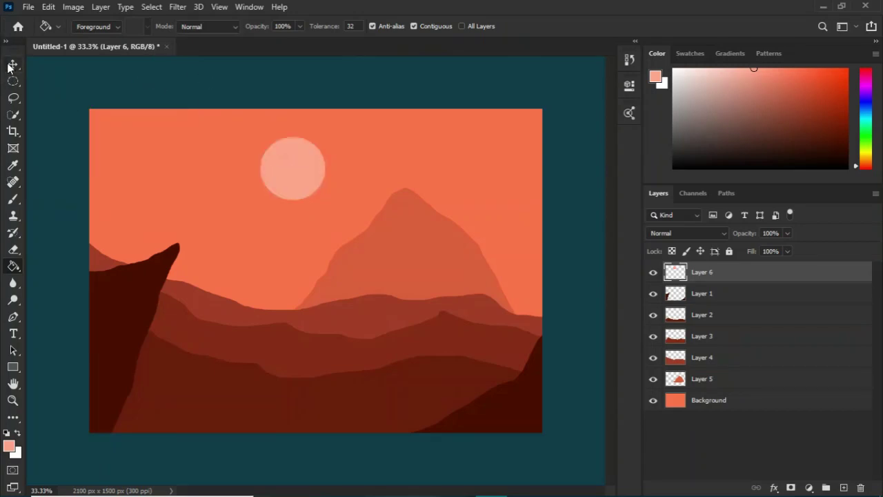
click(13, 64)
Nudge the sun on Layer 6 slightly lower and to the left
drag(304, 174, 301, 184)
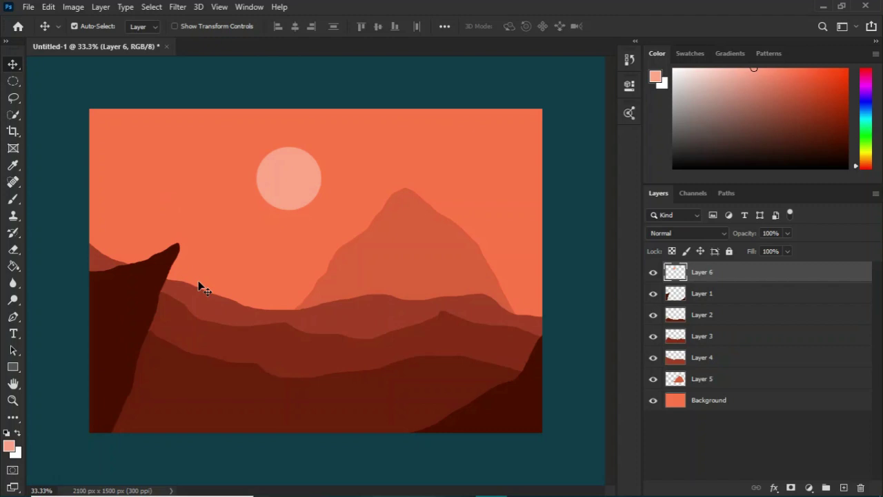
Stretch the Layer 1 cliff taller from the top and wider to the right, and commit
click(721, 296)
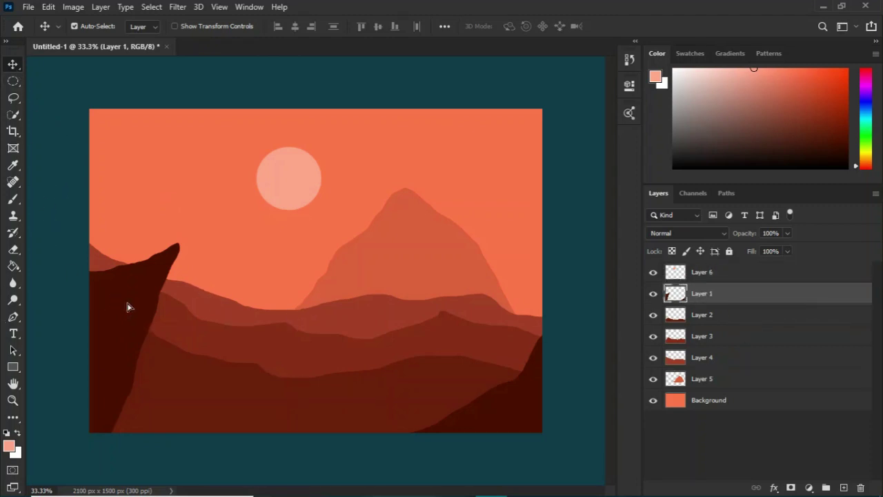
drag(123, 307, 123, 306)
click(174, 27)
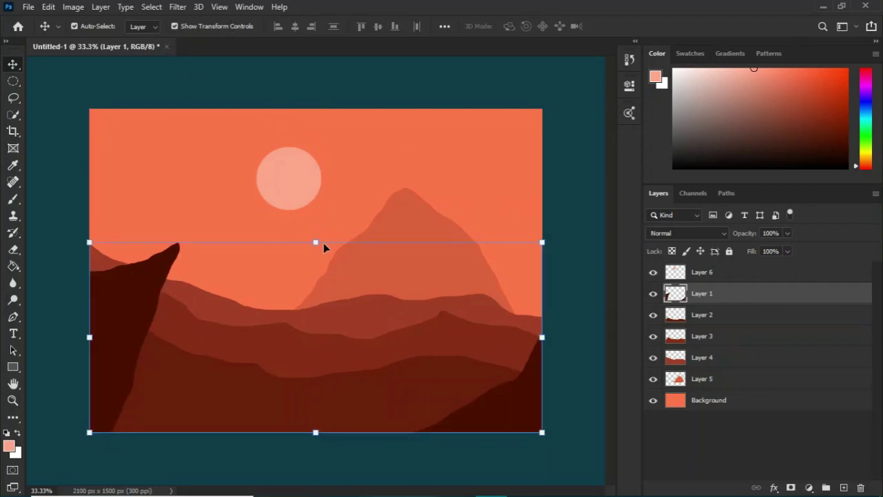
drag(318, 247, 316, 240)
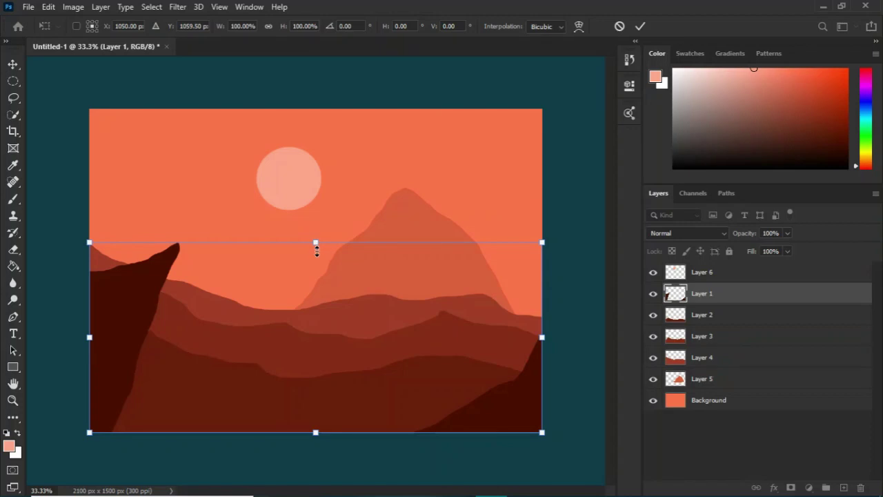
drag(317, 251, 316, 245)
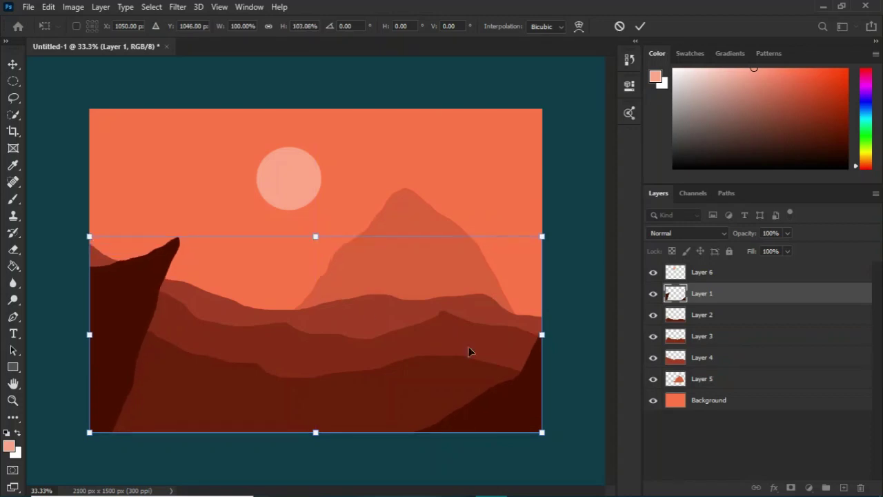
drag(543, 335, 551, 336)
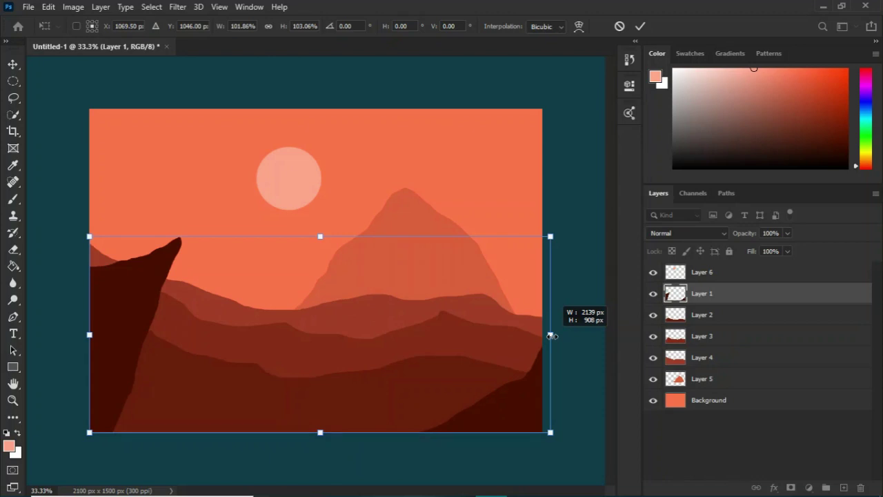
drag(552, 335, 557, 335)
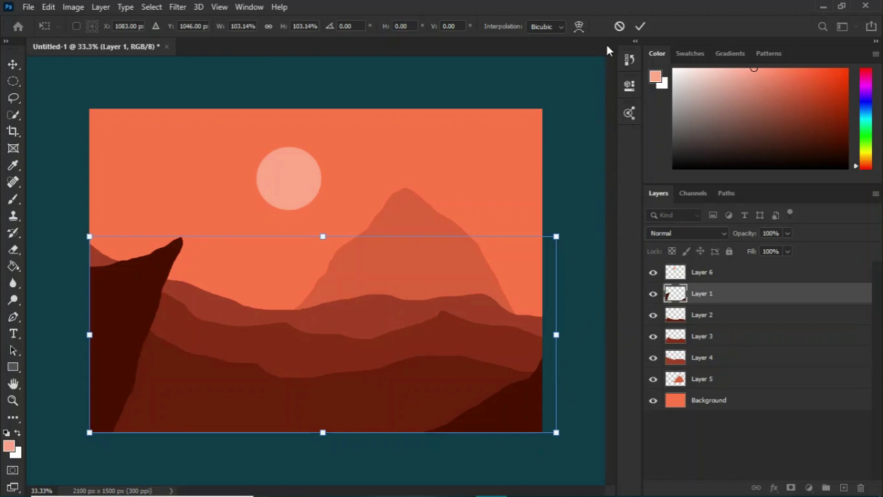
click(640, 26)
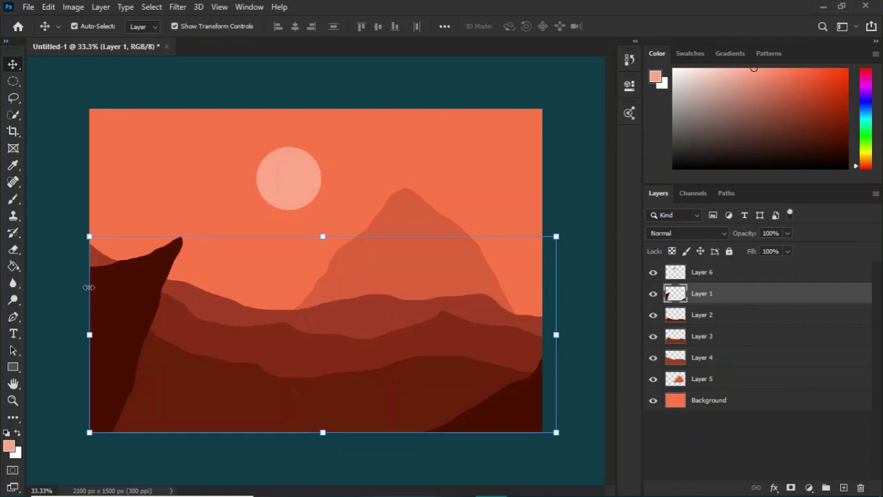
Tilt the cliff's right corners in Perspective, then stretch its left edge slightly outward
click(88, 287)
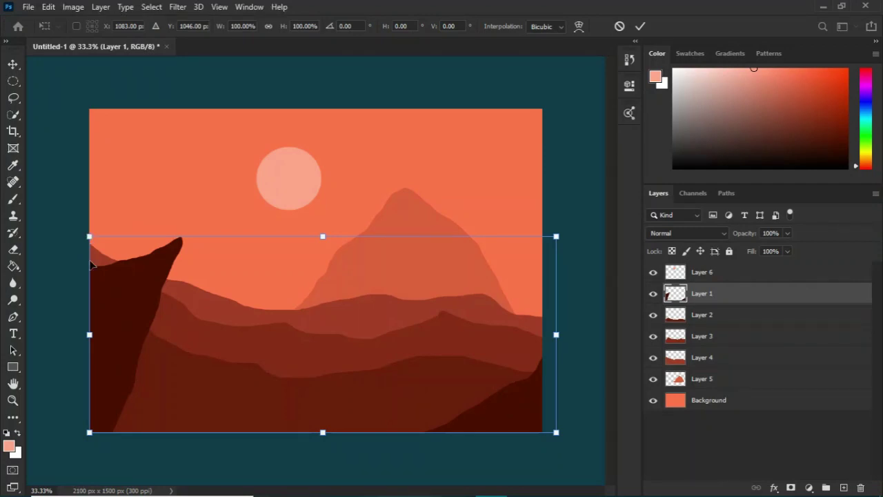
right_click(96, 282)
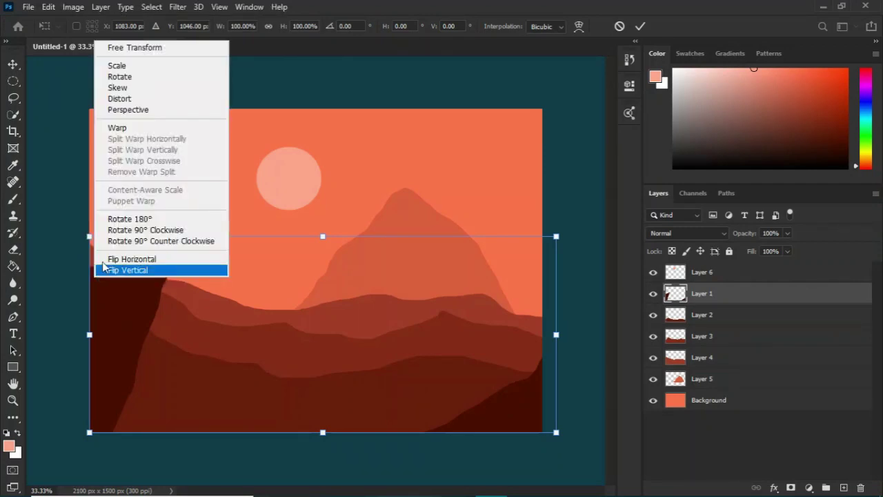
click(126, 110)
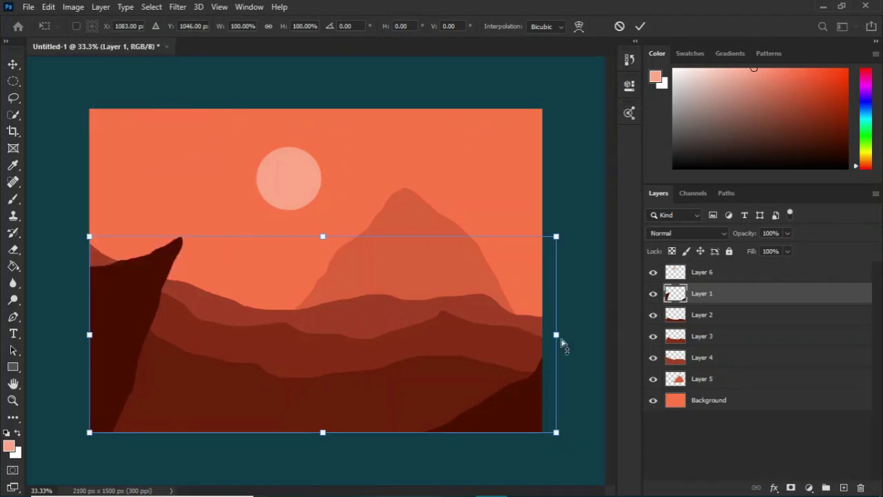
drag(557, 338, 557, 341)
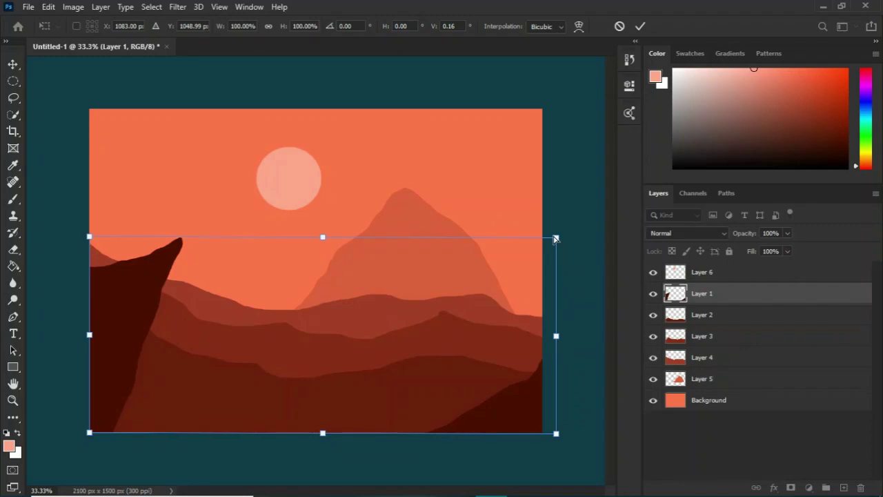
drag(556, 239, 560, 237)
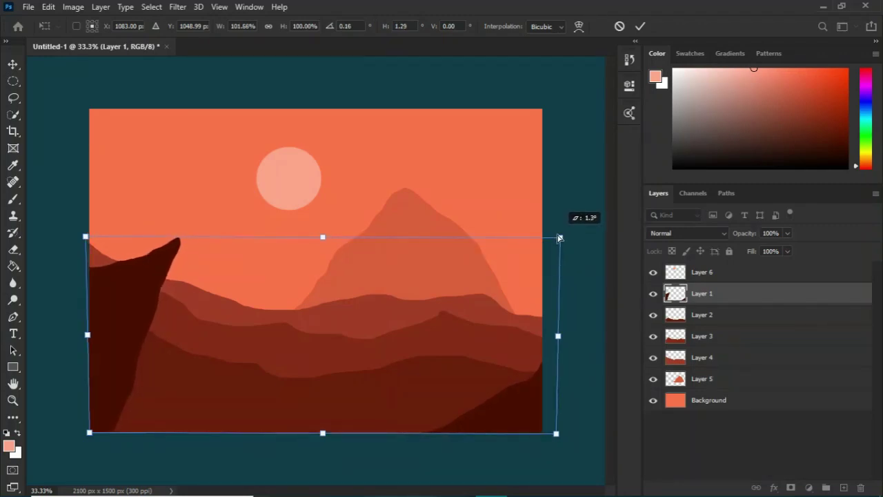
drag(556, 338, 550, 338)
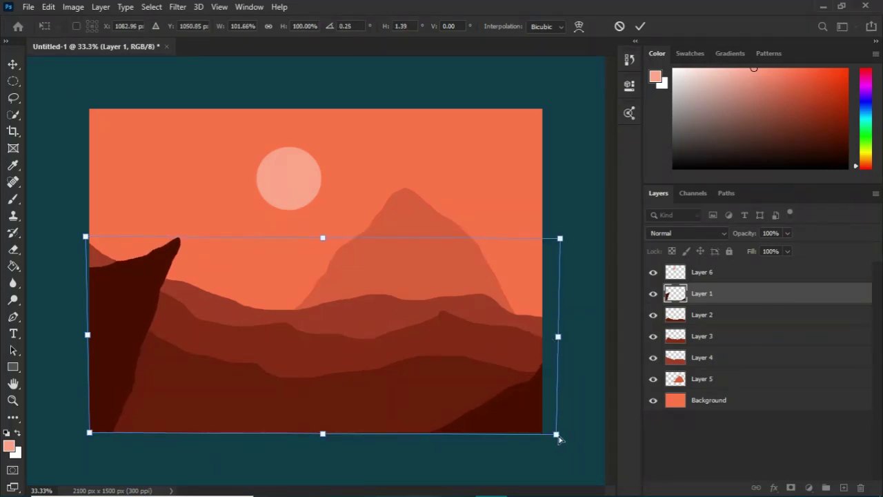
mouse_move(559, 439)
mouse_down()
mouse_move(548, 432)
mouse_move(558, 437)
mouse_up()
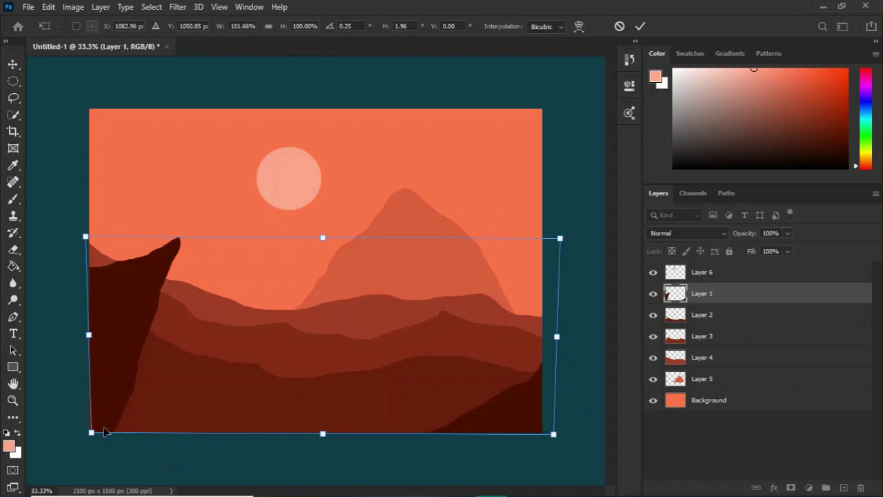
click(641, 26)
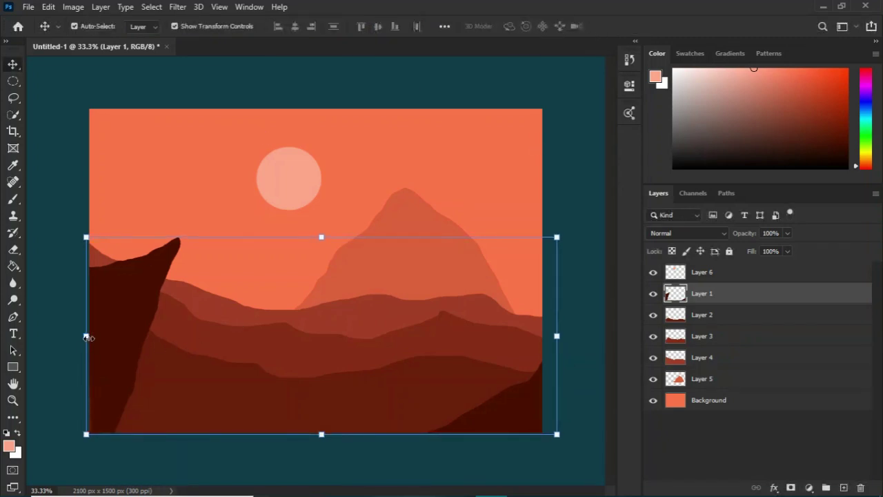
drag(85, 336, 82, 337)
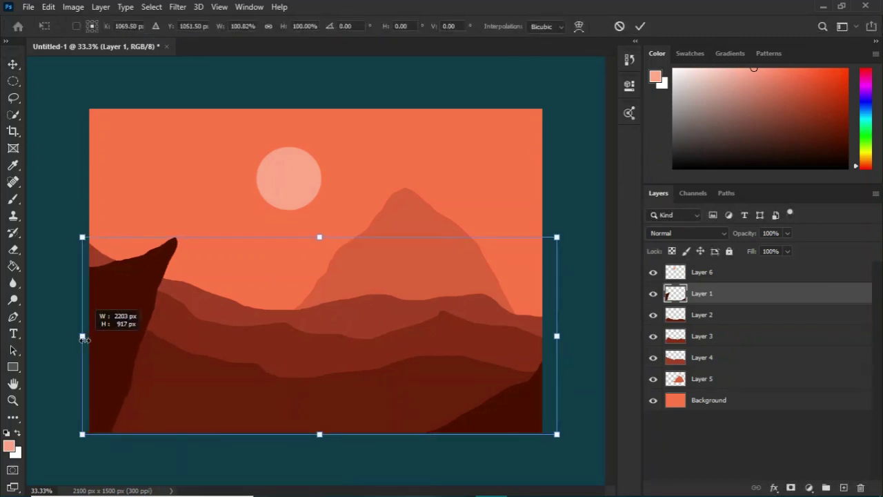
click(640, 26)
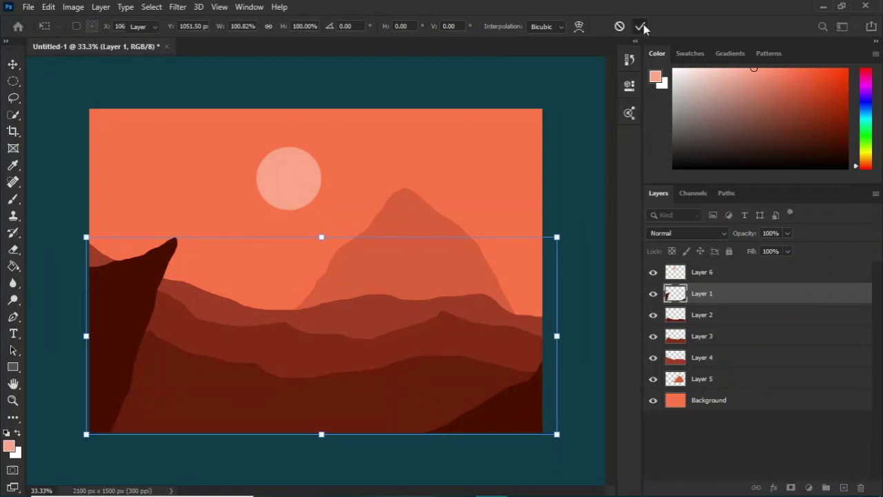
Create an empty Layer 7 directly above Layer 1 and pick the Lasso tool
click(717, 323)
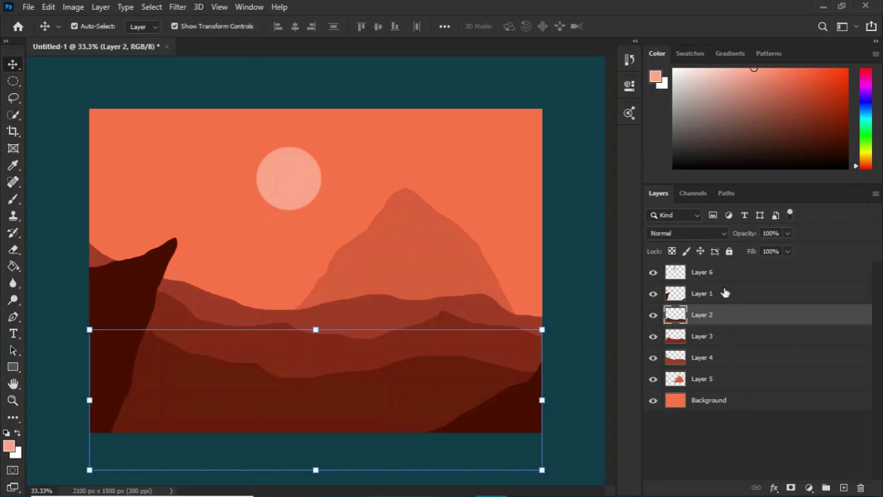
click(725, 292)
click(843, 487)
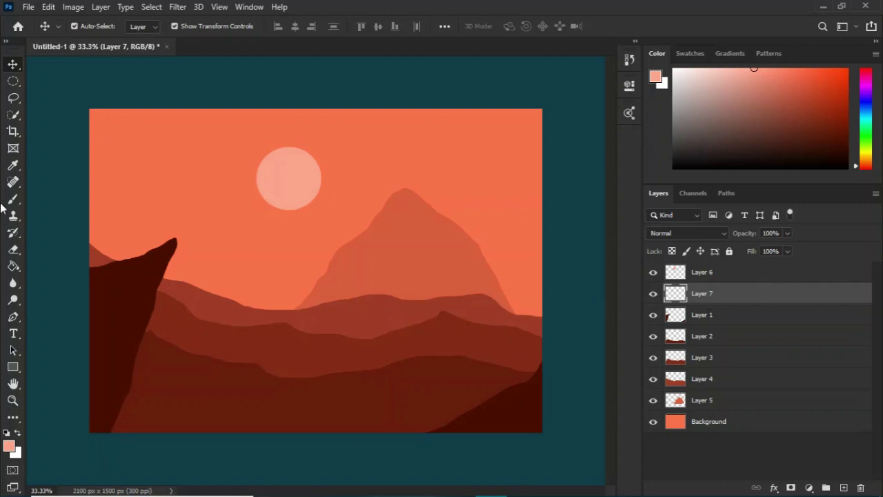
click(12, 99)
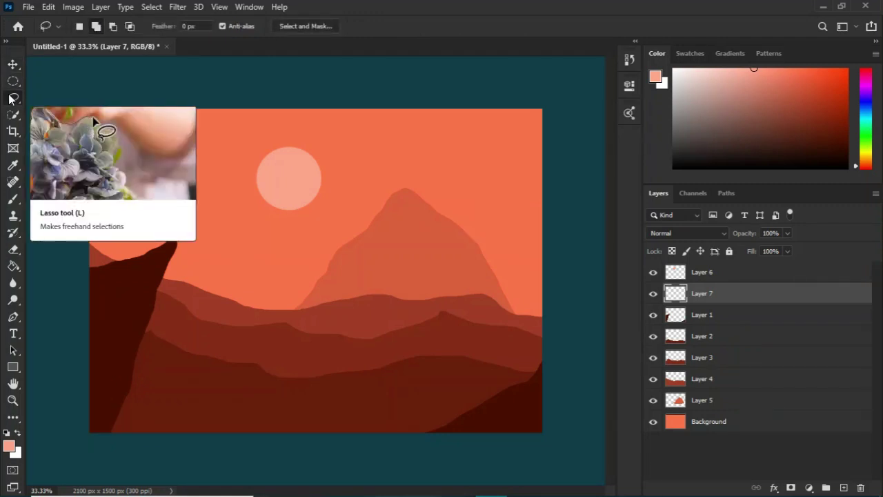
Lasso a thin sliver along the peak's right edge and sample the cliff's dark brown 460c00
key(ctrl+plus)
key(ctrl+plus)
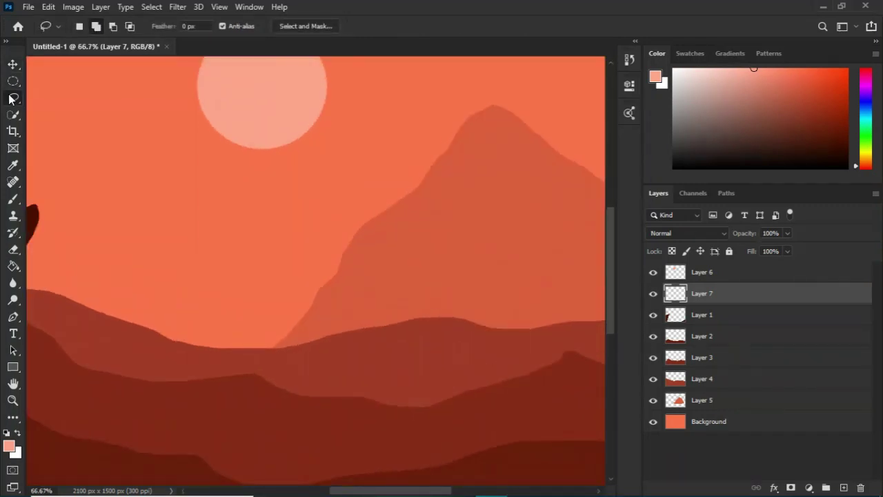
drag(387, 494, 317, 476)
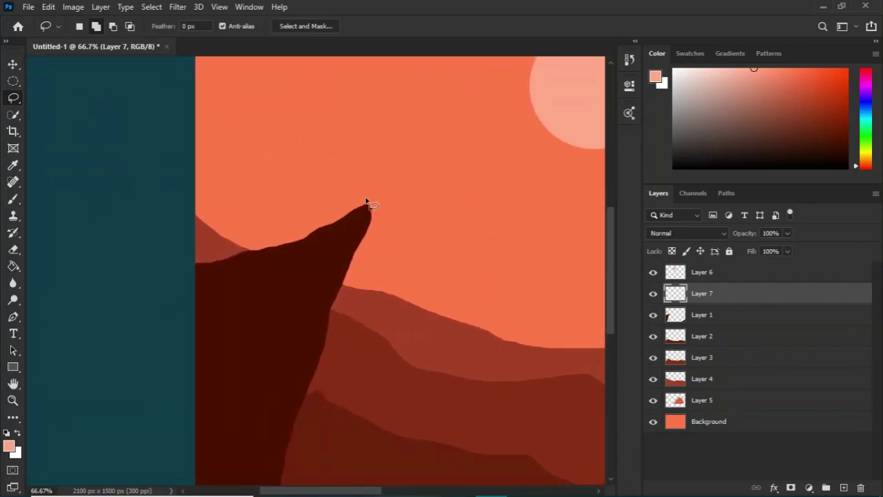
mouse_move(366, 199)
mouse_down()
mouse_move(338, 308)
mouse_move(359, 289)
mouse_move(386, 214)
mouse_move(367, 200)
mouse_up()
click(11, 164)
click(279, 278)
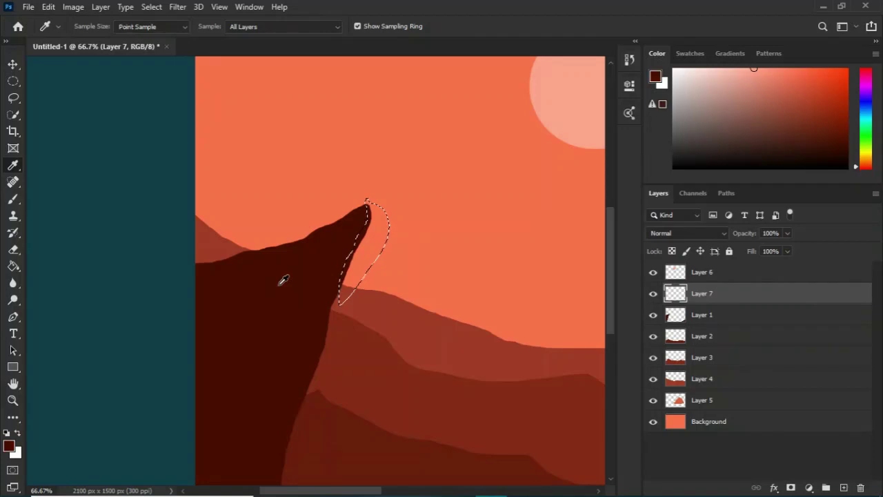
click(9, 446)
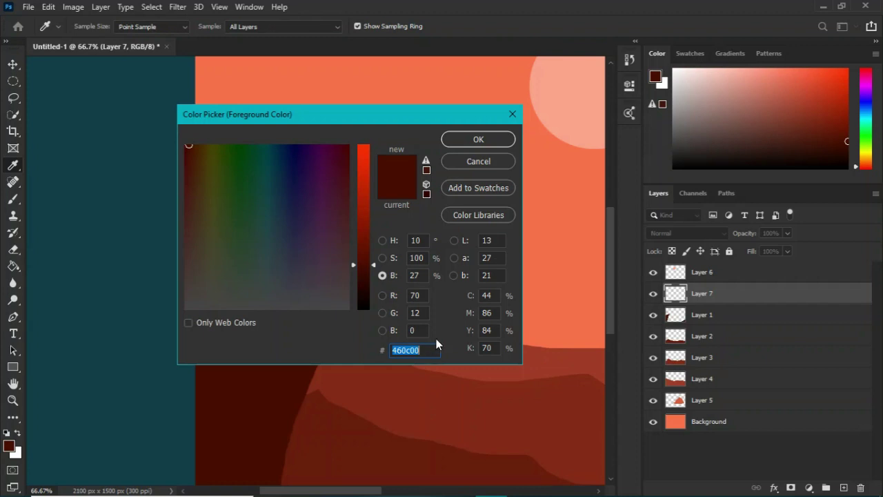
Set the foreground colour to hex 6f2a1c in the Color Picker
text(6f)
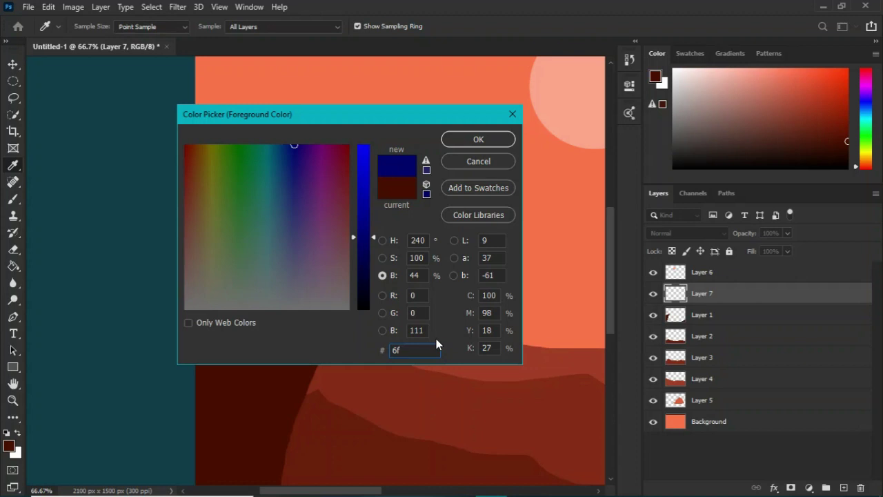
text(2a)
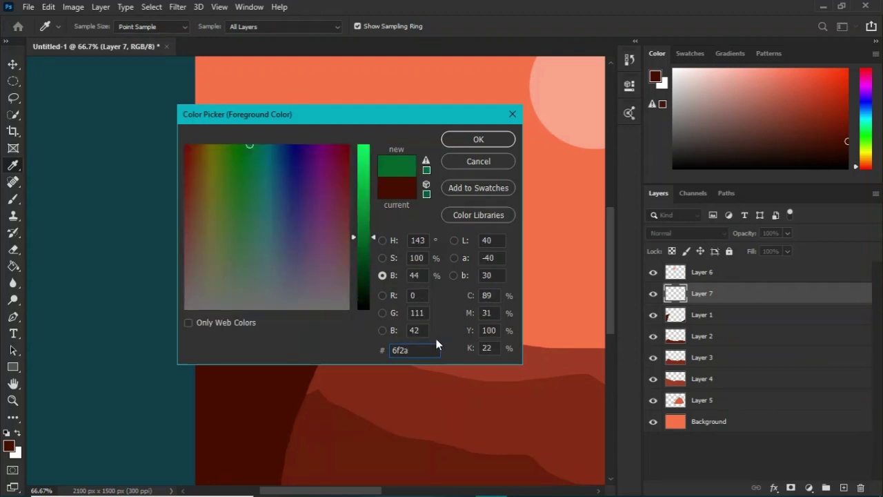
text(1)
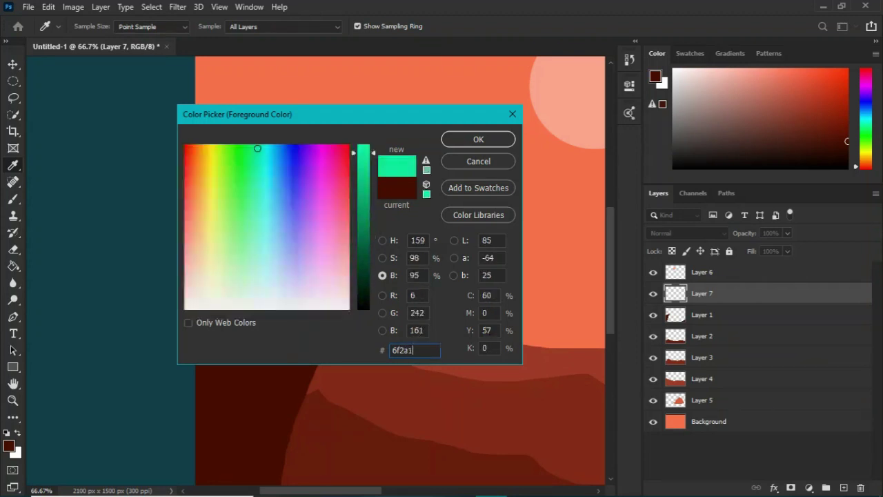
text(c)
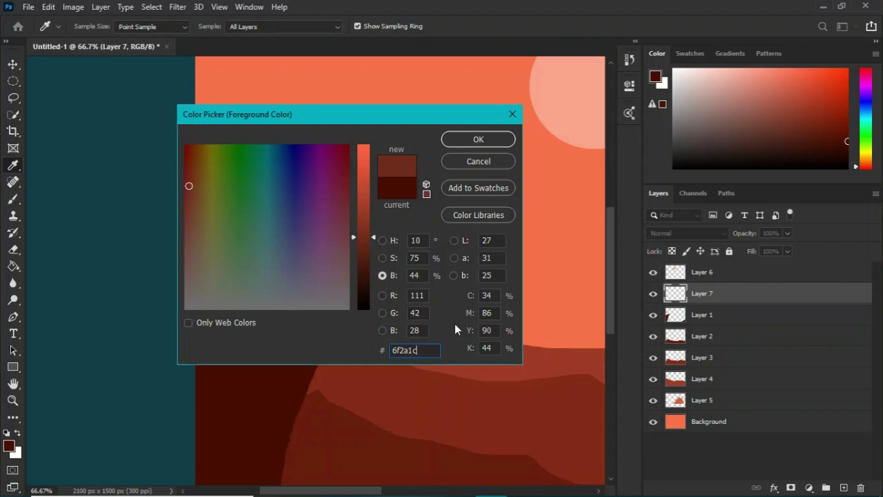
click(472, 138)
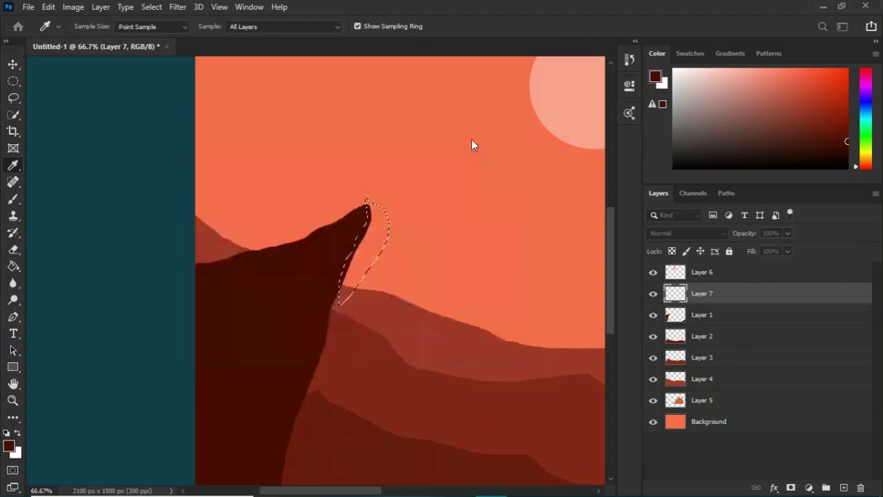
Fill the peak sliver on Layer 7 with 6f2a1c, clip Layer 7 to Layer 1, and deselect
click(14, 265)
click(371, 247)
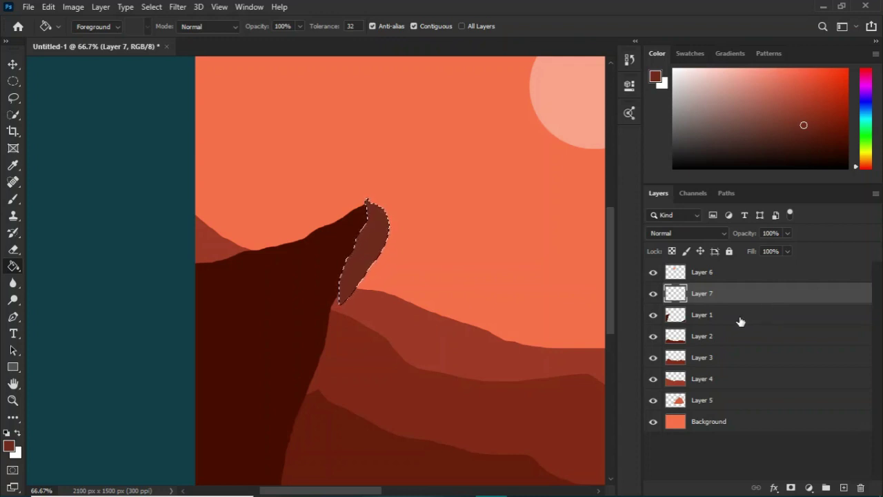
drag(733, 304, 733, 297)
drag(730, 303, 739, 302)
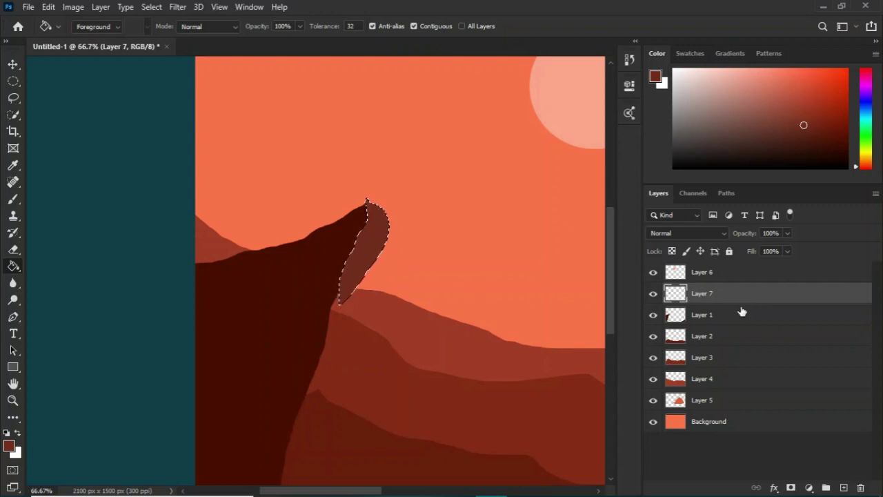
alt+click(741, 308)
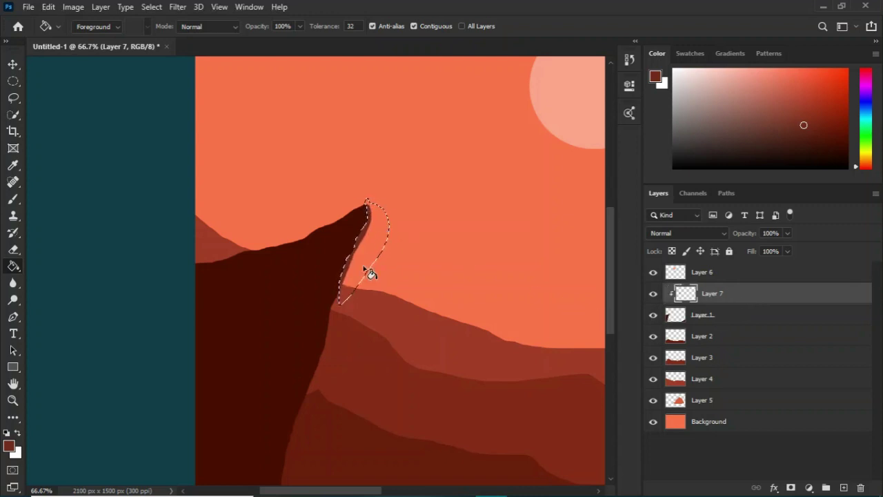
key(ctrl+d)
Fill two lasso strips down the cliff's right edge and lower ridge with the rim colour
click(14, 100)
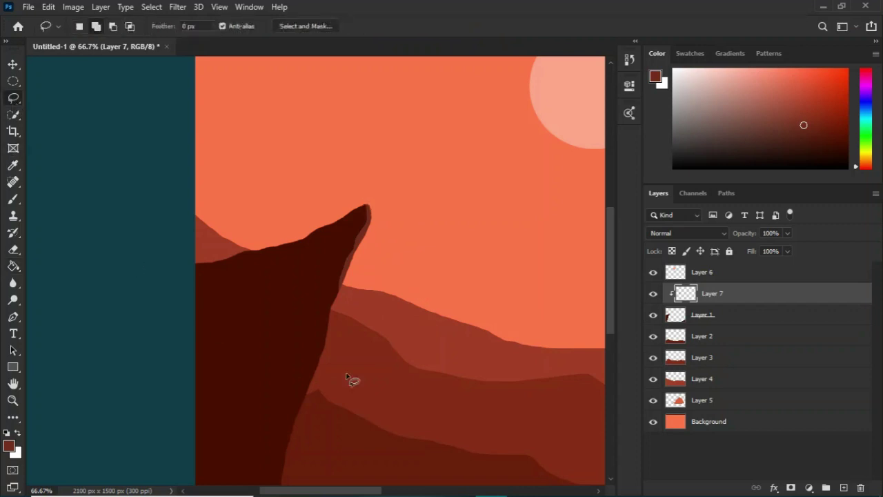
mouse_move(329, 312)
mouse_down()
mouse_move(303, 392)
mouse_move(310, 424)
mouse_move(341, 414)
mouse_move(350, 339)
mouse_move(331, 311)
mouse_up()
click(13, 265)
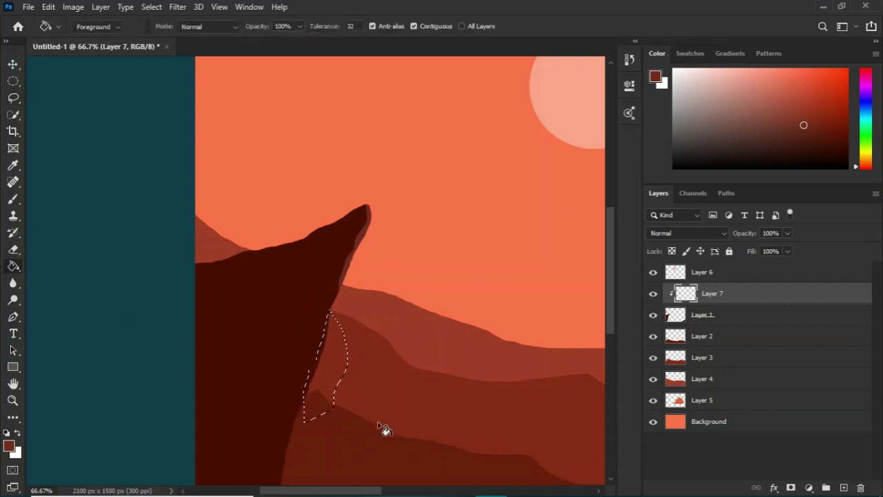
scroll(328, 394, down, 3)
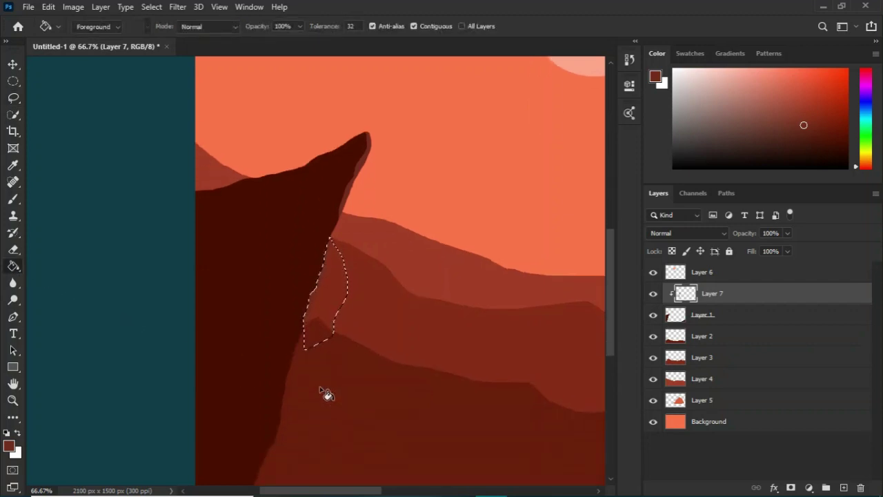
click(318, 386)
key(ctrl+d)
click(14, 99)
scroll(98, 163, down, 3)
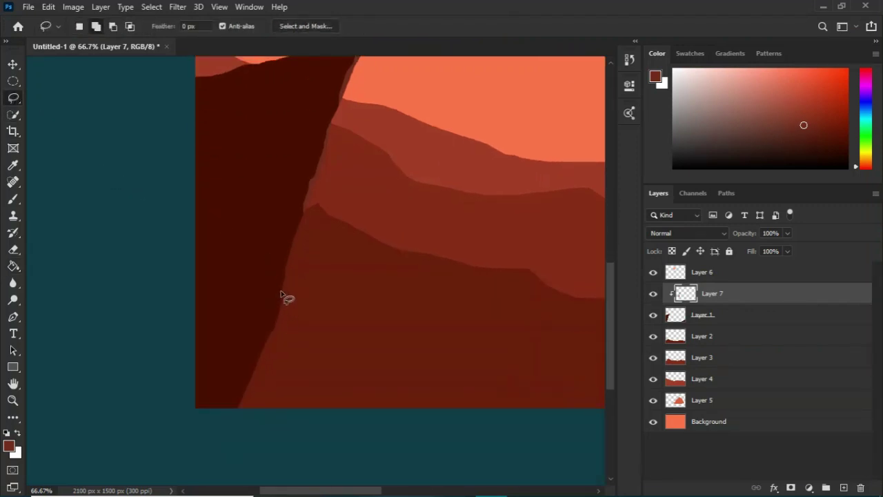
mouse_move(281, 292)
mouse_down()
mouse_move(263, 361)
mouse_move(292, 329)
mouse_move(287, 296)
mouse_up()
click(13, 266)
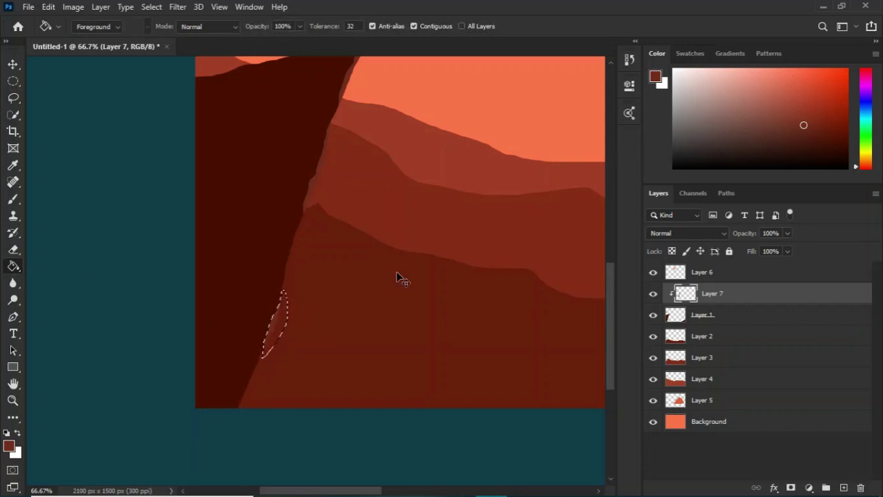
key(ctrl+d)
scroll(425, 282, up, 3)
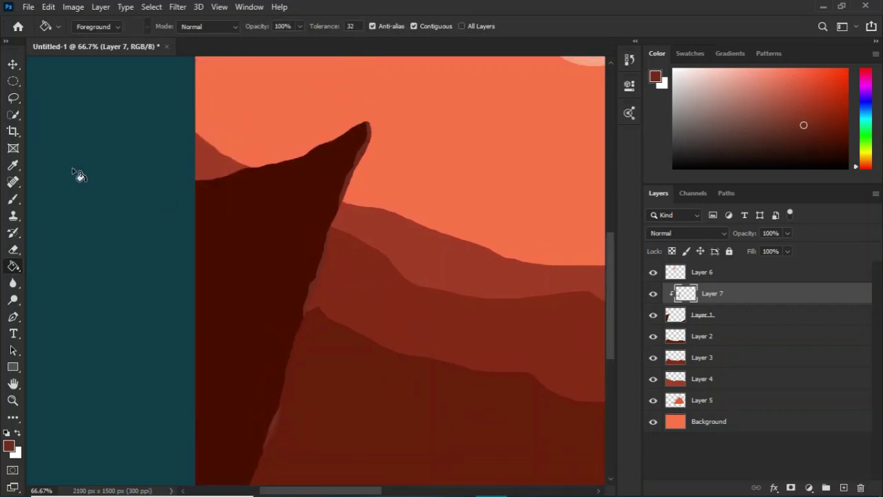
Add a tiny light speck on the cliff face and select Layer 2
click(14, 99)
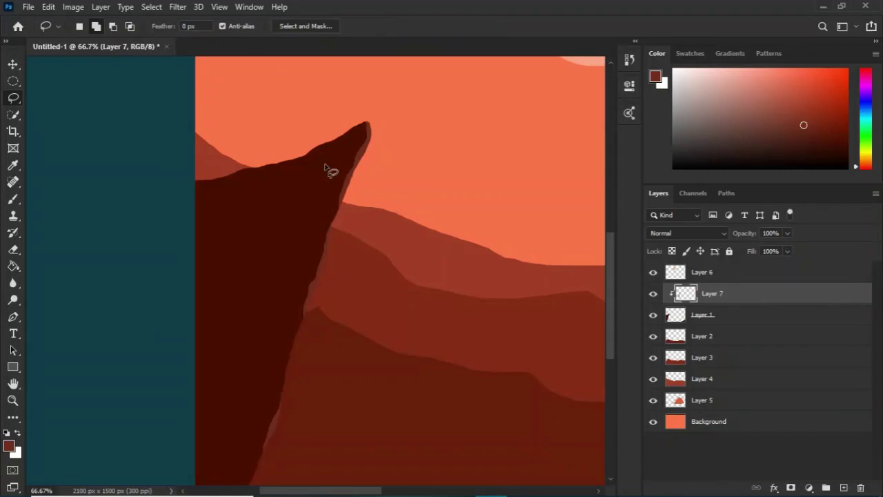
drag(324, 167, 325, 173)
click(14, 265)
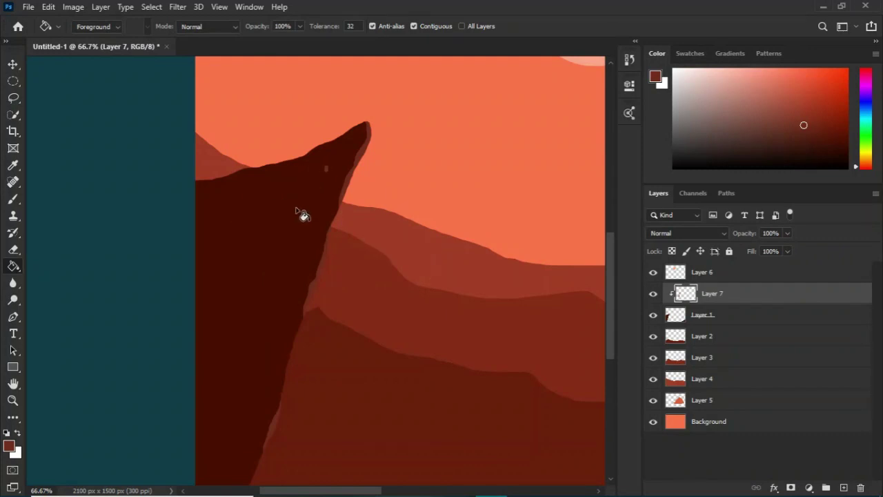
click(12, 98)
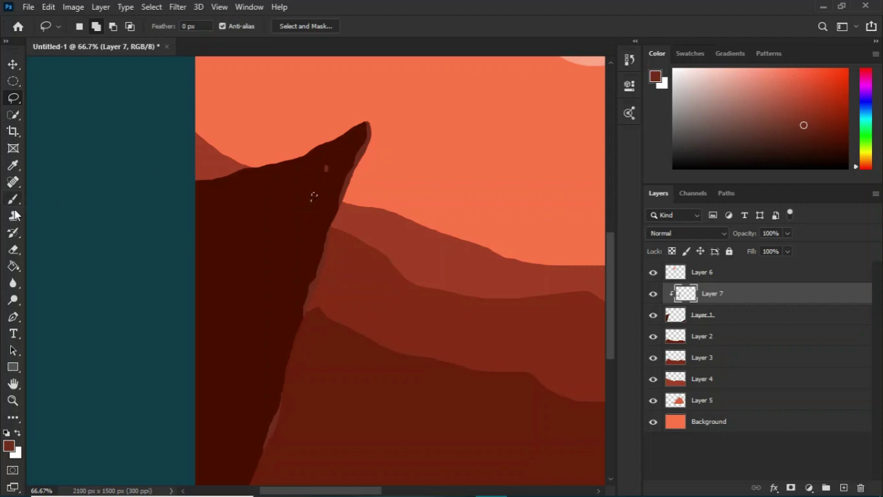
click(14, 268)
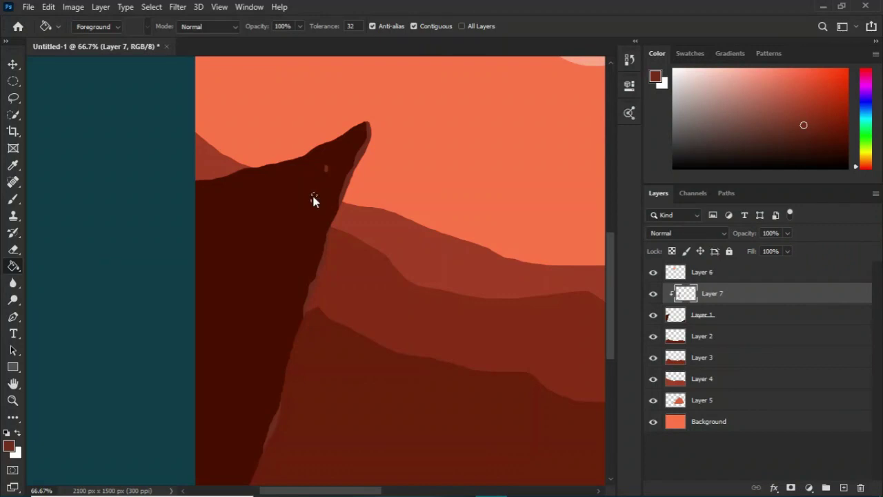
scroll(421, 304, up, 3)
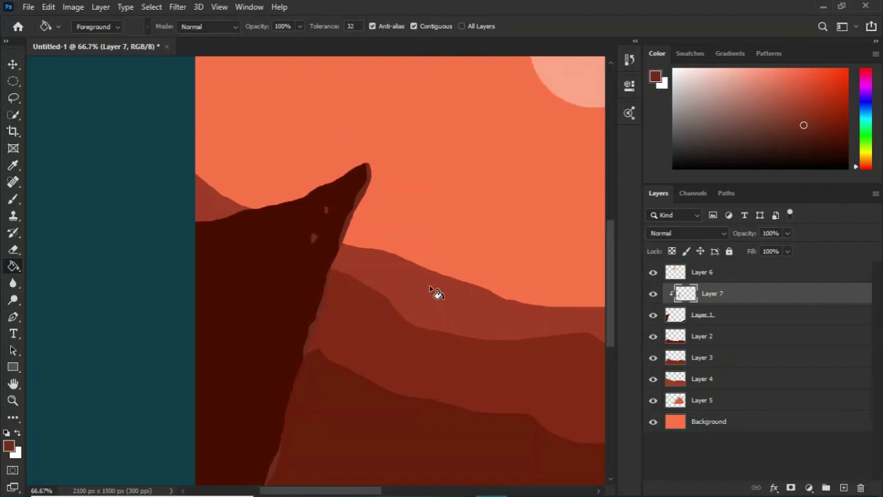
scroll(421, 299, down, 2)
scroll(418, 406, down, 3)
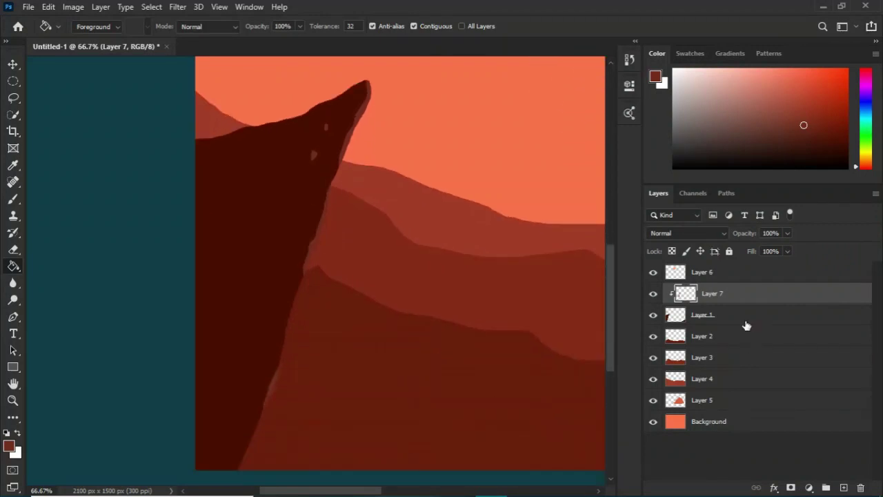
click(713, 337)
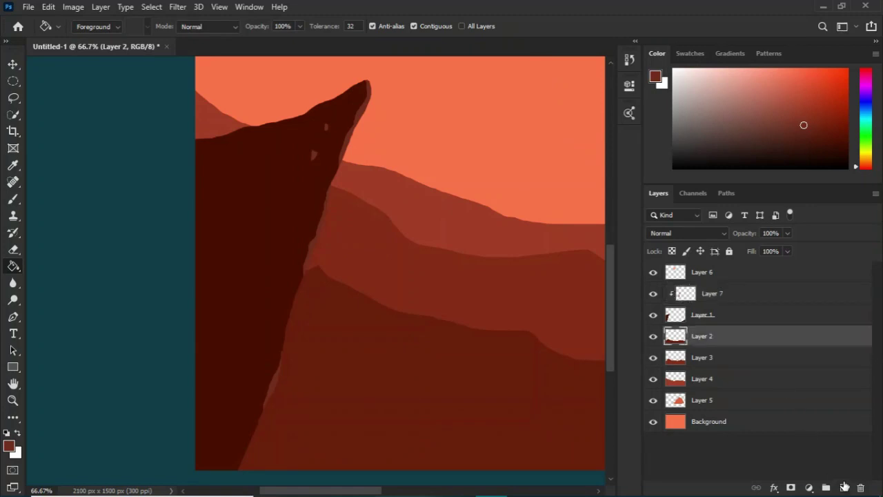
Create Layer 8 above Layer 2 and clip it to Layer 2
click(844, 487)
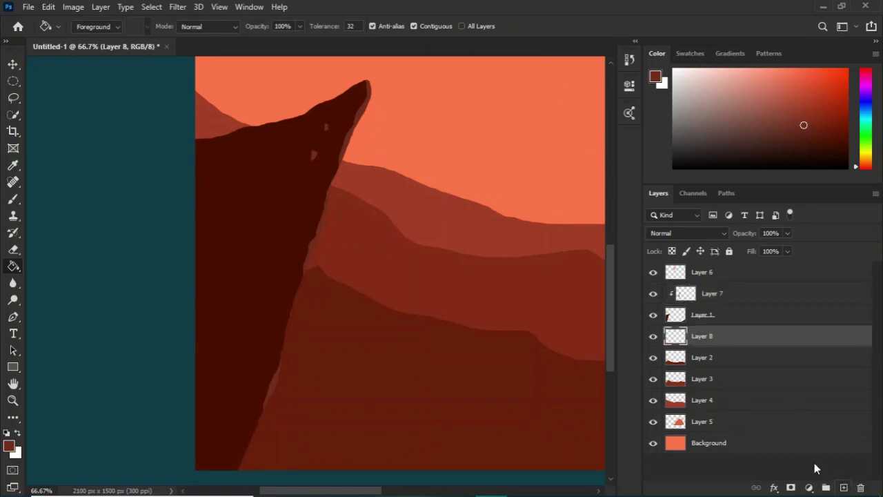
alt+click(766, 347)
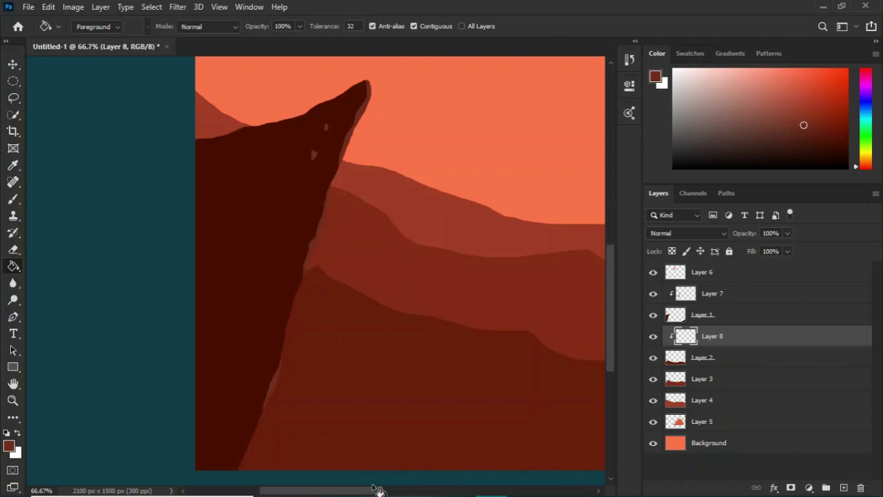
drag(378, 491, 498, 483)
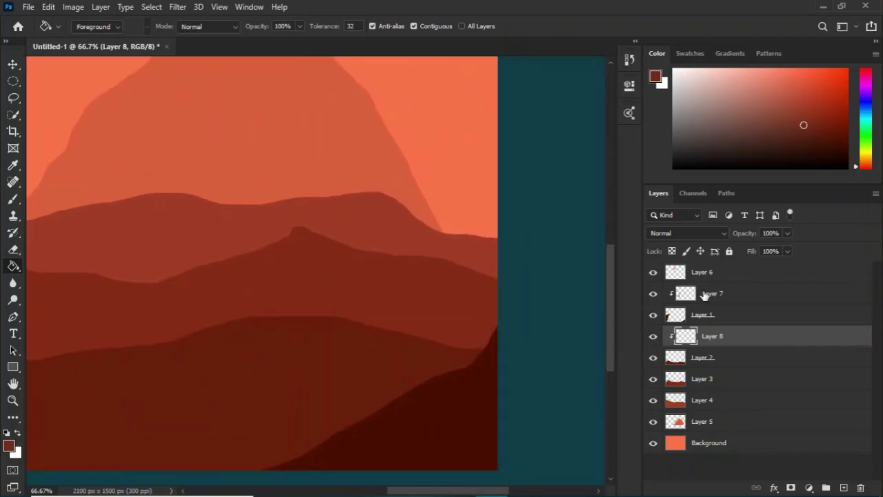
On Layer 7, fill a lighter highlight strip along the right ridge
click(756, 297)
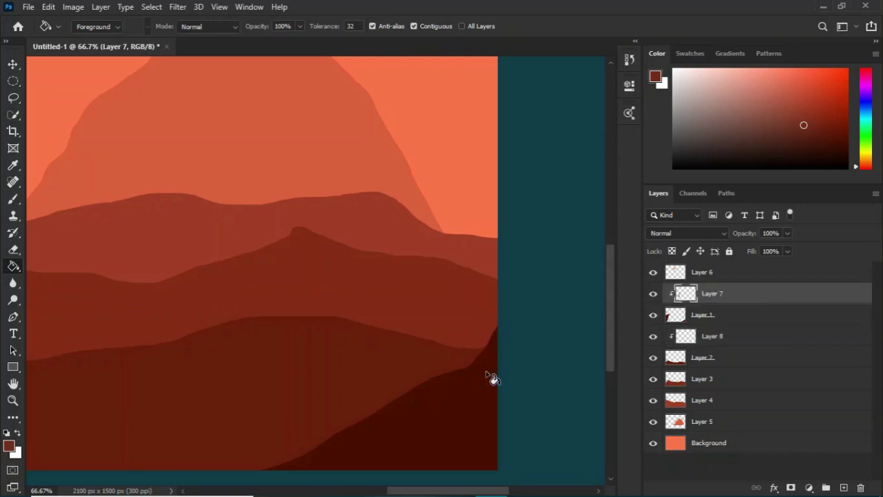
click(14, 97)
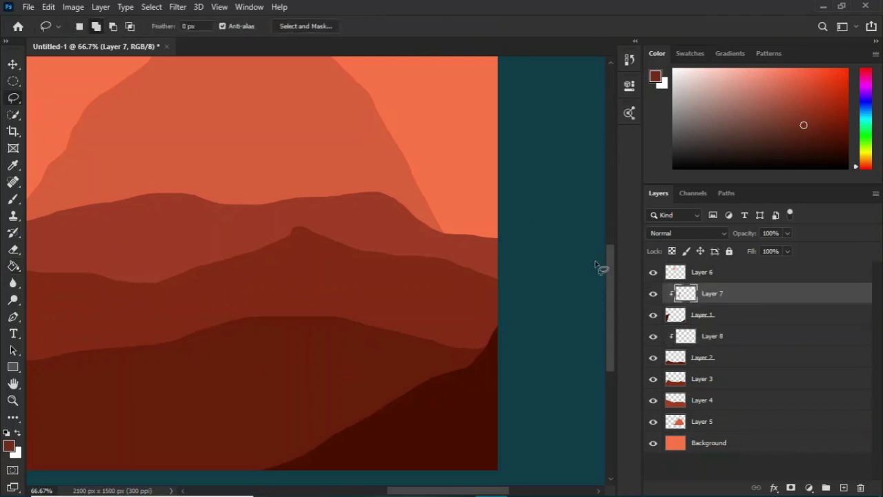
drag(497, 330, 463, 378)
drag(413, 380, 459, 357)
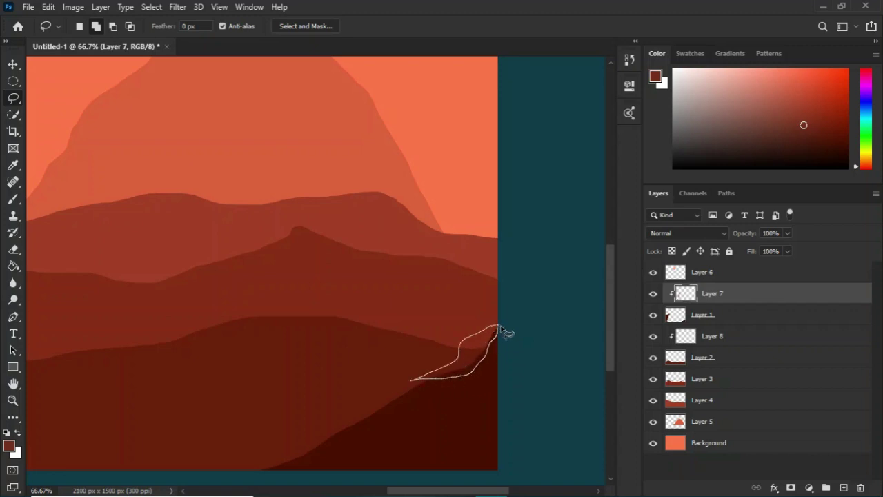
drag(494, 333, 497, 329)
click(13, 268)
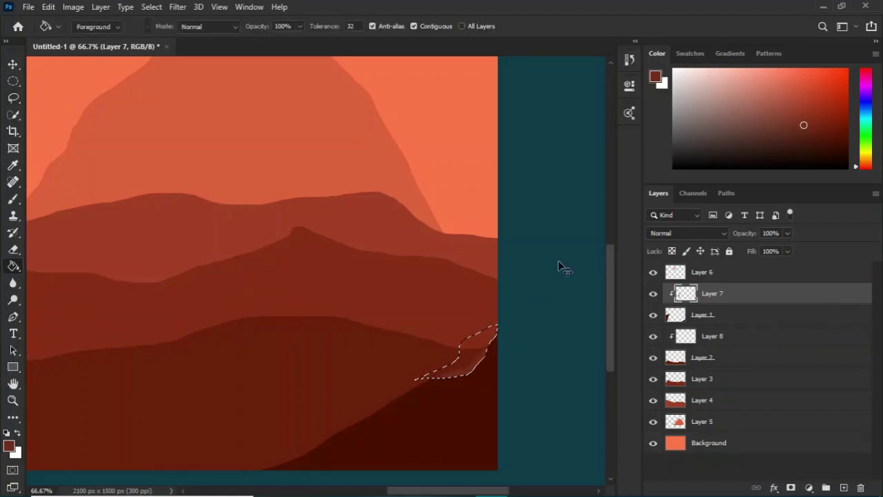
key(ctrl+d)
Fill a highlight strip along the lower dark slope, then select Layer 8
click(13, 98)
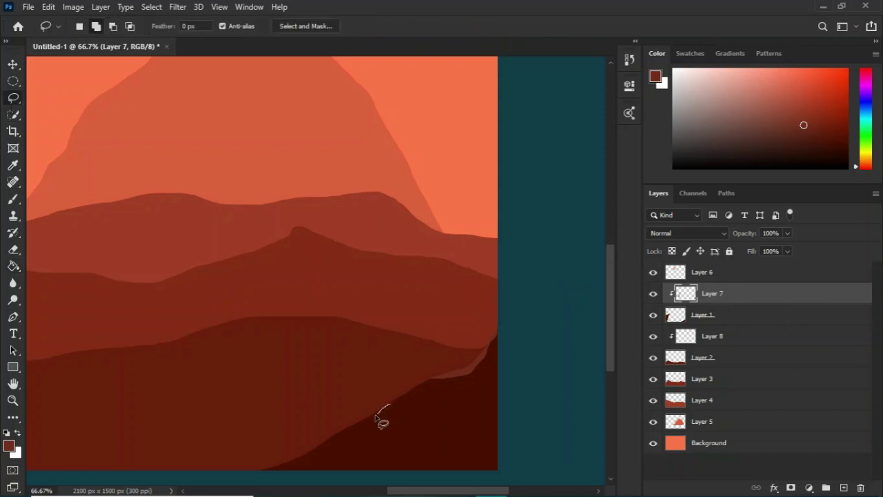
mouse_move(376, 416)
mouse_down()
mouse_move(266, 472)
mouse_move(255, 450)
mouse_move(394, 410)
mouse_up()
click(254, 284)
click(13, 266)
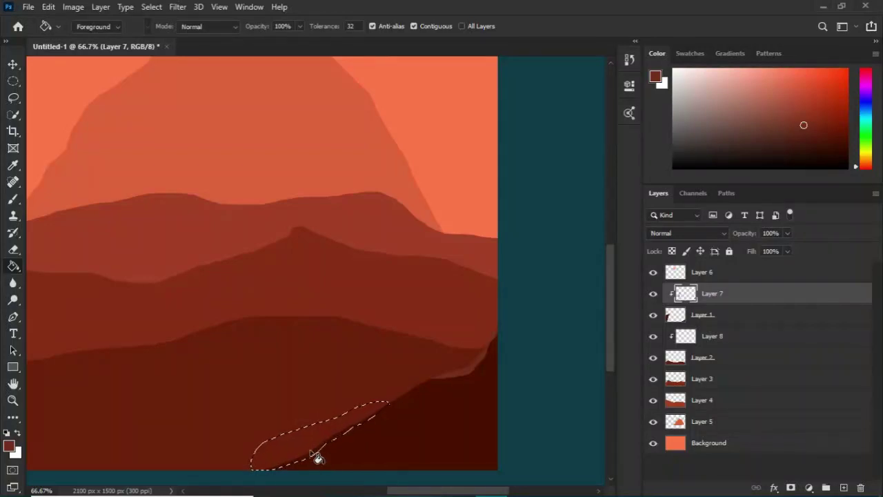
click(314, 456)
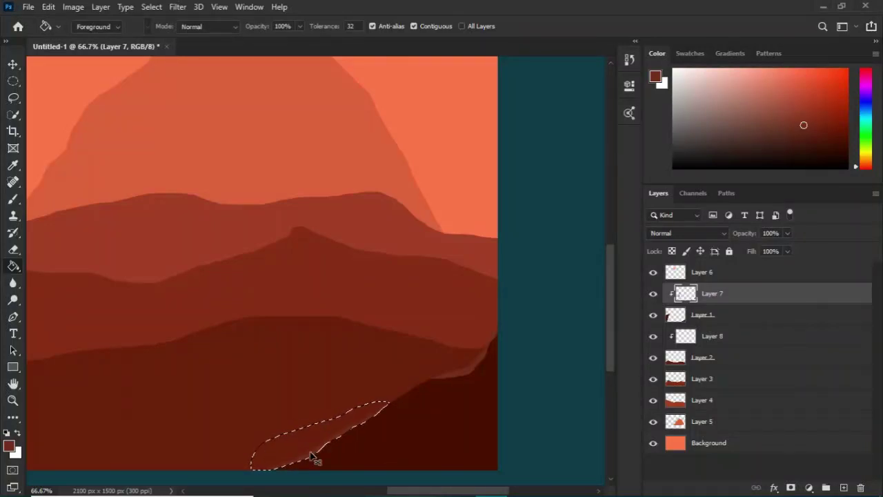
key(ctrl+d)
click(725, 335)
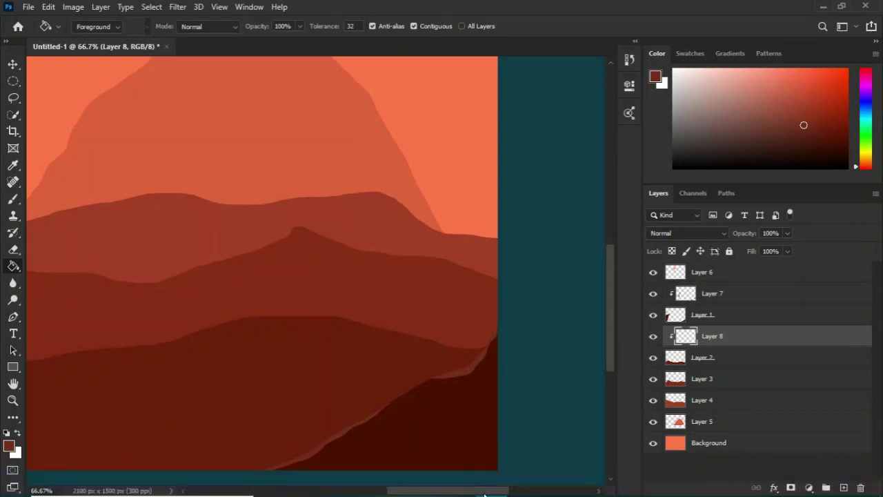
Enter hex 873425 as the foreground colour and return to the Lasso tool
drag(484, 494, 390, 471)
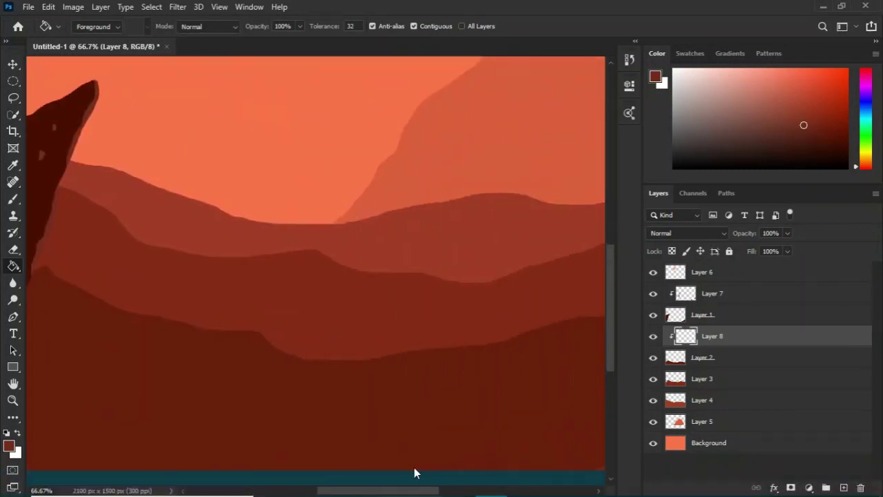
click(12, 98)
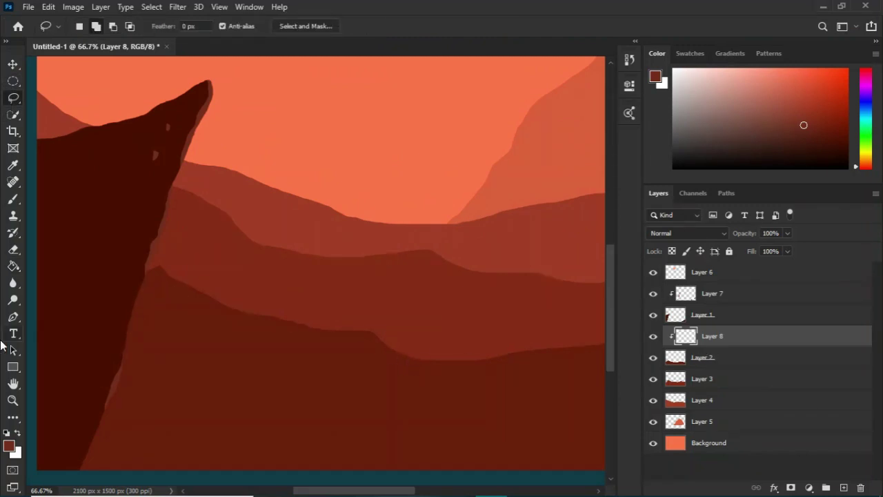
click(8, 448)
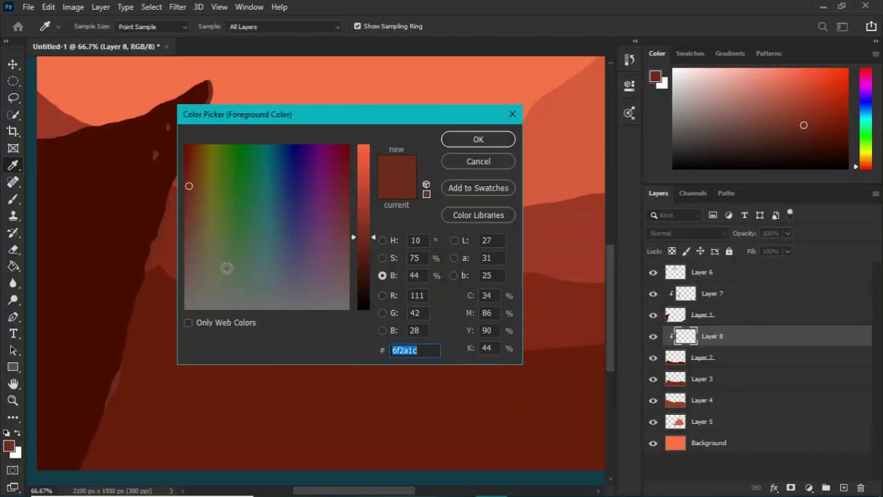
text(87)
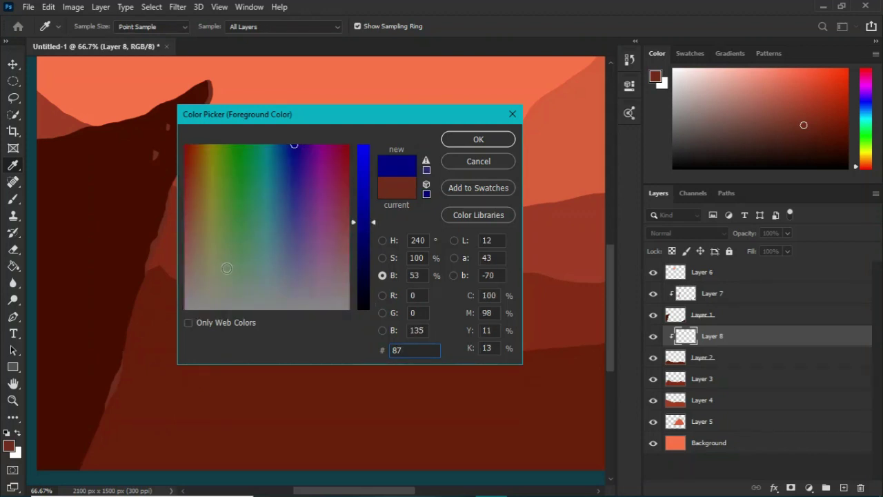
text(34)
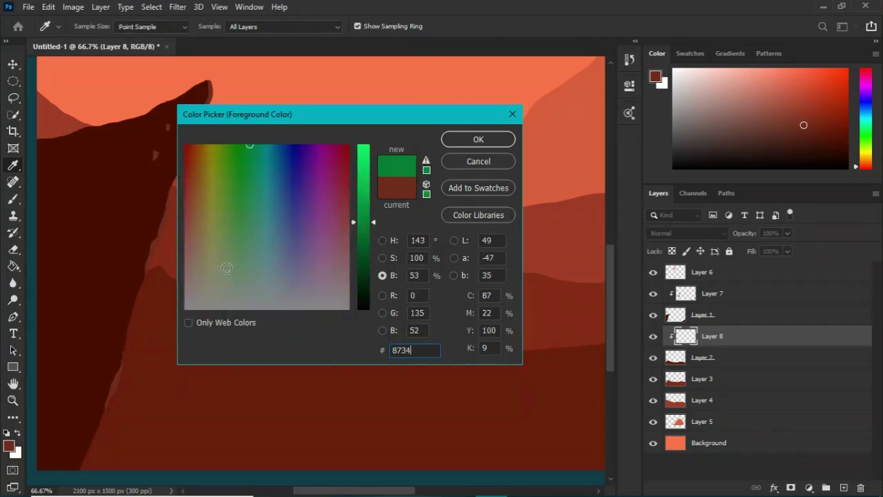
text(2)
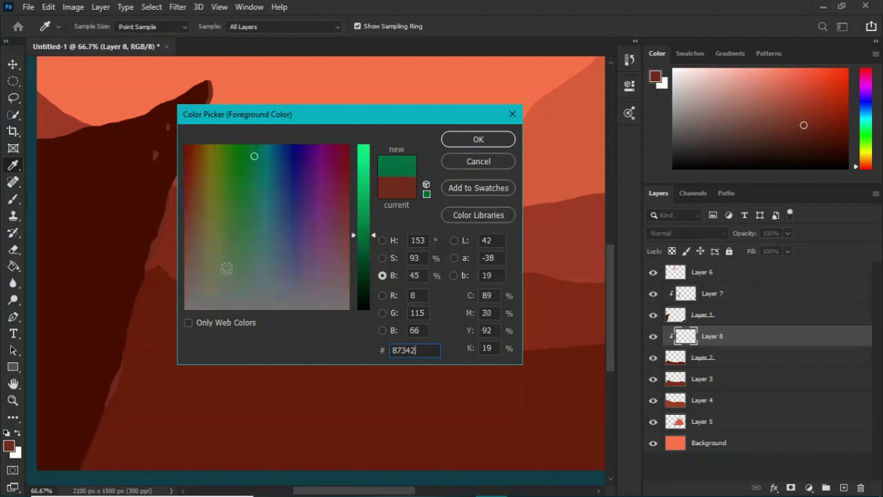
text(5)
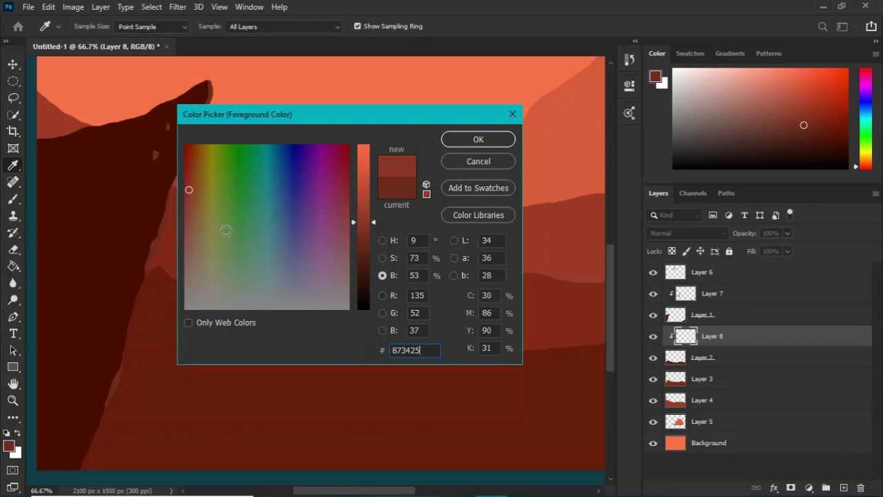
click(479, 140)
key(l)
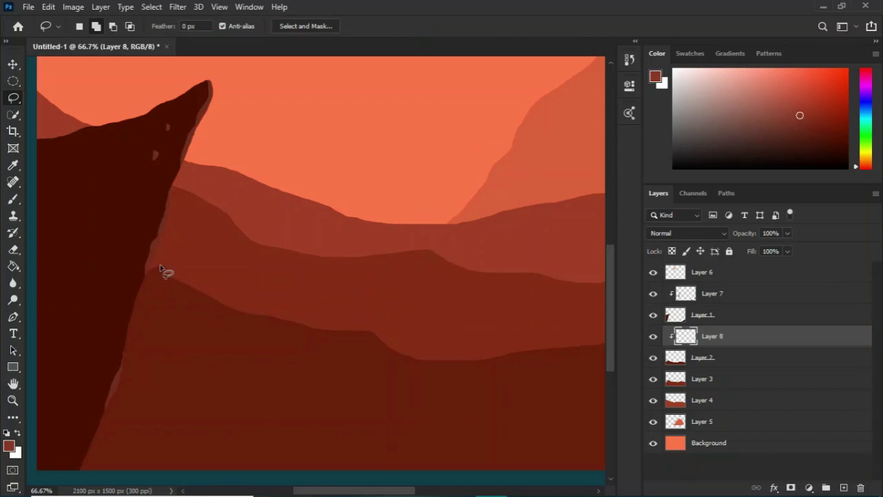
Fill a lighter-red 873425 strip along the hill ridge beside the cliff
mouse_move(160, 267)
mouse_down()
mouse_move(163, 276)
mouse_move(165, 268)
mouse_up()
click(12, 267)
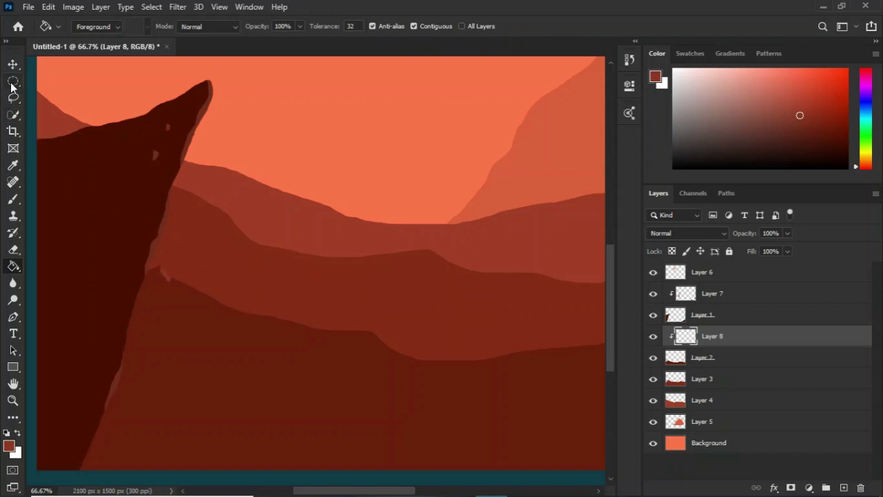
click(13, 164)
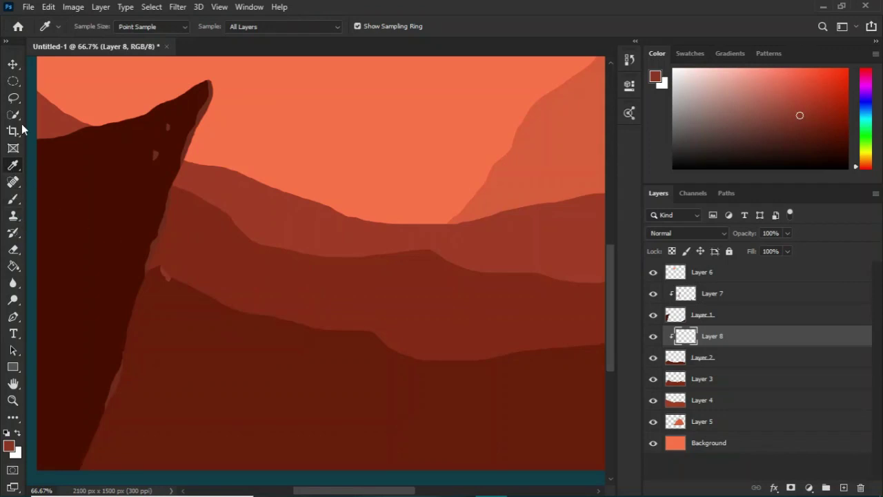
click(15, 98)
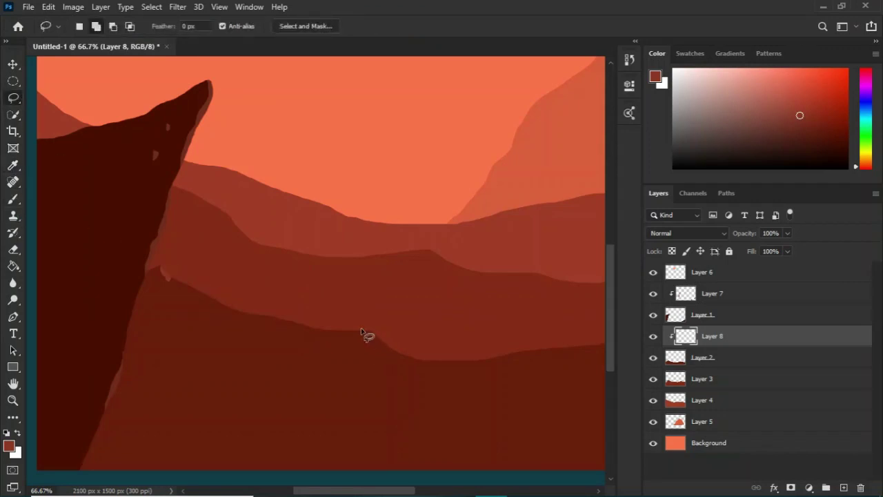
drag(319, 325, 364, 336)
mouse_move(371, 338)
mouse_down()
mouse_move(401, 358)
mouse_move(372, 321)
mouse_move(322, 327)
mouse_up()
key(g)
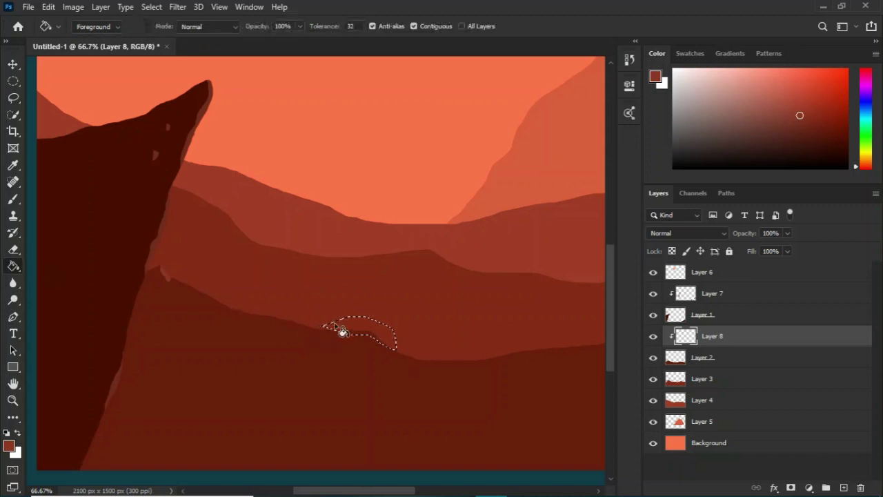
click(343, 332)
key(ctrl+d)
Fill a small 873425 highlight near the cliff base and deselect
click(14, 98)
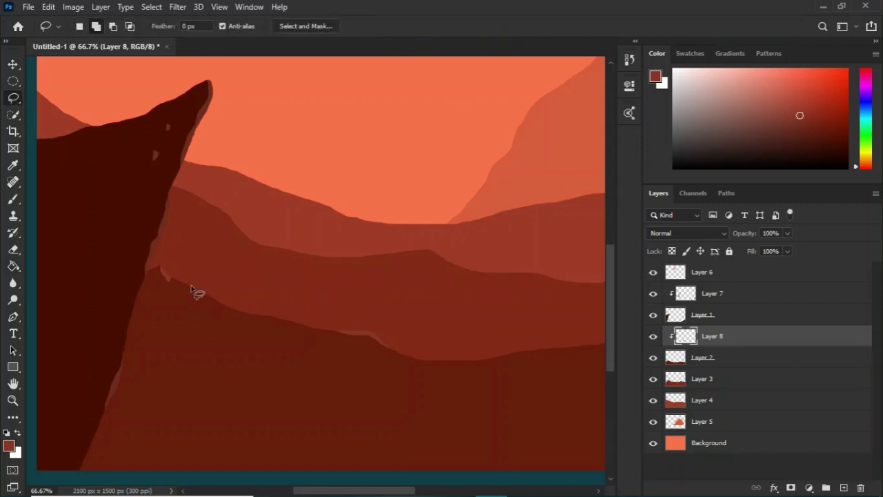
drag(192, 291, 196, 292)
key(ctrl+z)
click(14, 268)
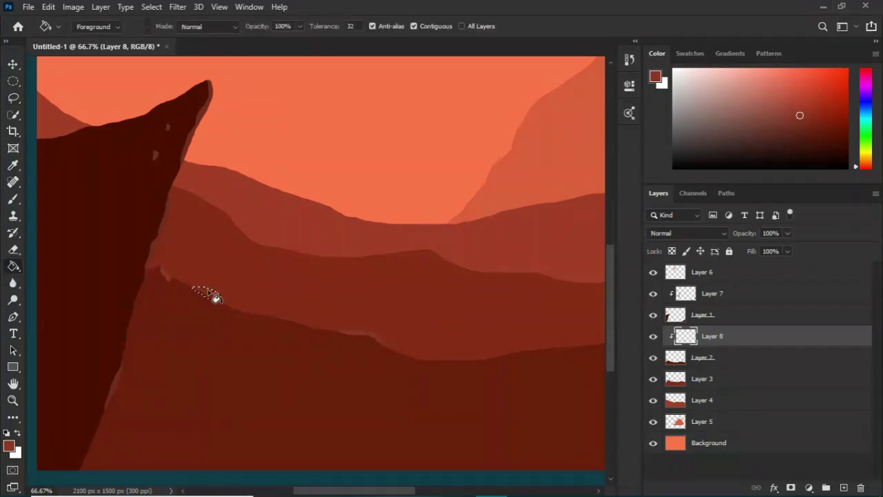
key(ctrl+d)
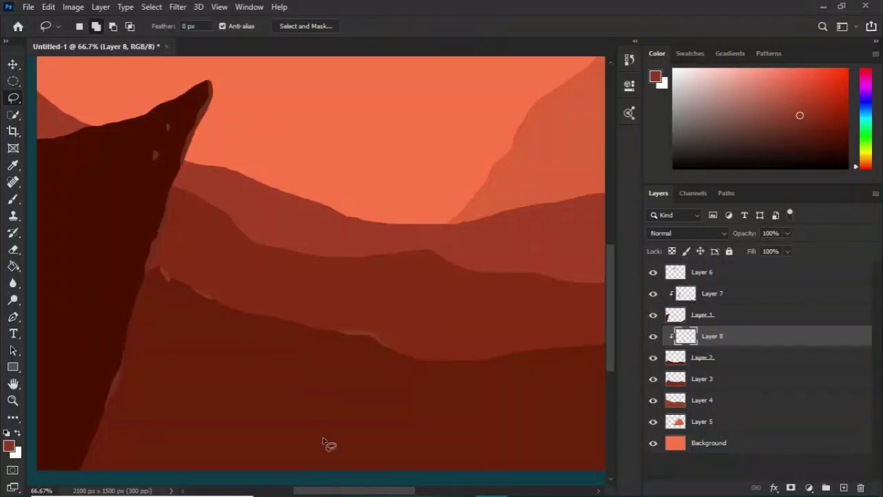
drag(374, 494, 472, 493)
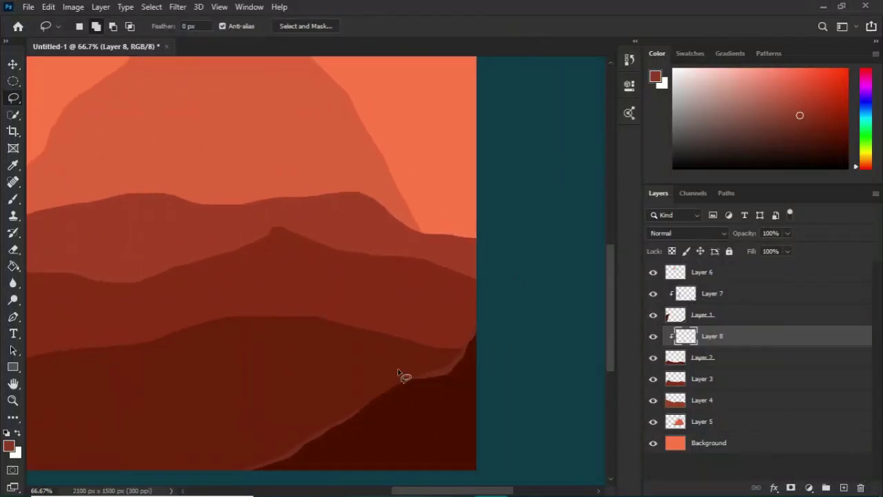
Fill 873425 strips along the central ridge and a small spot on the lower ridge
mouse_move(337, 321)
mouse_down()
mouse_move(224, 323)
mouse_move(295, 298)
mouse_move(345, 324)
mouse_up()
click(13, 265)
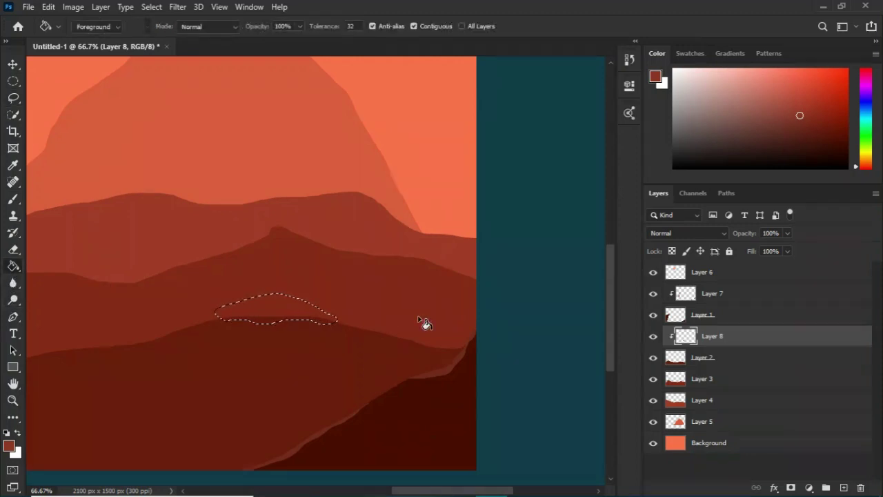
click(263, 301)
key(ctrl+d)
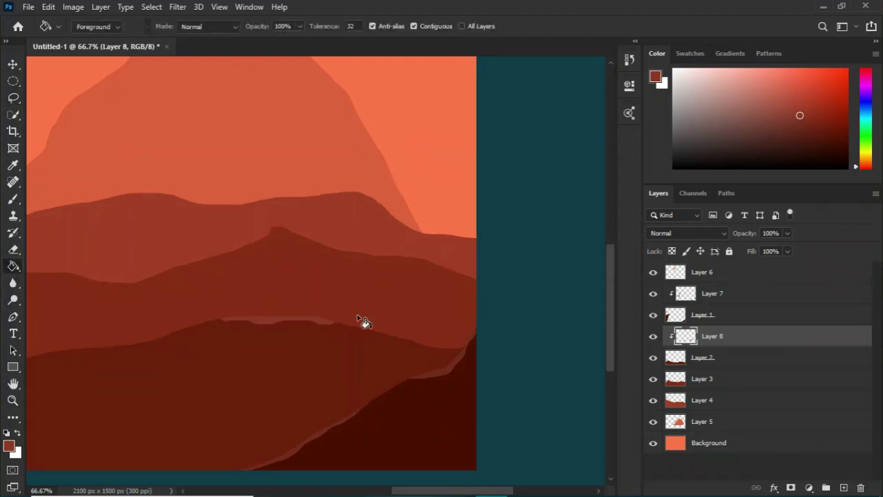
click(13, 97)
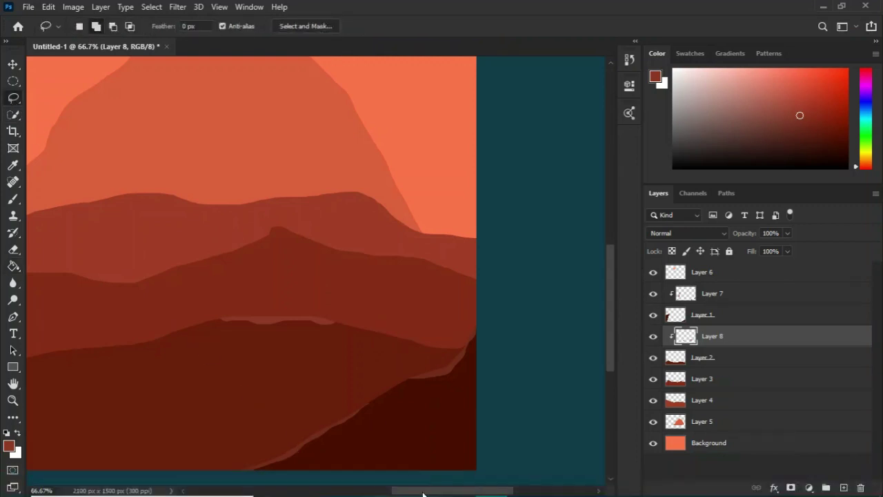
drag(421, 490, 378, 490)
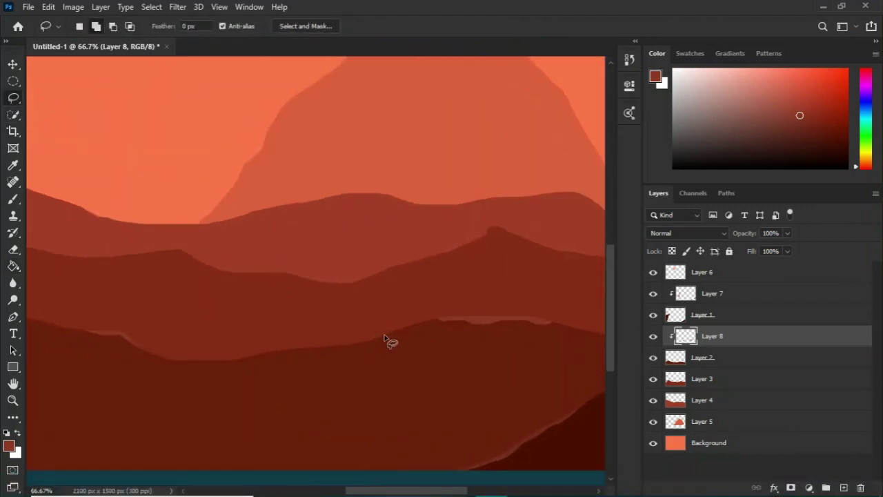
mouse_move(385, 337)
mouse_down()
mouse_move(361, 352)
mouse_move(352, 339)
mouse_move(383, 336)
mouse_up()
click(13, 265)
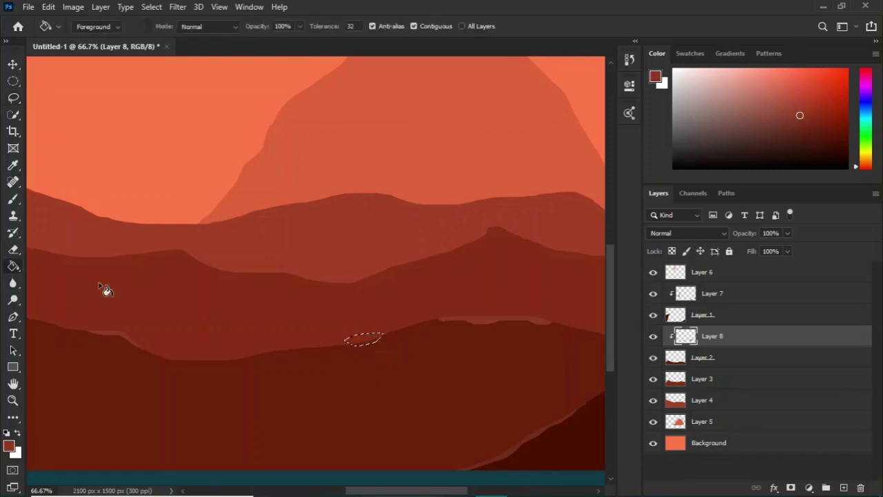
click(368, 339)
Fill another 873425 highlight strip along the lower ridge edge and deselect
click(14, 100)
mouse_move(161, 355)
mouse_down()
mouse_move(256, 369)
mouse_move(274, 353)
mouse_move(166, 357)
mouse_up()
key(g)
click(210, 360)
key(ctrl+d)
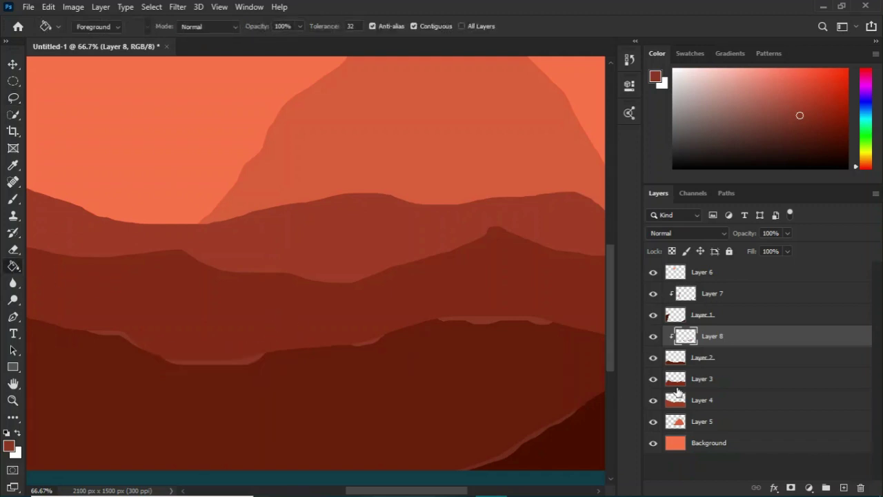
Add a new Layer 9 above Layer 3 and clip it to Layer 3
click(764, 384)
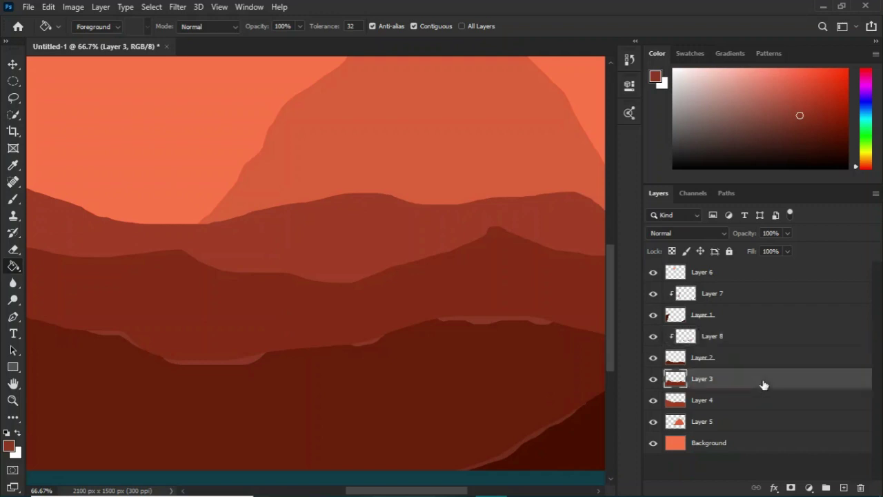
click(845, 487)
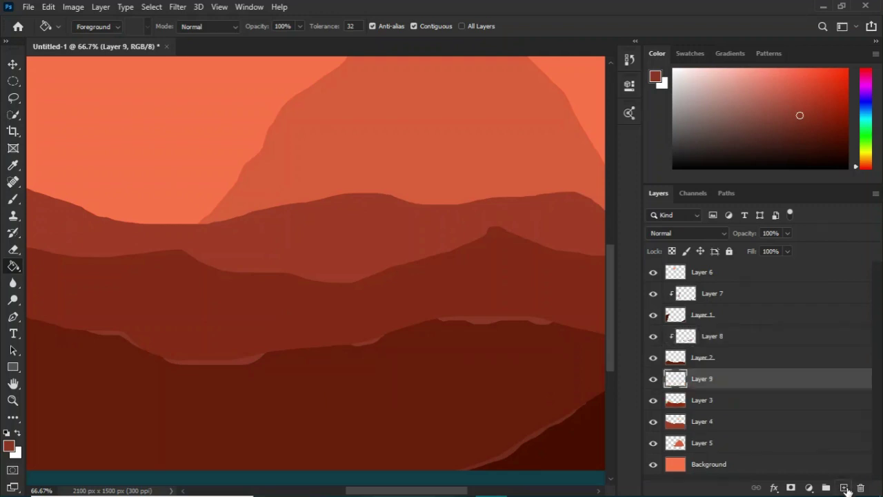
drag(750, 389, 735, 388)
alt+click(735, 387)
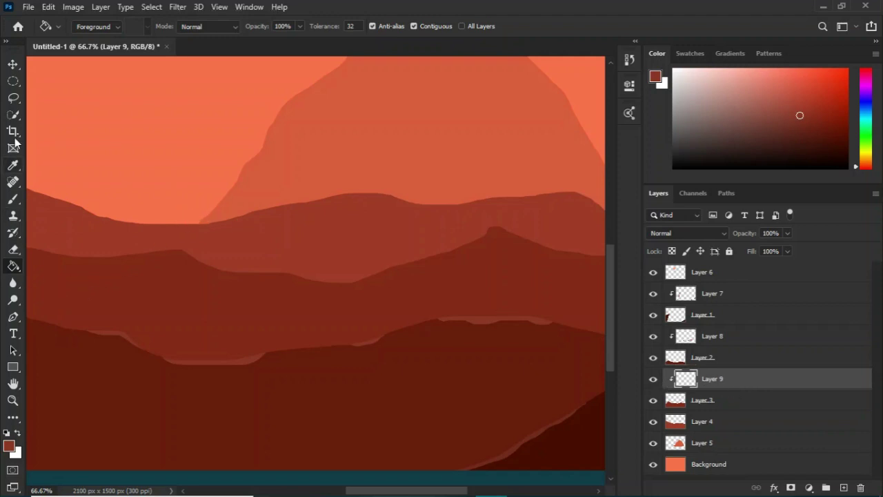
Set the foreground painting colour to hex 863322
click(13, 166)
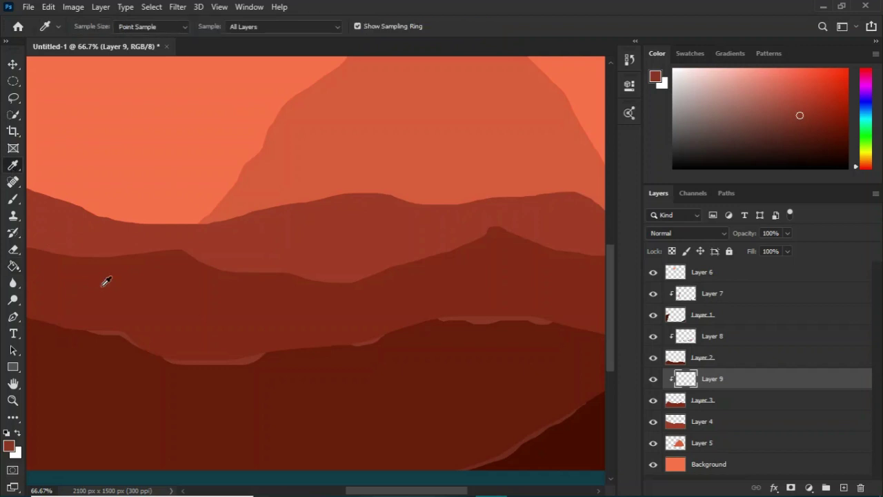
click(105, 284)
click(9, 447)
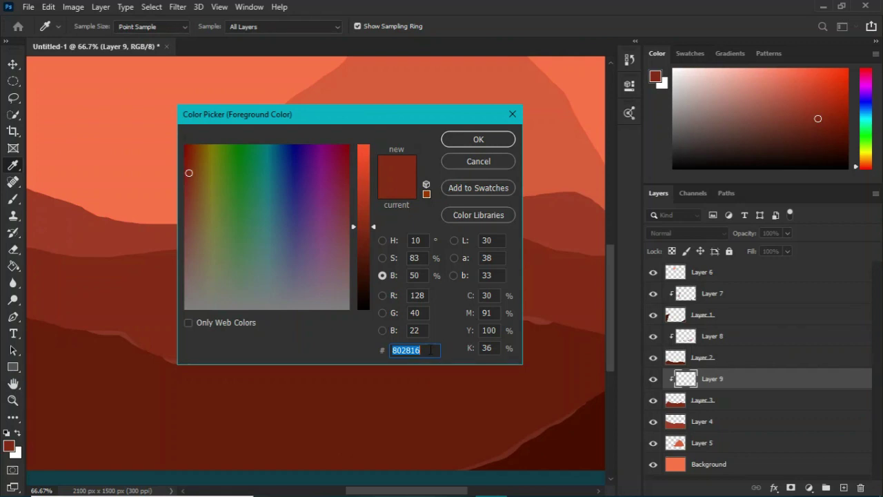
key(BackSpace)
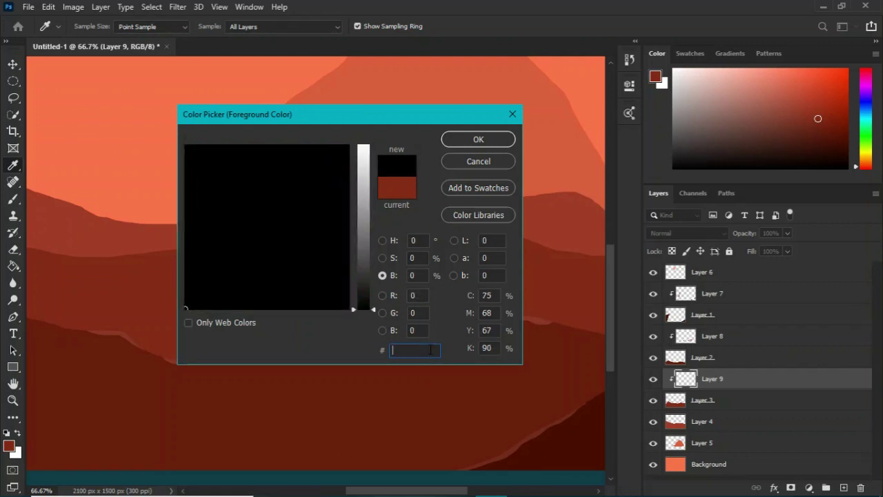
text(86)
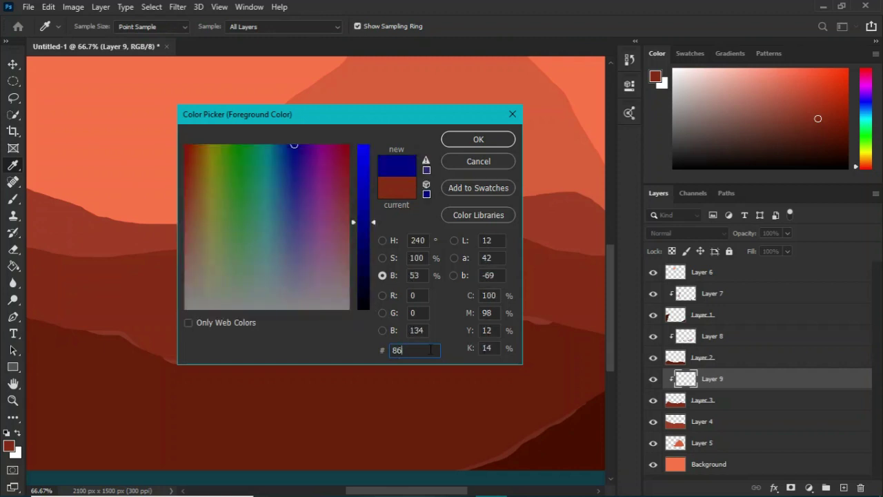
text(33)
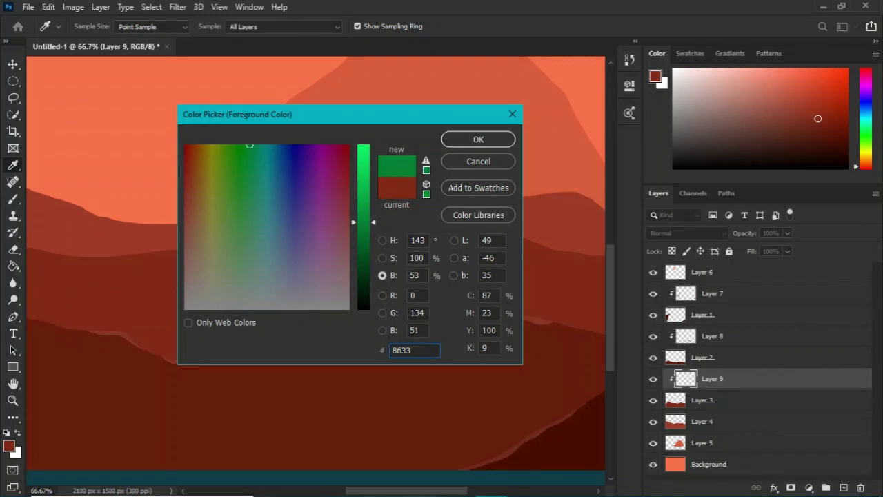
text(22)
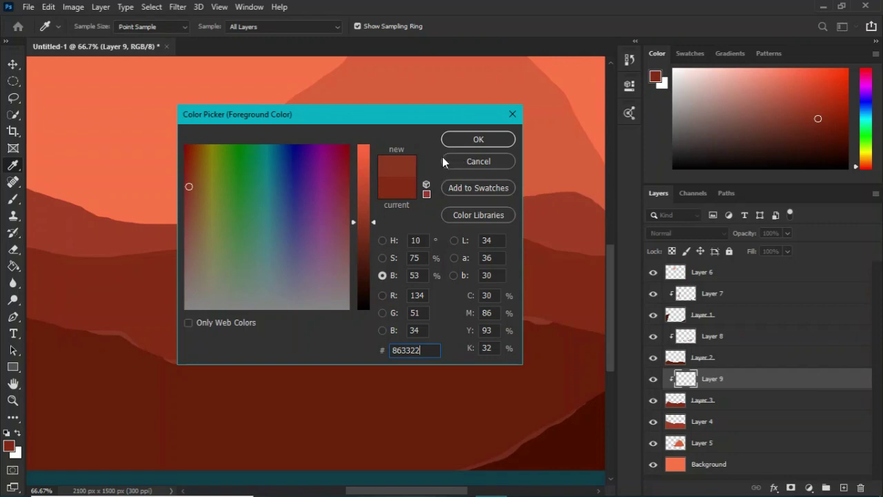
click(450, 141)
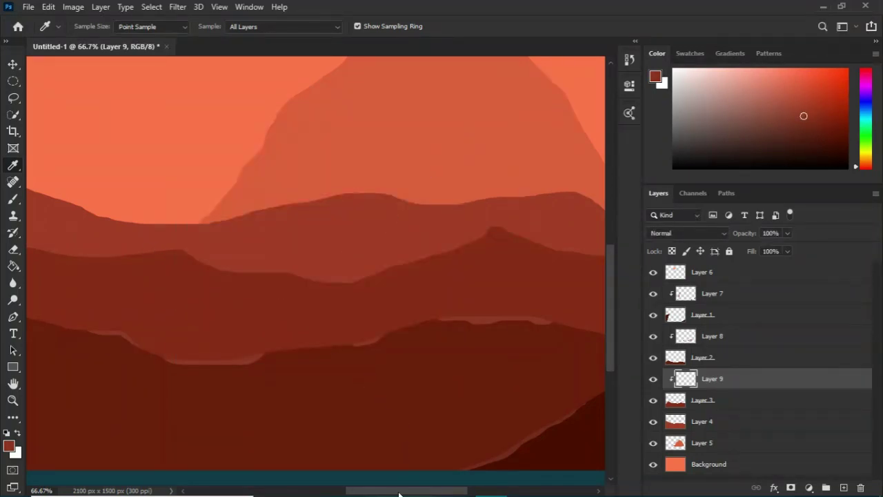
Start a Lasso outline along the hill crest beside the dark cliff for the rim highlight
drag(399, 494, 331, 491)
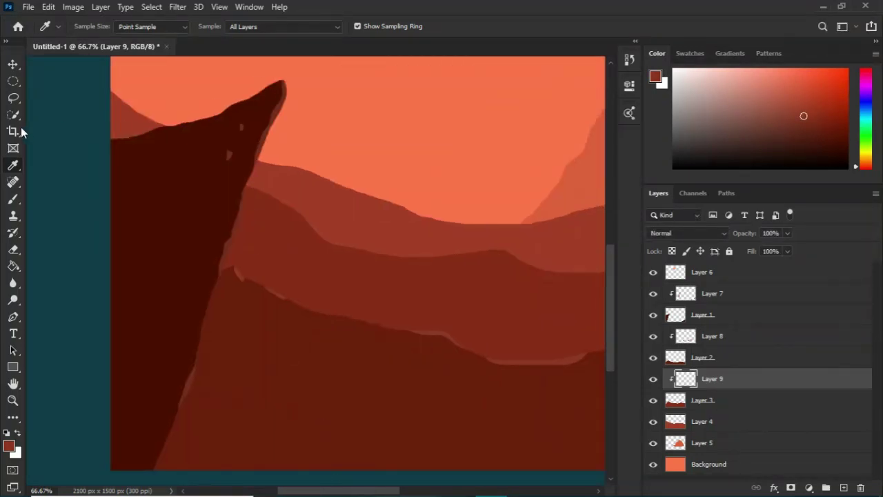
click(12, 99)
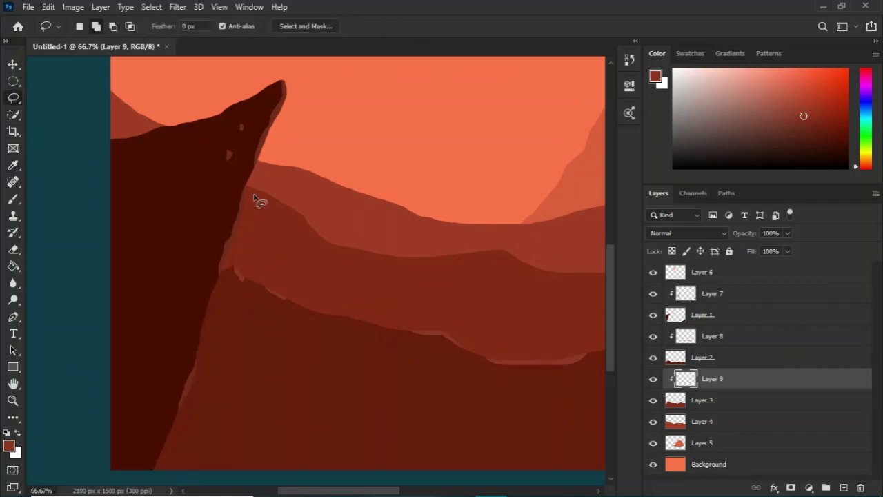
mouse_move(245, 186)
mouse_down()
mouse_move(299, 218)
mouse_move(257, 184)
mouse_up()
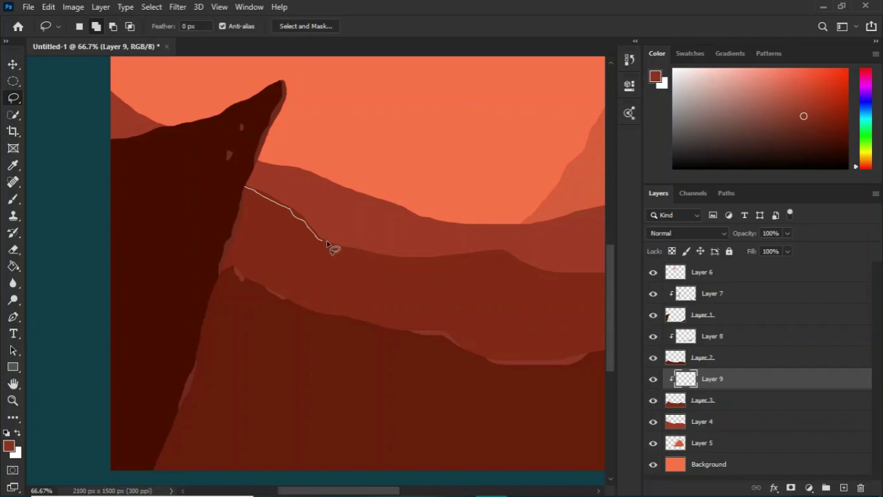
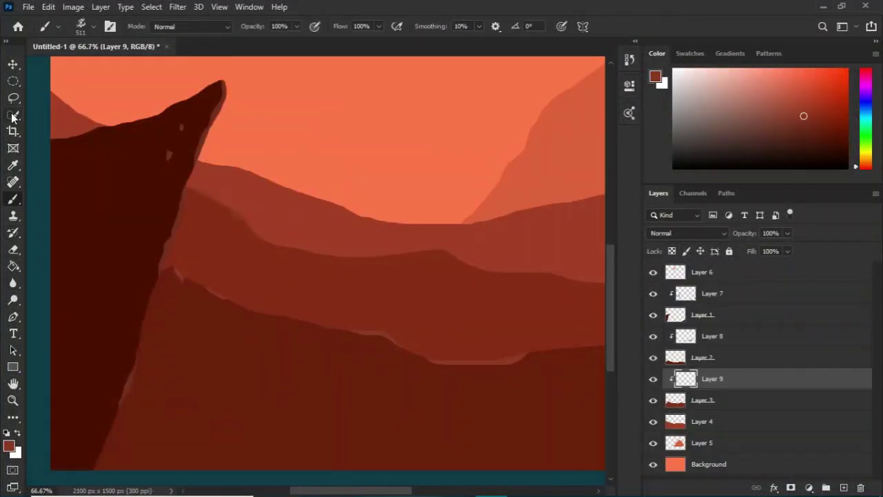
Lasso two small bumps along the ridge top, fill them dark red, and deselect each
click(14, 98)
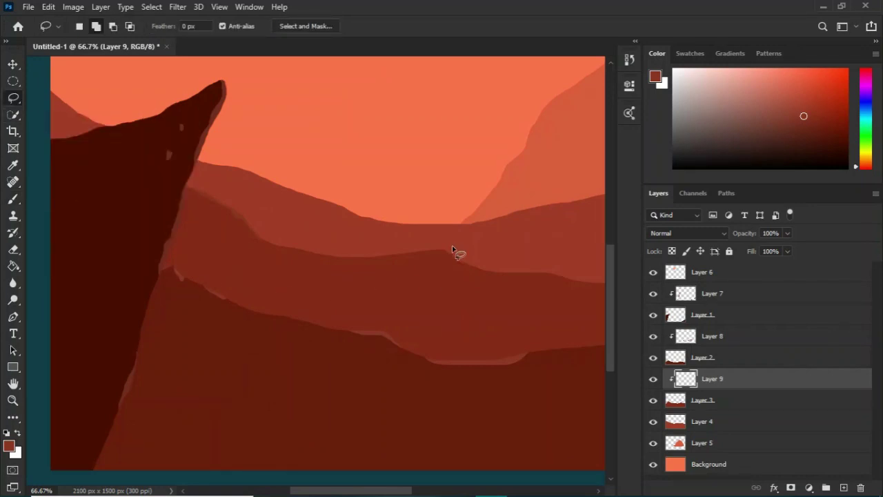
mouse_move(475, 268)
mouse_down()
mouse_move(445, 257)
mouse_move(476, 270)
mouse_up()
click(13, 266)
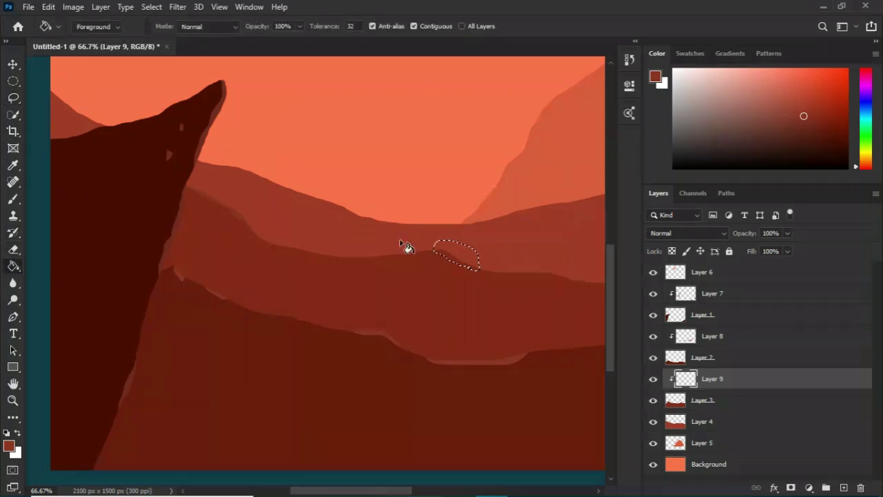
click(460, 268)
key(ctrl+d)
click(13, 98)
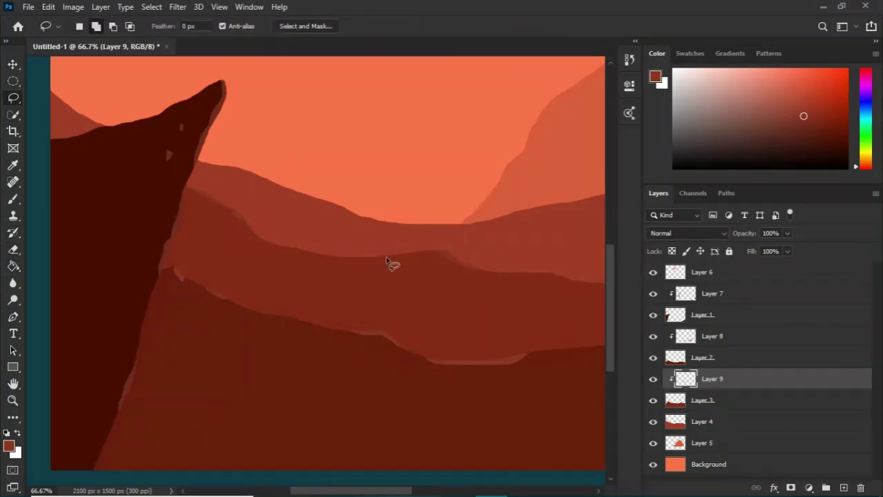
drag(338, 263, 339, 245)
drag(399, 256, 400, 256)
click(13, 268)
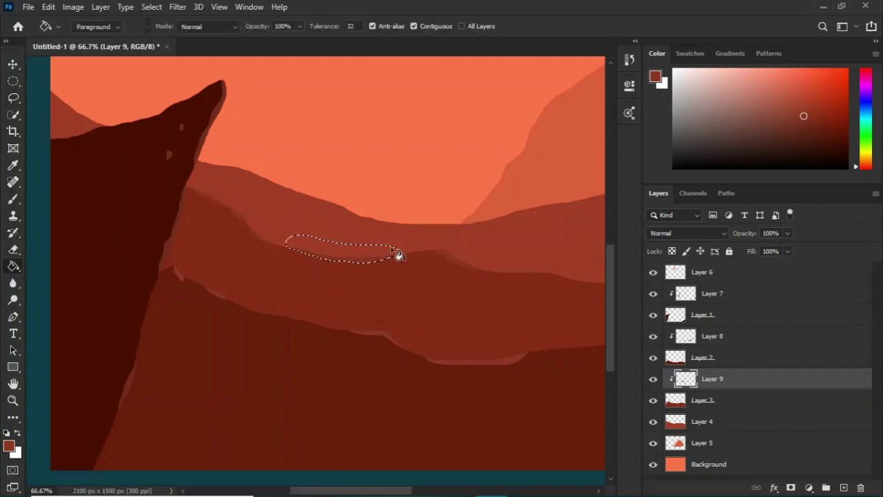
key(ctrl+d)
drag(419, 491, 498, 483)
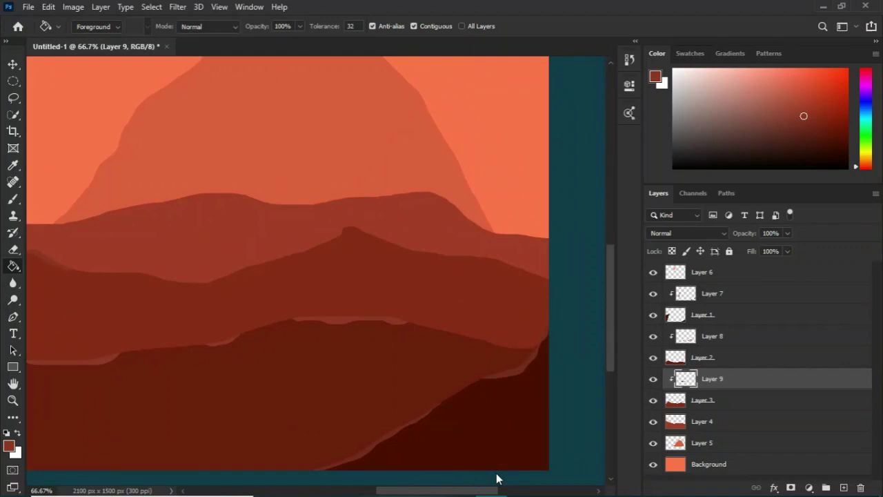
Add a new peak and a right-side bump to the ridge outline, filled in ridge colour
click(14, 99)
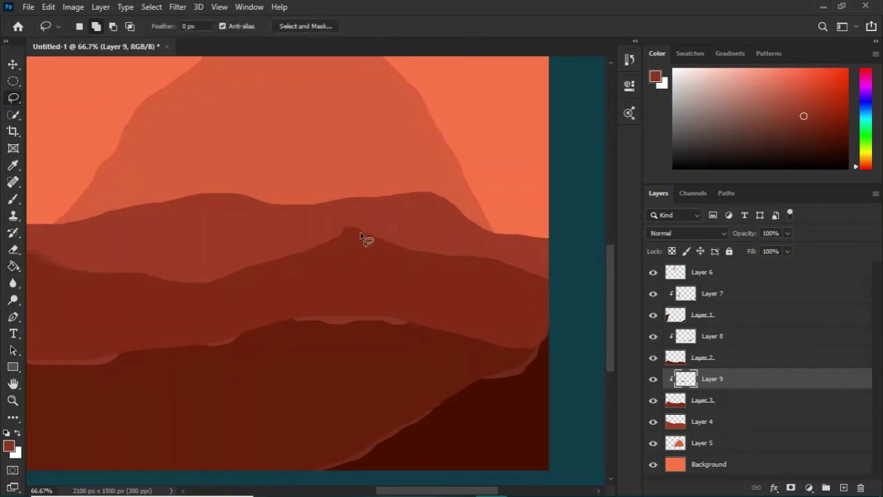
mouse_move(350, 233)
mouse_down()
mouse_move(298, 256)
mouse_move(322, 225)
mouse_up()
drag(371, 242, 364, 233)
key(g)
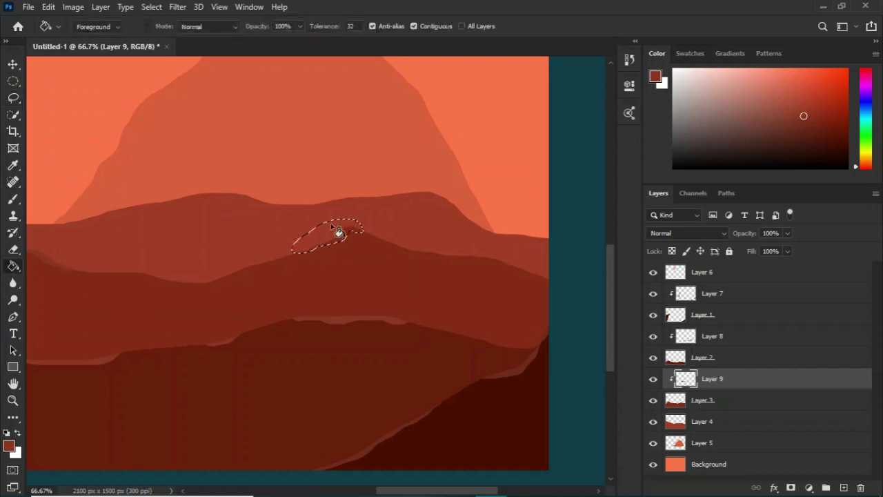
click(349, 236)
key(ctrl+d)
click(12, 98)
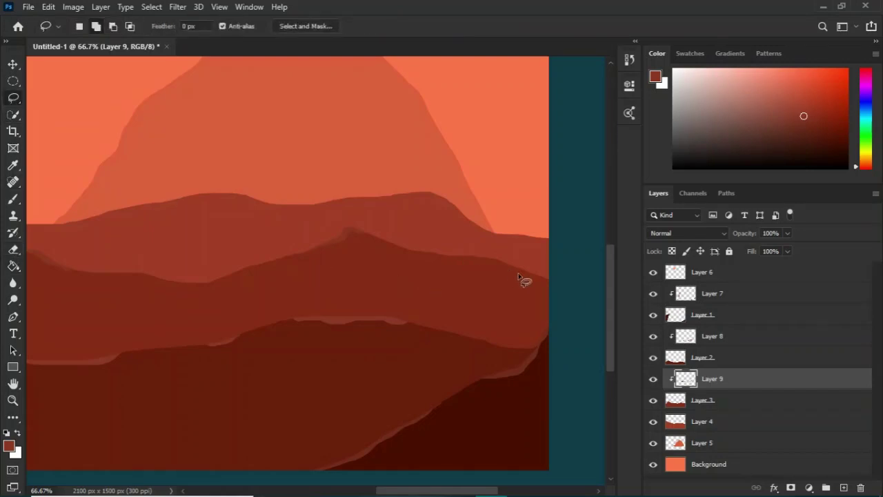
mouse_move(522, 269)
mouse_down()
mouse_move(467, 261)
mouse_move(528, 265)
mouse_up()
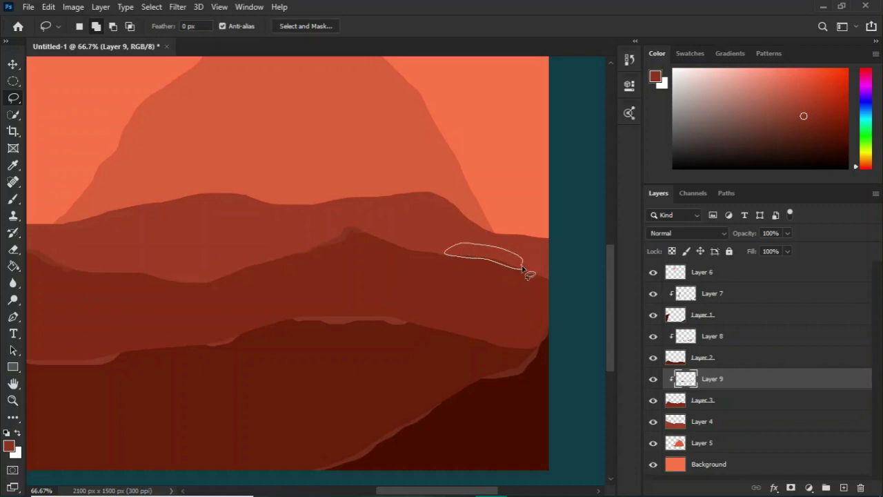
key(ctrl+d)
key(ctrl+z)
key(g)
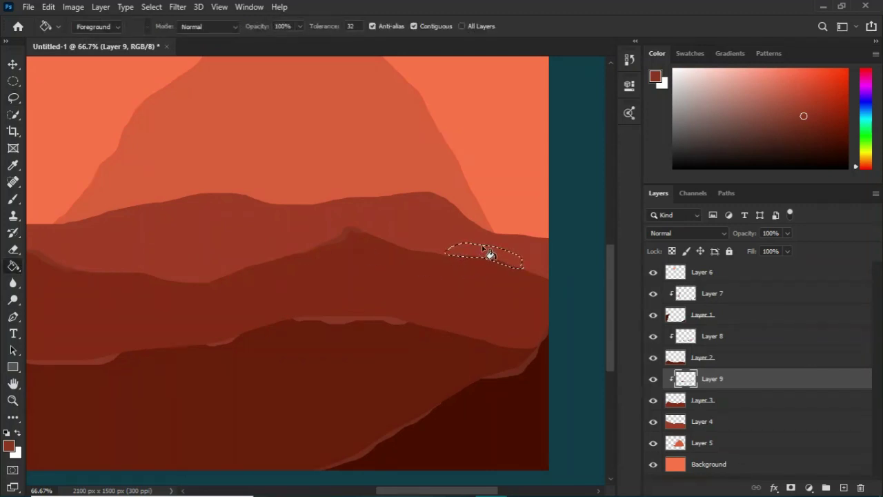
key(ctrl+d)
Fill another ridge bump and a dip pushing the band edge down, then pan the view
click(14, 98)
mouse_move(270, 264)
mouse_down()
mouse_move(248, 273)
mouse_move(271, 268)
mouse_up()
click(13, 265)
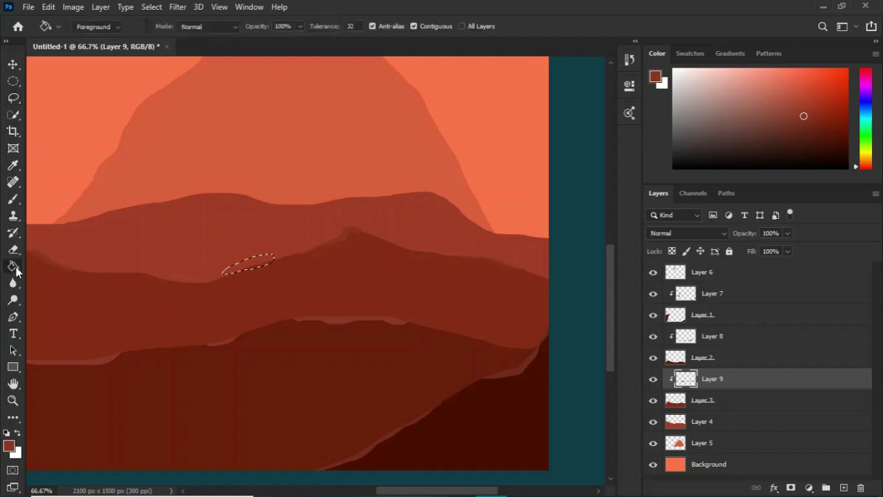
click(254, 259)
key(ctrl+d)
drag(425, 494, 384, 494)
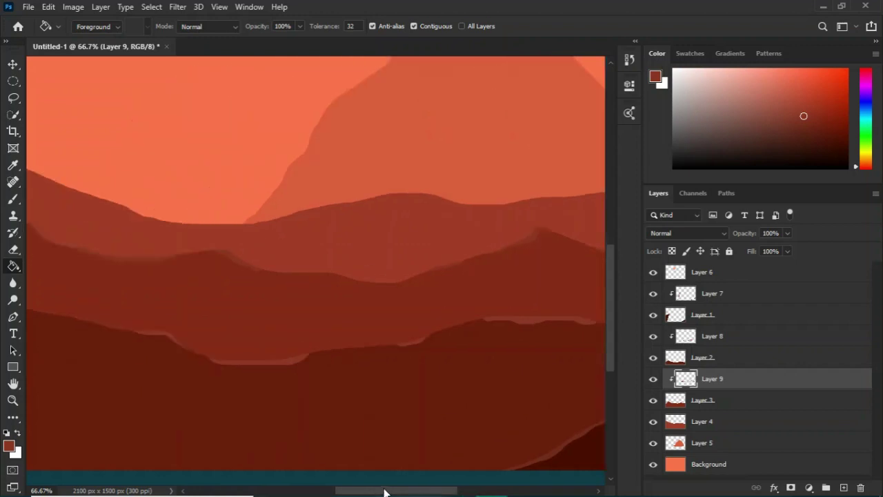
click(15, 100)
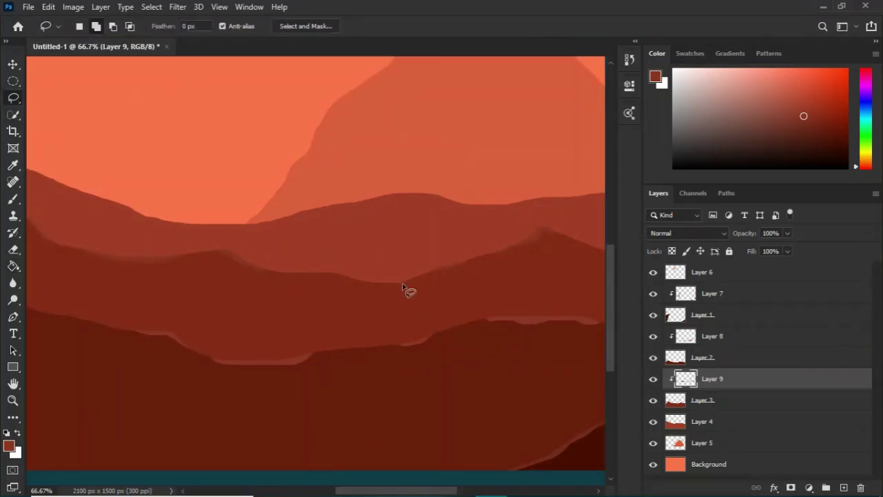
mouse_move(403, 283)
mouse_down()
mouse_move(349, 282)
mouse_move(407, 282)
mouse_up()
click(14, 266)
click(385, 272)
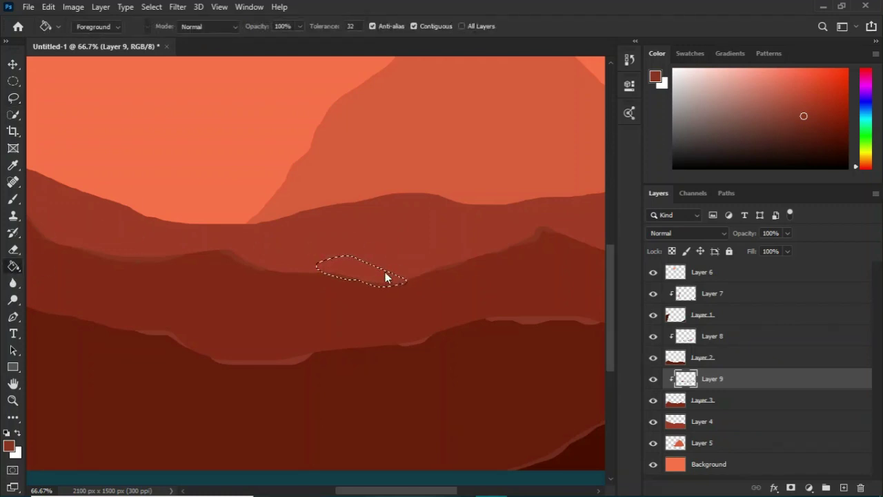
key(ctrl+d)
scroll(392, 270, up, 1)
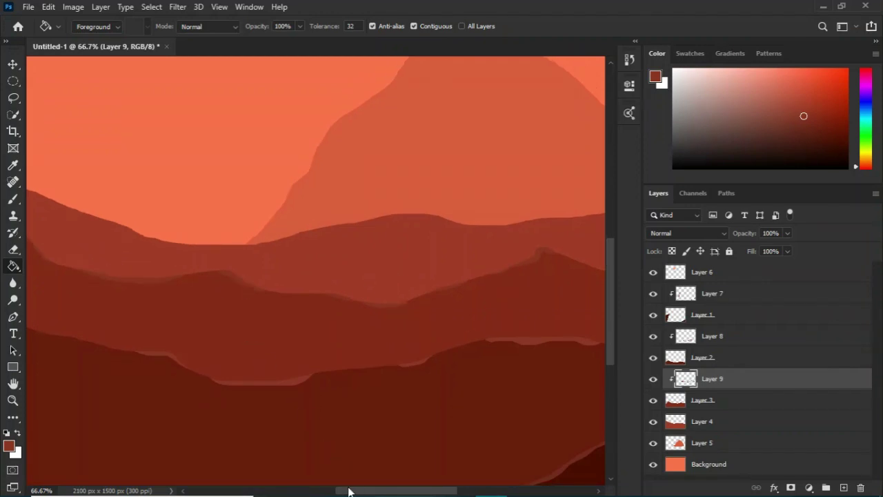
drag(347, 490, 295, 467)
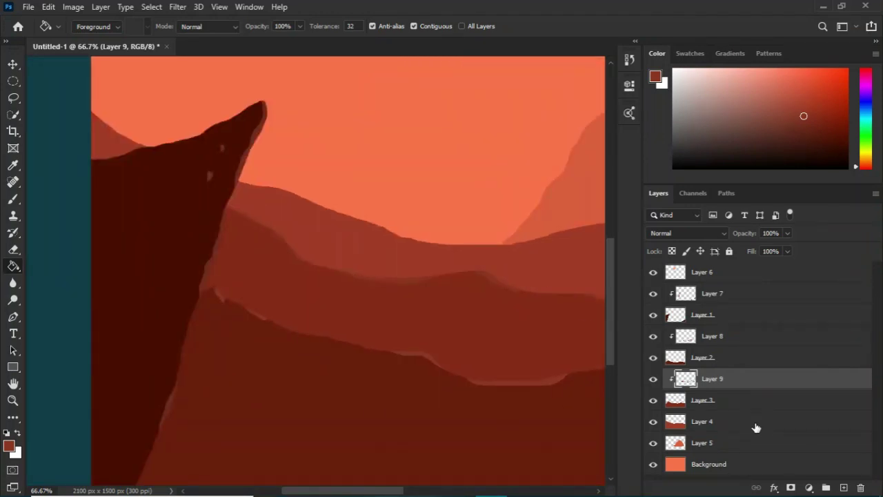
Move from Layer 4 to Layer 5, the large mountain, and zoom in on it
click(703, 422)
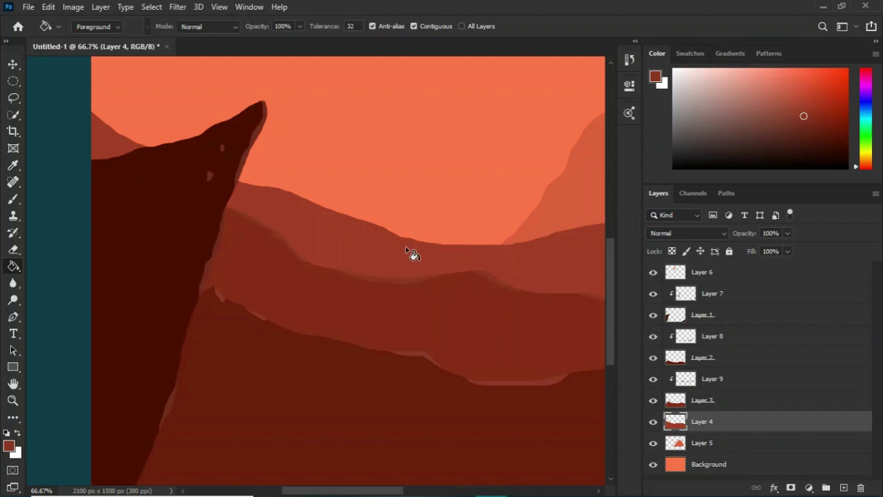
key(ctrl+minus)
key(ctrl+minus)
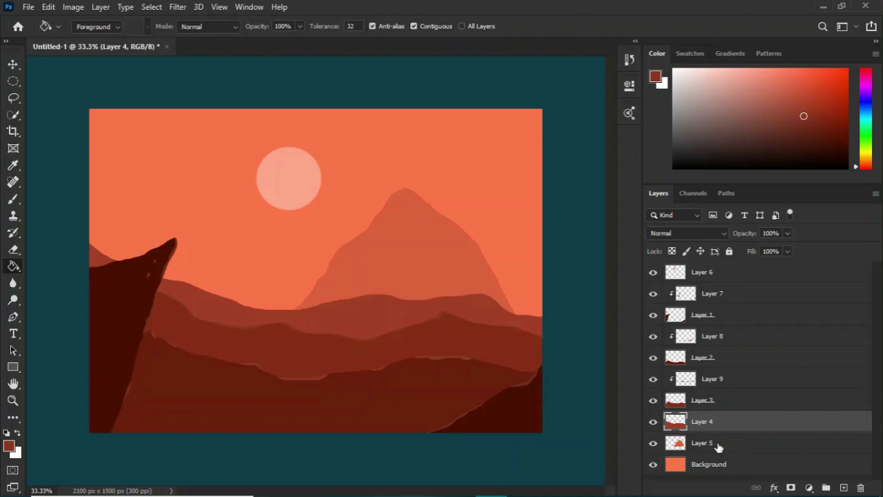
click(702, 442)
key(ctrl+plus)
key(ctrl+plus)
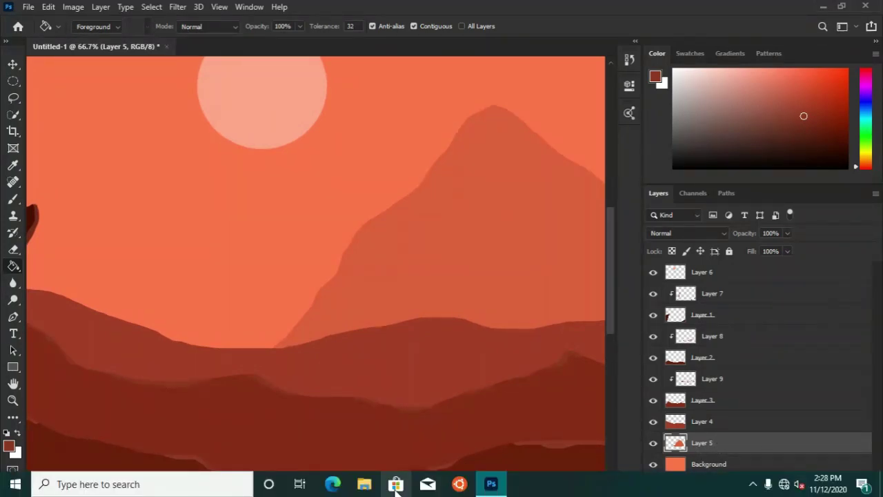
drag(388, 491, 439, 495)
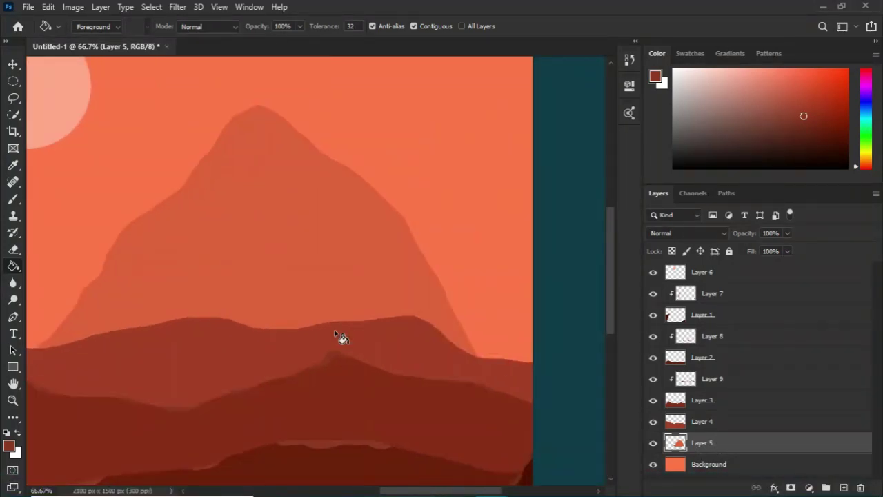
scroll(331, 317, up, 3)
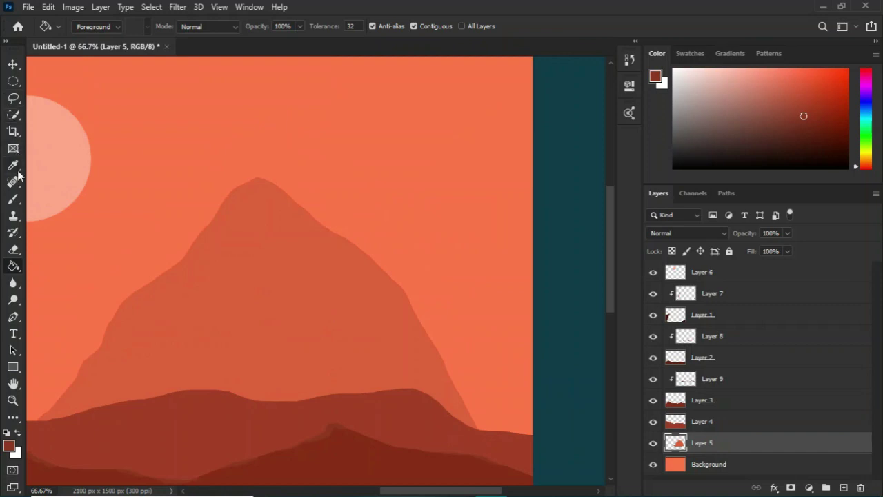
Sample the mountain colour, then change the foreground hex value to ff7e5f
click(14, 164)
click(322, 308)
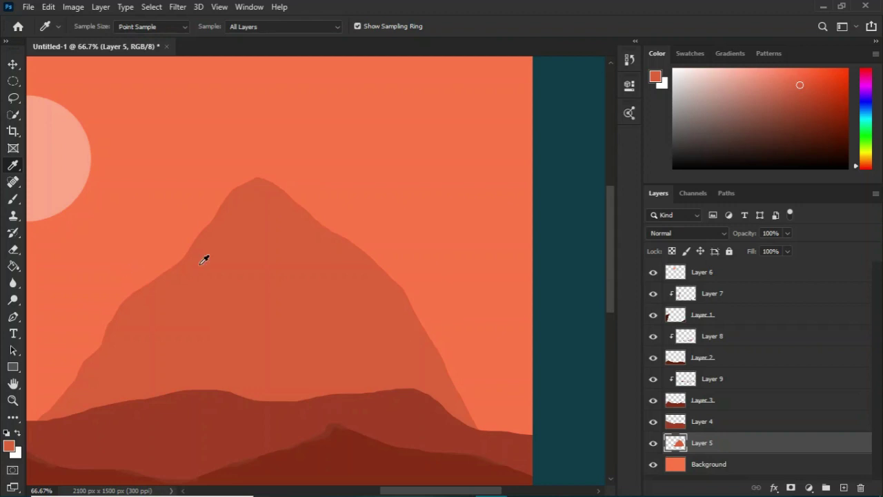
click(9, 446)
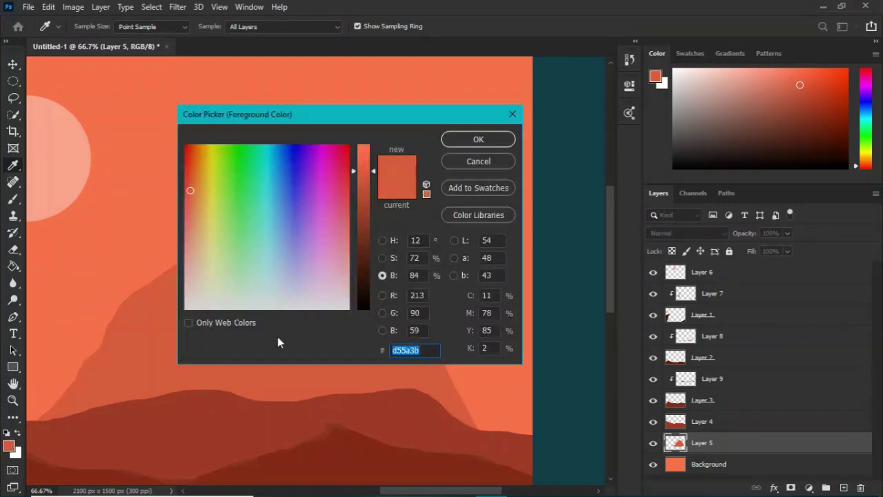
key(BackSpace)
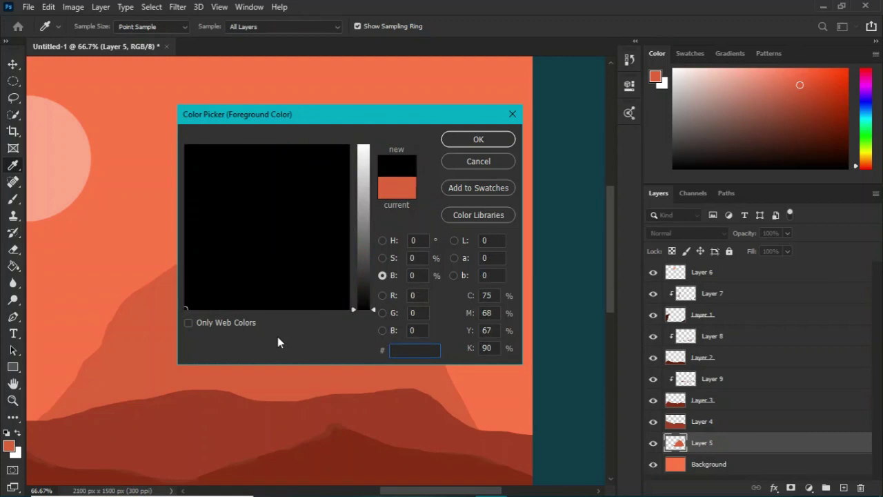
text(ff)
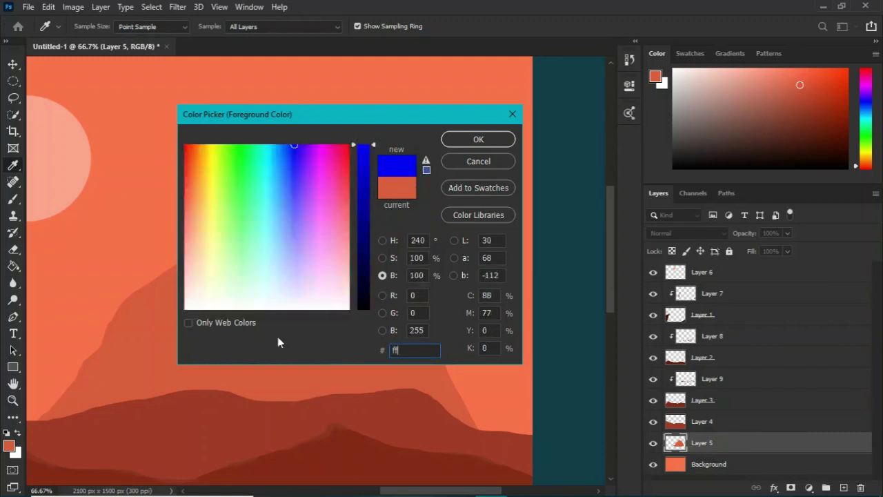
text(7e)
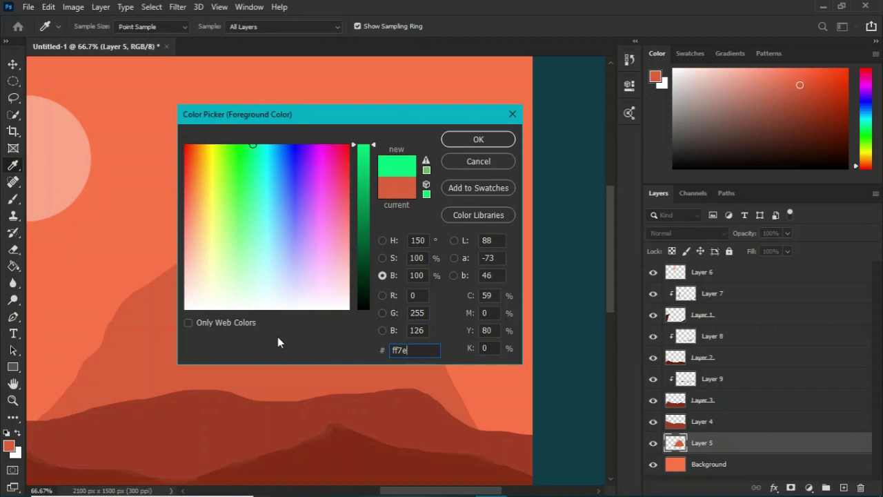
text(5f)
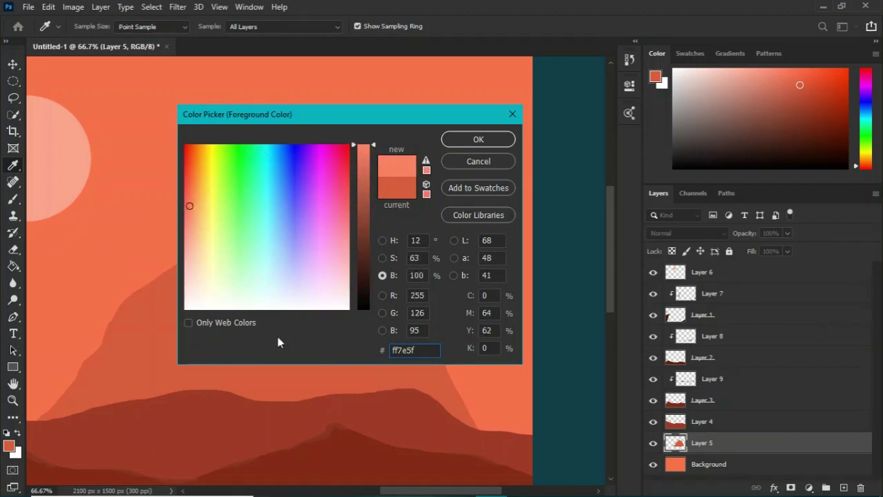
click(466, 137)
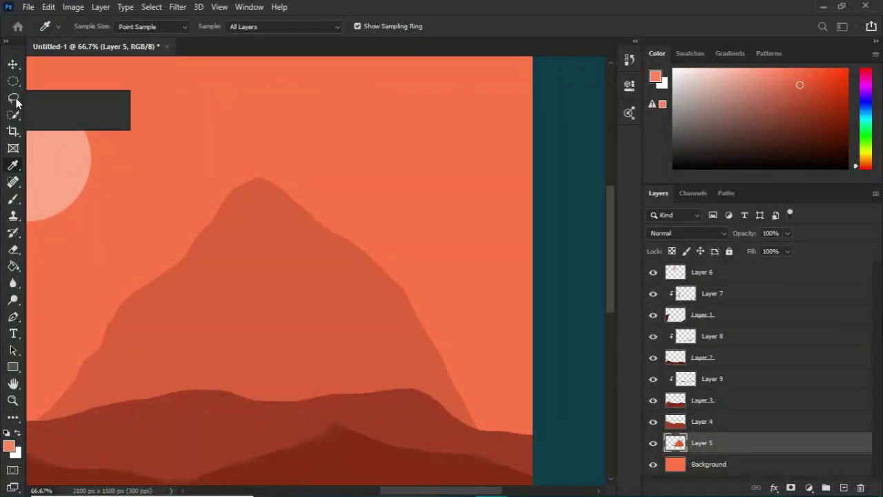
Create Layer 10 clipped to the mountain and fill a lighter orange highlight on the peak
click(14, 99)
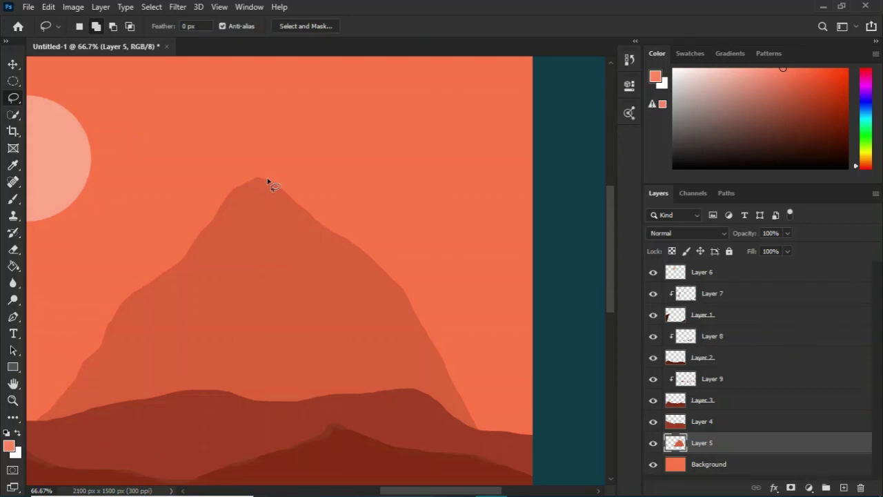
mouse_move(267, 178)
mouse_down()
mouse_move(207, 231)
mouse_move(191, 199)
mouse_move(238, 161)
mouse_move(269, 178)
mouse_up()
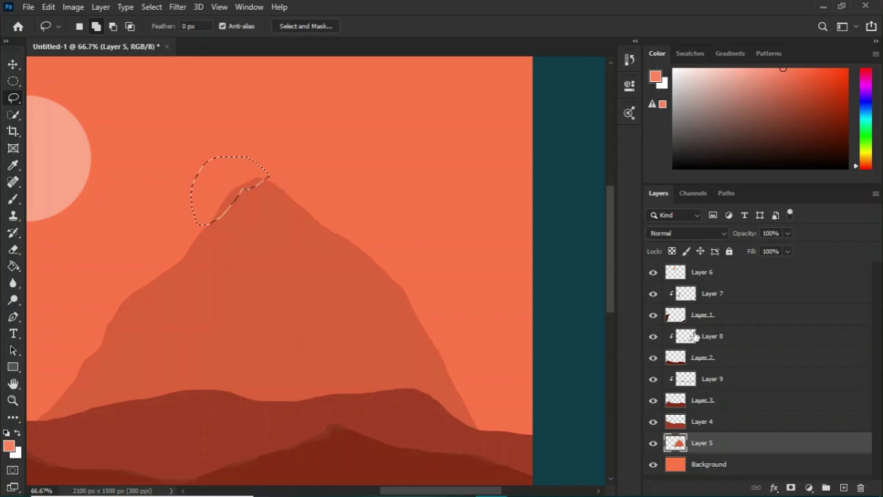
click(844, 487)
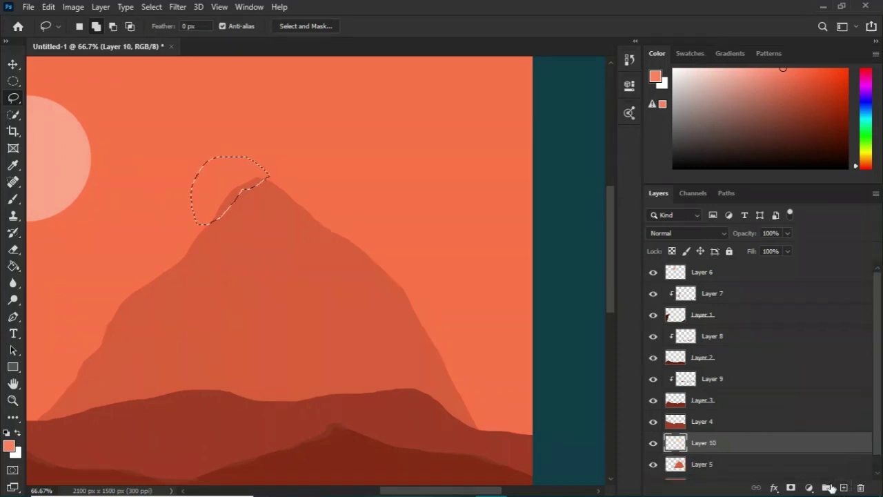
drag(803, 453, 802, 448)
alt+click(802, 448)
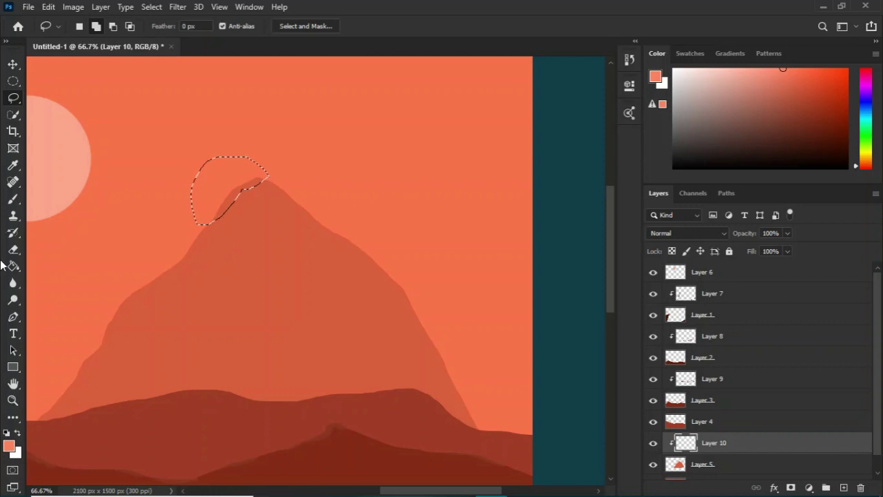
key(g)
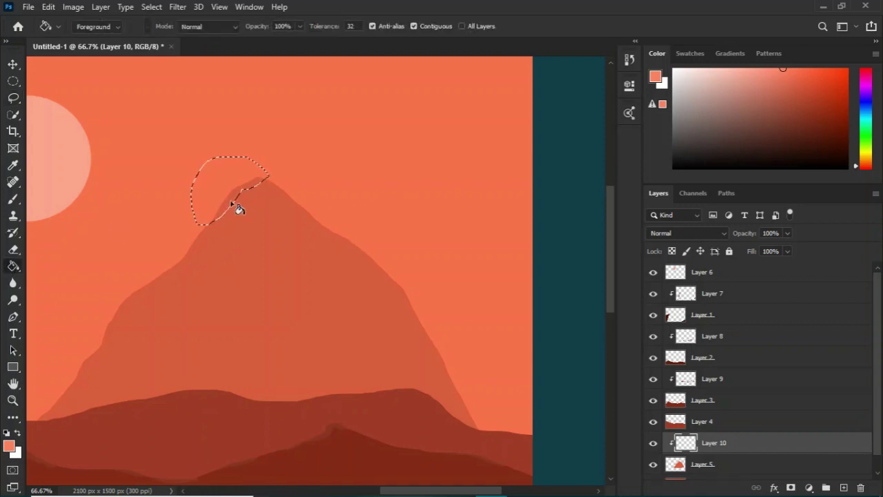
click(232, 202)
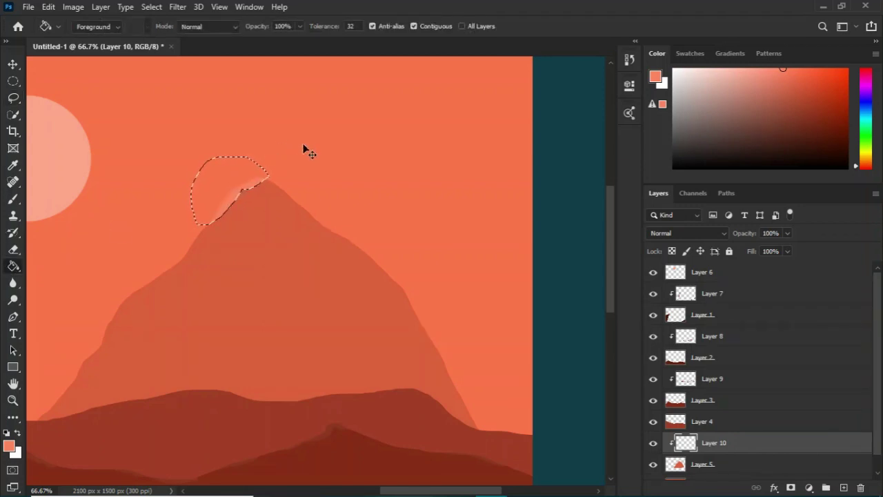
key(ctrl+d)
Fill two small lighter orange patches on the mountain near the peak
click(13, 97)
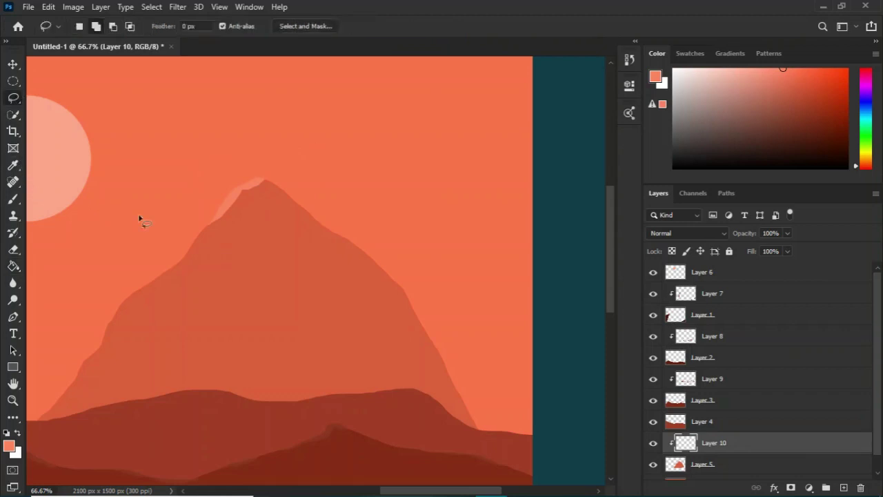
drag(260, 203, 259, 215)
click(13, 265)
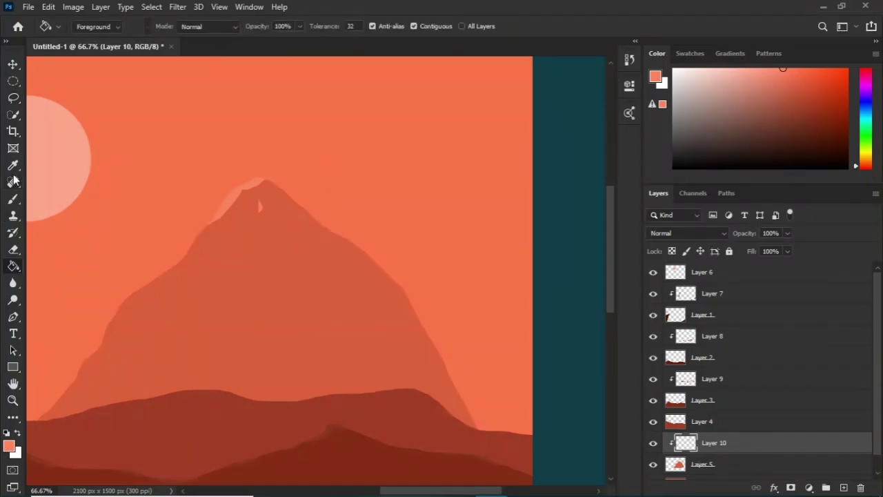
click(14, 98)
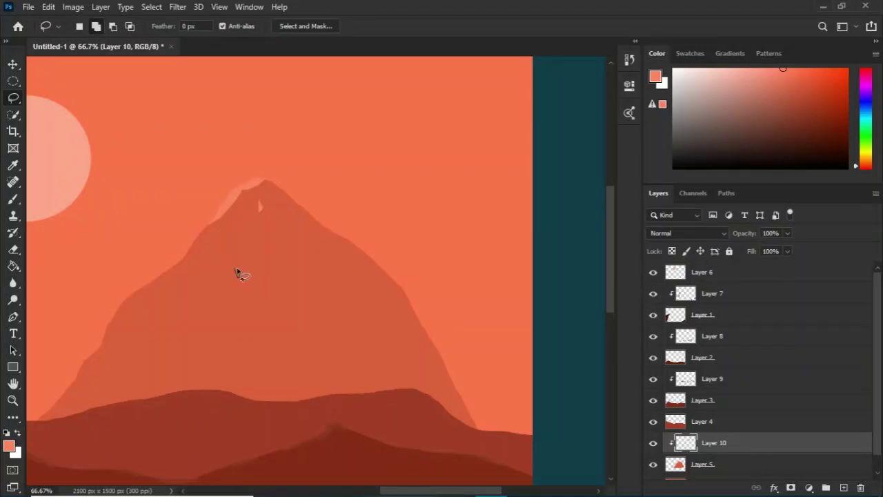
drag(238, 279, 236, 272)
click(13, 267)
click(239, 274)
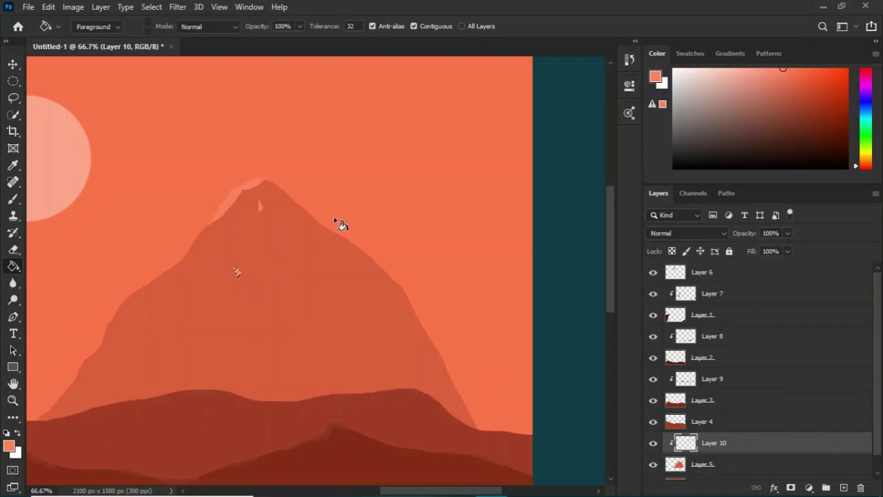
key(ctrl+d)
Fill a small right-slope patch and a strip along the left ridge with lighter salmon
click(13, 97)
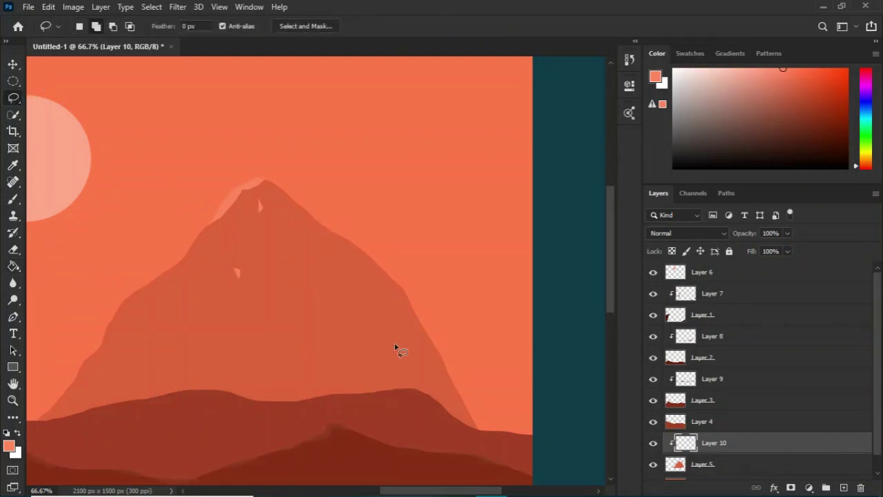
mouse_move(394, 346)
mouse_down()
mouse_move(402, 348)
mouse_move(392, 348)
mouse_up()
key(ctrl+d)
drag(409, 353, 406, 352)
click(14, 266)
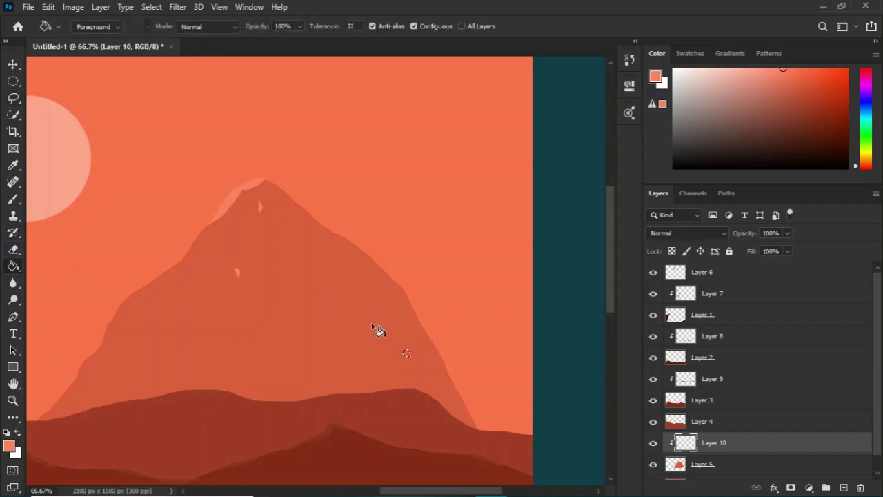
click(406, 354)
click(13, 98)
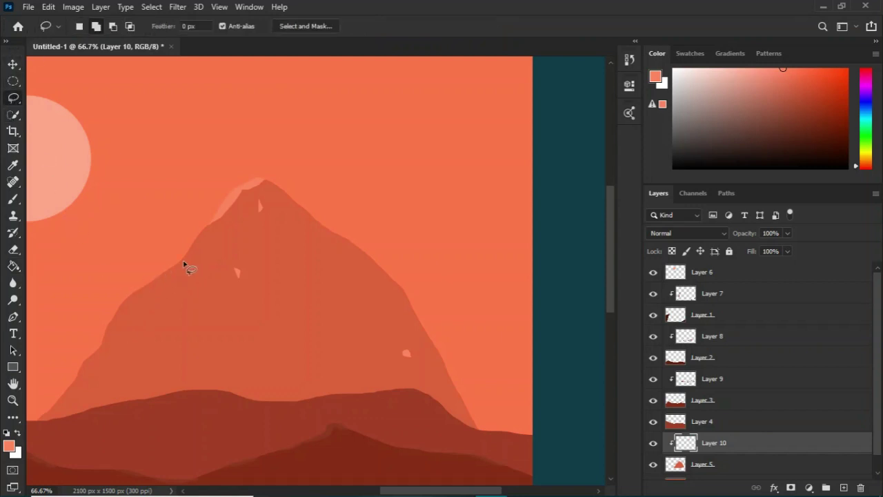
mouse_move(179, 265)
mouse_down()
mouse_move(114, 322)
mouse_move(111, 296)
mouse_move(164, 258)
mouse_move(179, 262)
mouse_up()
click(13, 266)
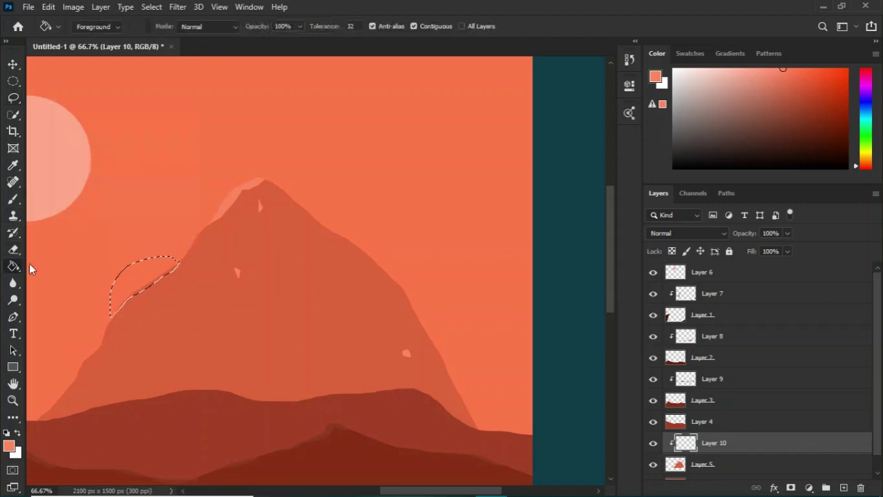
click(146, 276)
key(ctrl+plus)
key(ctrl+plus)
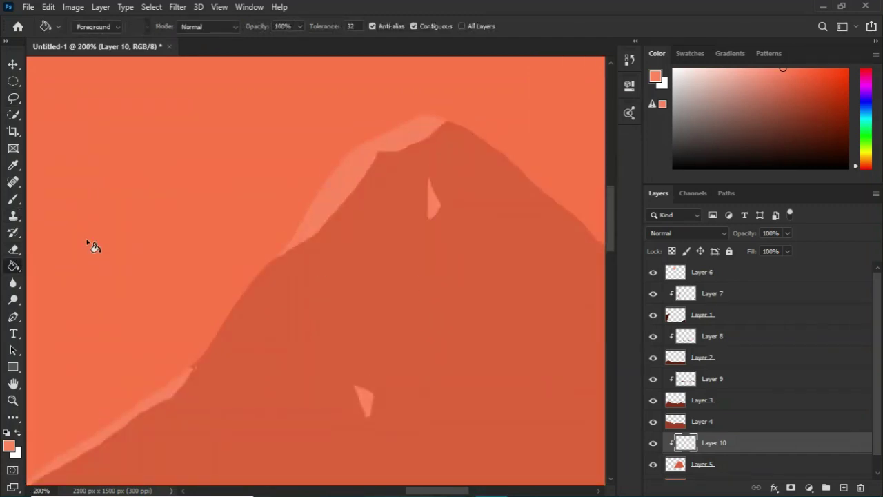
Enter hex ffa48e in the foreground colour picker
click(13, 97)
click(9, 446)
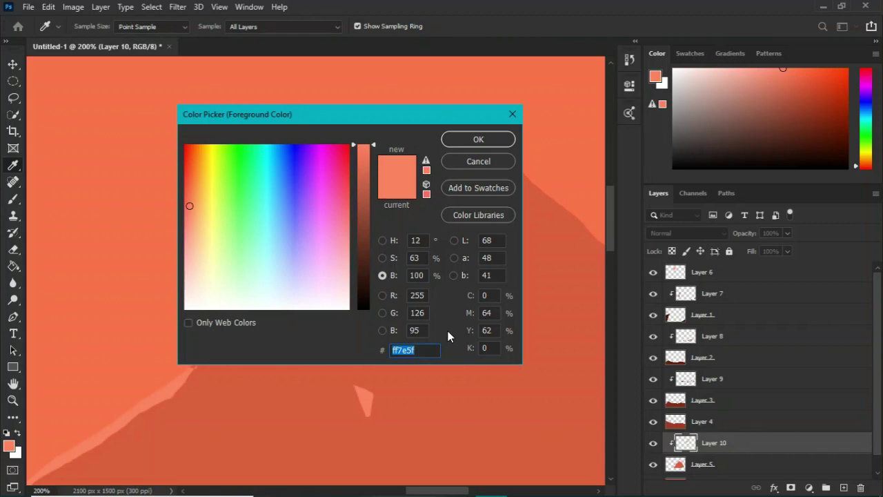
text(ff)
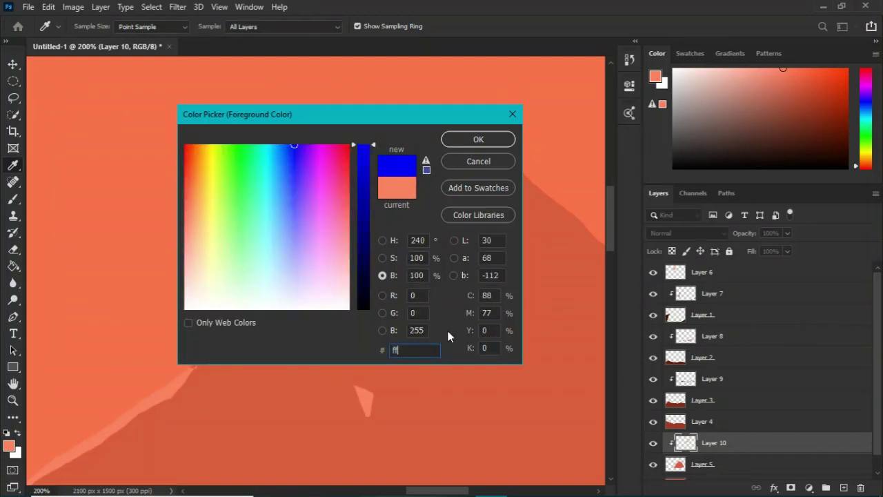
text(a4)
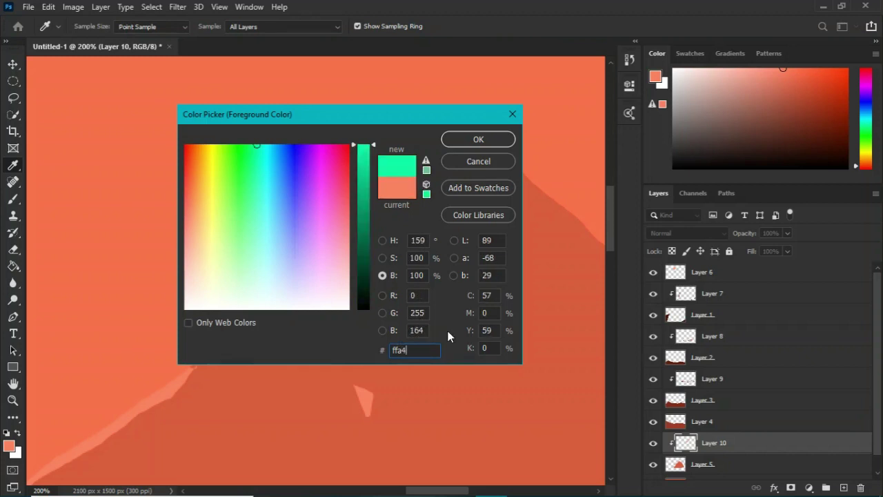
text(8)
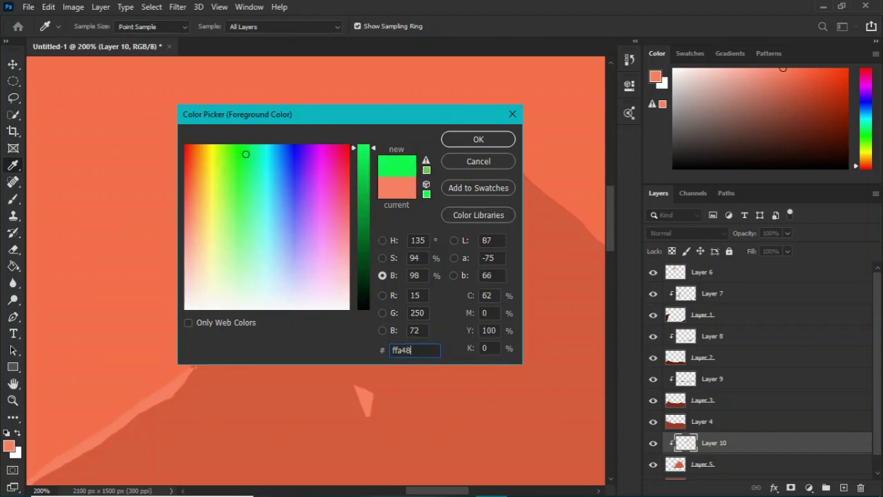
text(e)
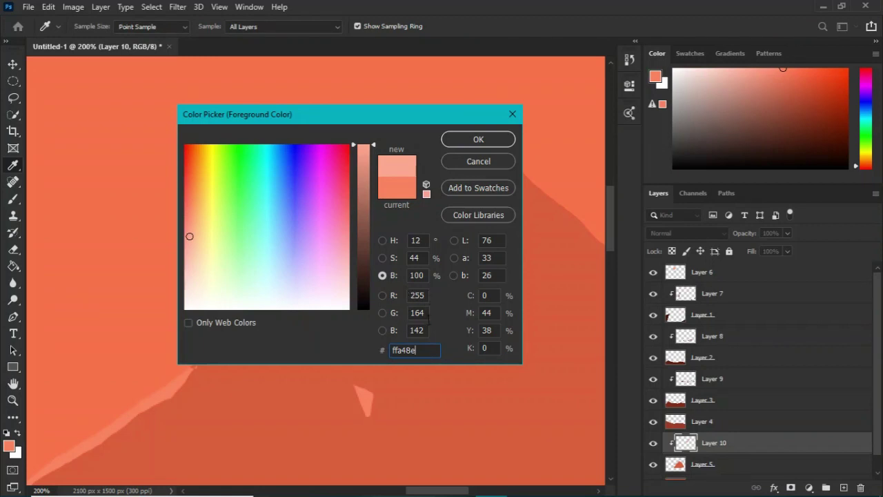
Confirm the paler colour and fill the upper ridge left of the peak plus a small shape
click(484, 140)
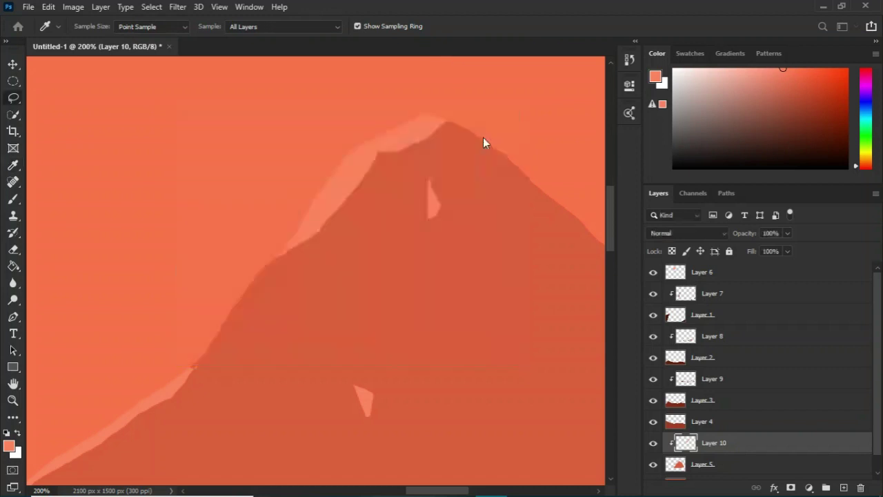
key(l)
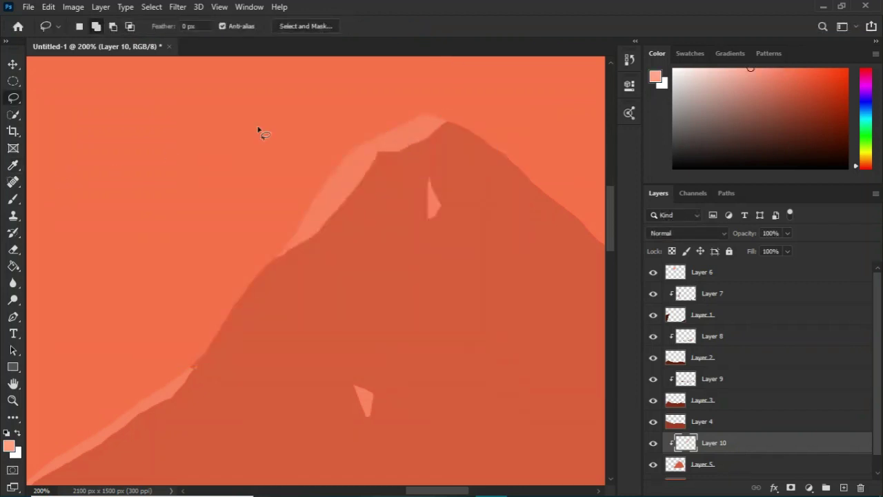
mouse_move(440, 119)
mouse_down()
mouse_move(375, 145)
mouse_move(334, 183)
mouse_move(310, 187)
mouse_move(432, 108)
mouse_move(443, 113)
mouse_move(440, 122)
mouse_up()
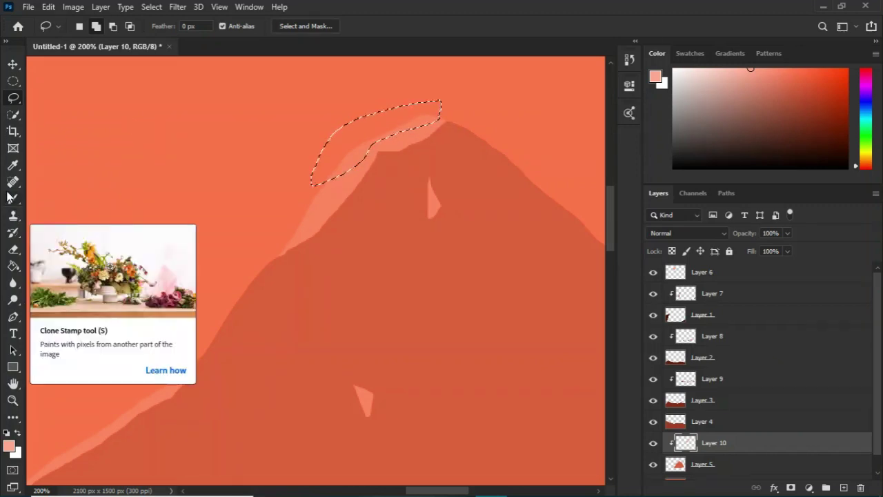
click(13, 265)
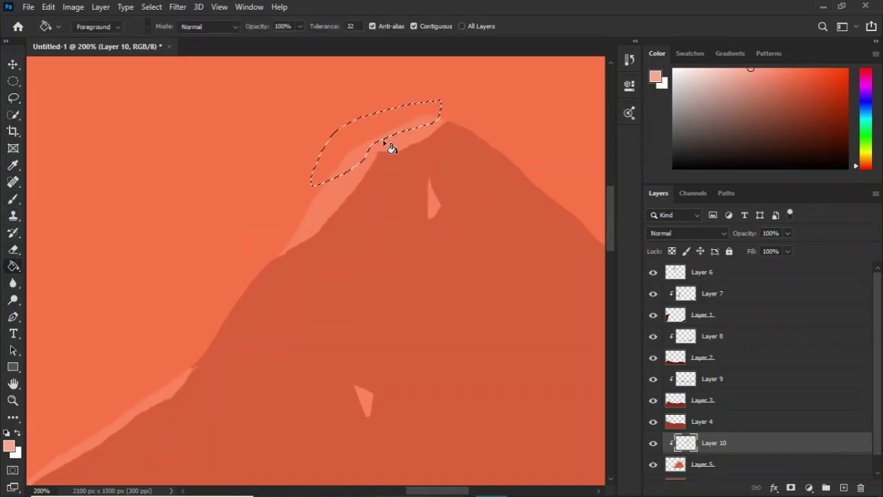
click(417, 113)
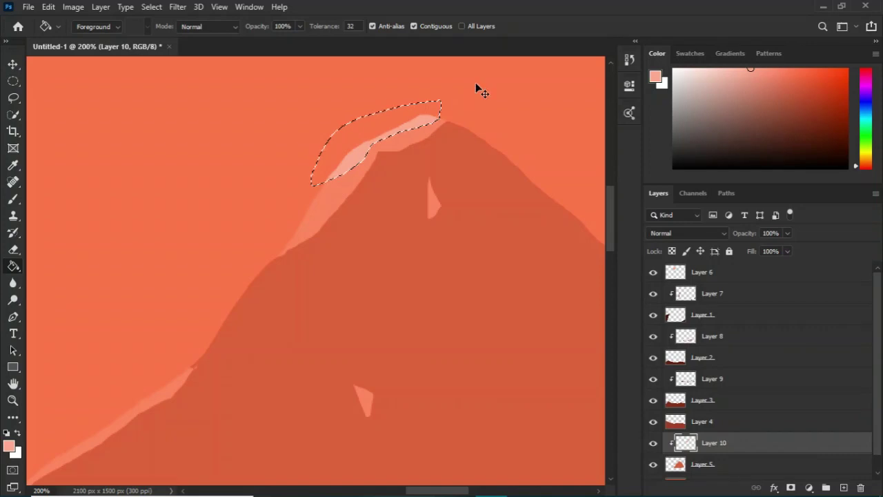
key(ctrl+d)
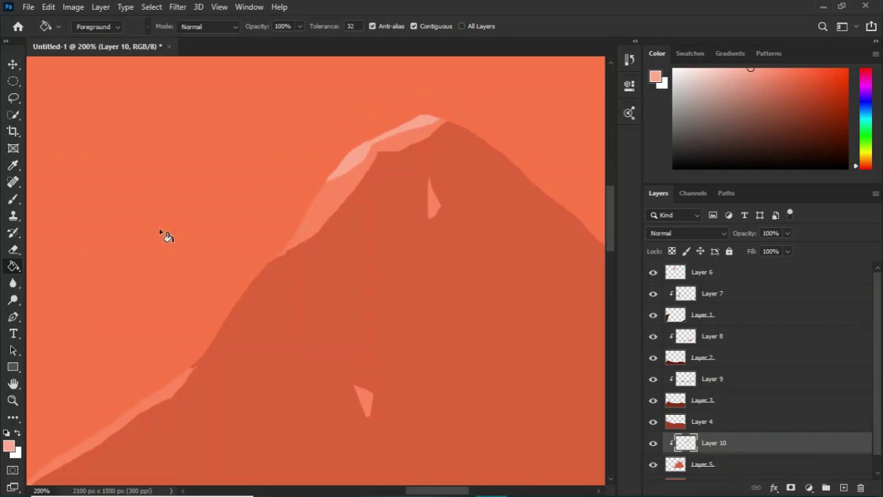
click(13, 97)
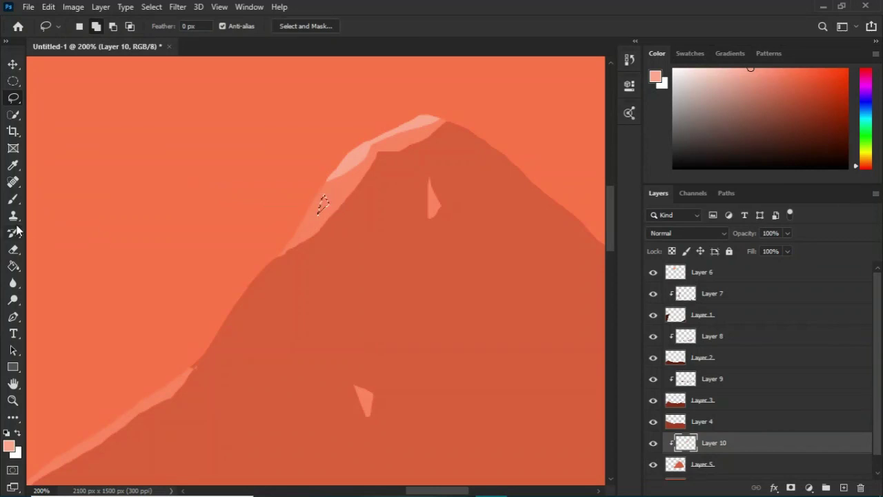
key(g)
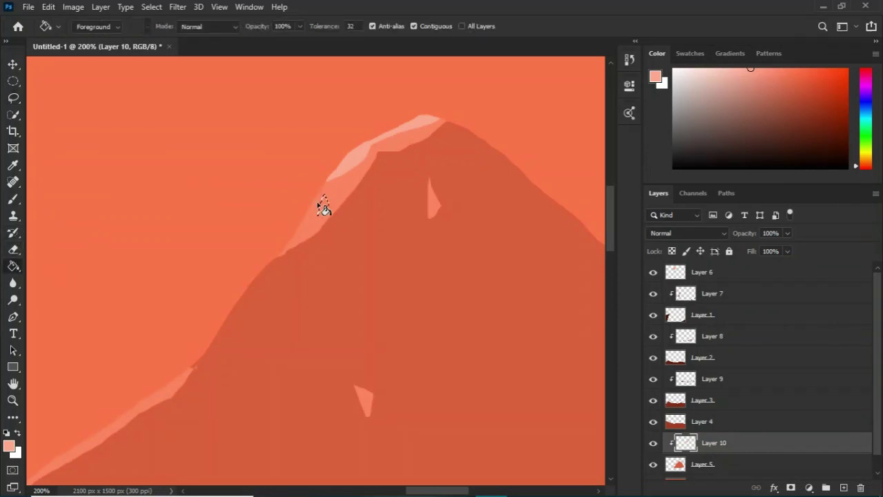
key(alt+BackSpace)
key(ctrl+d)
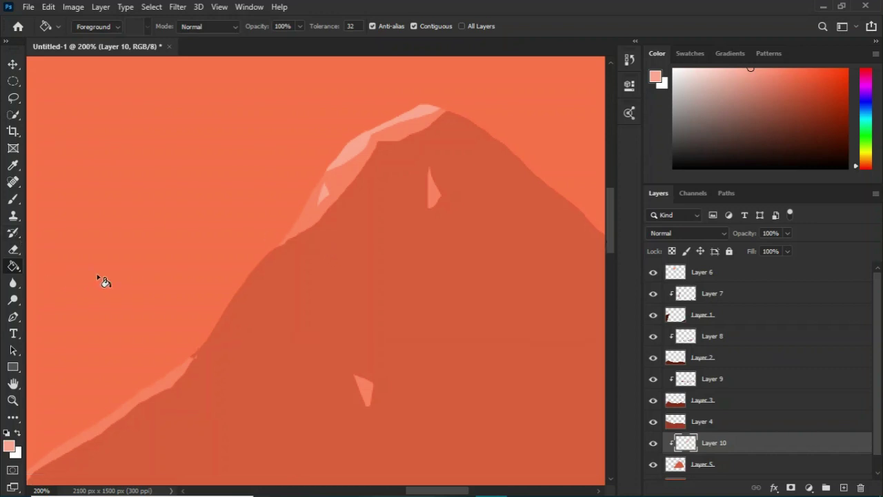
Add a thin pale sliver along the mountain's left edge and zoom out to the whole mountain
scroll(103, 281, down, 5)
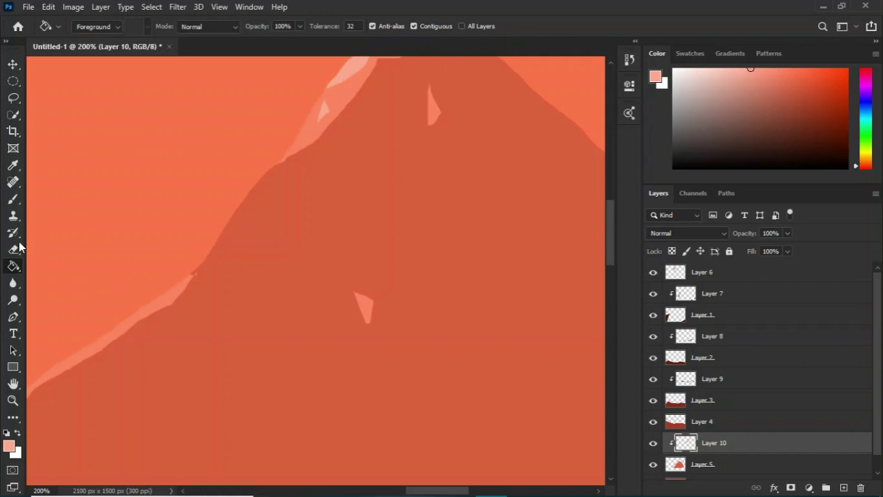
click(13, 97)
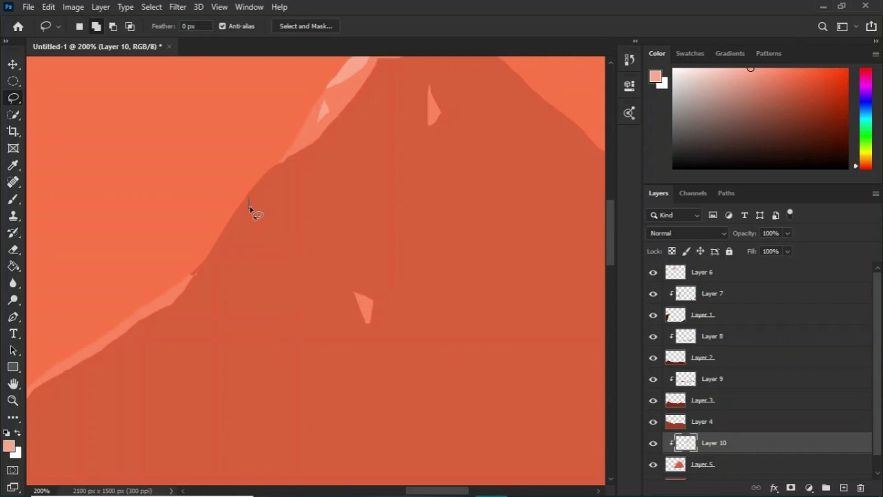
drag(249, 207, 252, 199)
click(13, 266)
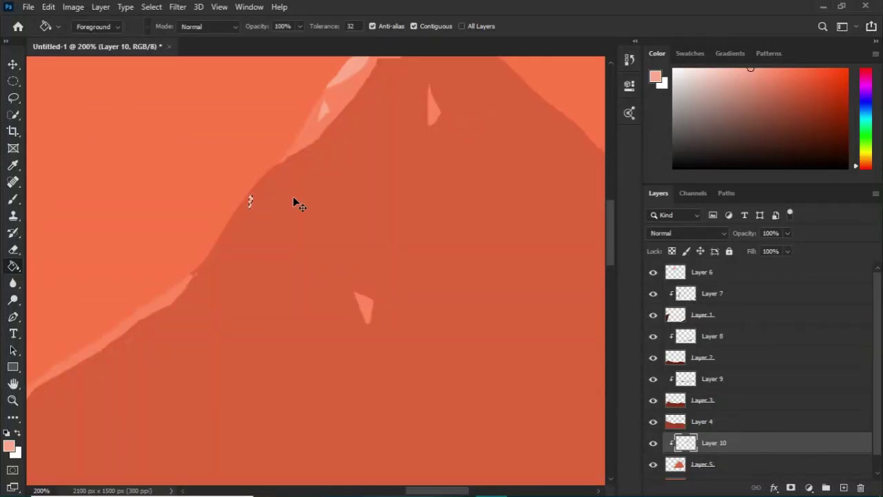
key(ctrl+d)
click(12, 101)
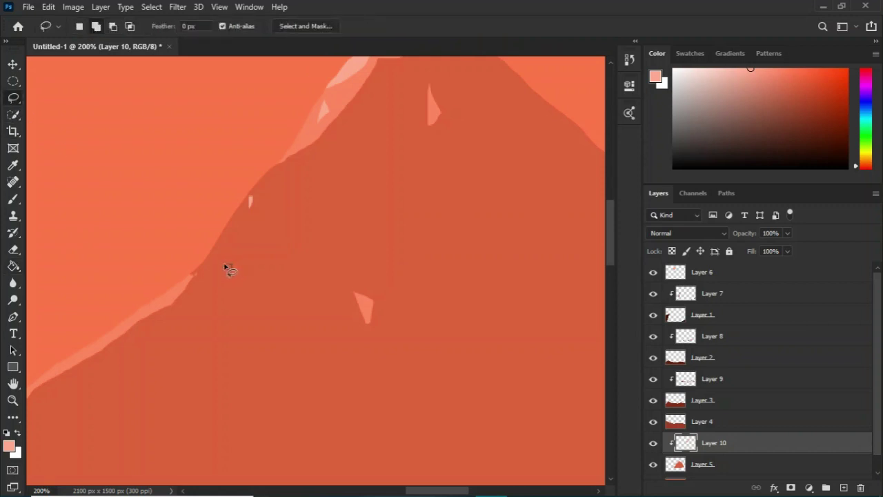
click(12, 266)
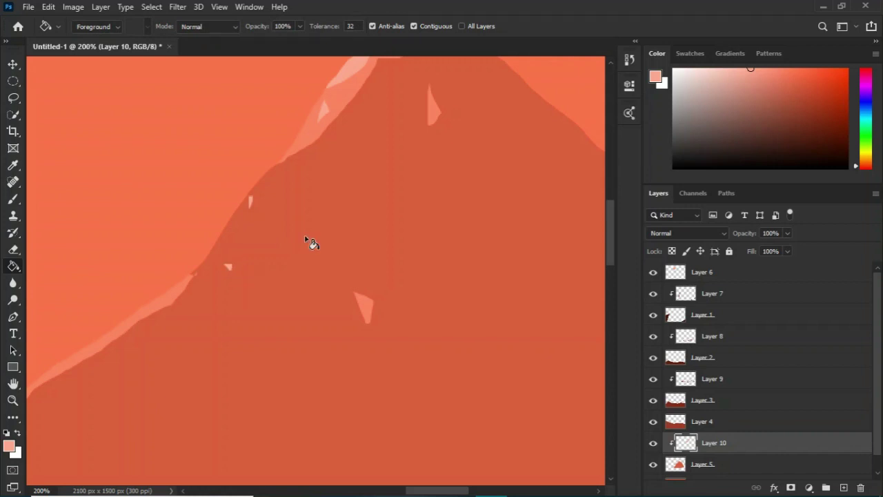
key(ctrl+minus)
Zoom out to fit the canvas, make Layer 7 active, and show the File menu
key(ctrl+minus)
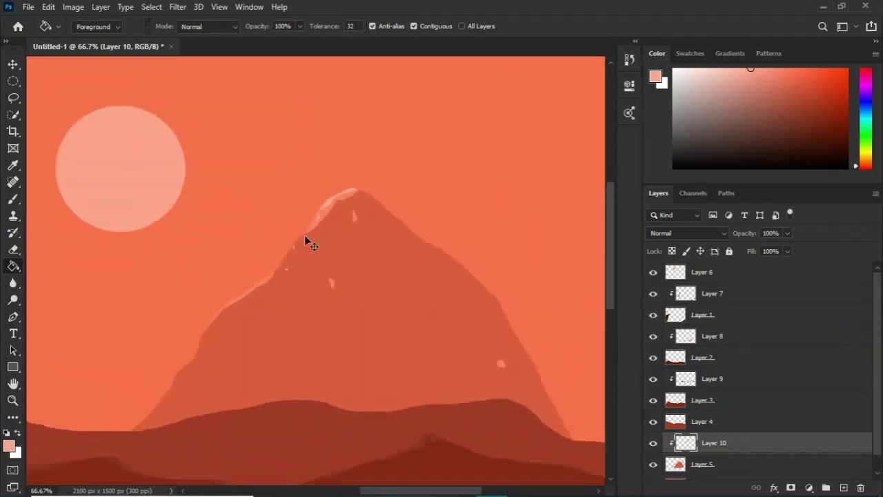
key(ctrl+minus)
key(ctrl+minus)
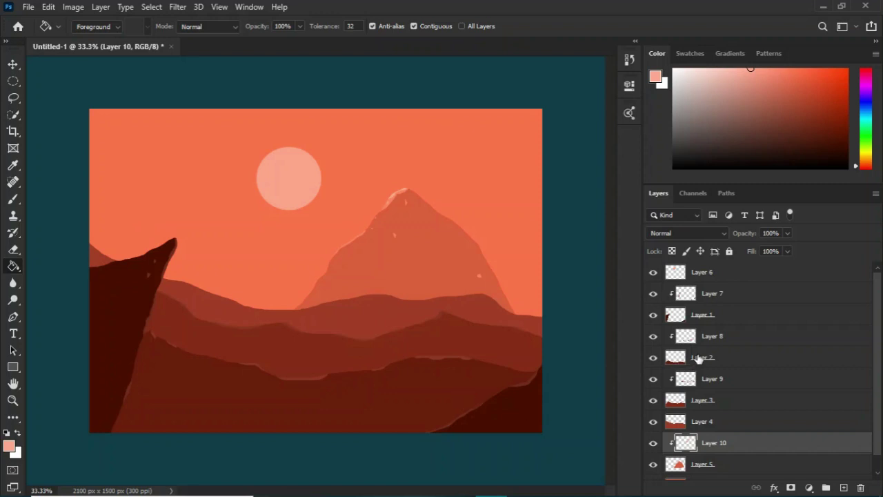
click(753, 295)
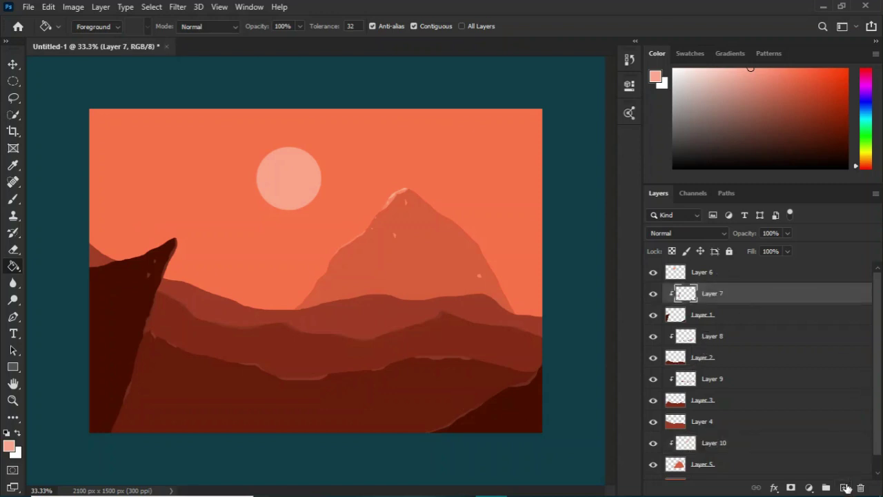
click(29, 8)
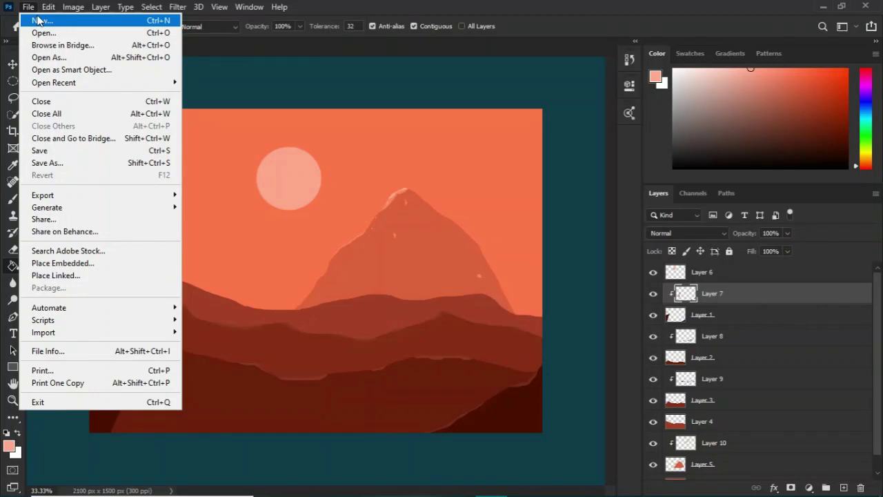
Create a new iPhone 8/7/6 Plus document (1242 x 2208 px) and show the Filter menu
click(38, 20)
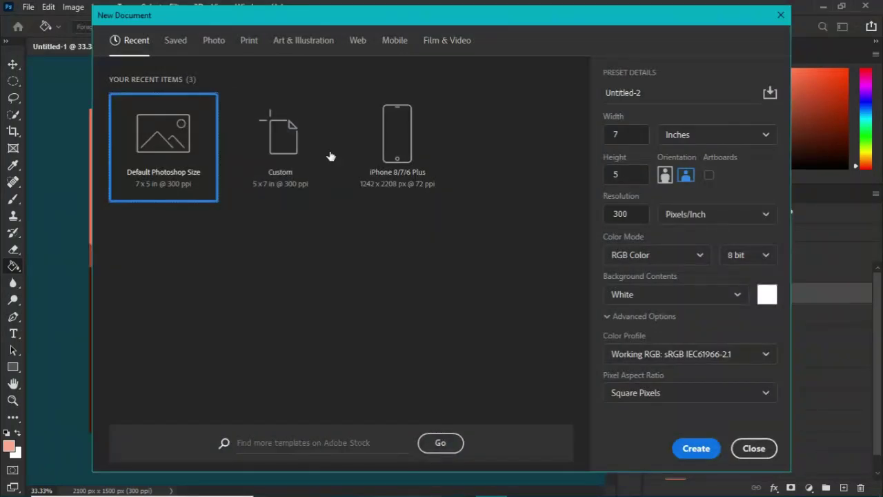
click(425, 155)
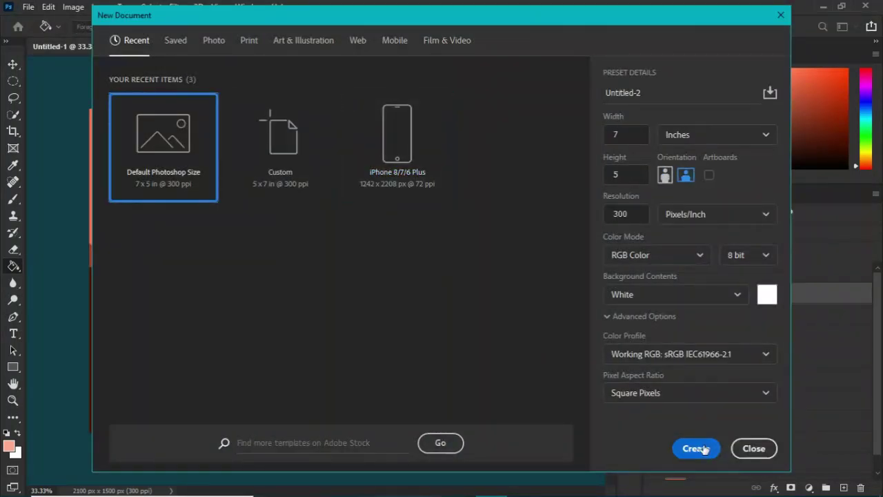
click(395, 177)
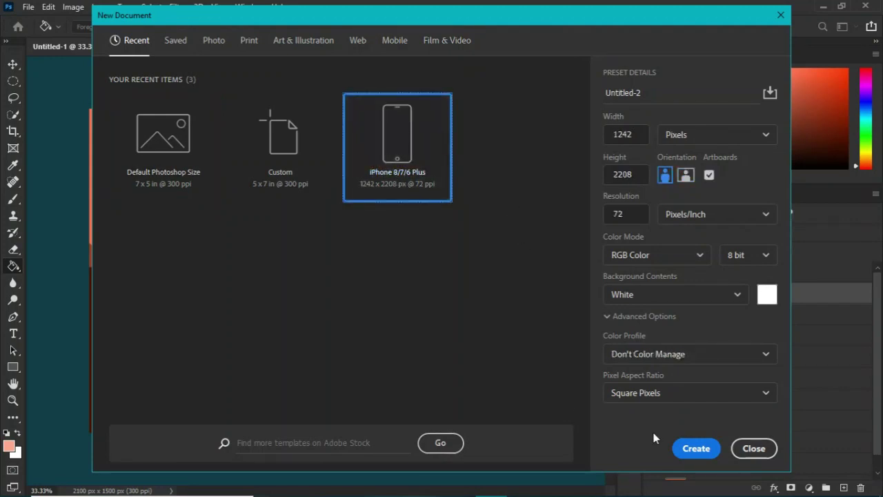
click(695, 448)
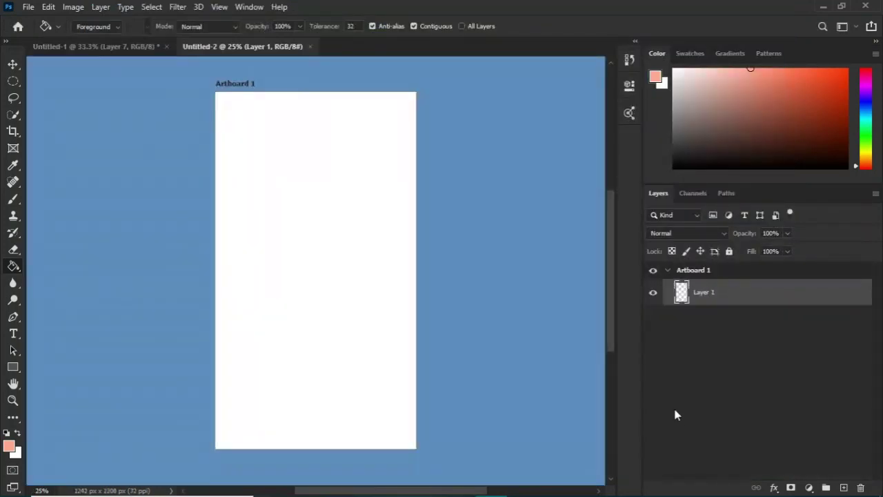
click(178, 7)
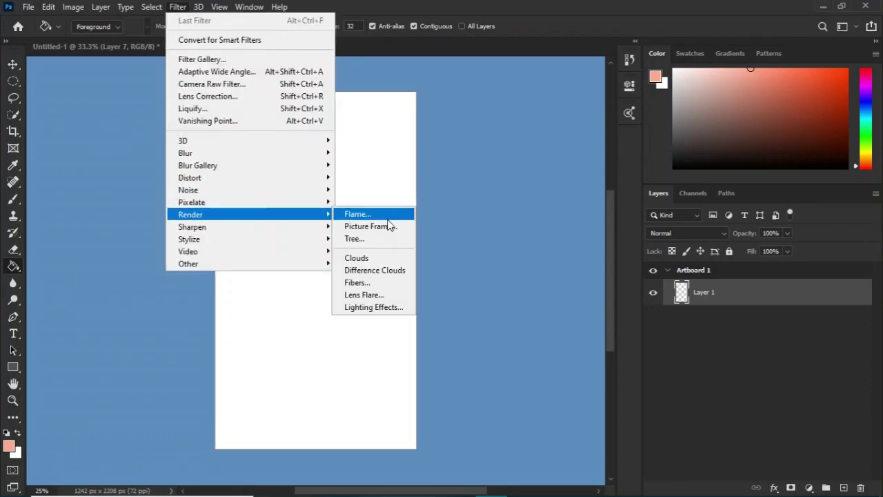
mouse_move(191, 214)
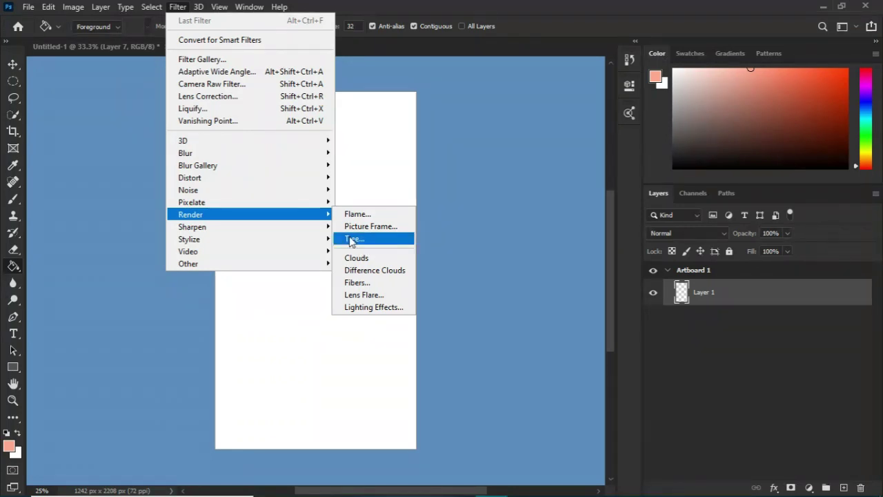
Render a Spruce Tree with Leaves 9 foliage onto Layer 1 via Filter > Render > Tree
click(351, 240)
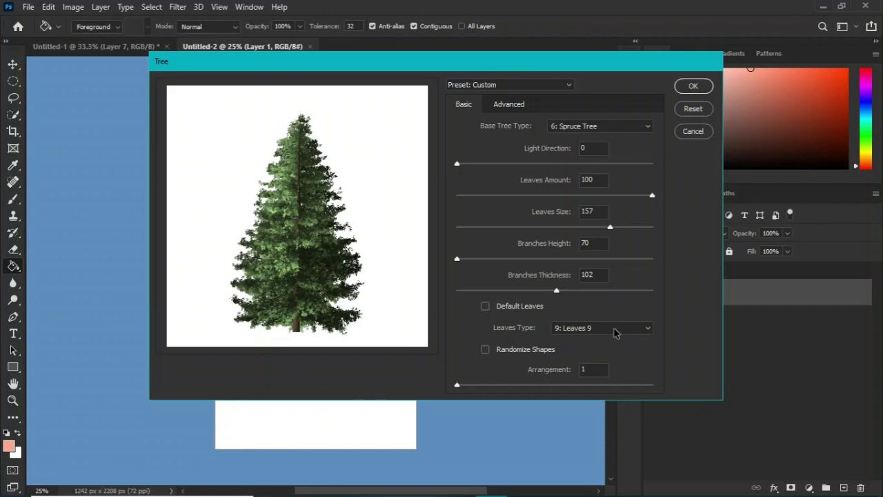
click(615, 329)
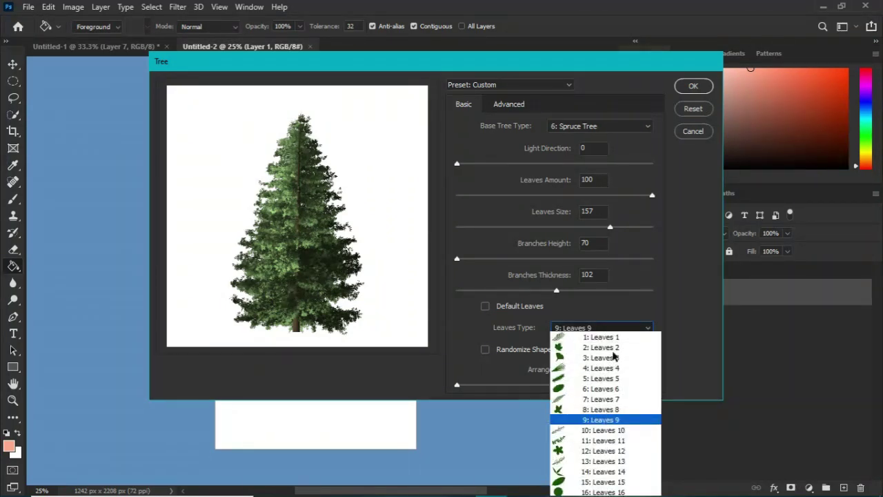
click(611, 328)
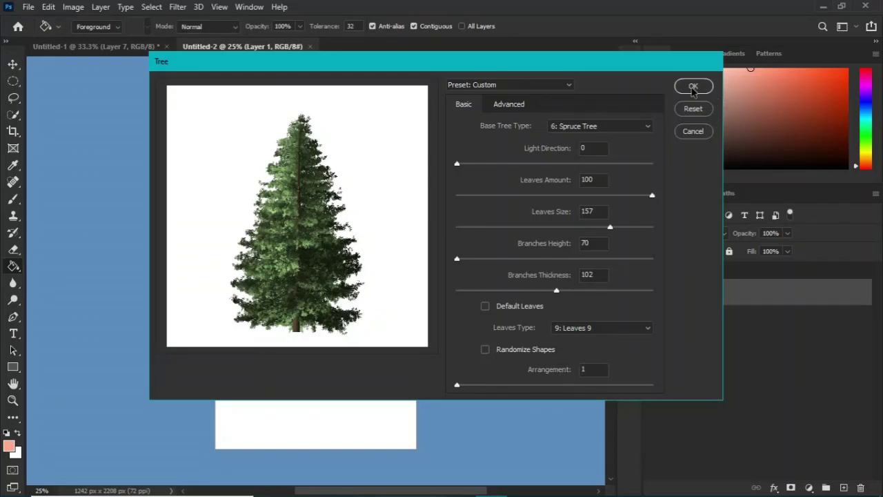
click(693, 87)
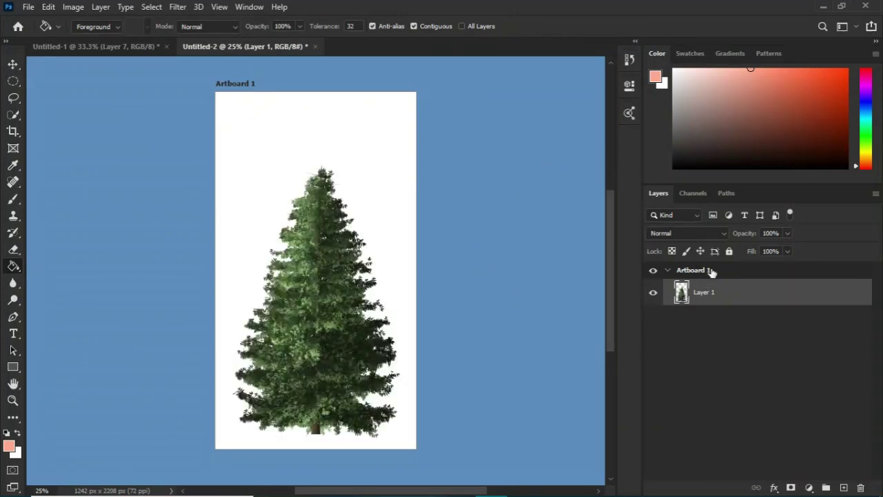
Ungroup Artboard 1 so only Layer 1 with the spruce tree remains
click(715, 272)
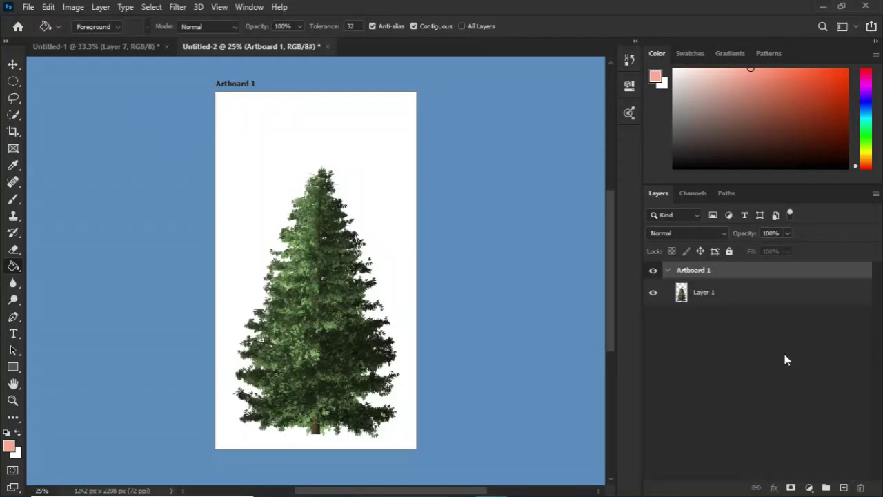
click(812, 487)
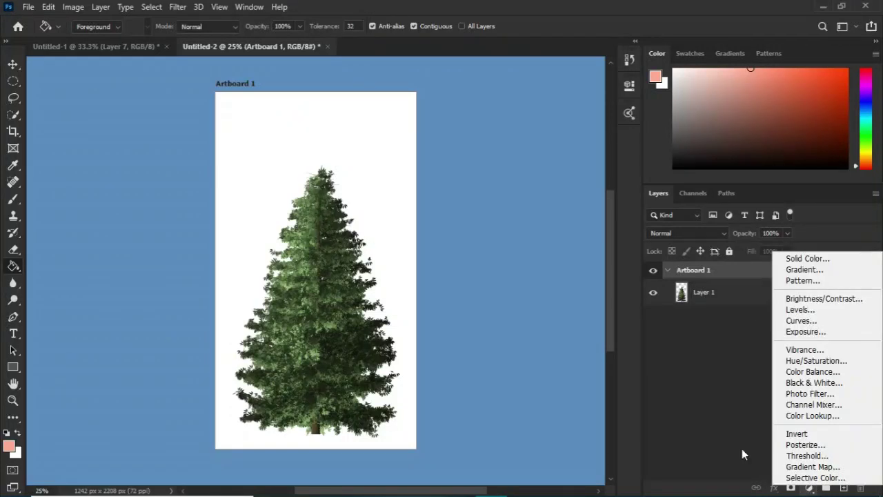
click(737, 421)
right_click(737, 273)
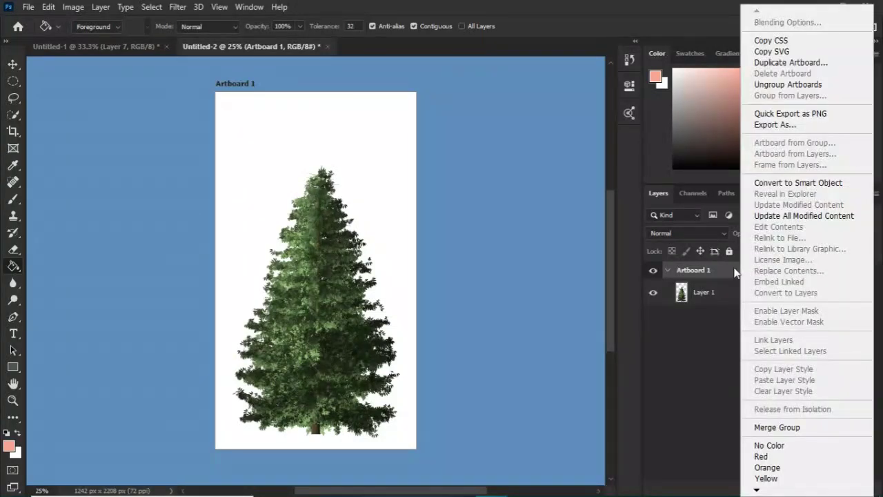
click(786, 84)
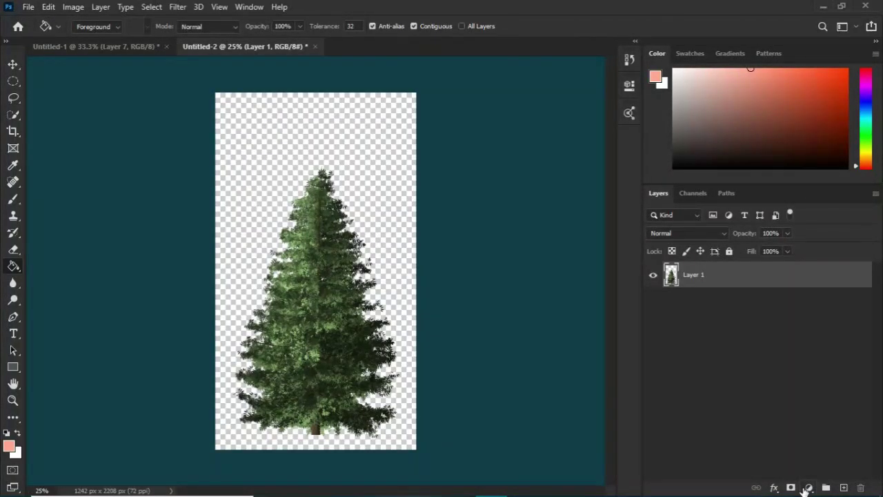
Add a Hue/Saturation adjustment with Lightness -100 to make the tree solid black
click(808, 487)
click(823, 363)
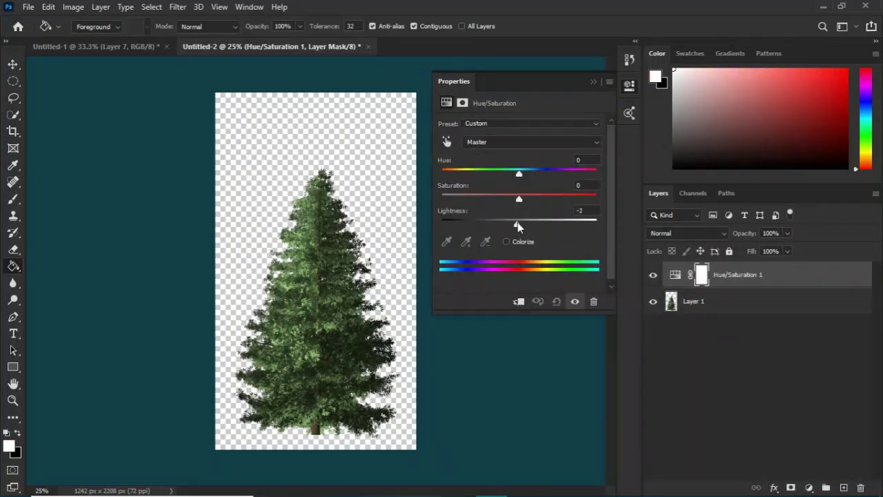
drag(519, 225, 436, 225)
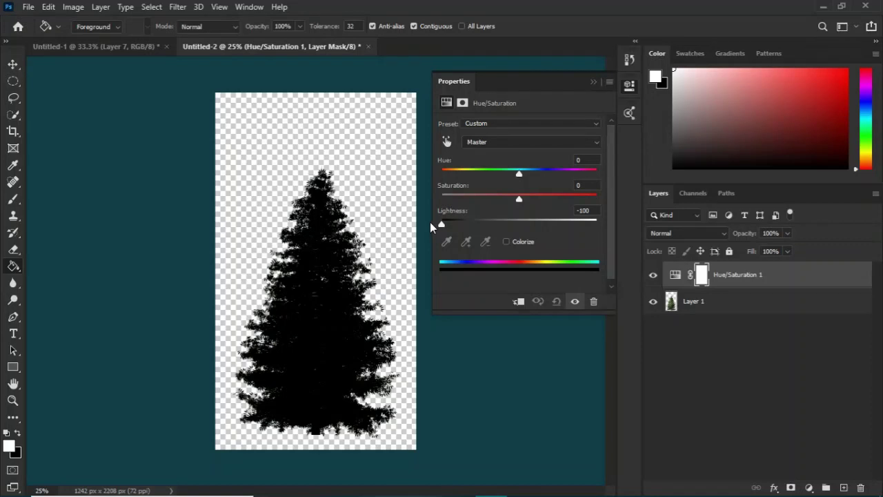
click(591, 83)
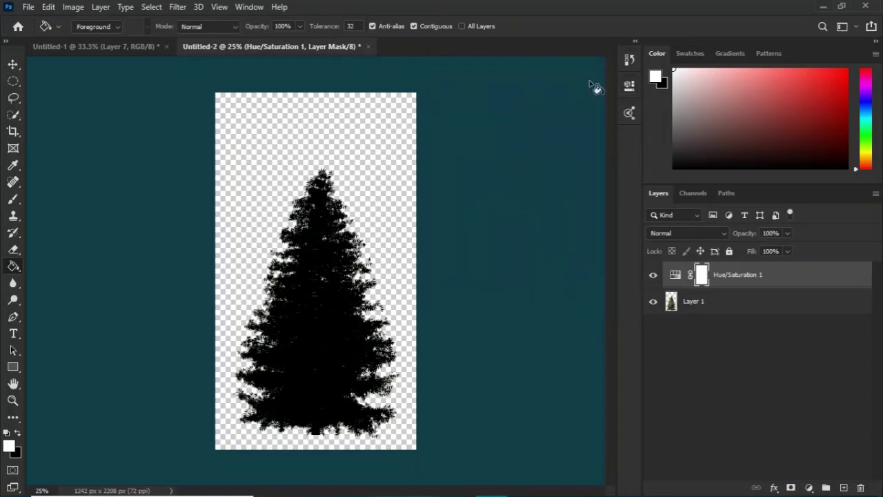
click(736, 299)
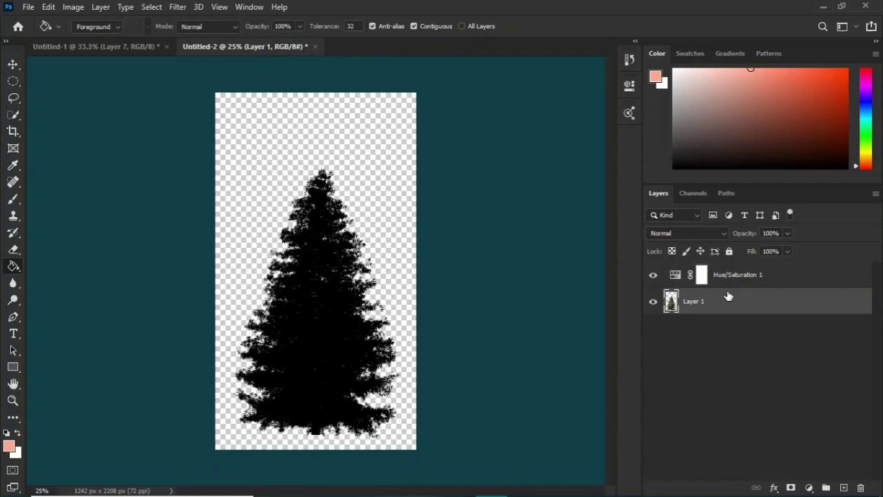
Define the black spruce as a brush preset named 'tree', then return to Untitled-1
click(50, 6)
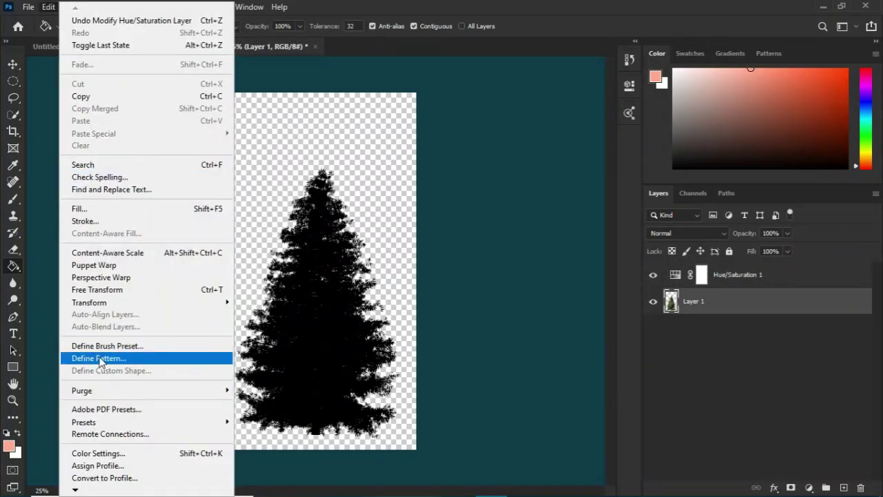
click(103, 348)
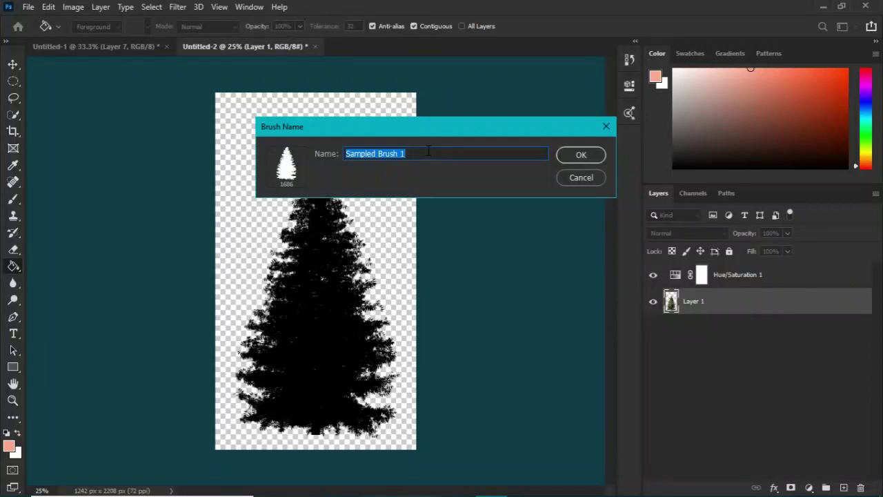
key(BackSpace)
text(tree)
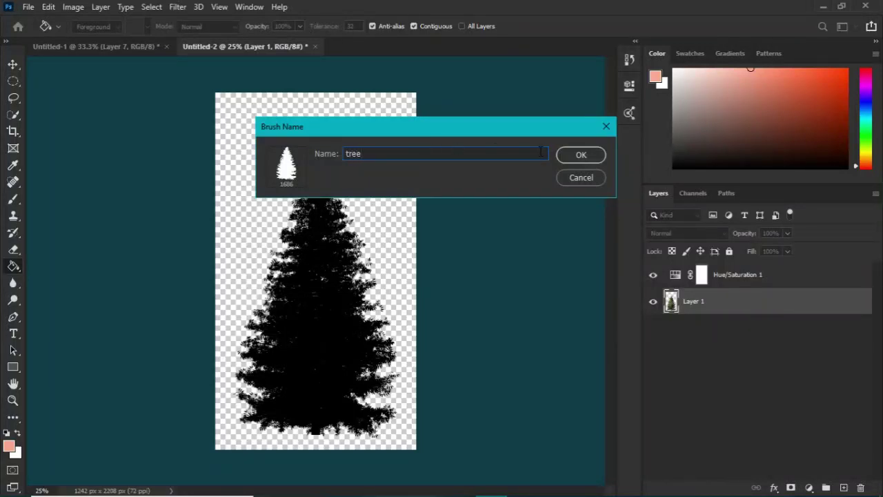
click(578, 154)
key(b)
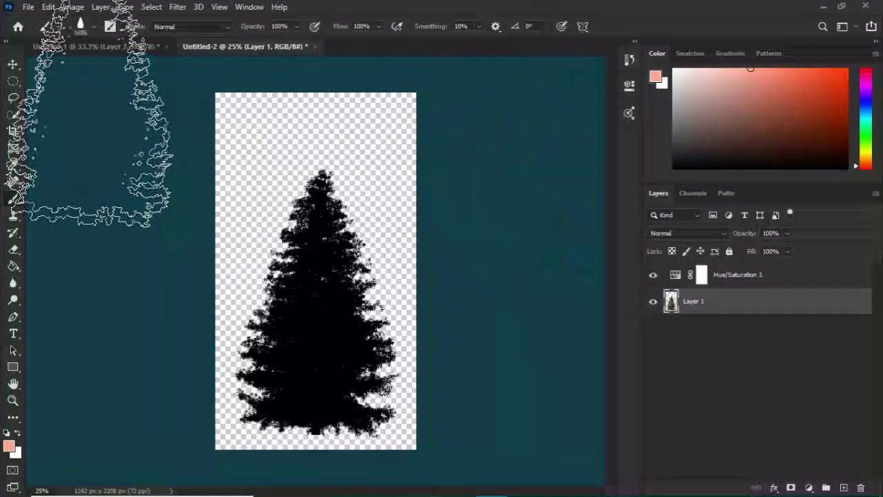
click(71, 44)
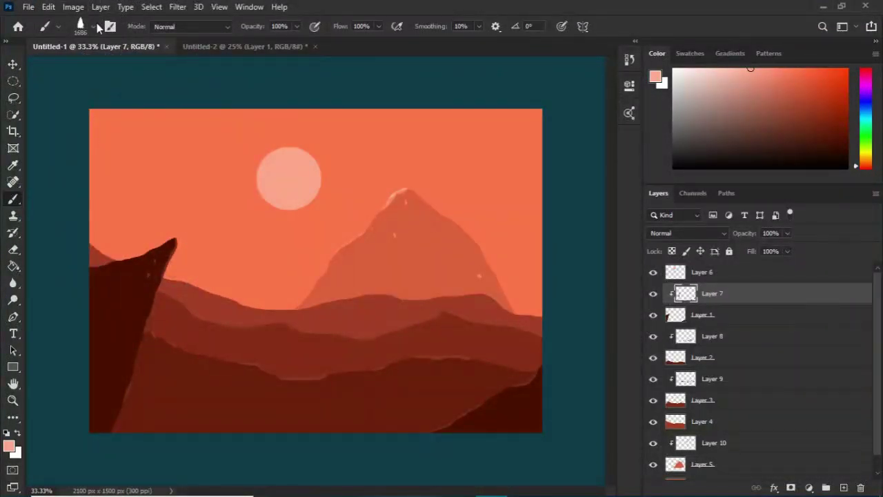
click(94, 27)
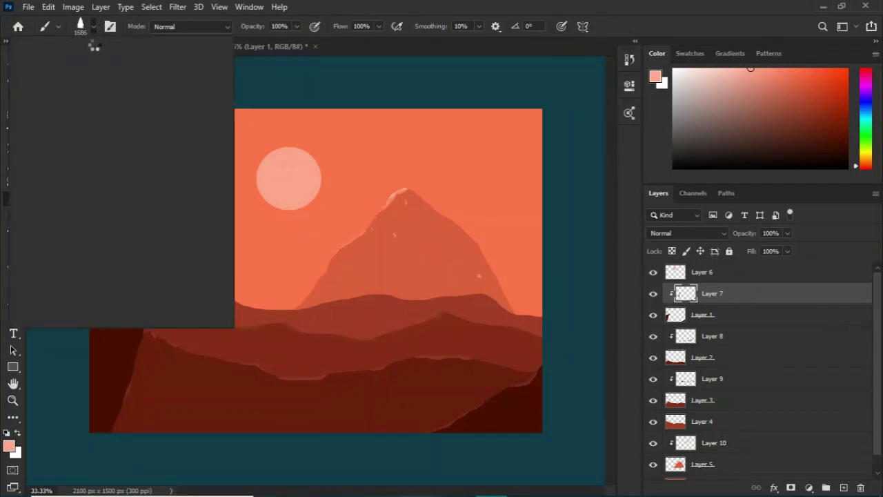
Set the tree brush size to 401 px
click(93, 27)
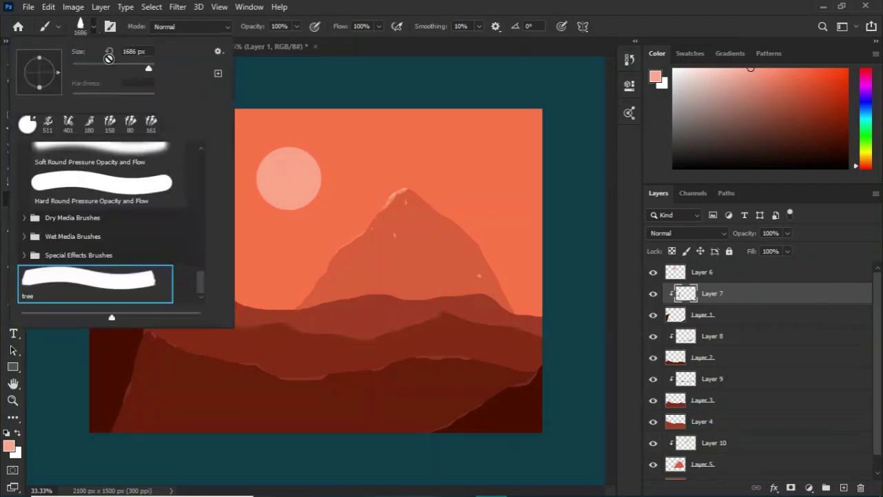
drag(147, 69, 145, 67)
text(401)
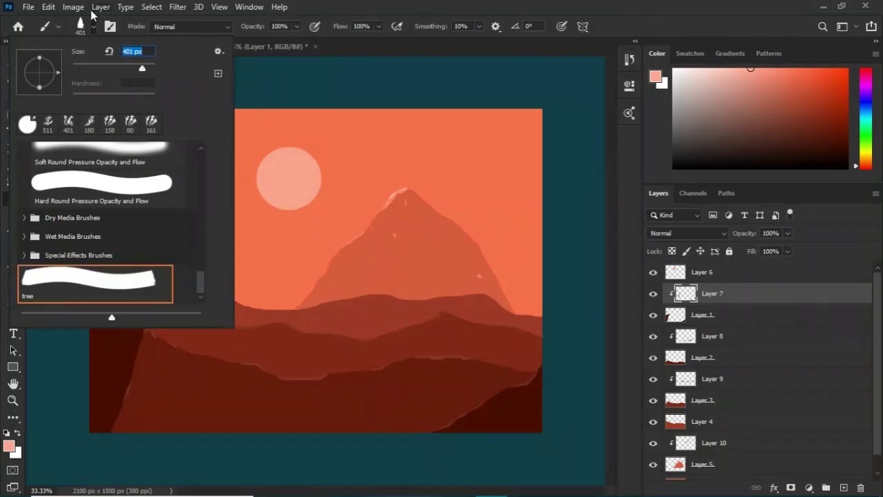
click(92, 28)
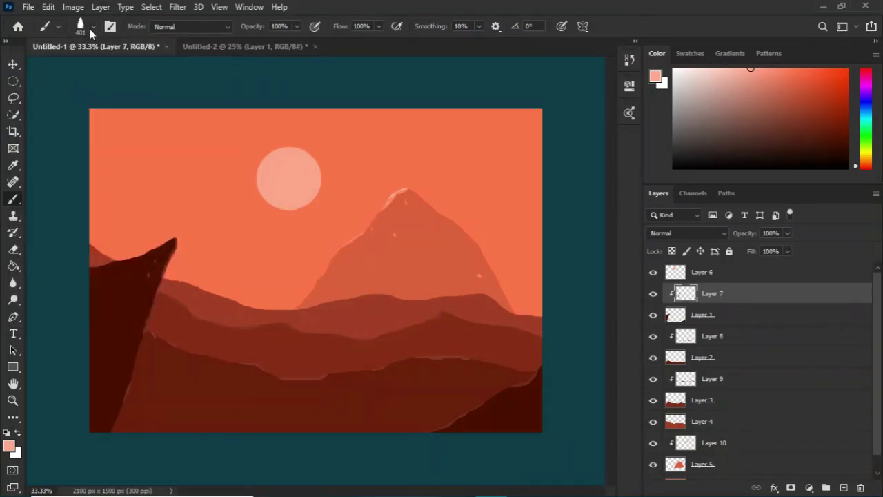
Zoom in and sample the cliff's dark brown with the Eyedropper
key(ctrl+plus)
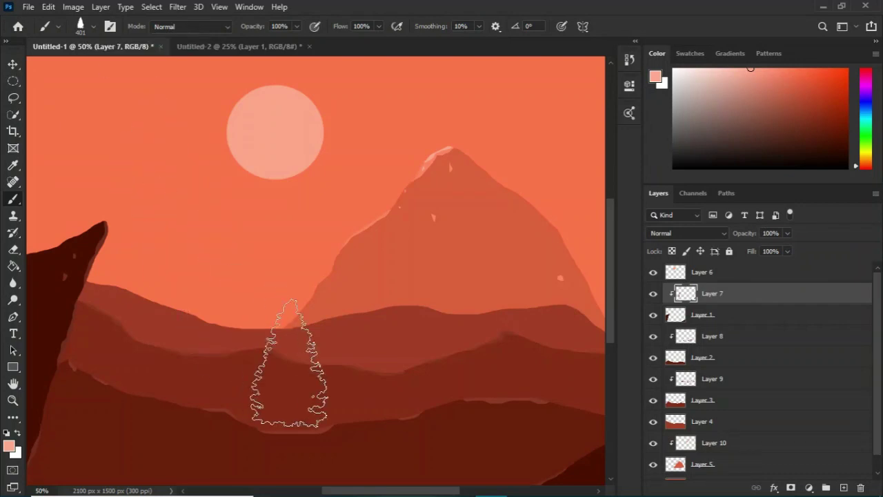
click(15, 166)
click(41, 303)
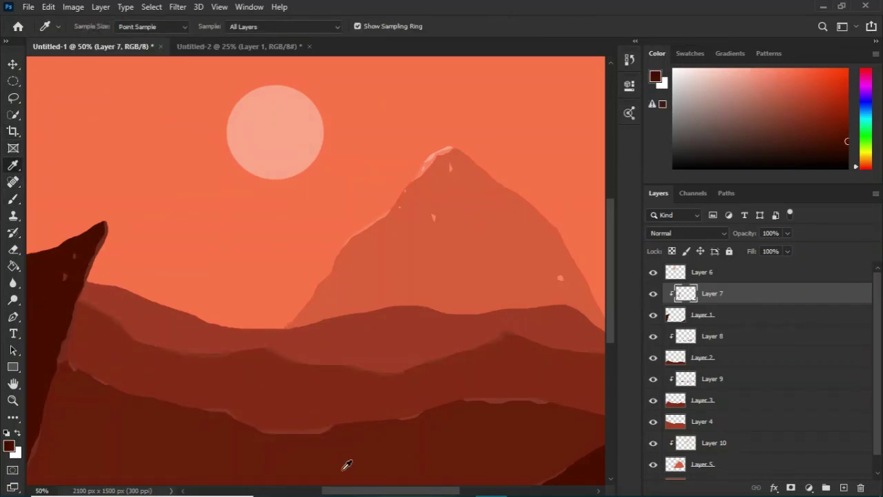
drag(351, 491, 304, 477)
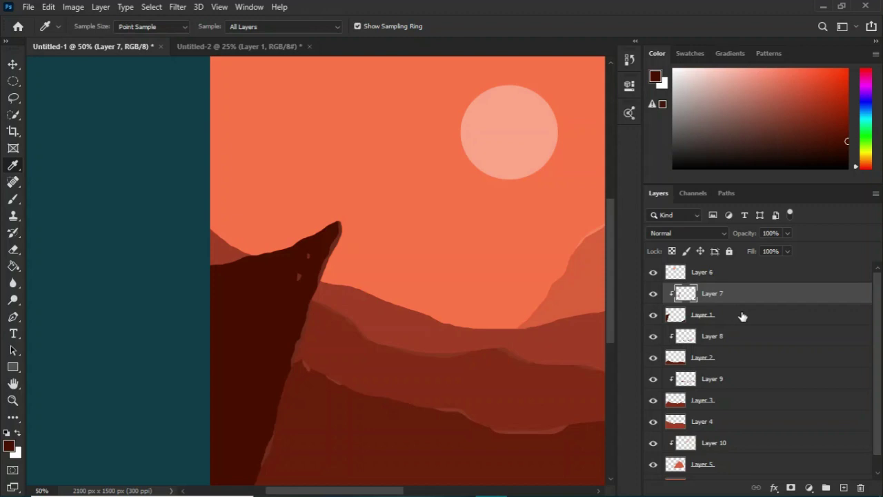
On a new layer, stamp a dark pine at the cliff's left with the tree brush
click(845, 489)
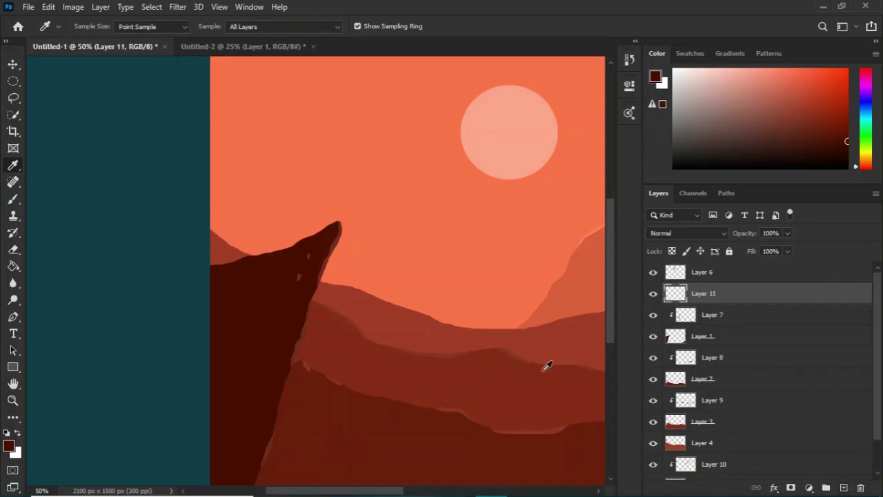
key(ctrl+plus)
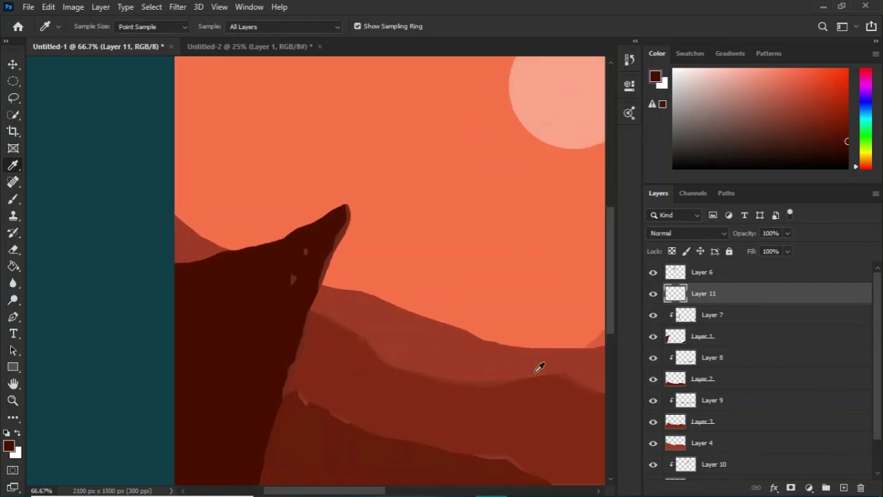
click(13, 199)
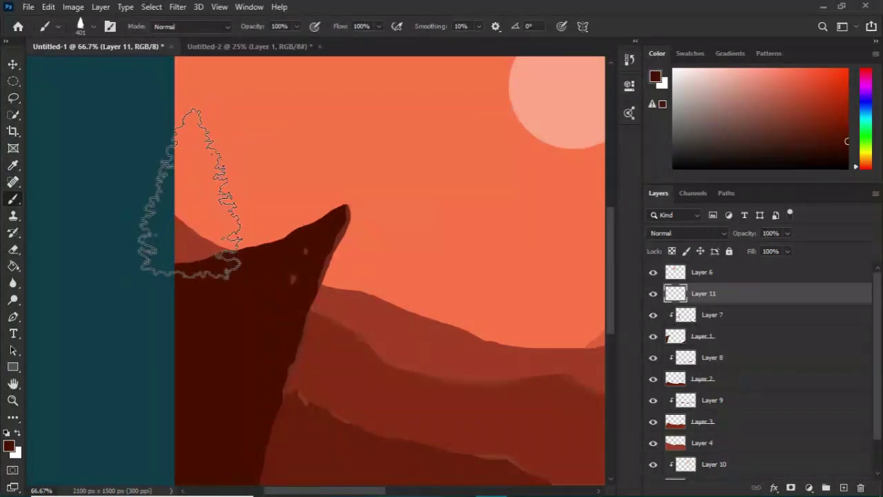
click(180, 184)
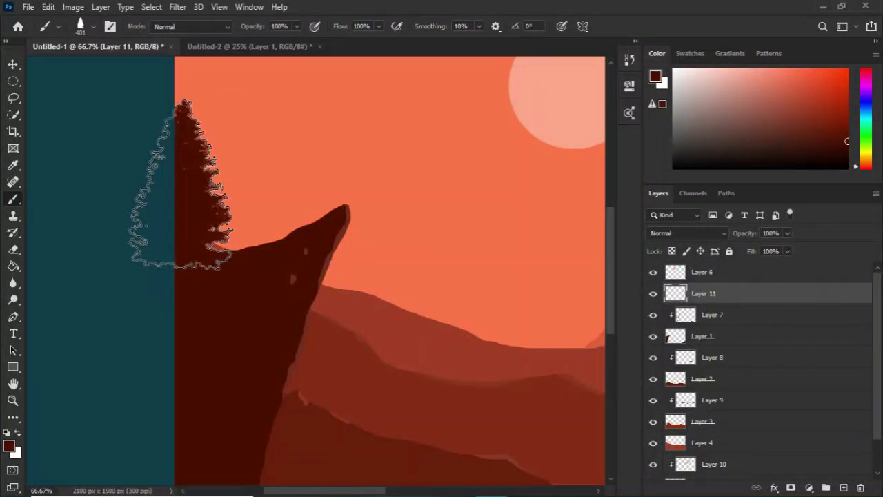
Shrink the tree brush to 183 px and stamp a smaller pine on the cliff top
click(92, 26)
drag(136, 68, 127, 68)
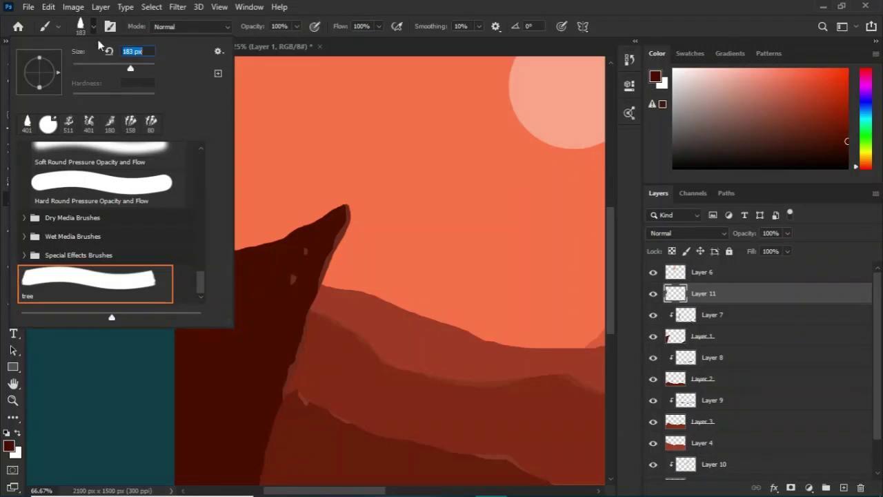
key(Return)
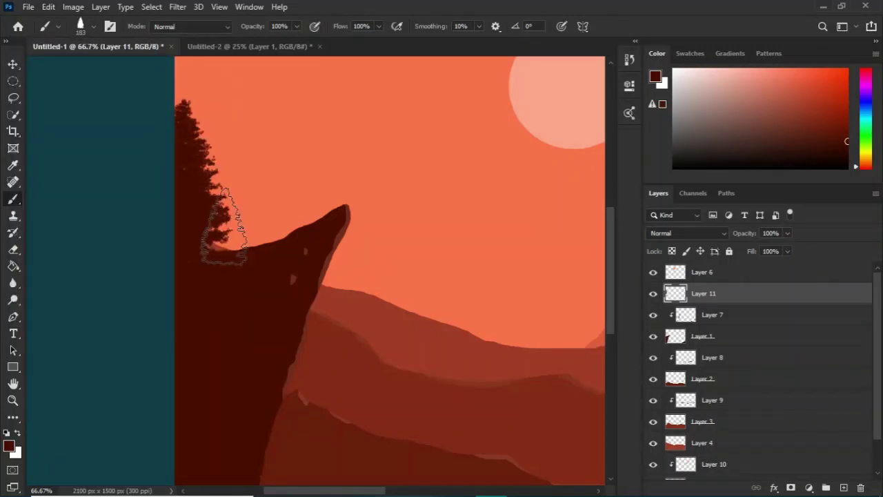
click(224, 227)
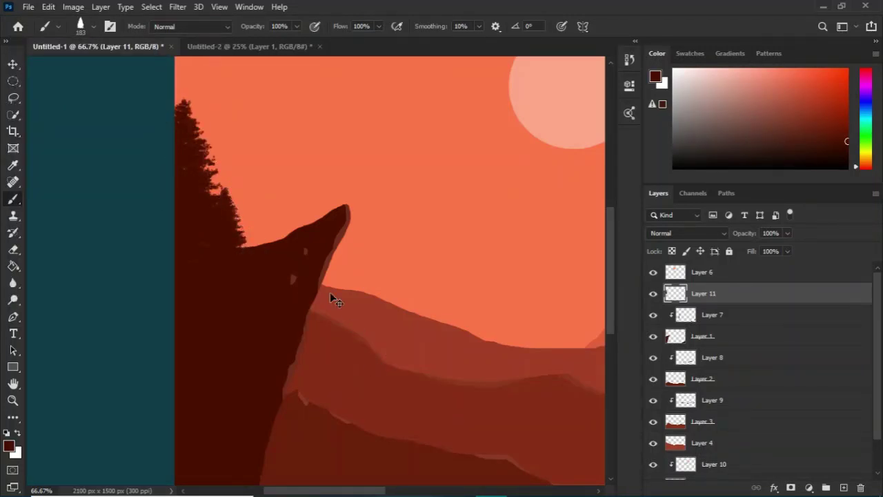
key(ctrl+z)
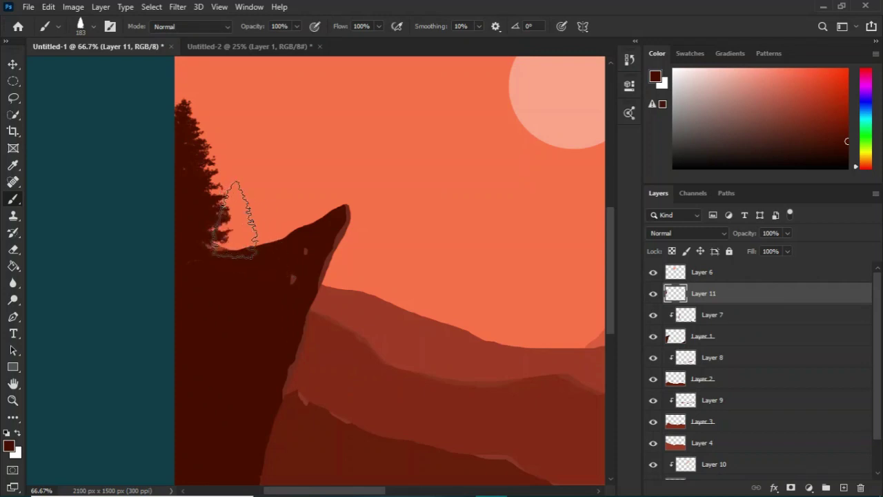
click(234, 219)
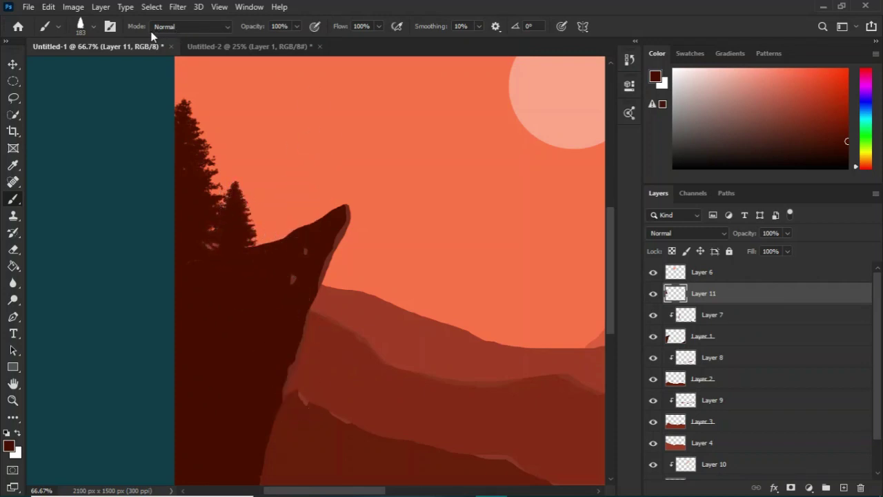
scroll(423, 286, down, 2)
scroll(437, 276, down, 2)
scroll(410, 272, down, 2)
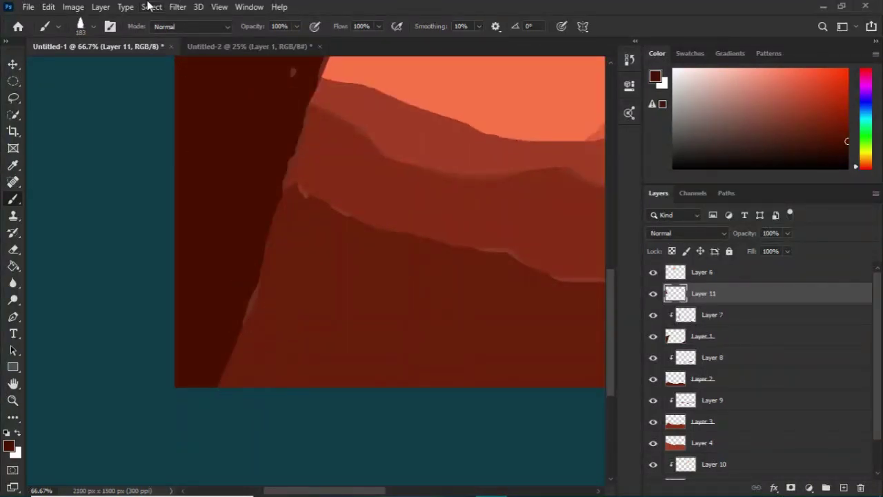
Set the tree brush size to 401 px
click(93, 27)
drag(131, 67, 150, 69)
click(95, 28)
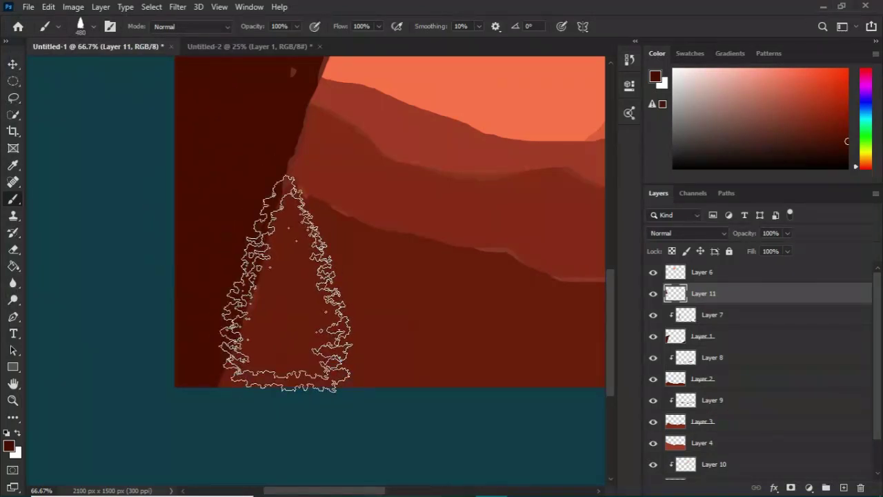
click(94, 27)
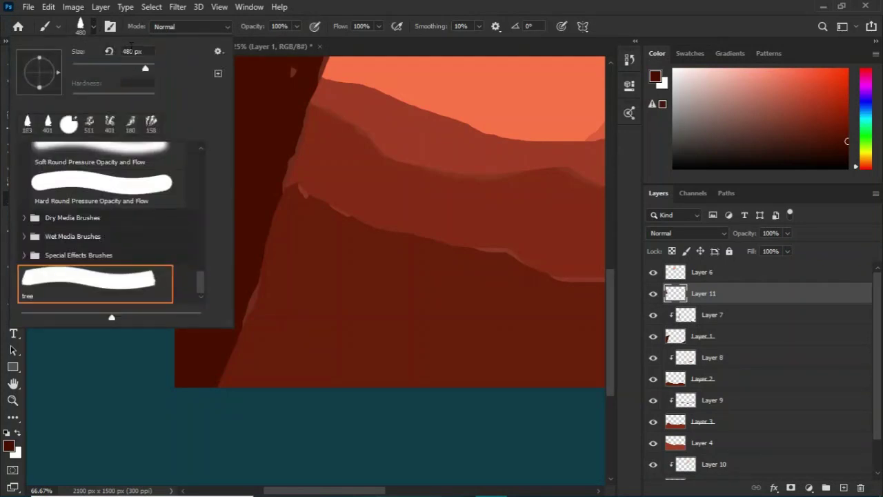
key(BackSpace)
key(BackSpace)
text(01)
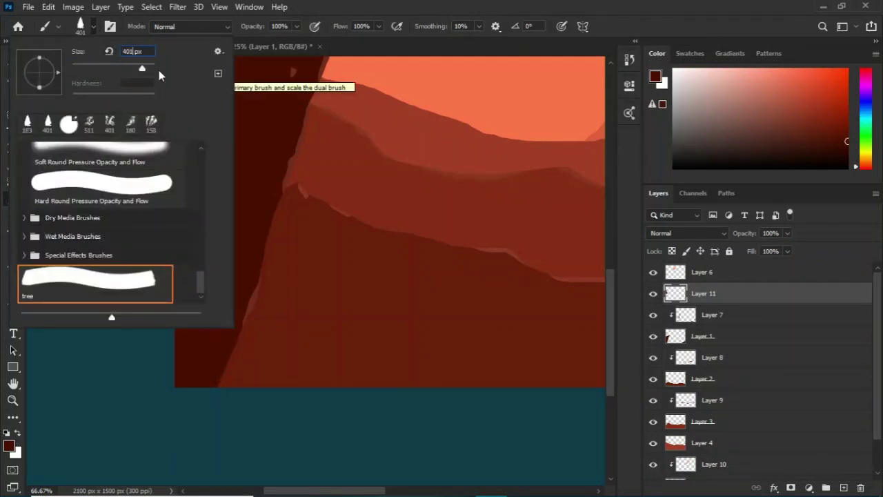
key(Return)
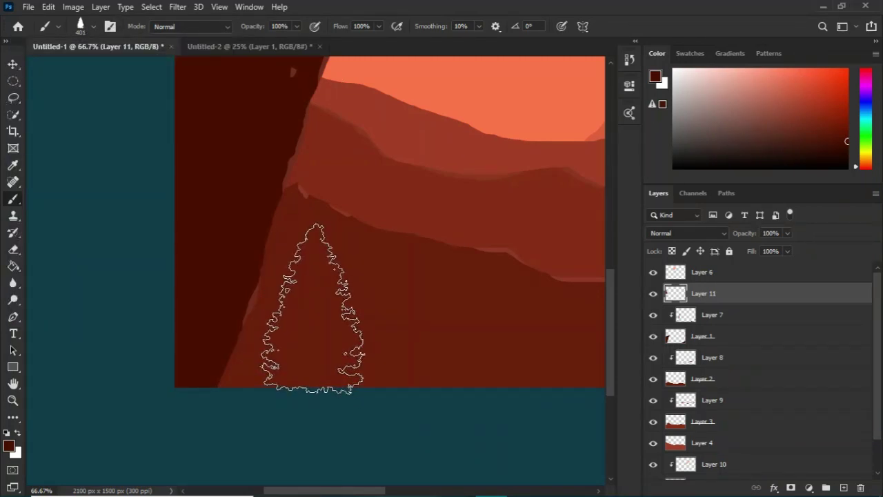
Stamp tall and small pines along the foreground ridge
click(319, 308)
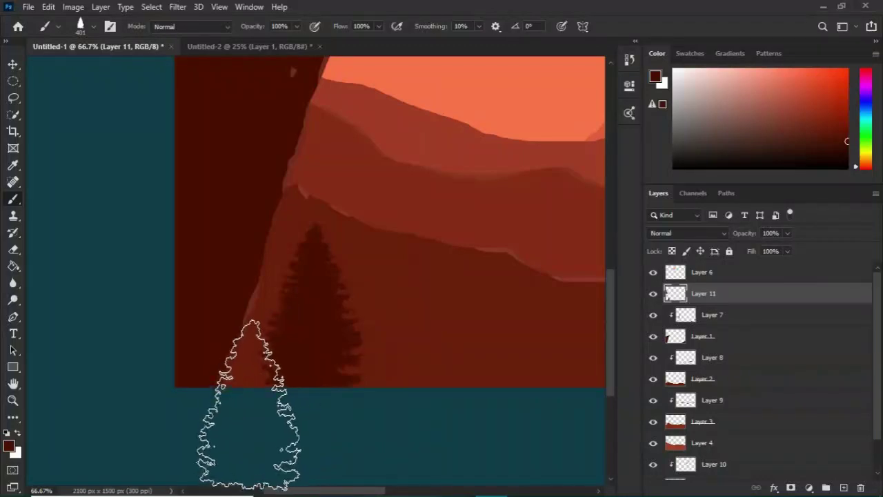
click(231, 449)
click(253, 407)
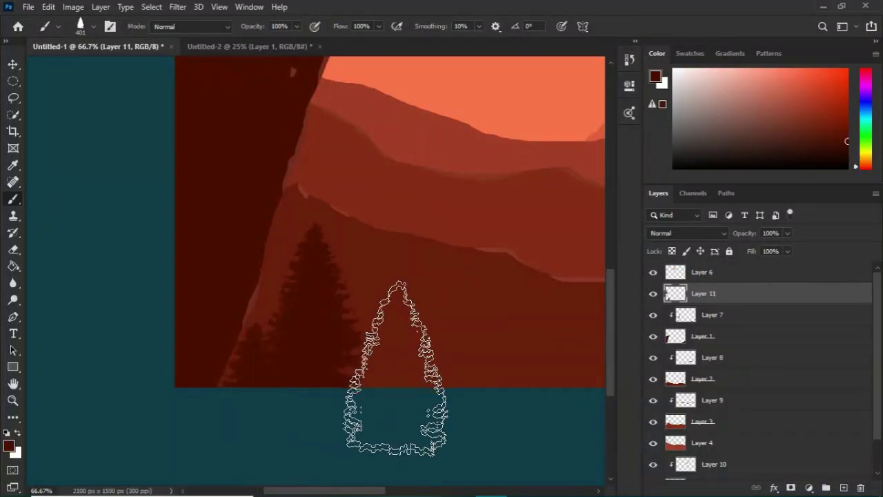
drag(376, 491, 411, 492)
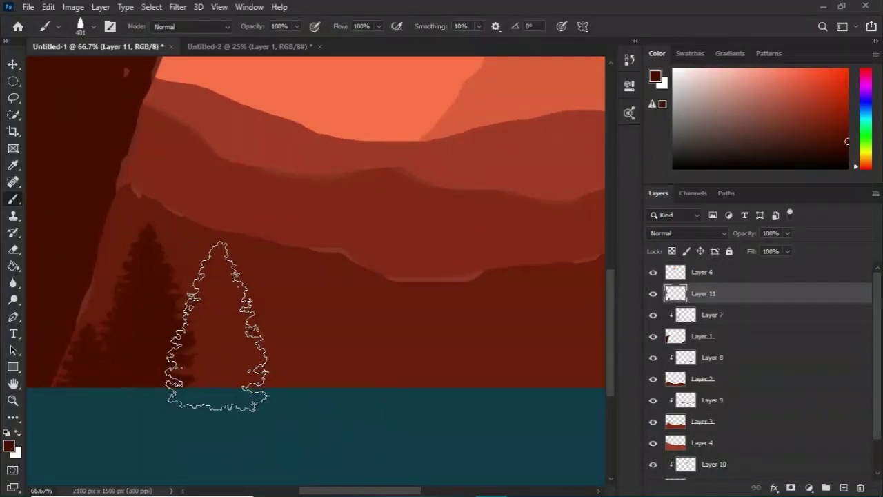
click(276, 332)
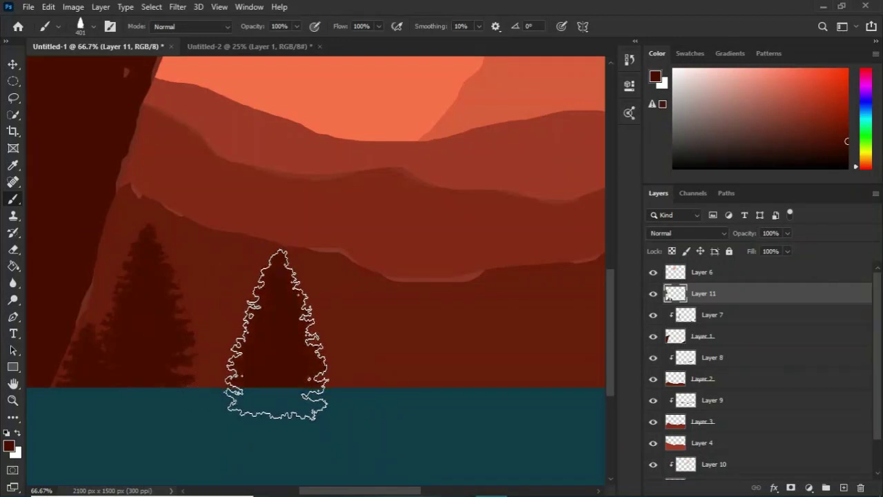
click(227, 380)
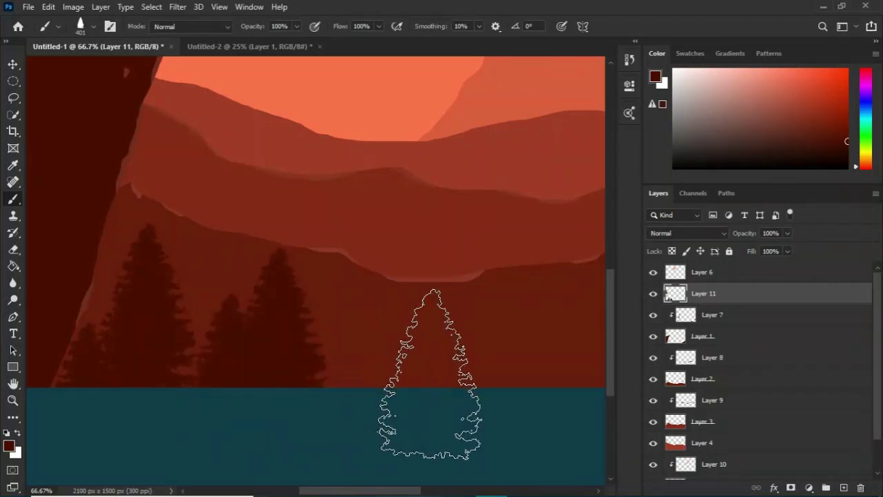
click(431, 373)
click(355, 388)
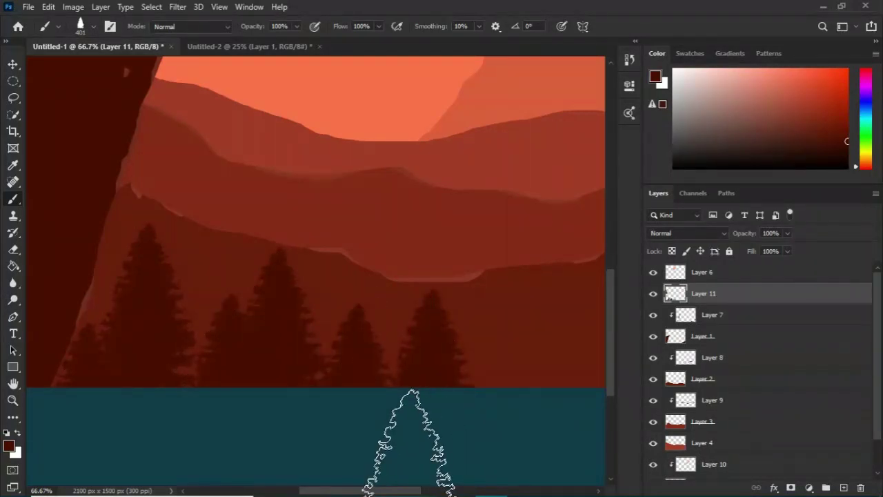
Add more pines on the right foreground hills and the bottom ridge
drag(548, 459, 454, 459)
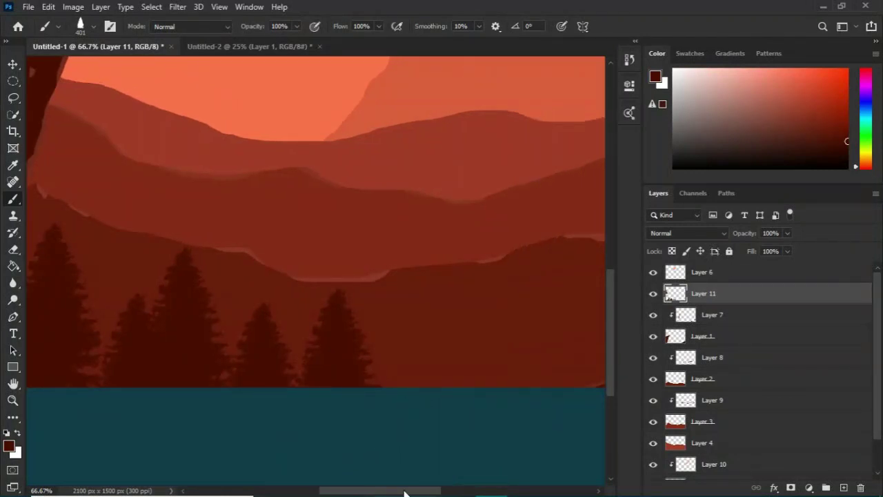
drag(404, 489, 490, 489)
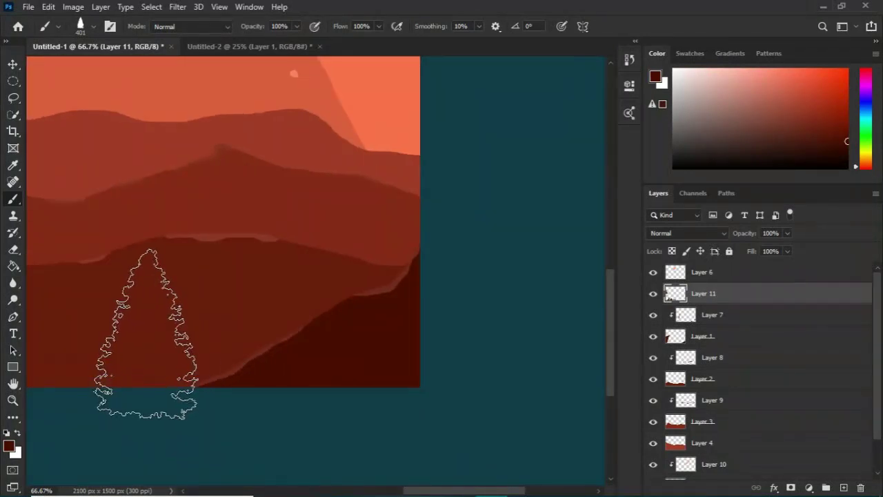
click(144, 332)
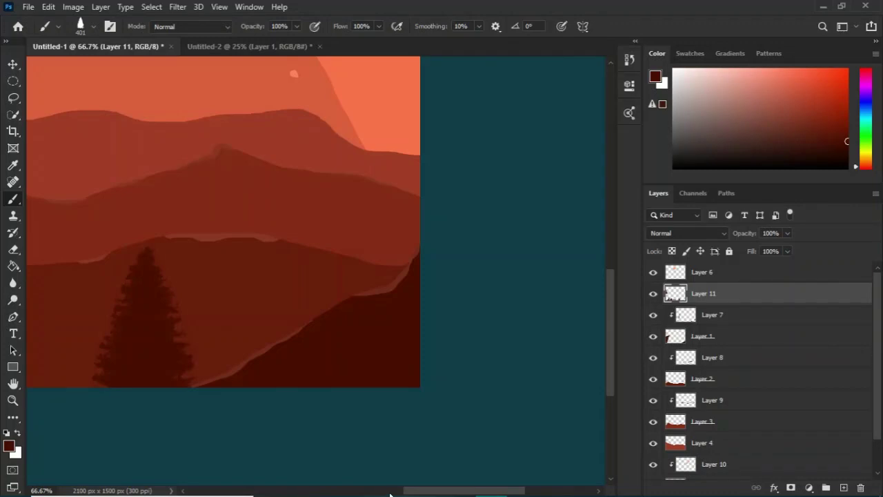
drag(411, 492, 357, 492)
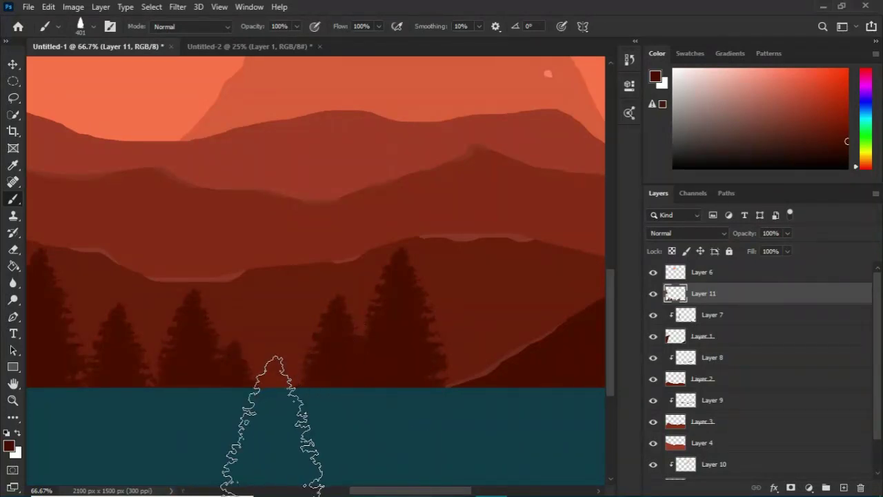
click(274, 384)
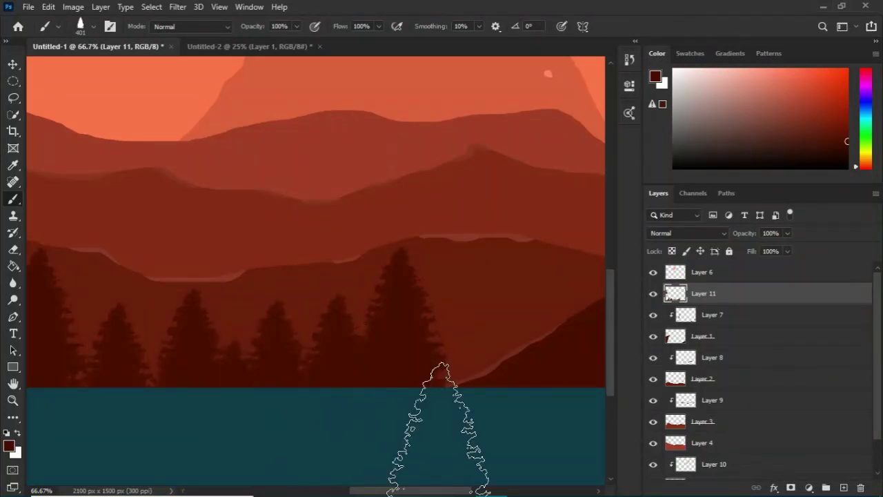
click(94, 26)
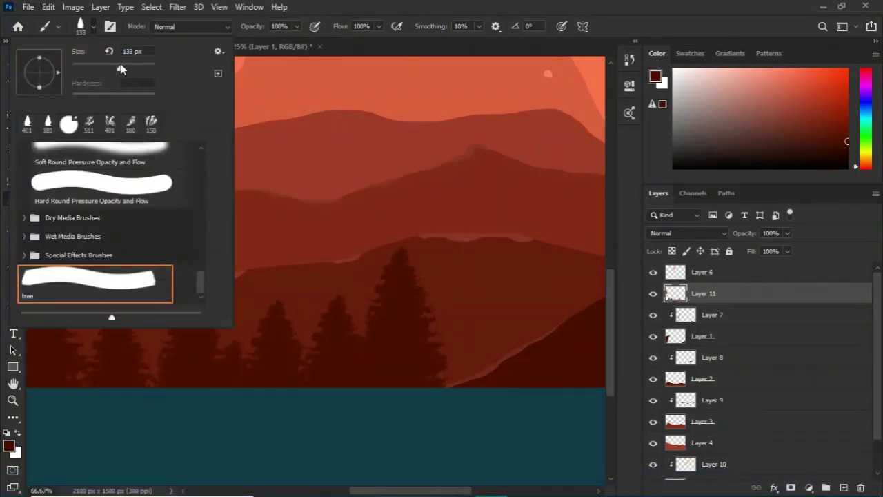
click(97, 30)
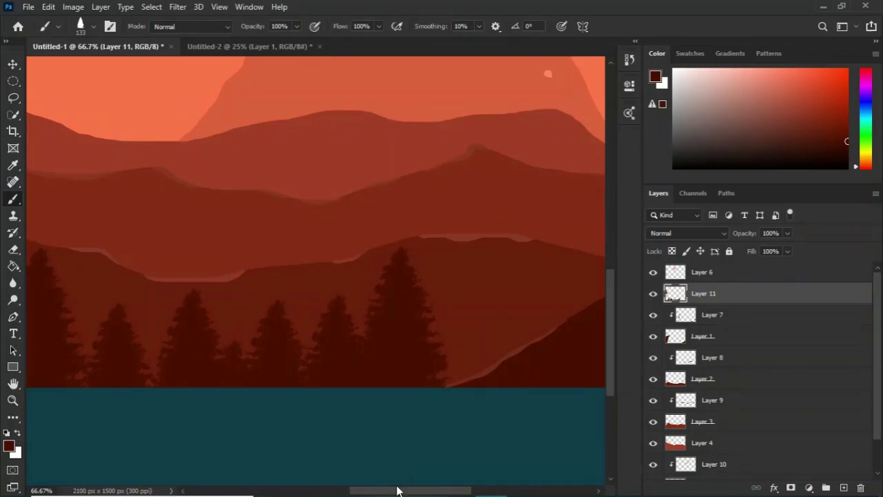
Stamp four pines on the right slope, then add new Layer 12 above Layer 8
drag(399, 491, 449, 491)
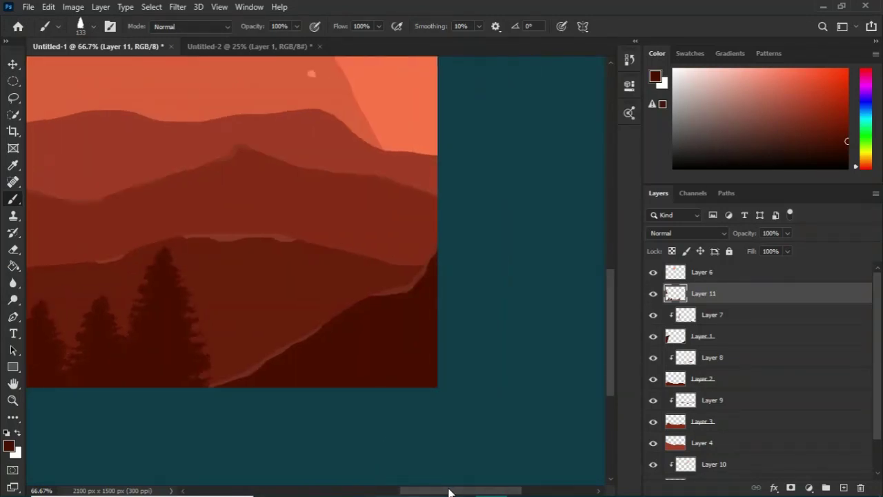
click(439, 239)
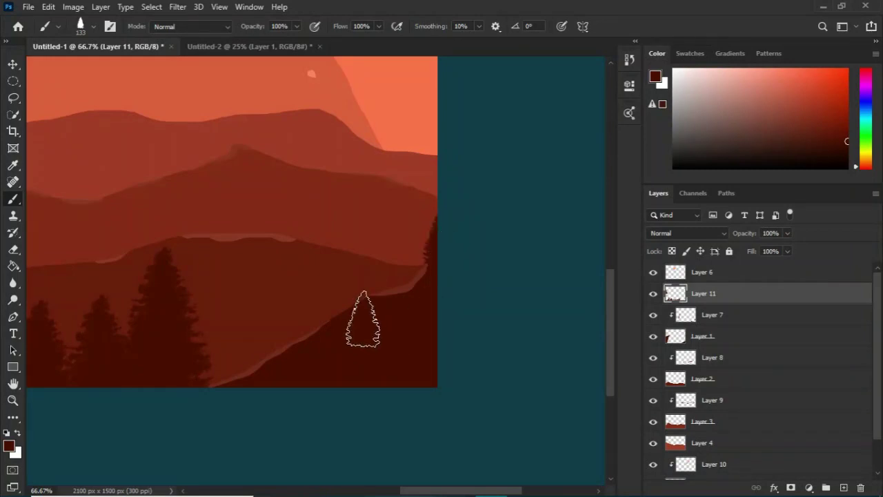
click(344, 295)
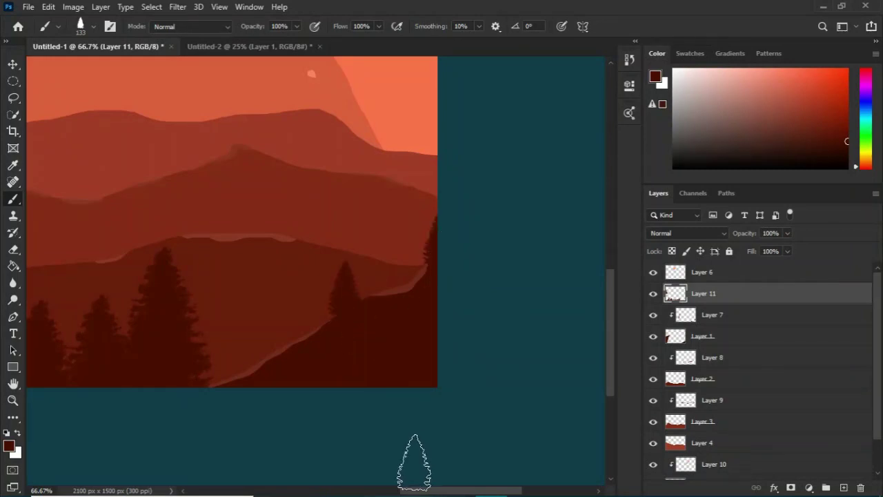
click(364, 301)
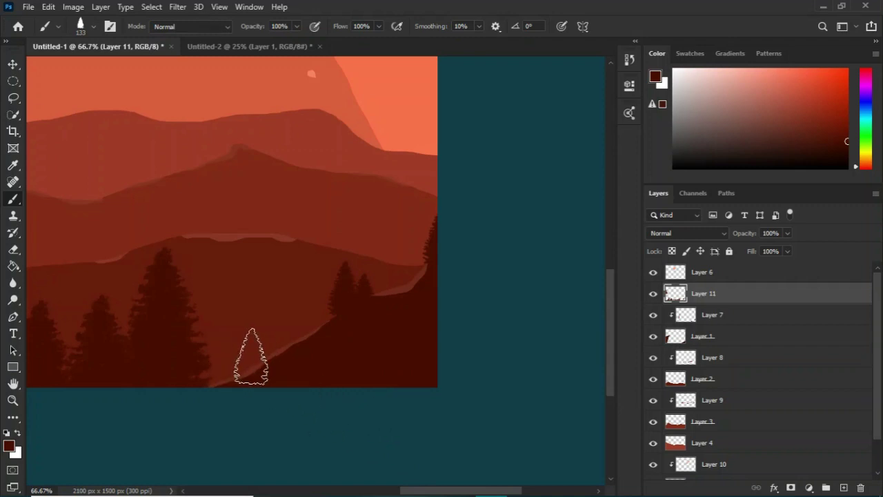
click(249, 352)
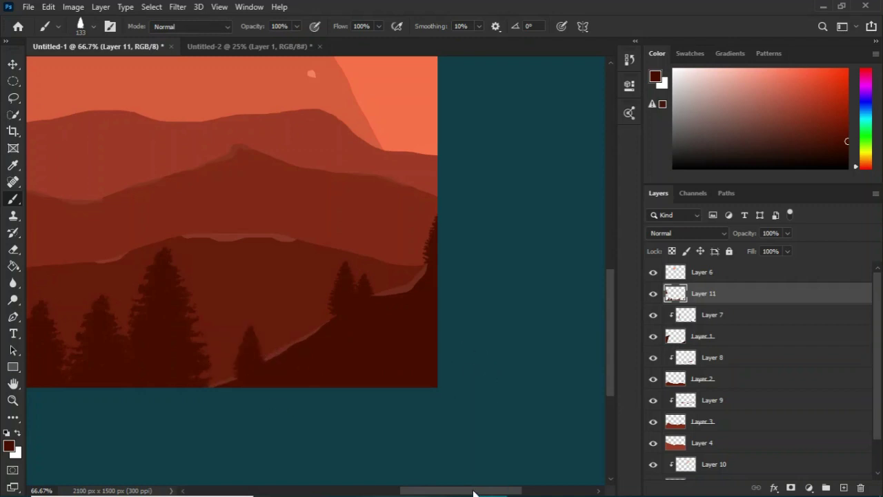
click(737, 360)
click(843, 488)
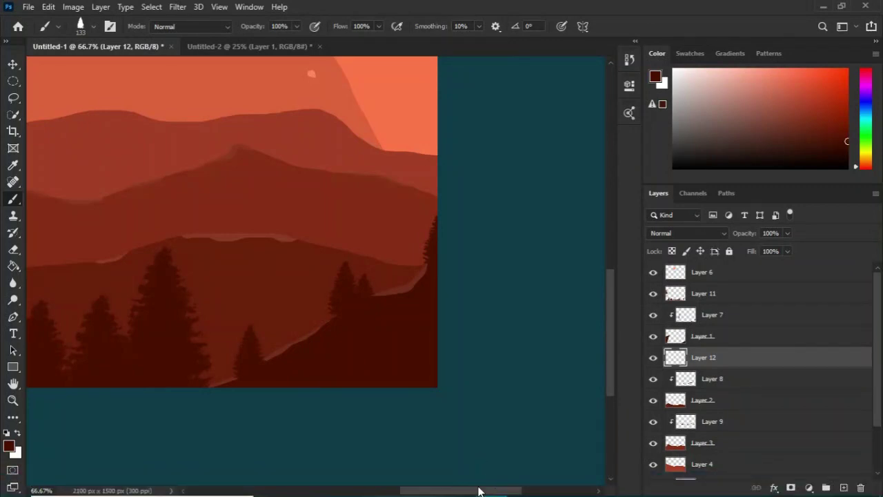
Sample the hillside's reddish-brown and set the tree brush to 80 px
drag(477, 489, 361, 481)
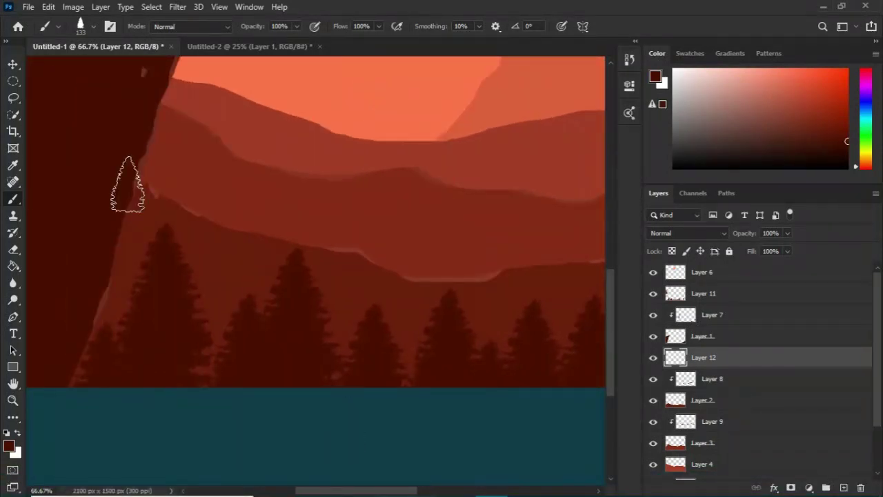
click(13, 165)
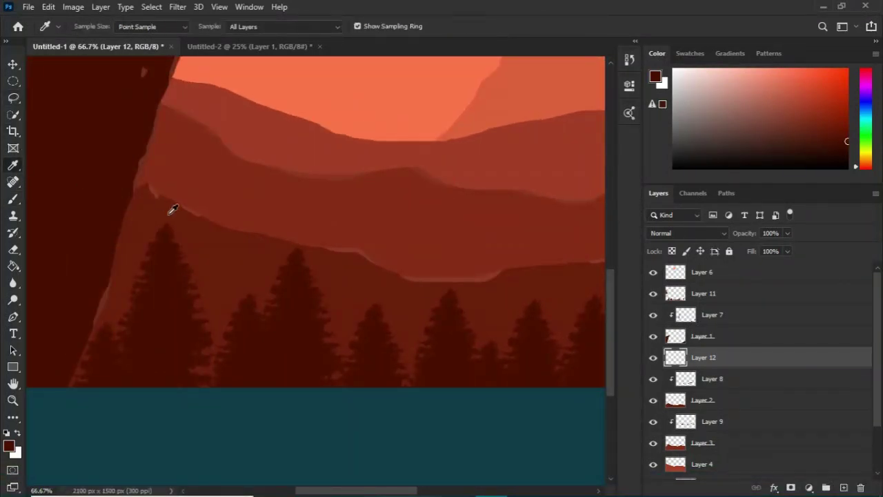
click(233, 242)
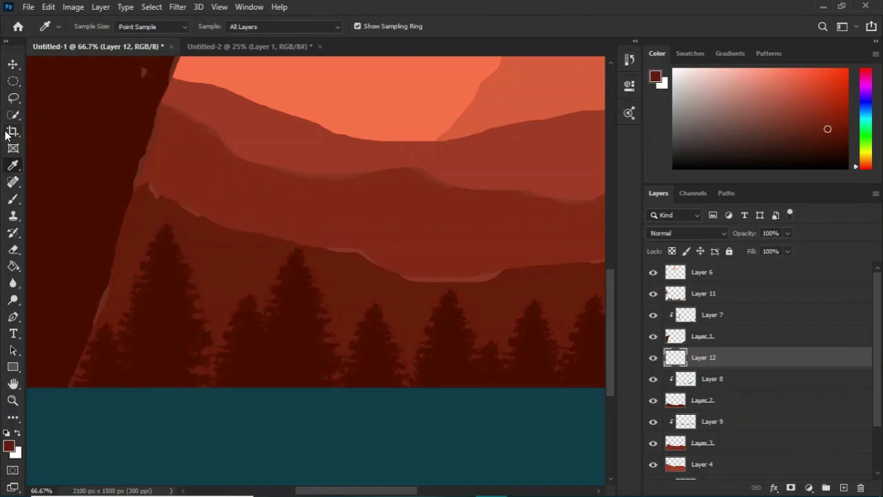
click(12, 199)
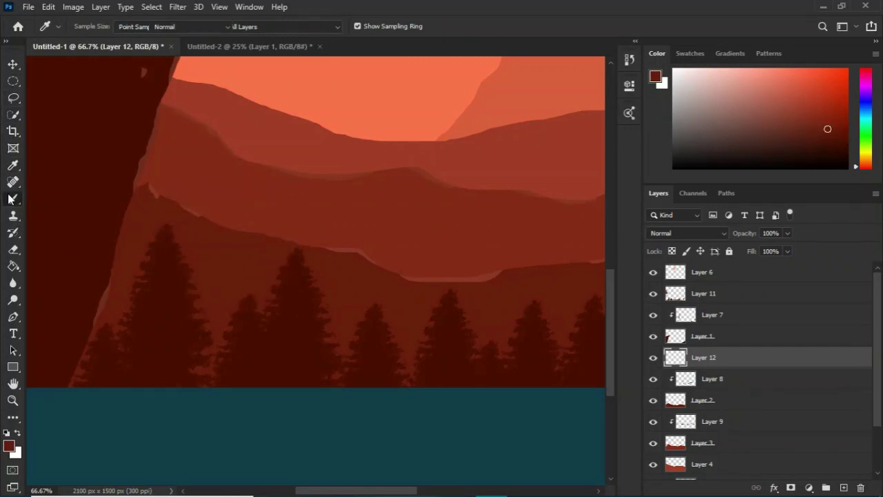
click(95, 27)
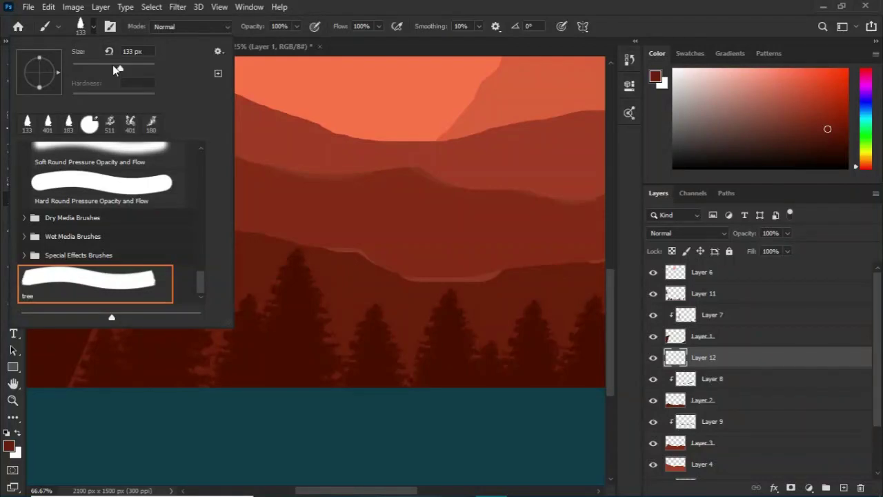
click(94, 28)
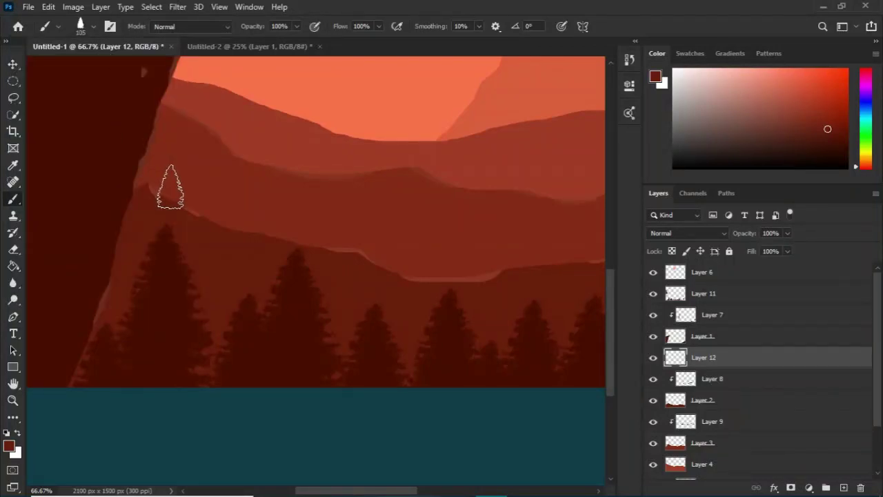
click(94, 27)
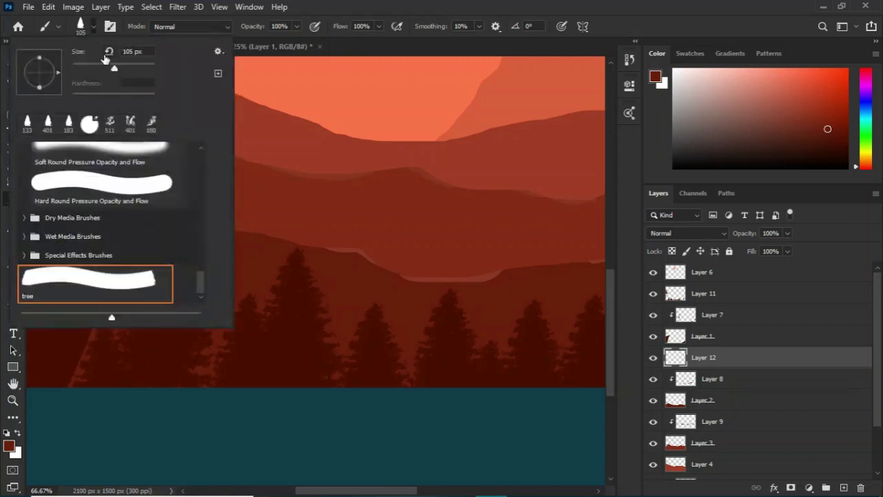
click(105, 67)
click(97, 24)
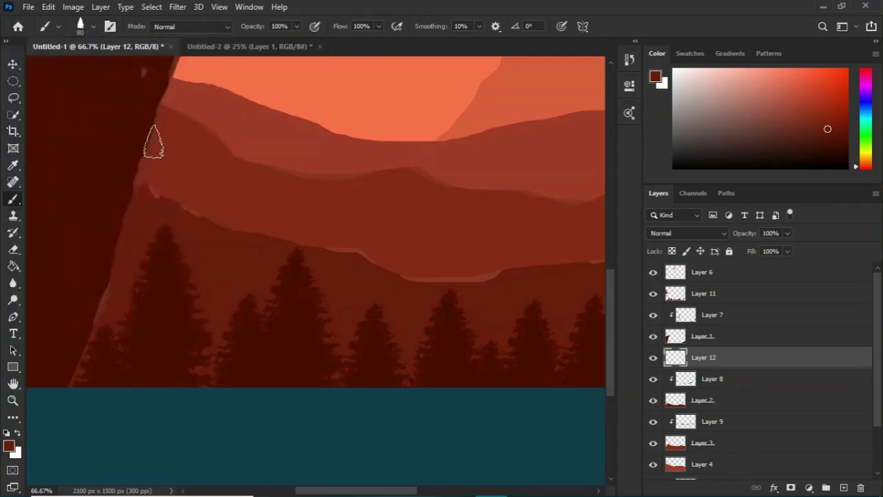
Stamp a row of small pines along the middle hillside ridge
click(249, 221)
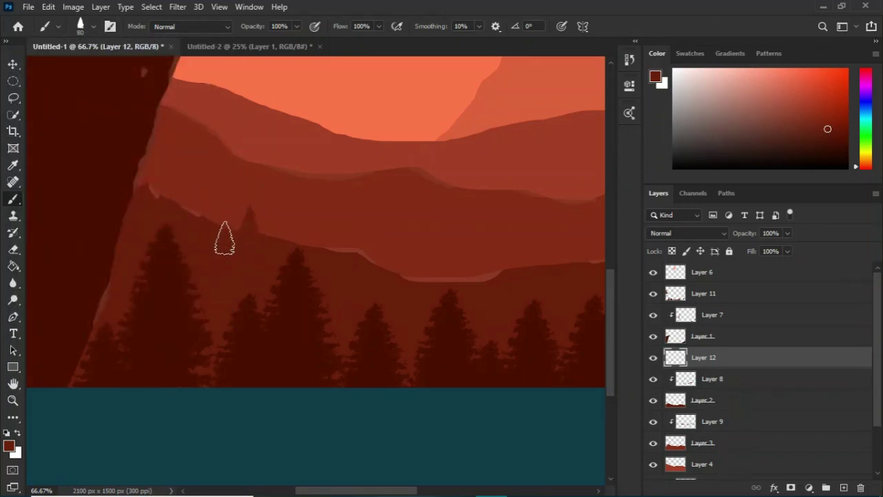
click(236, 224)
click(212, 210)
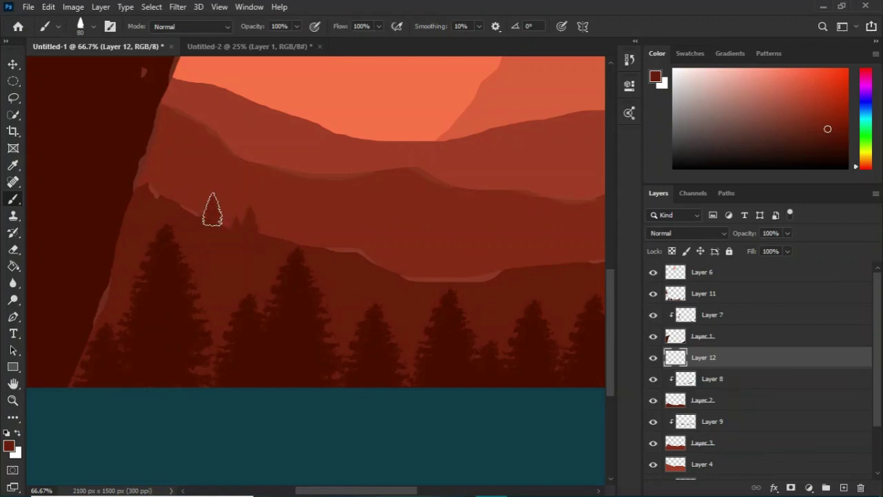
click(173, 191)
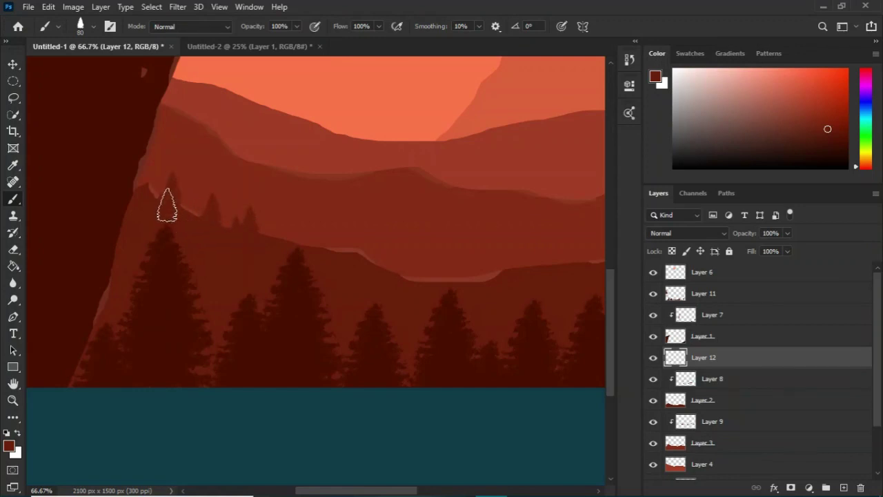
click(135, 181)
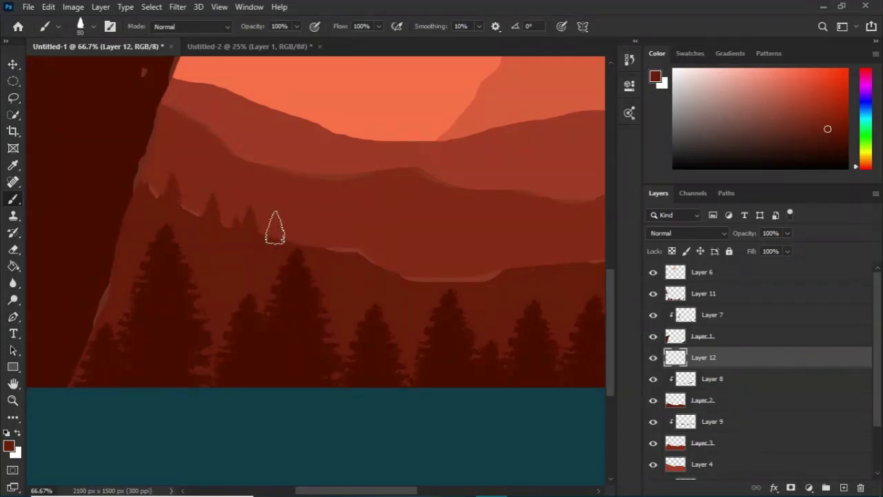
click(275, 225)
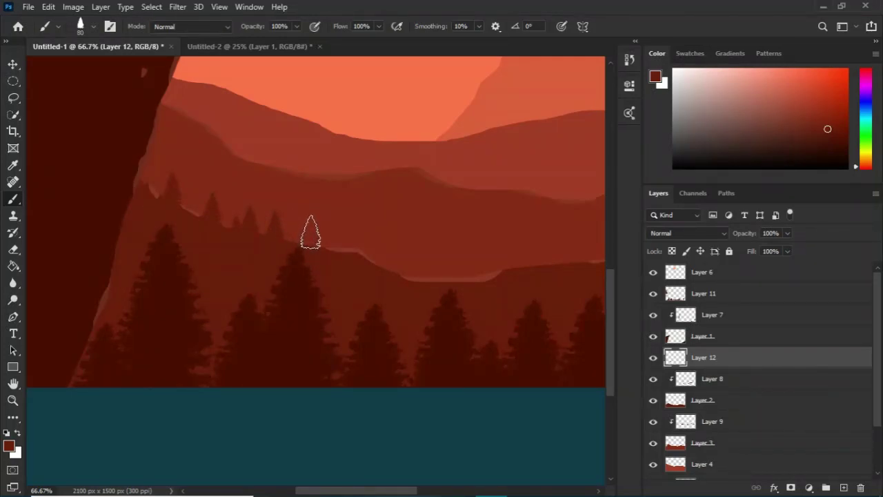
click(311, 233)
click(390, 260)
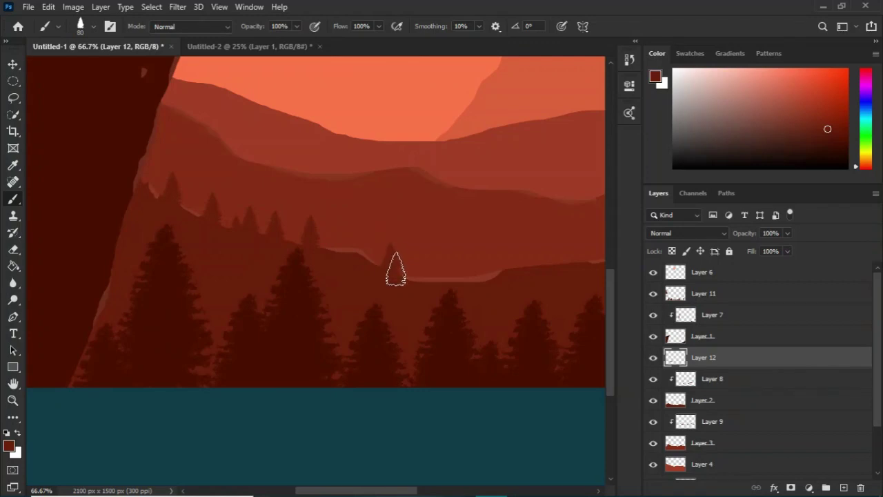
click(405, 269)
click(471, 267)
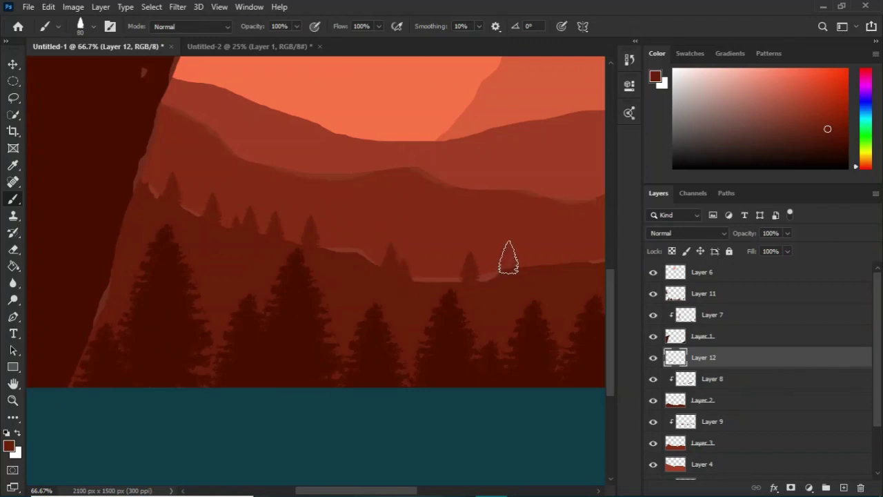
click(507, 262)
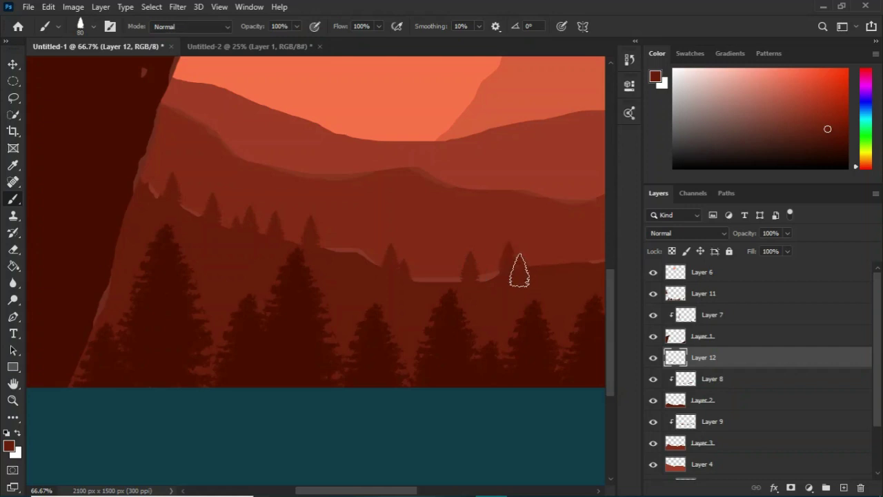
Stamp nine more small pines across the distant ridge, then zoom out
drag(404, 491, 501, 491)
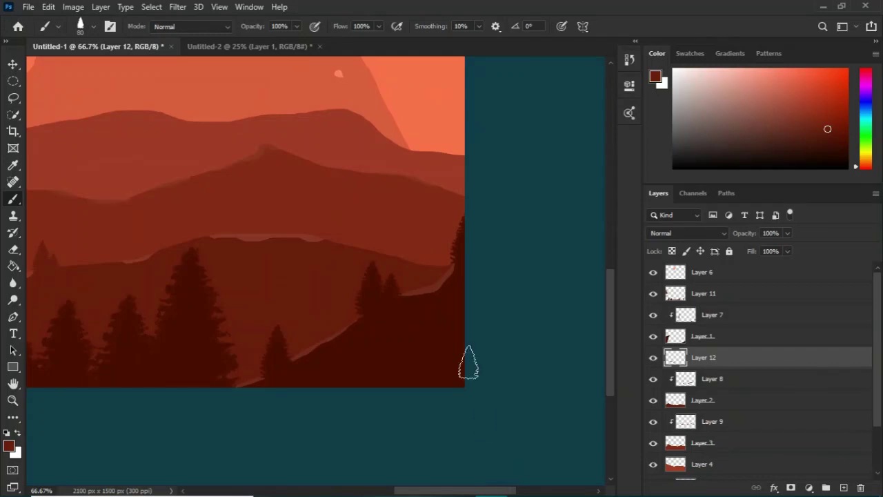
click(440, 257)
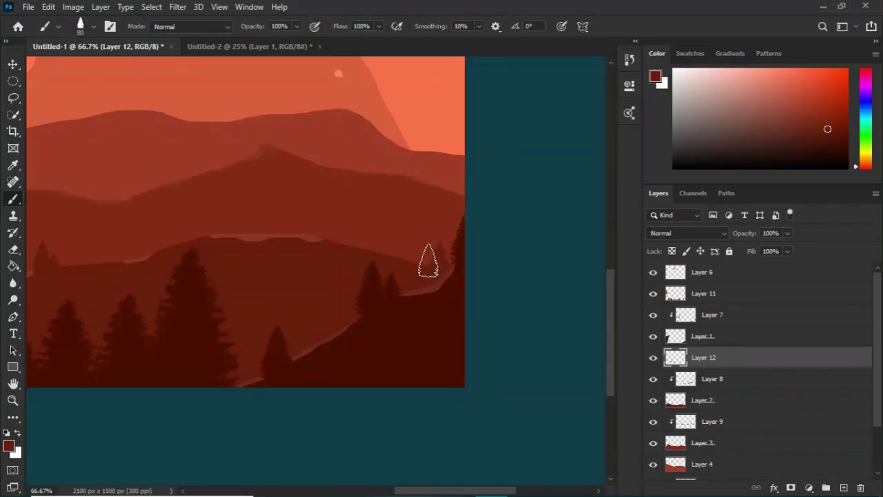
click(378, 245)
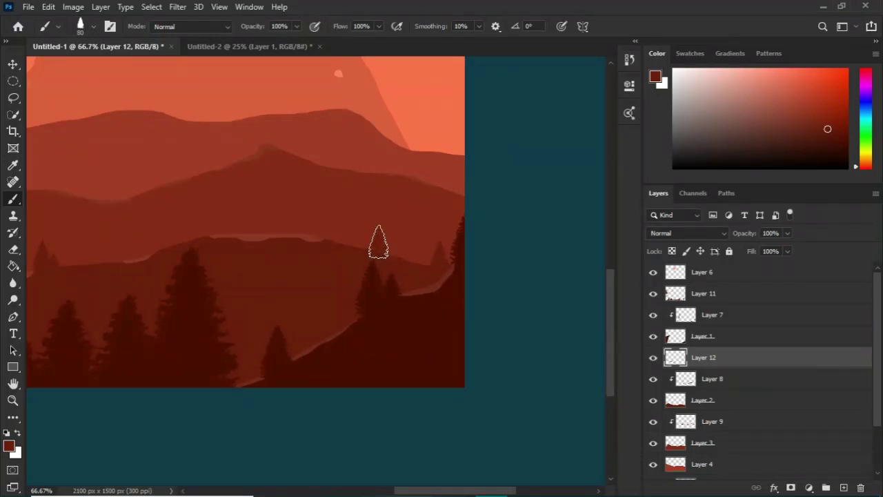
click(367, 253)
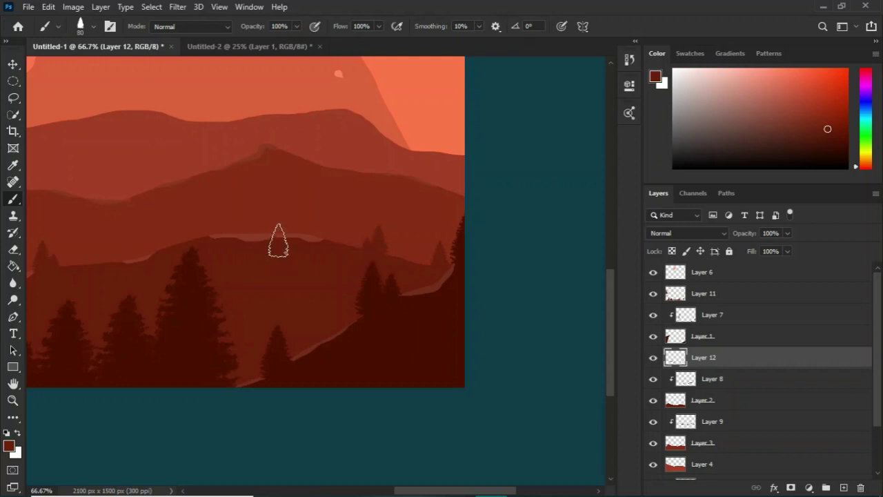
click(329, 231)
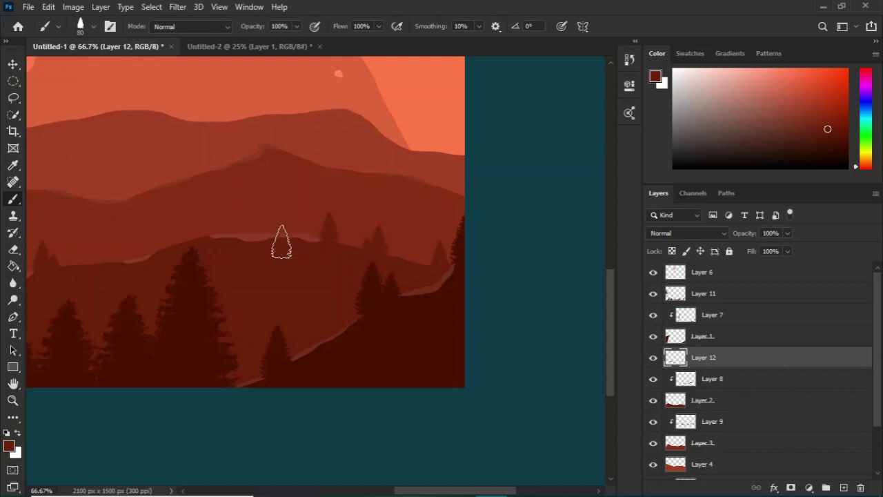
click(216, 225)
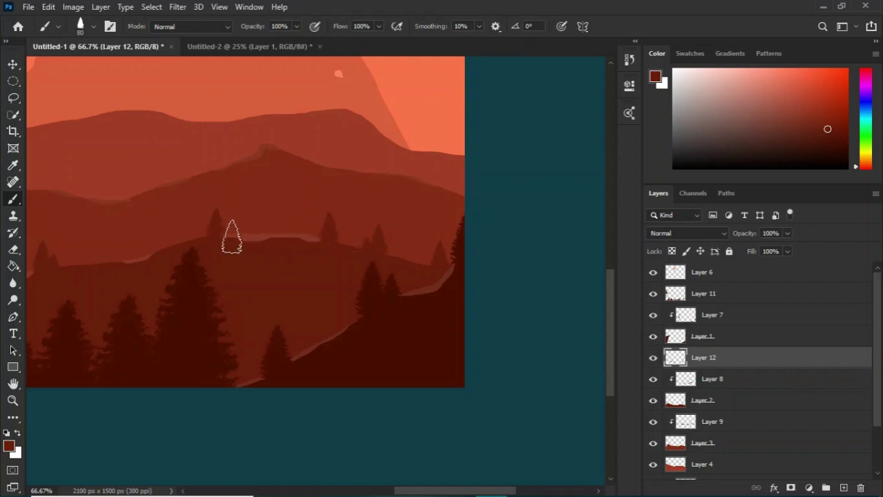
click(227, 234)
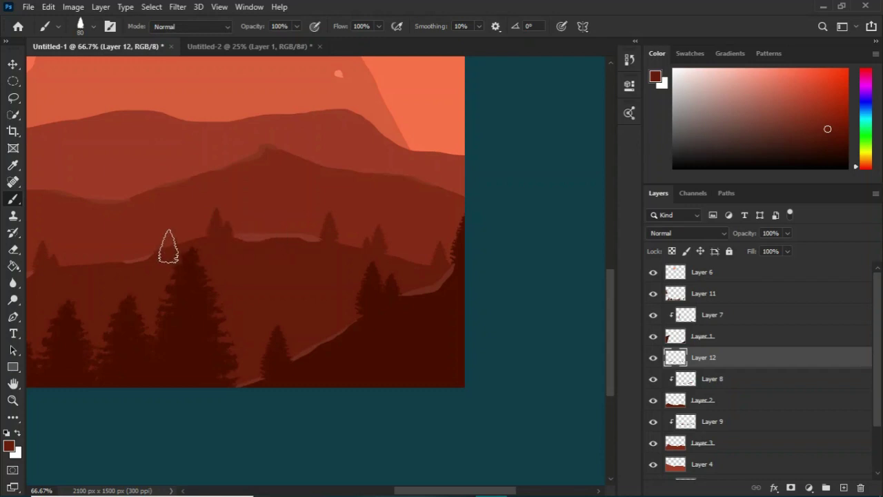
click(273, 224)
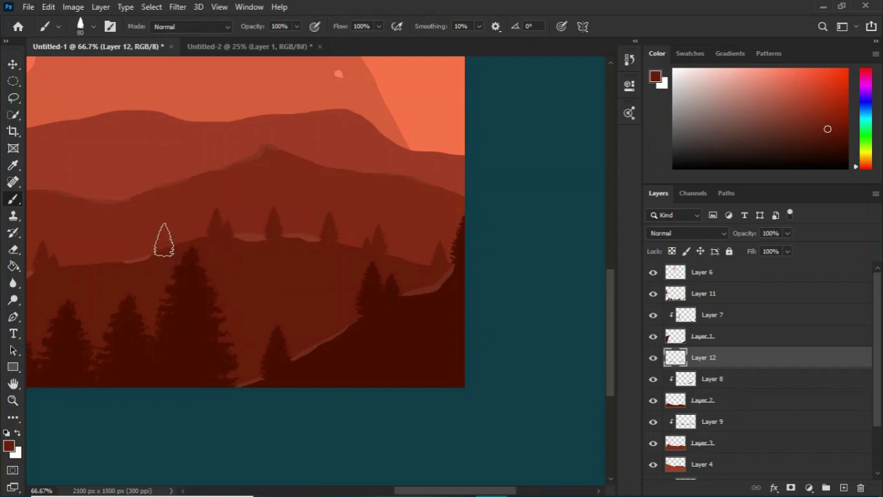
click(164, 238)
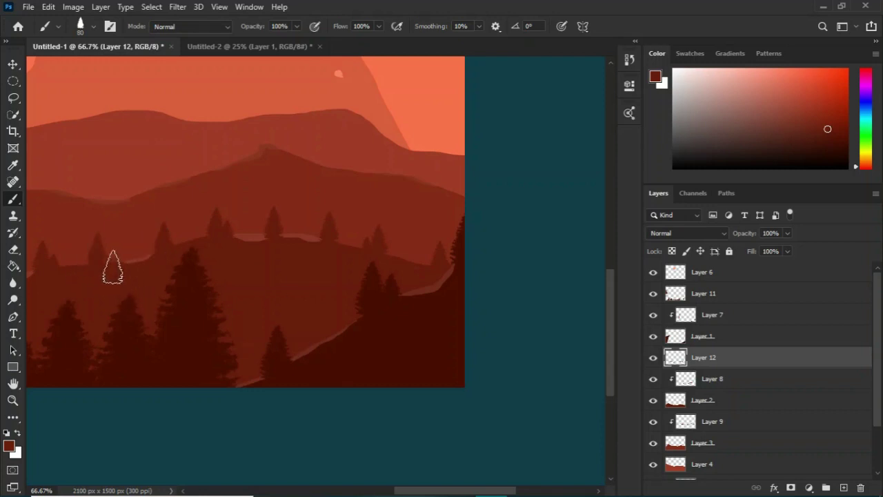
click(108, 261)
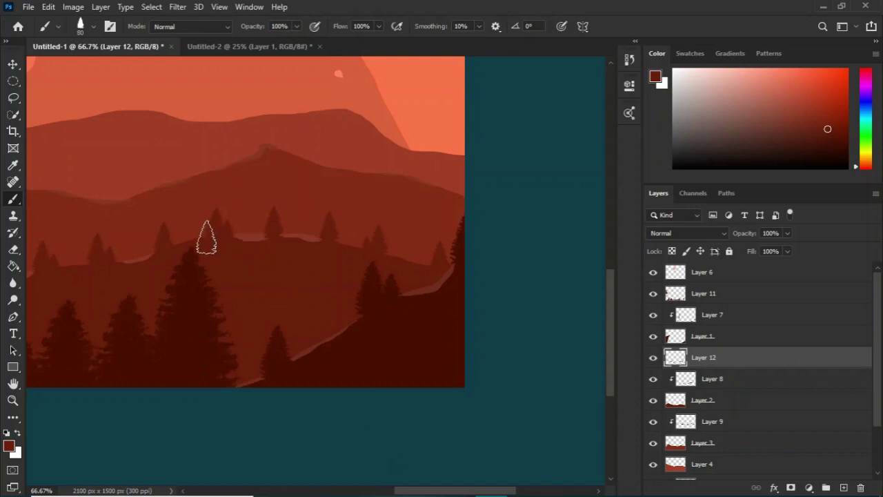
key(ctrl+minus)
key(ctrl+minus)
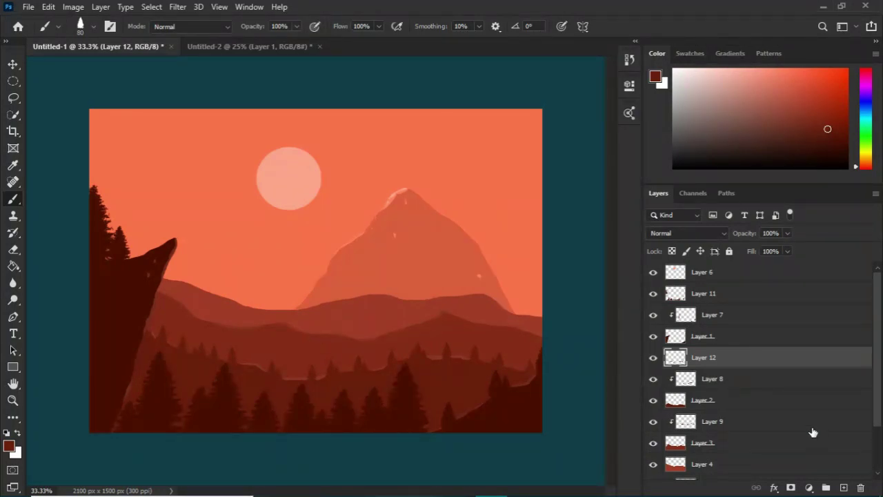
Add empty Layer 13 above Layer 9, then bring up the Untitled-2 silhouette document
click(722, 423)
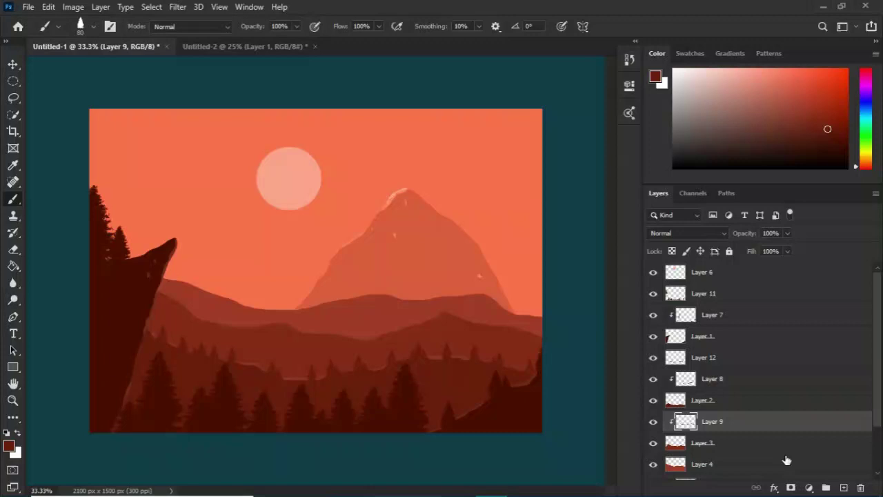
click(844, 488)
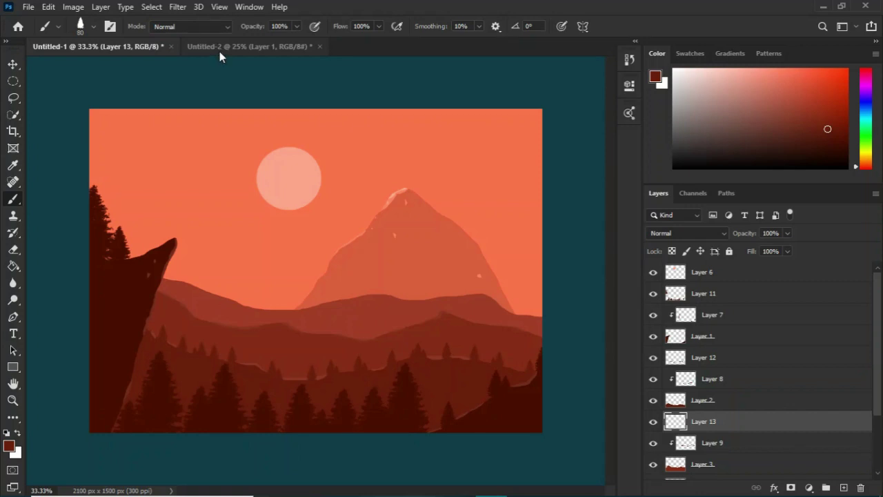
click(224, 46)
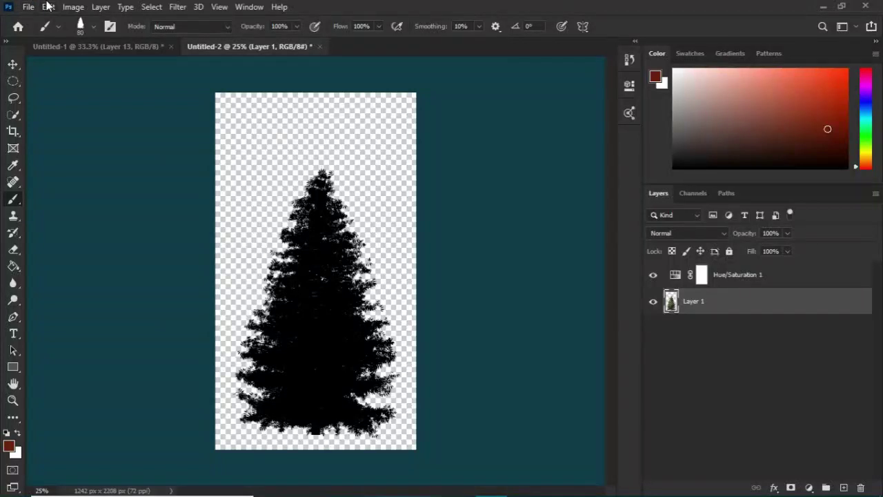
Check the Hue/Saturation 1 settings in Untitled-2, then return to Untitled-1
click(48, 7)
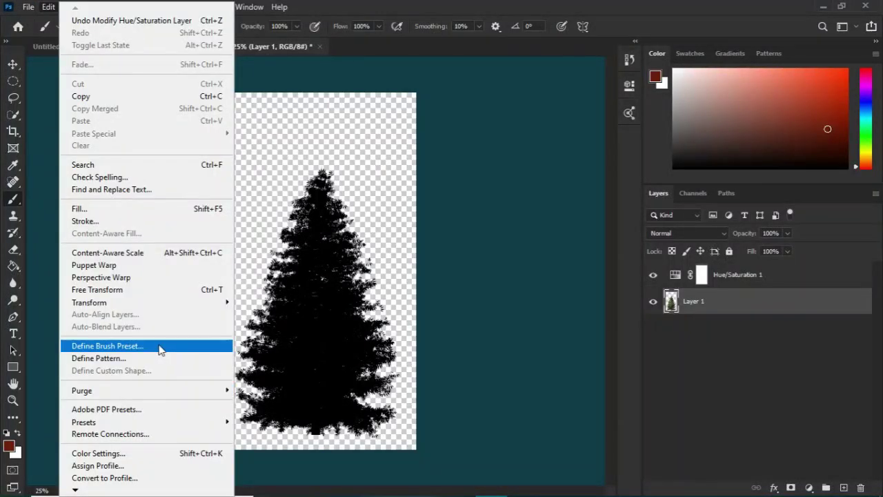
click(461, 209)
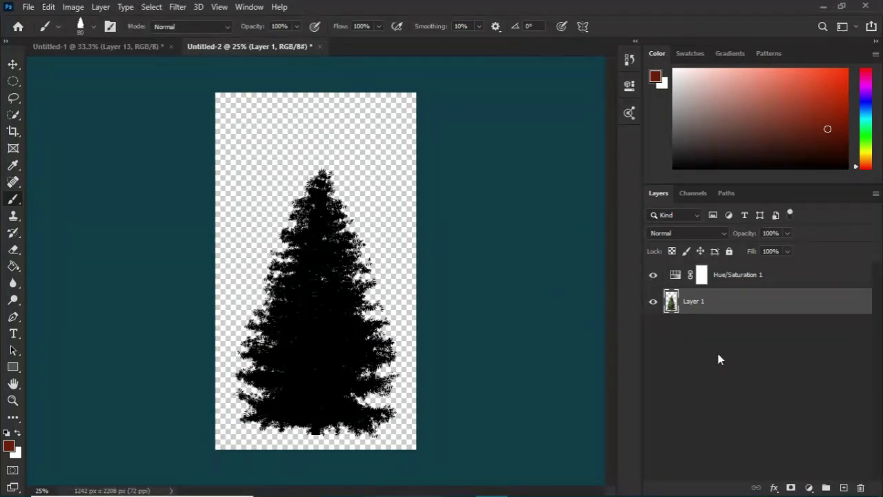
click(741, 276)
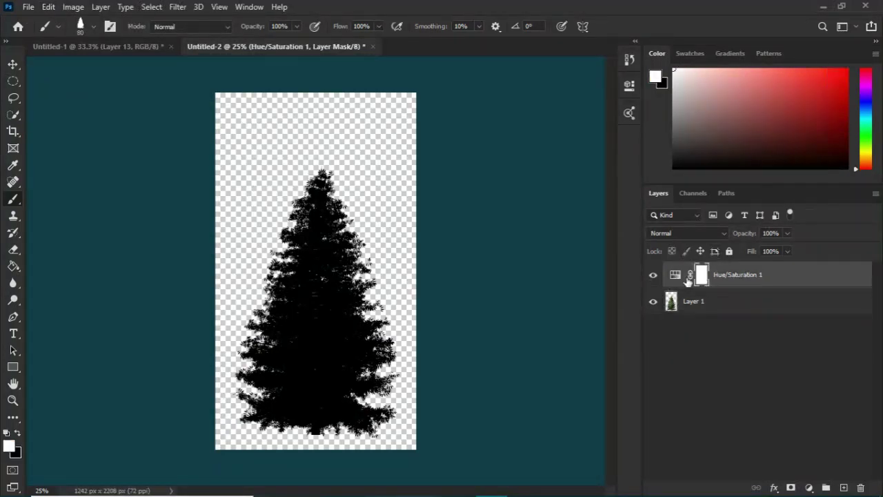
double_click(675, 276)
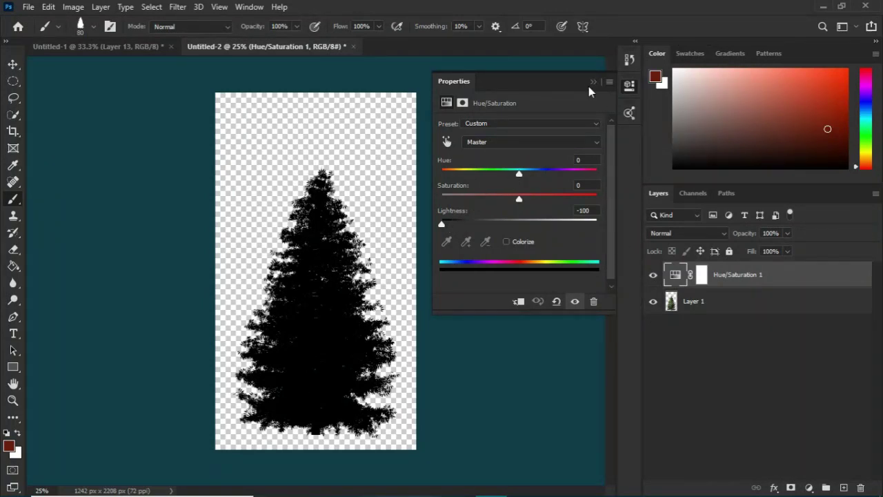
click(592, 82)
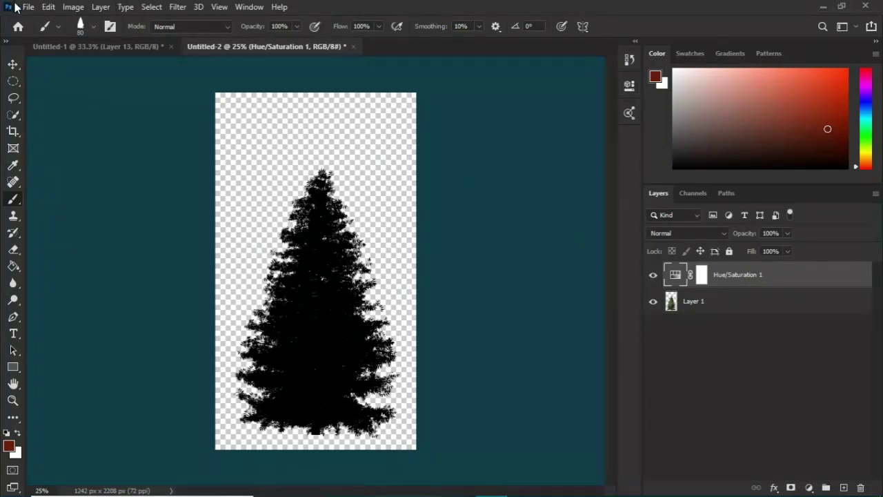
click(49, 7)
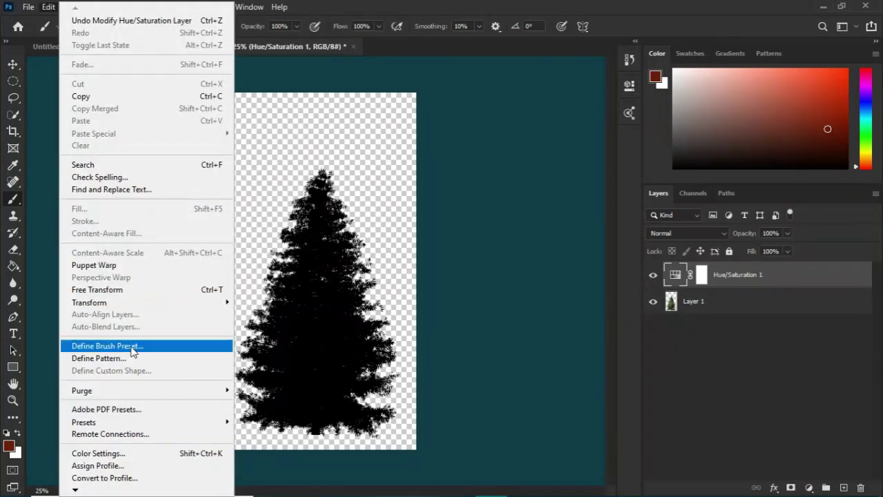
click(50, 7)
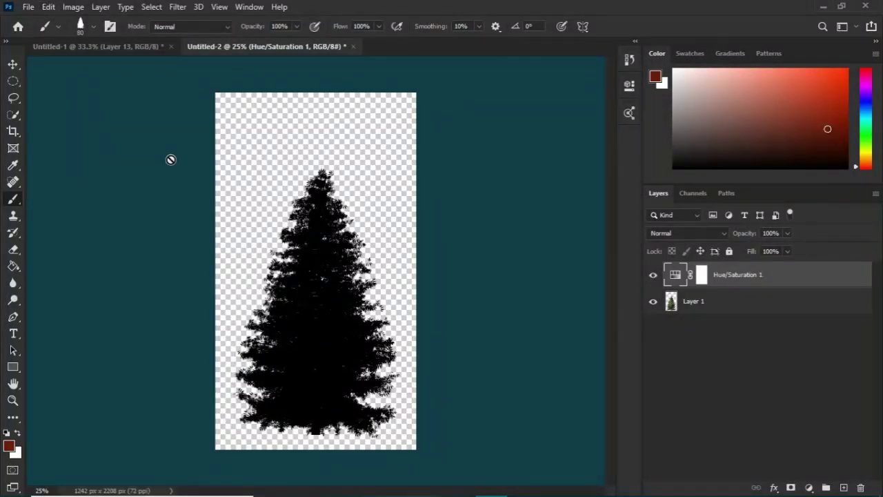
click(99, 46)
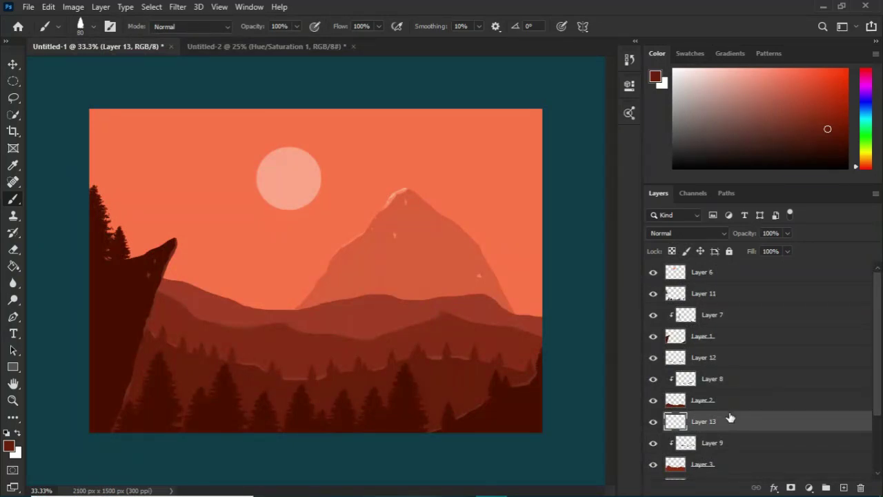
Sample the hillside colour and shrink the tree brush to 70 px
key(ctrl+plus)
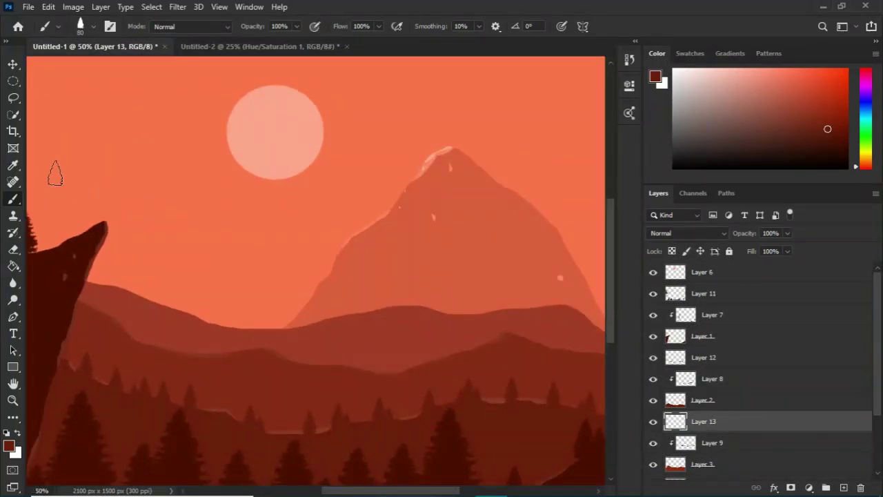
click(12, 166)
click(140, 354)
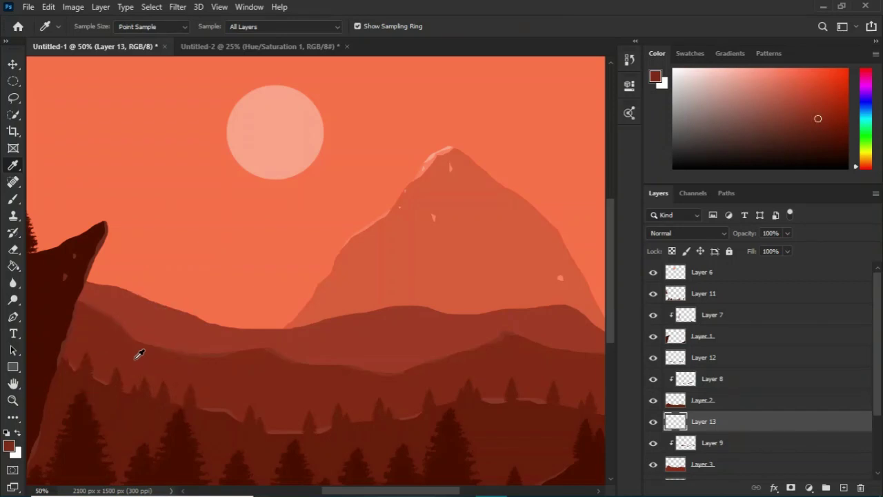
key(ctrl+plus)
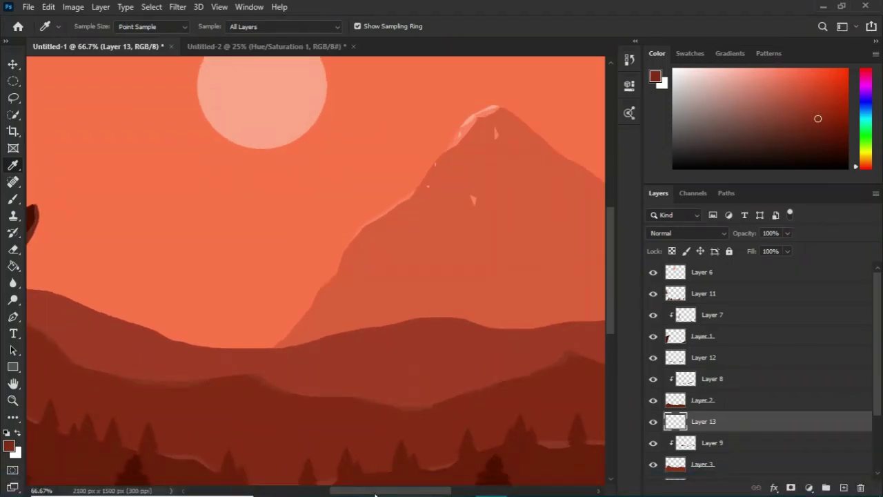
drag(374, 494, 331, 485)
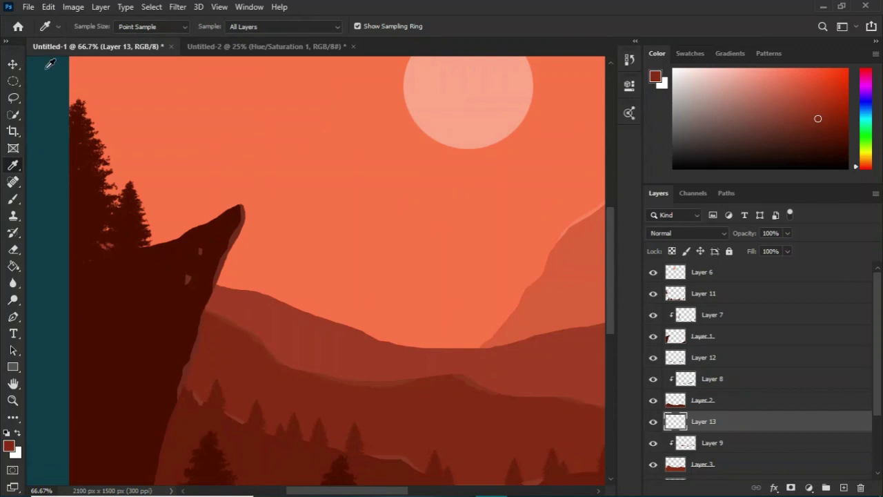
click(12, 200)
click(93, 26)
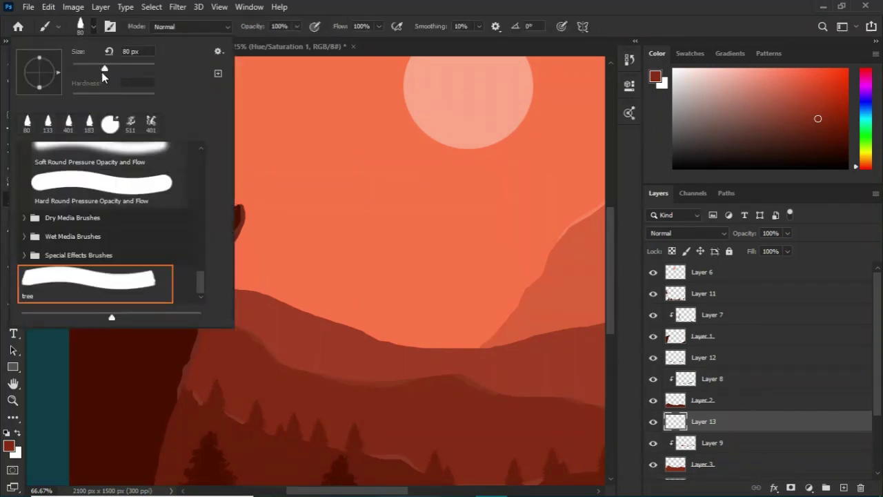
click(101, 67)
click(94, 26)
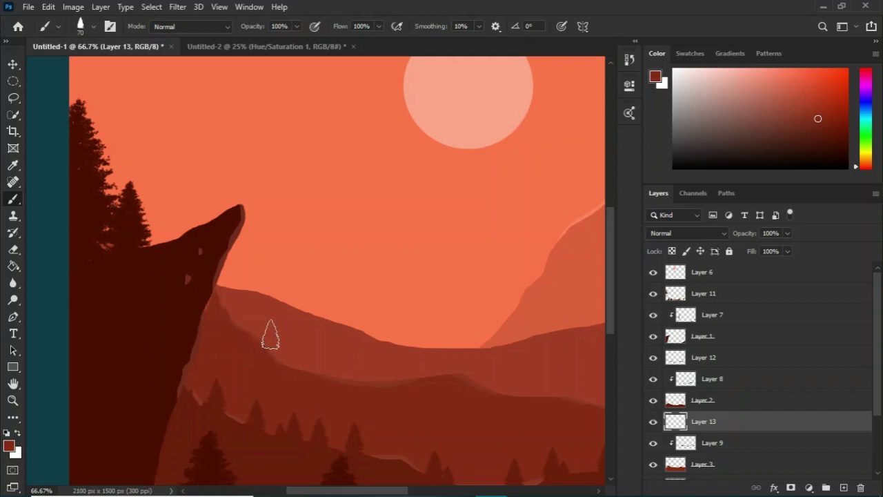
Stamp a row of small pine trees along the far hill ridge, left to right
click(257, 330)
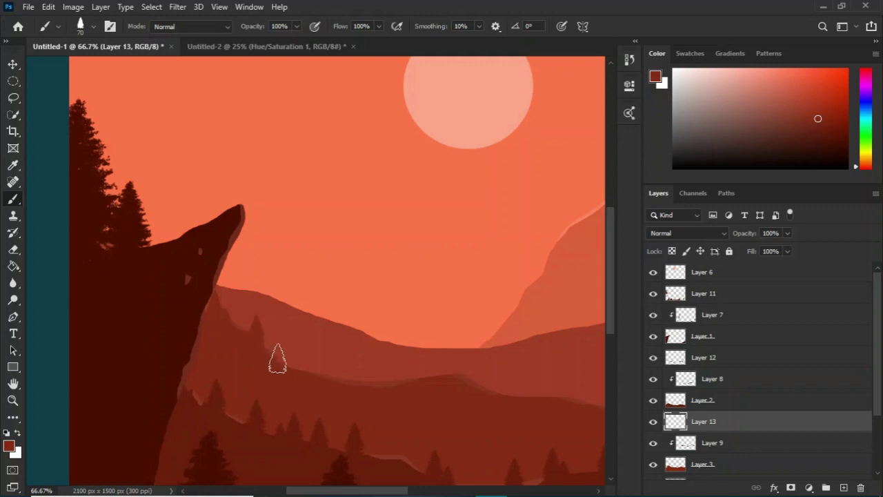
click(279, 353)
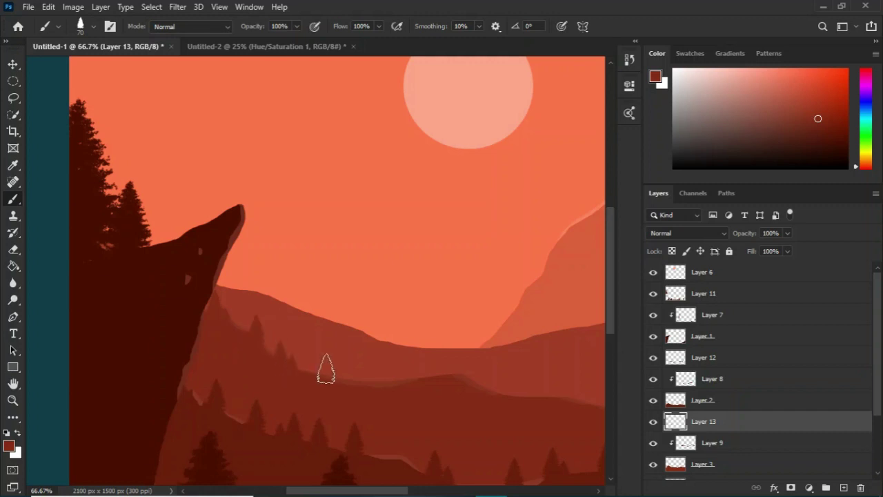
click(324, 365)
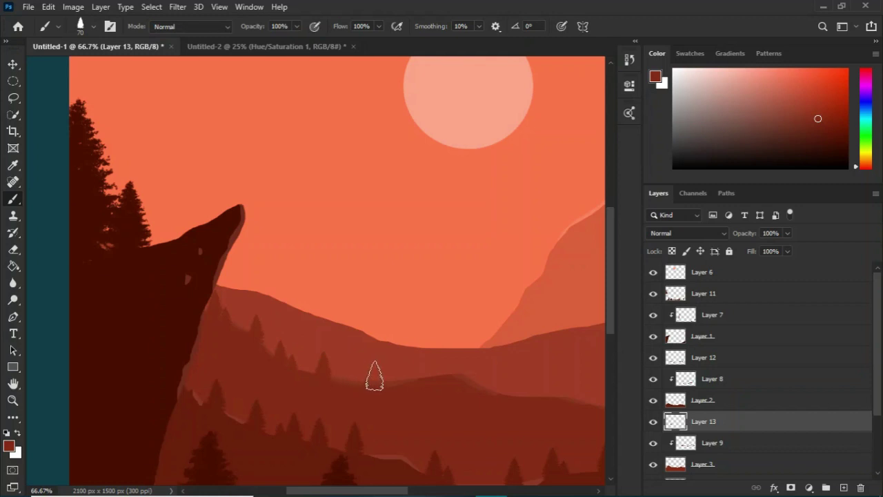
click(376, 374)
click(388, 376)
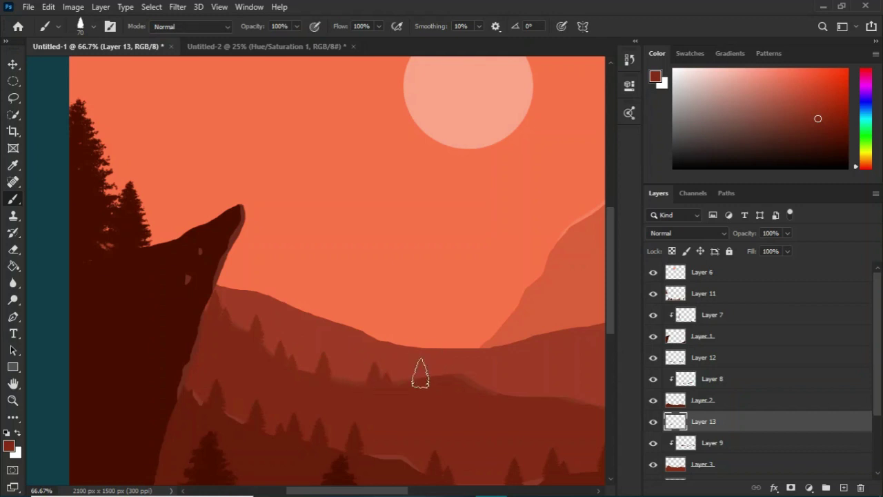
click(423, 370)
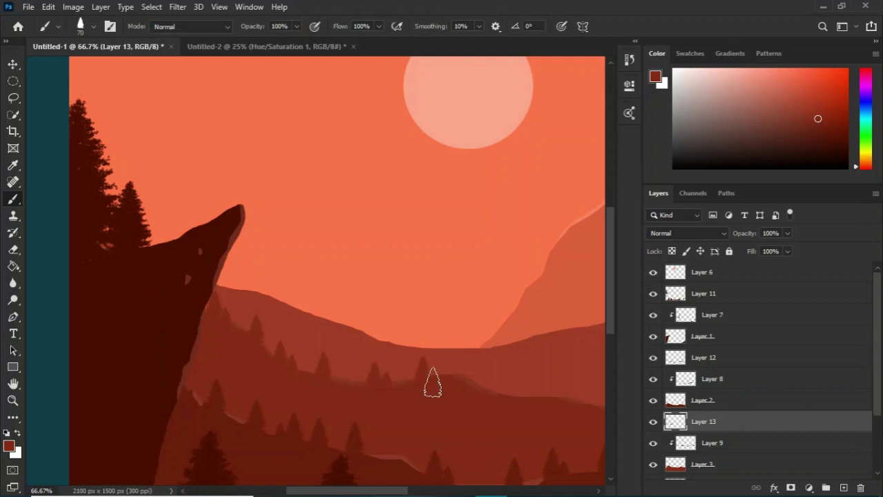
click(486, 376)
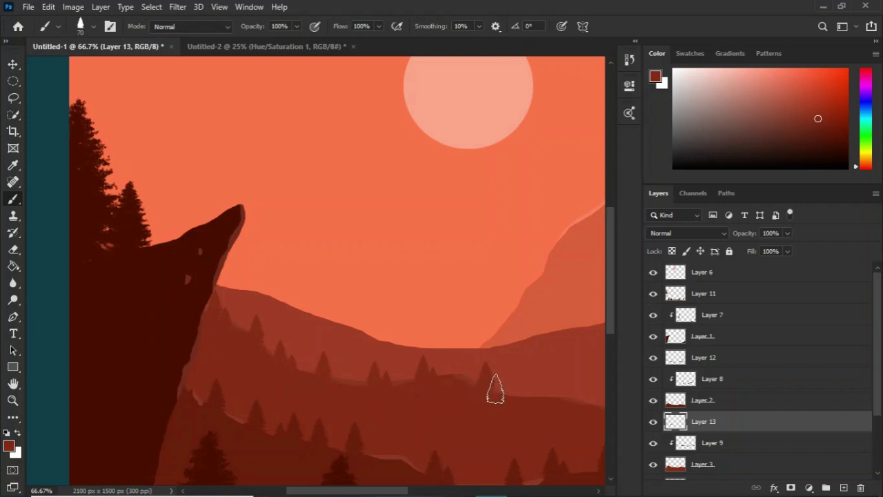
click(496, 384)
Add more pine trees on the middle hill below the mountain
drag(382, 491, 424, 490)
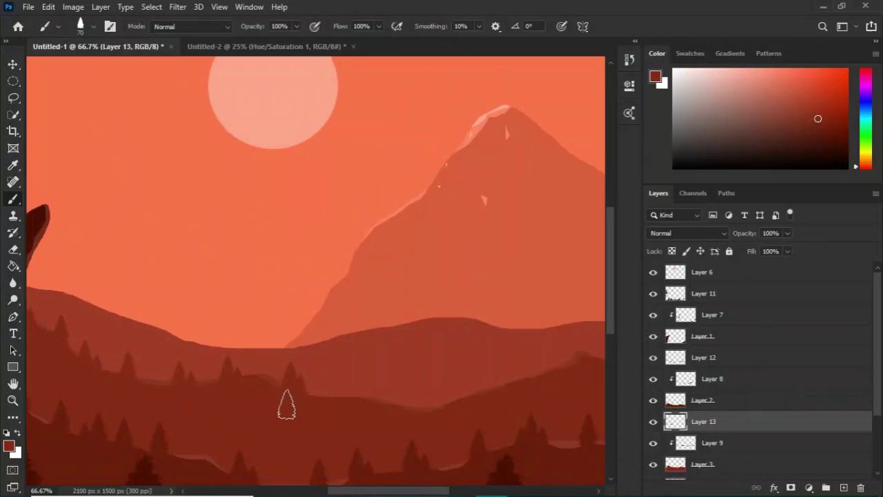
click(323, 384)
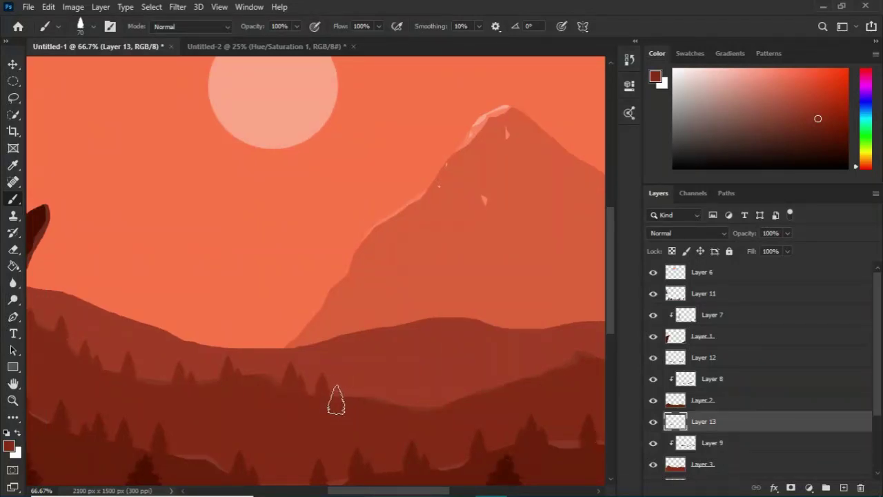
click(343, 387)
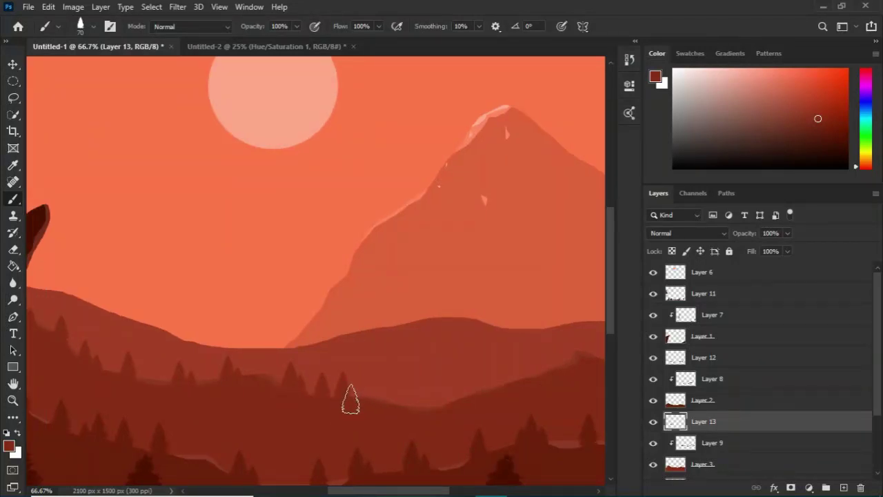
click(437, 395)
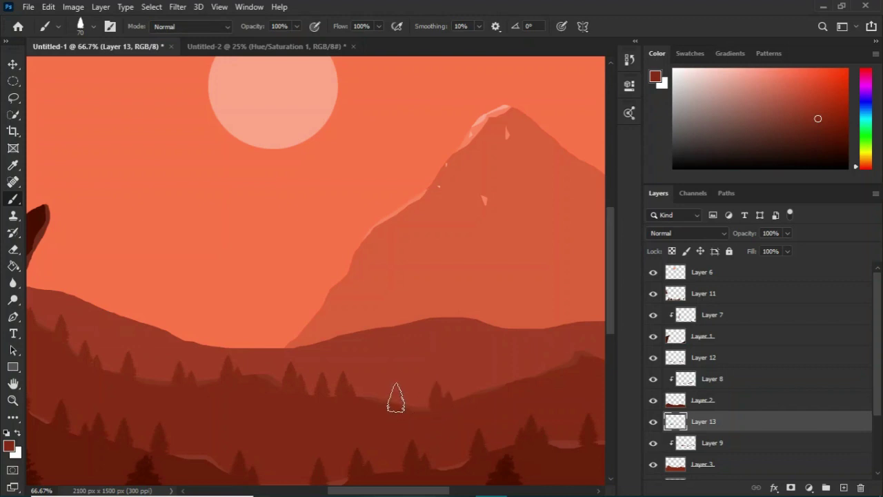
click(395, 396)
click(498, 376)
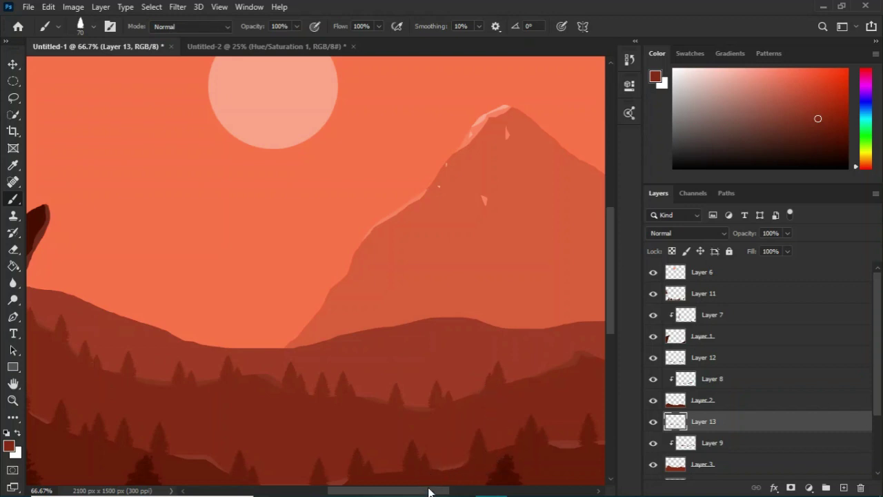
Fill the right part of the middle hill's slope with more pine trees
drag(430, 491, 499, 491)
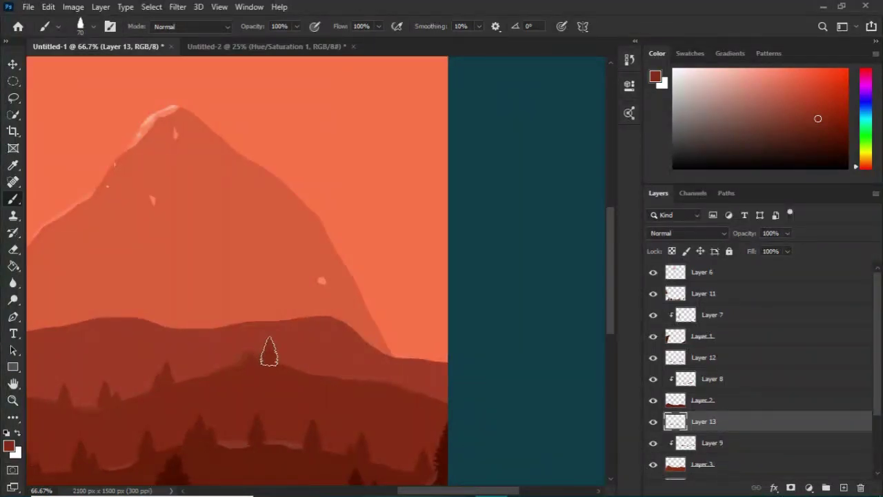
click(269, 350)
click(200, 365)
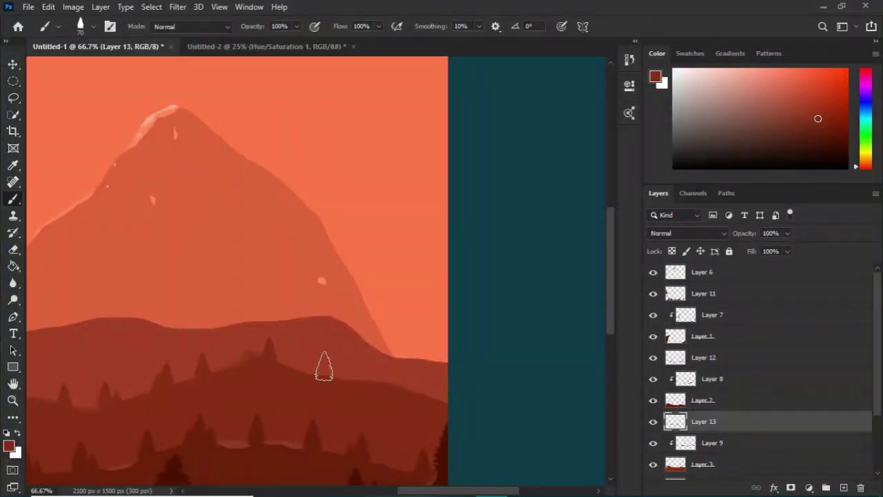
click(280, 359)
click(322, 364)
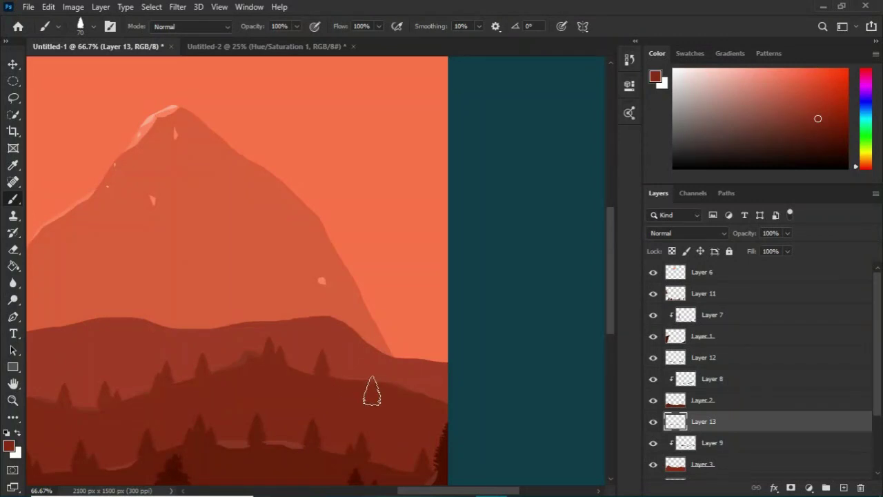
click(437, 379)
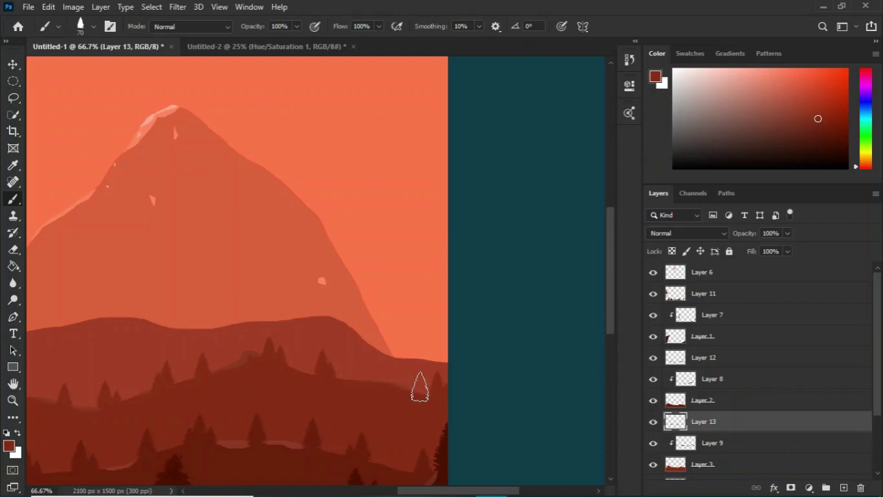
click(420, 381)
click(388, 376)
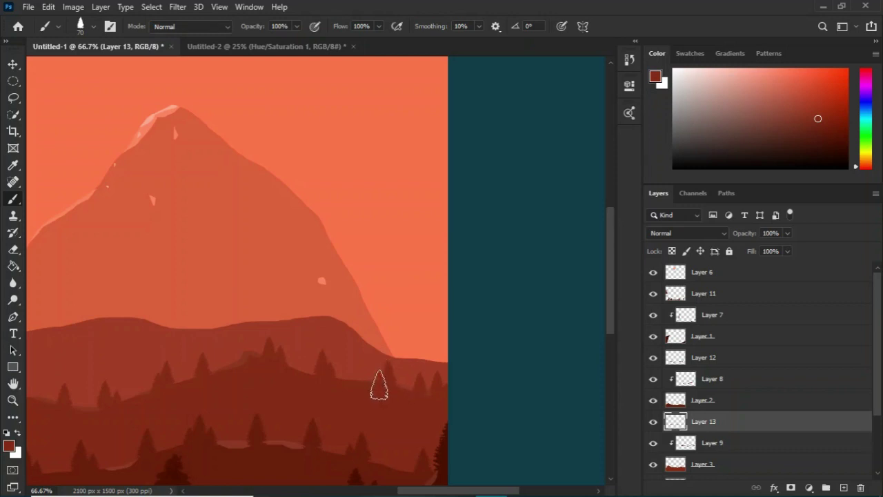
click(355, 369)
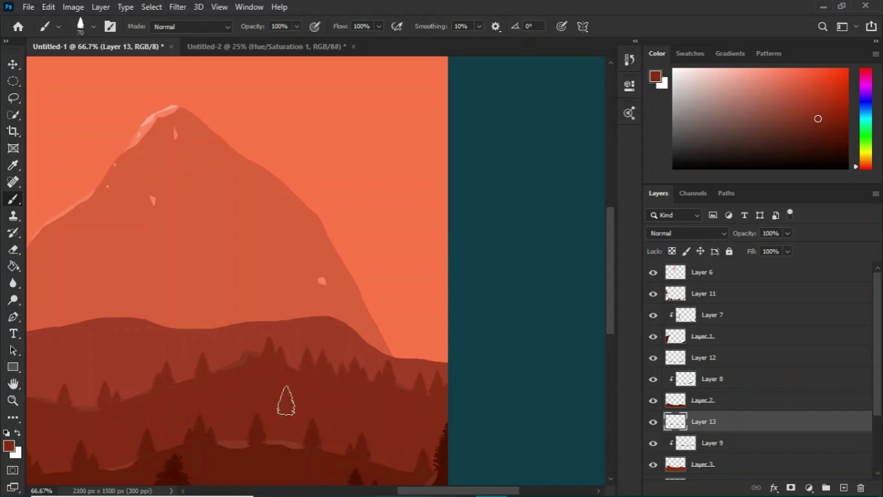
Add a new empty Layer 14 above Layer 4
key(ctrl+minus)
key(ctrl+minus)
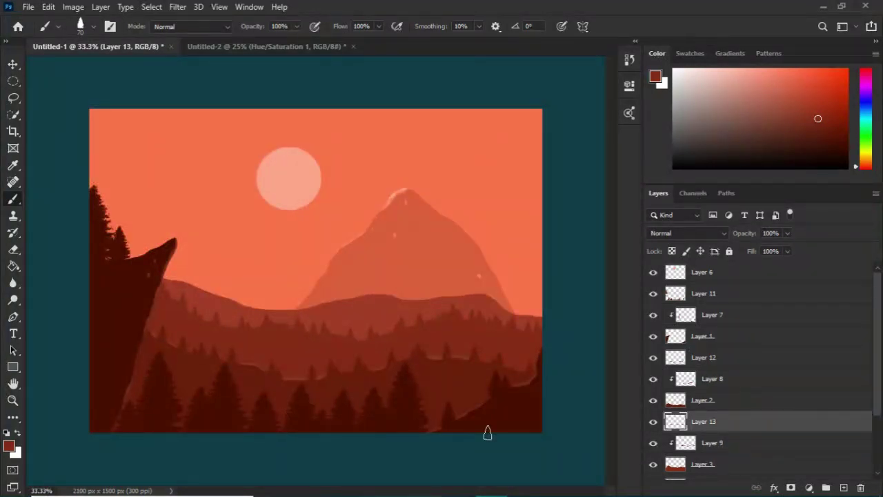
scroll(743, 423, down, 2)
scroll(744, 421, down, 1)
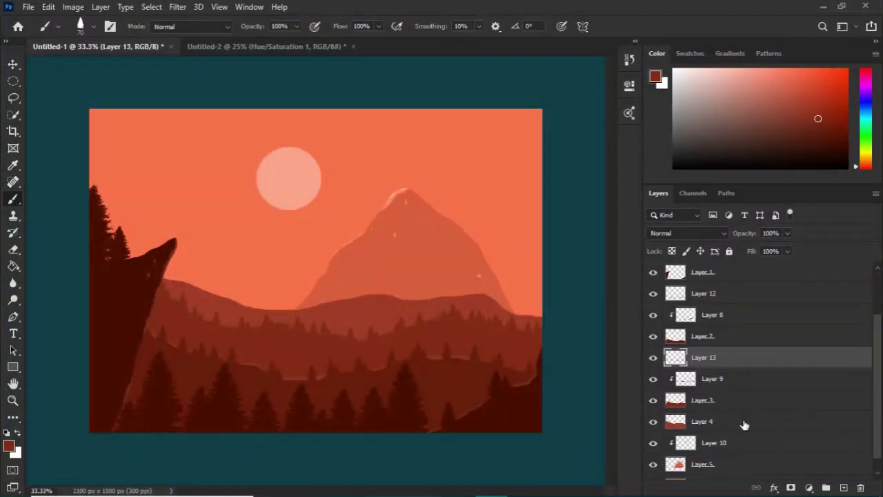
click(733, 428)
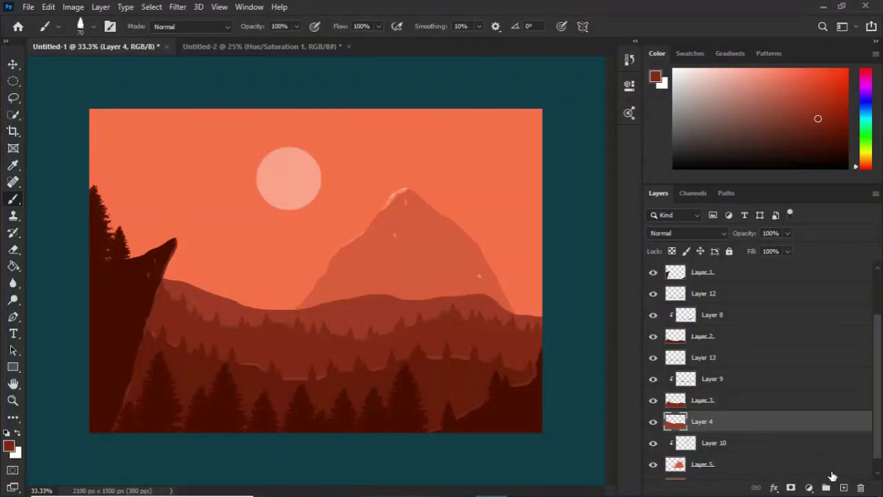
click(843, 488)
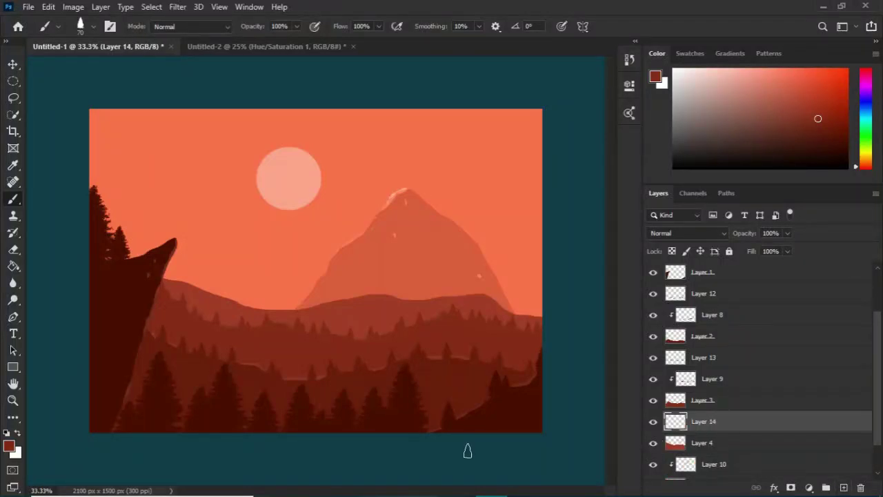
Reduce the tree brush size from 70 to 55 px
key(ctrl+plus)
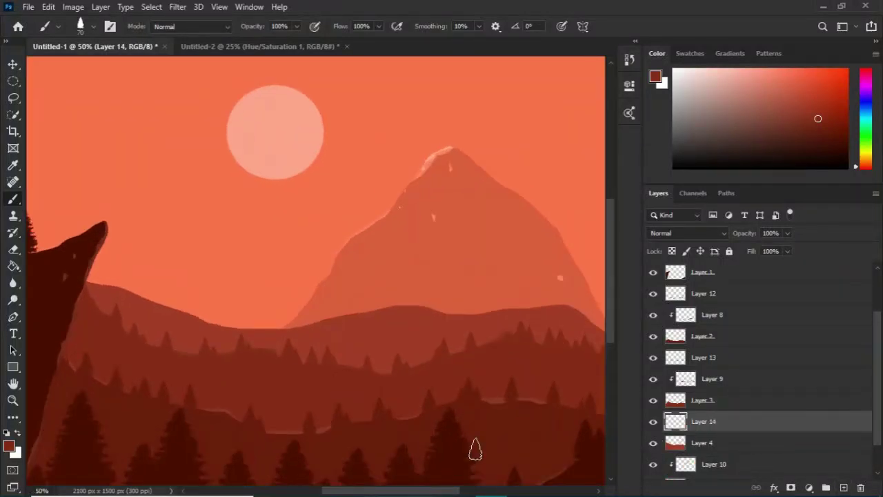
click(94, 26)
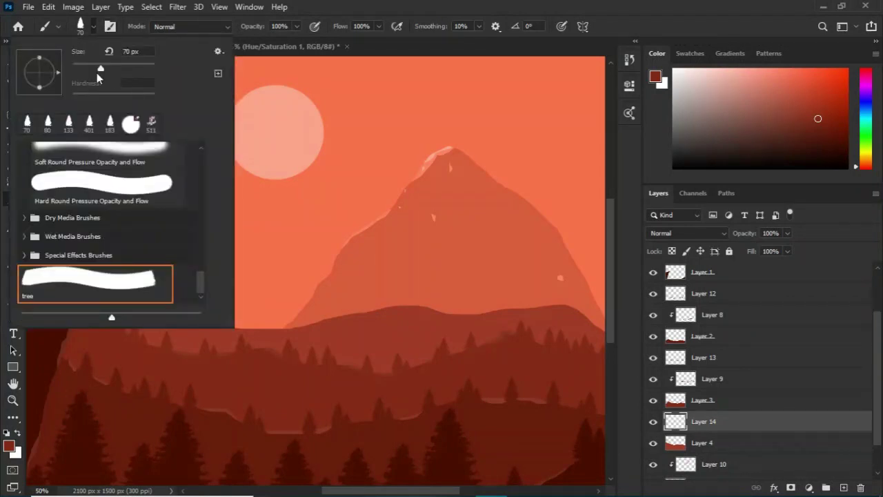
drag(98, 62, 95, 63)
key(Return)
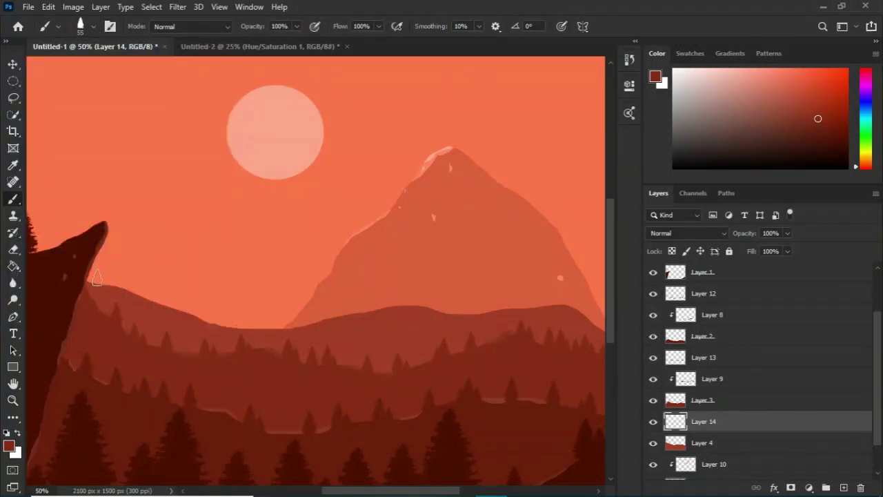
key(ctrl+plus)
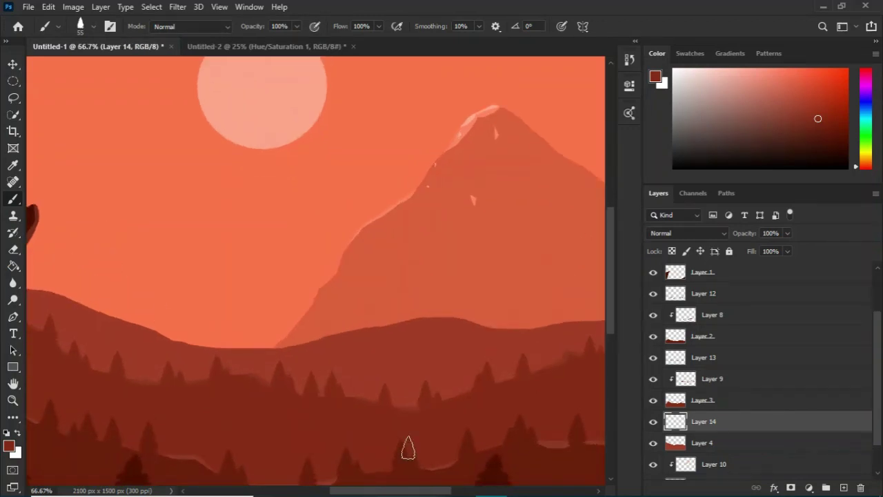
drag(409, 492, 365, 492)
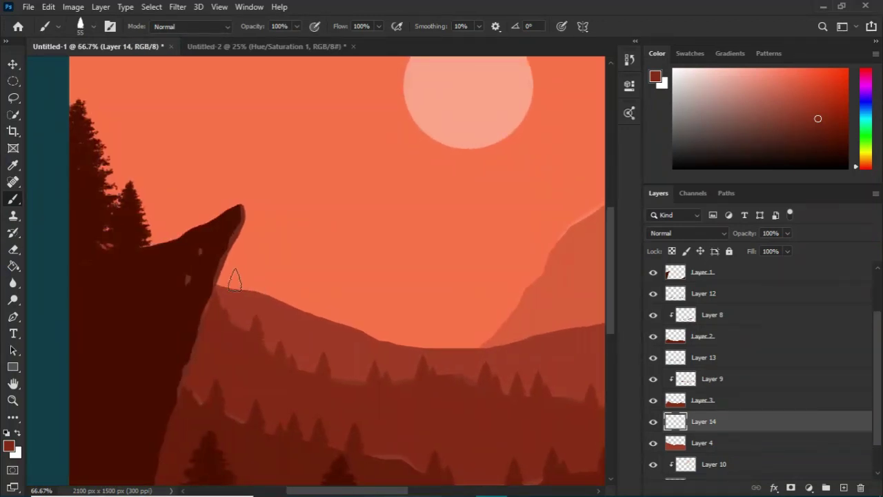
Sample a hill colour and stamp small pines down the far ridge by the cliff
click(12, 165)
click(261, 298)
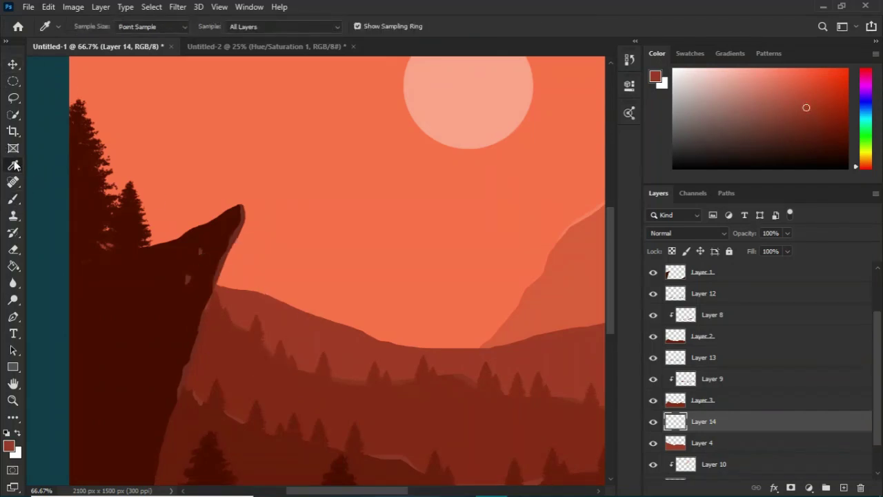
click(14, 200)
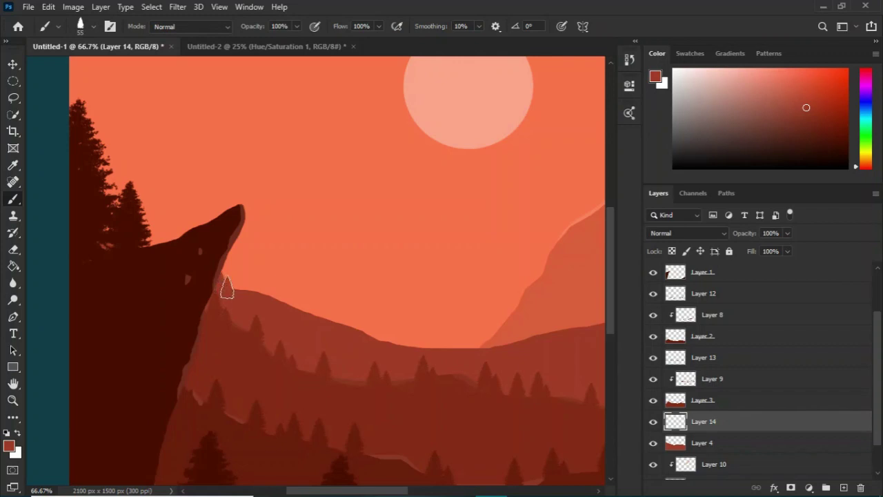
click(227, 289)
click(235, 280)
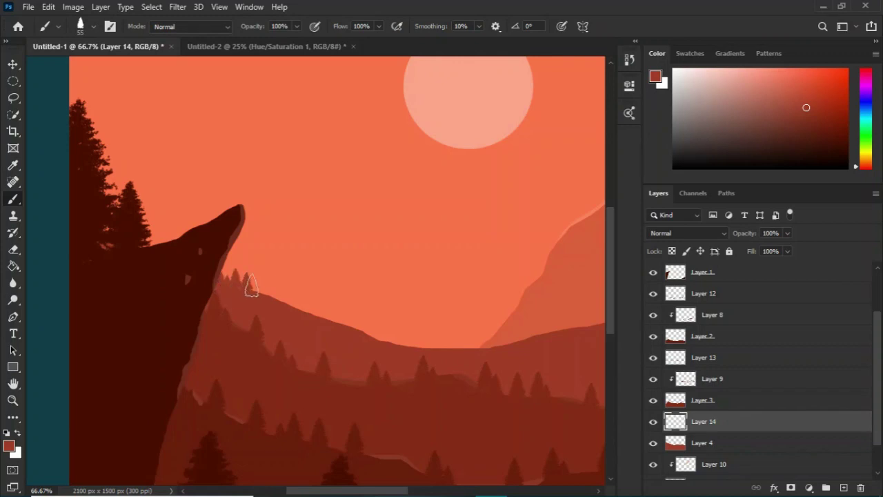
click(279, 293)
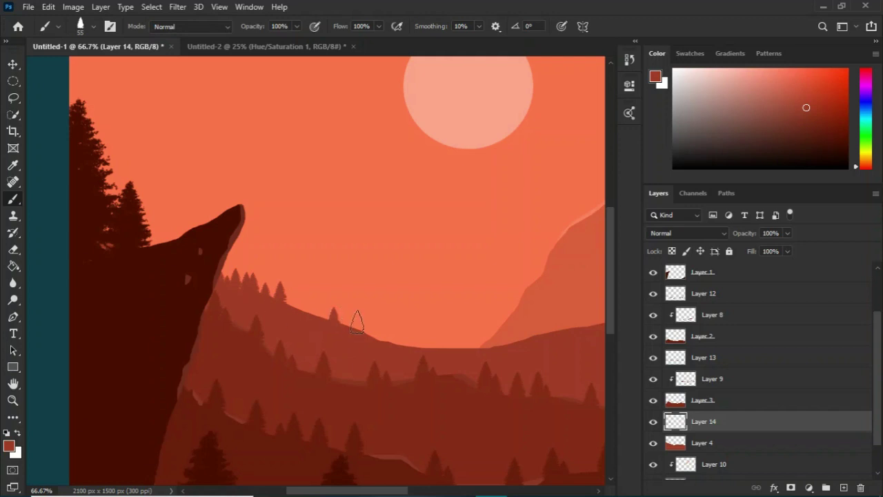
click(346, 319)
click(299, 305)
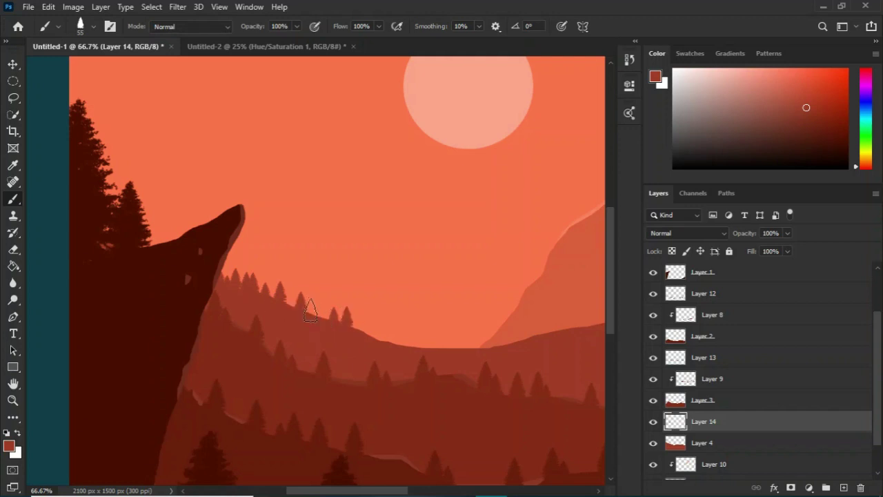
click(401, 338)
click(390, 338)
click(364, 324)
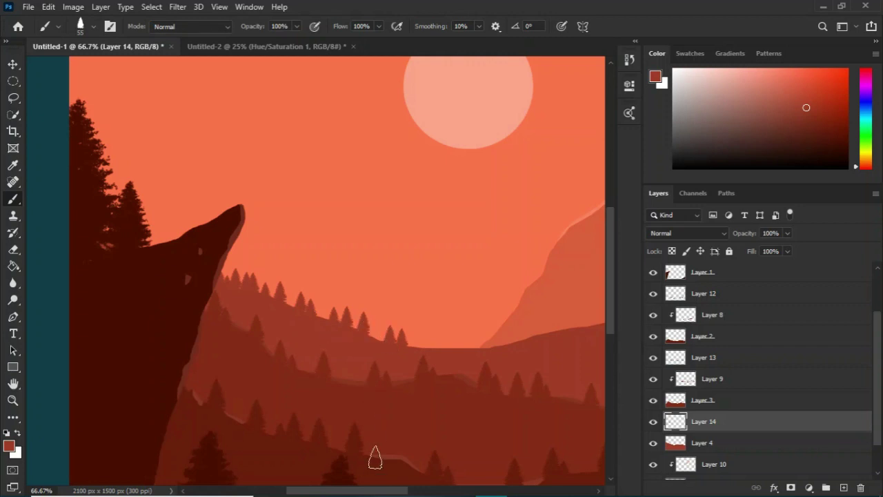
Stamp a line of small pines along the ridge in front of the mountain
drag(377, 491, 443, 490)
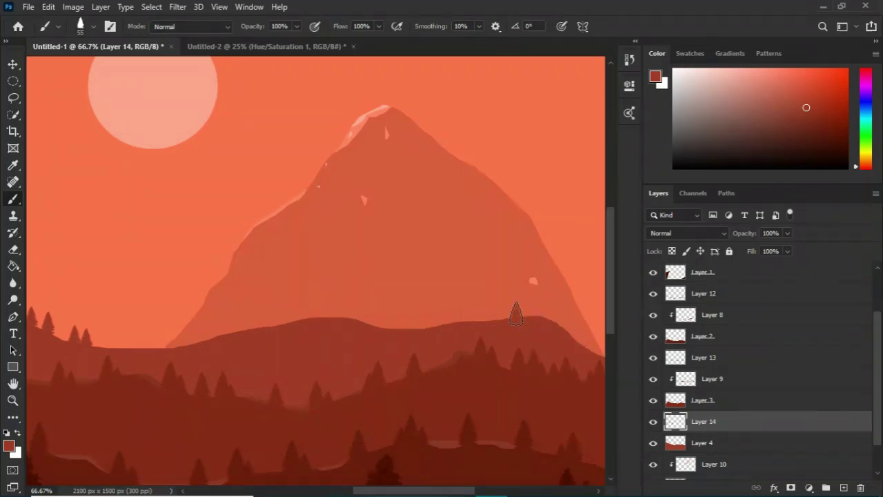
click(515, 313)
click(488, 316)
click(470, 316)
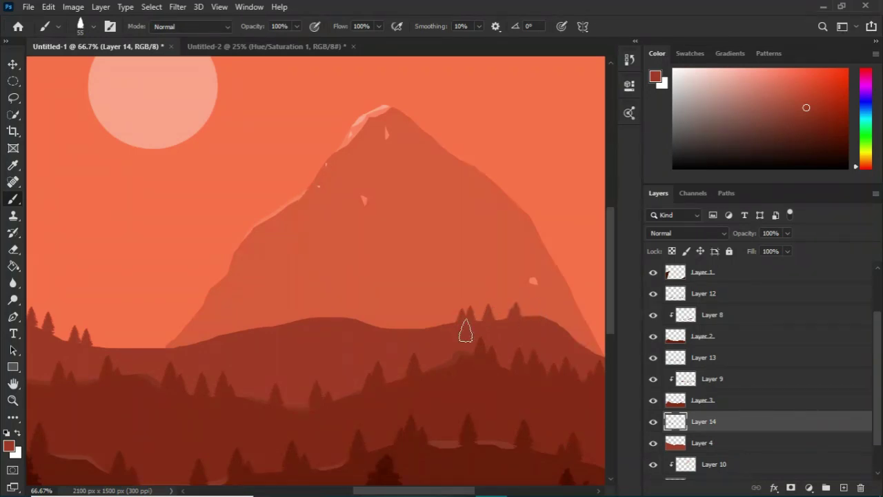
click(440, 316)
click(429, 318)
click(360, 316)
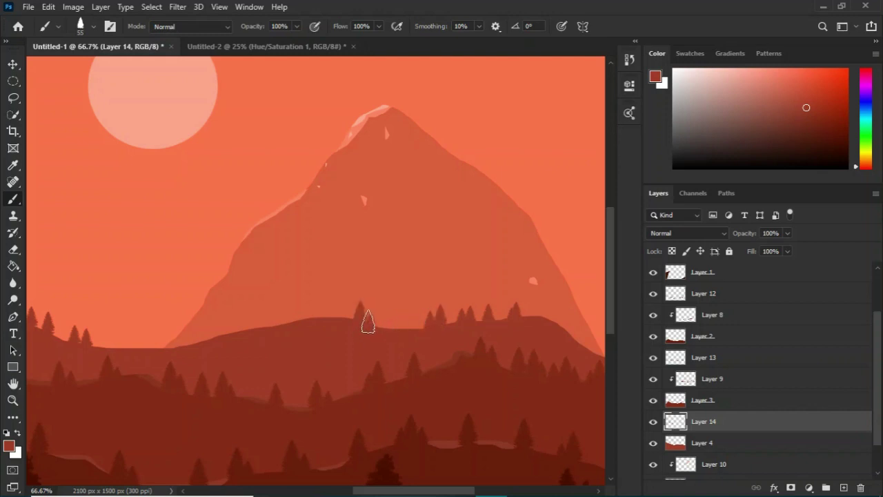
click(372, 316)
click(403, 316)
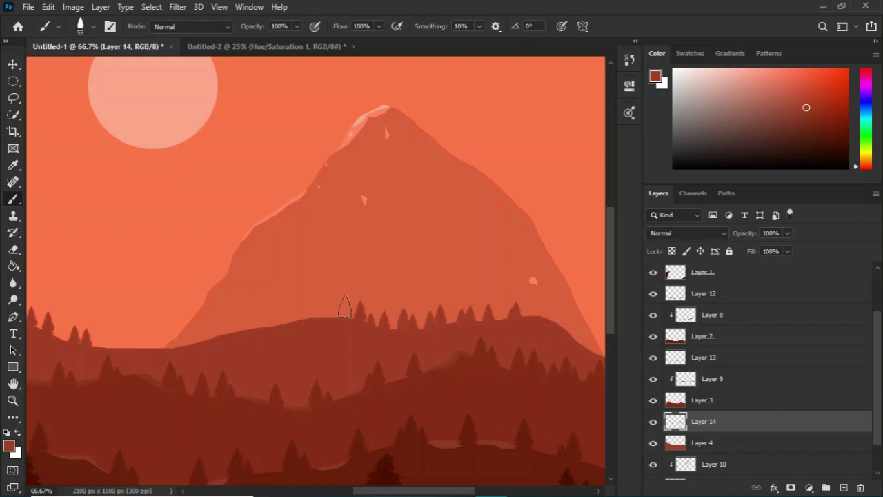
Add small pines on the left part of the ridge, redoing one misplaced stamp
click(207, 336)
click(108, 338)
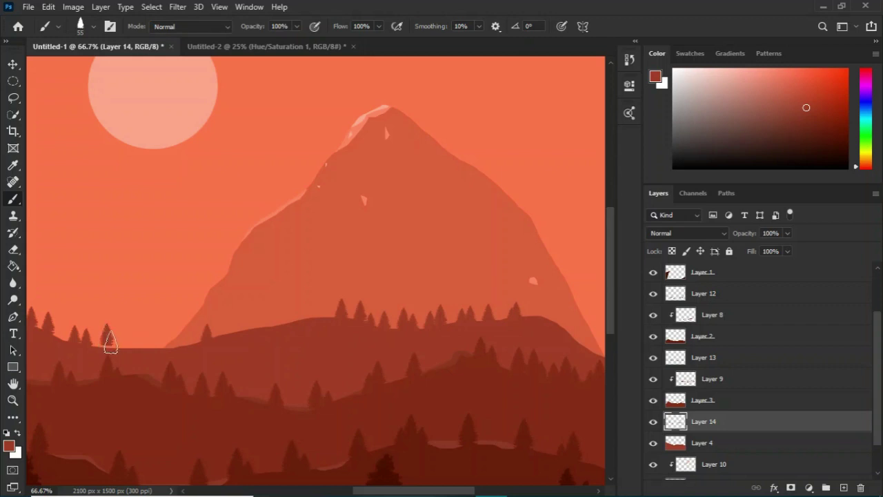
key(ctrl+z)
click(110, 338)
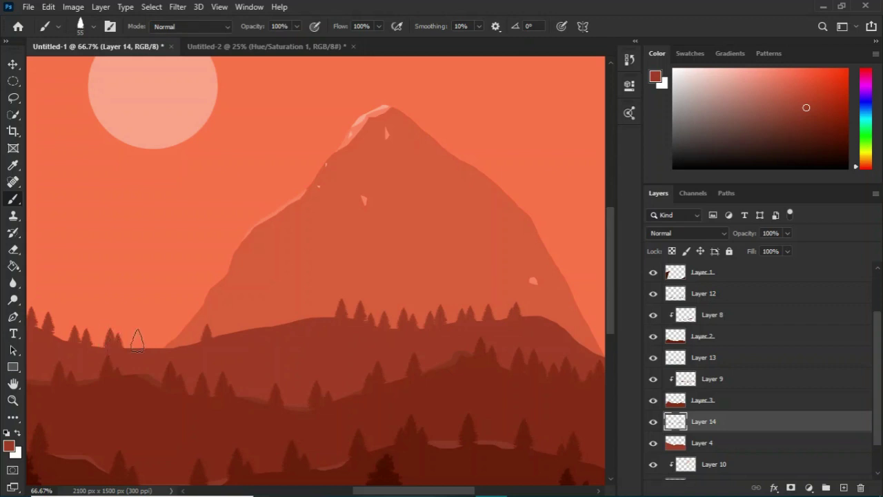
click(135, 338)
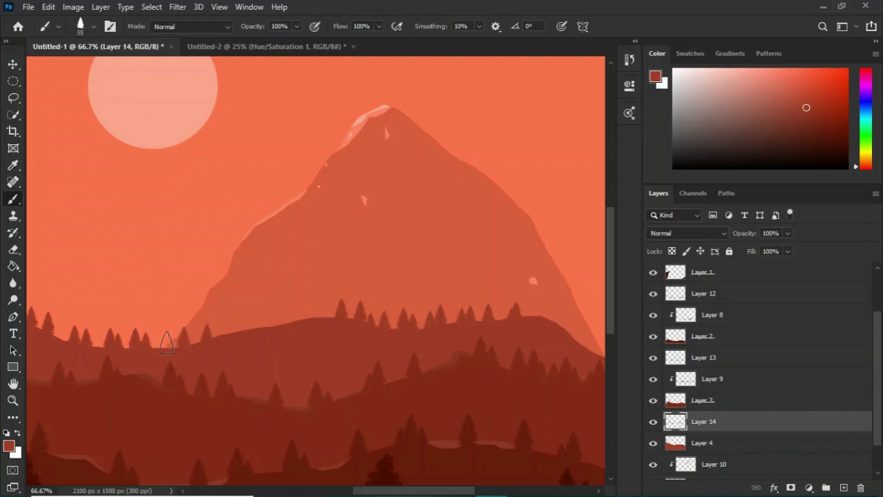
click(203, 338)
click(265, 321)
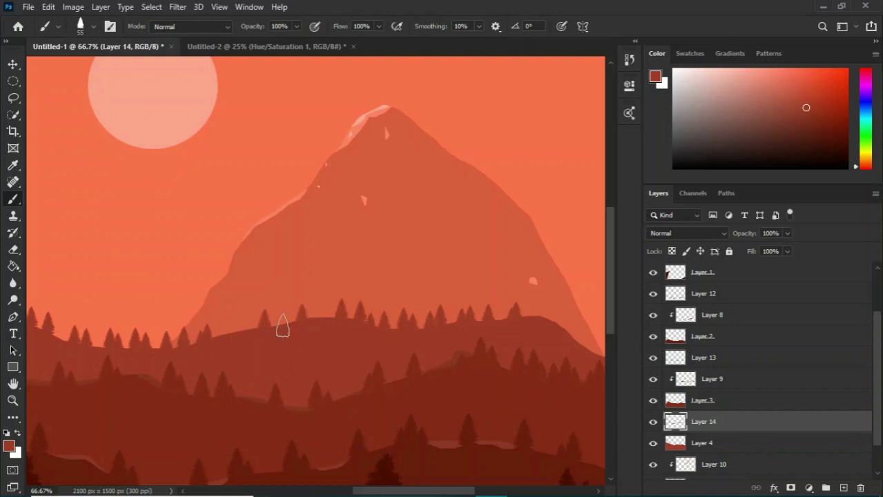
click(275, 322)
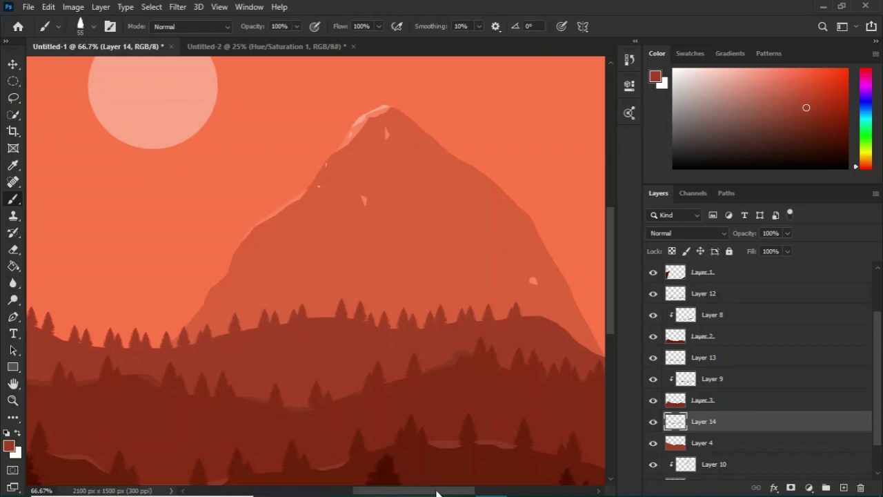
Stamp four more pines at the ridge's right end, then zoom out to the whole image
drag(436, 493, 480, 492)
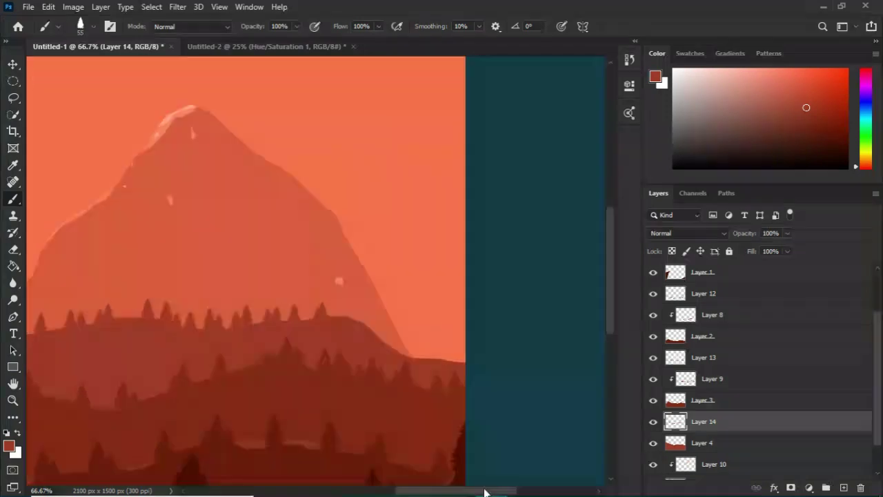
click(452, 355)
click(410, 349)
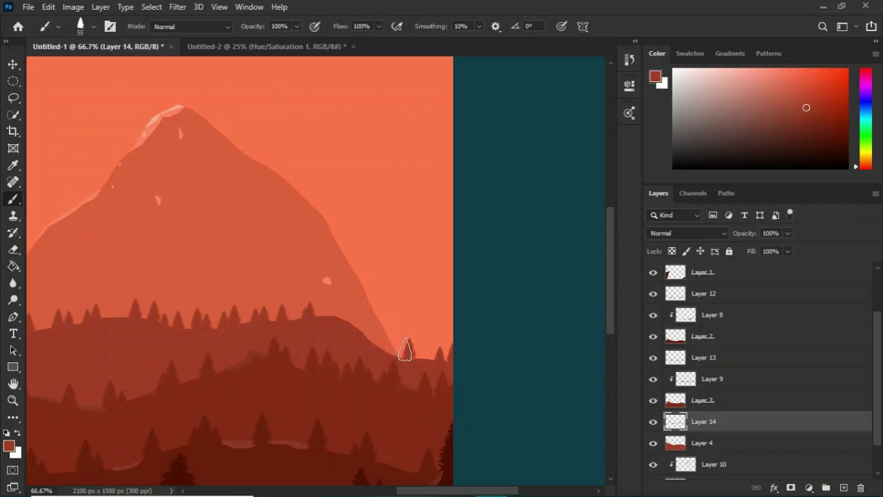
click(401, 353)
click(334, 309)
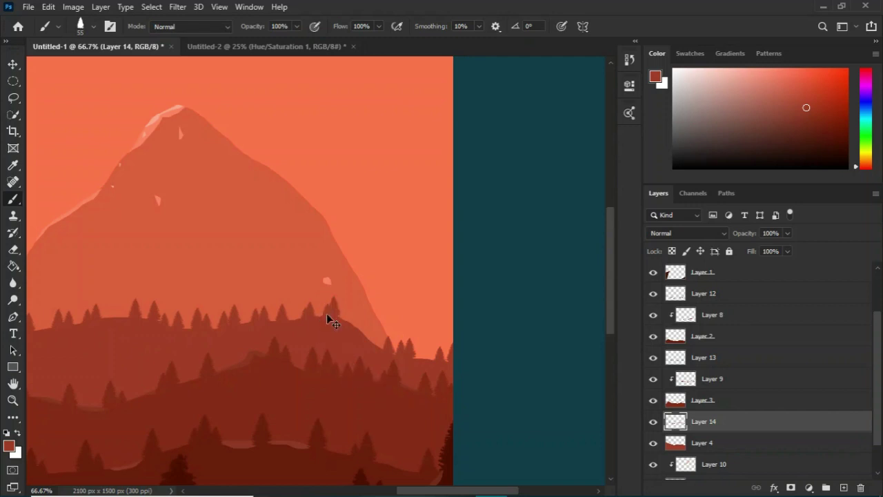
key(ctrl+minus)
key(ctrl+minus)
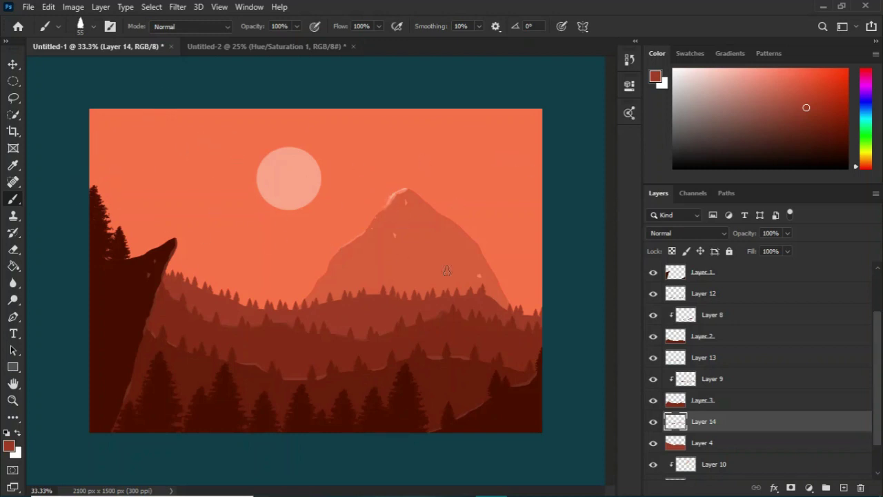
Select the sun's Layer 6 and drag the sun disc upward with the Move tool
scroll(771, 359, up, 2)
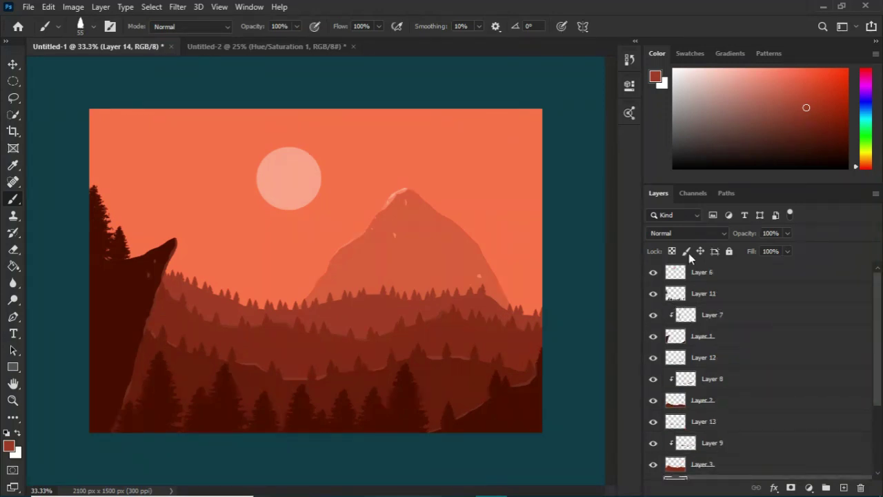
click(751, 272)
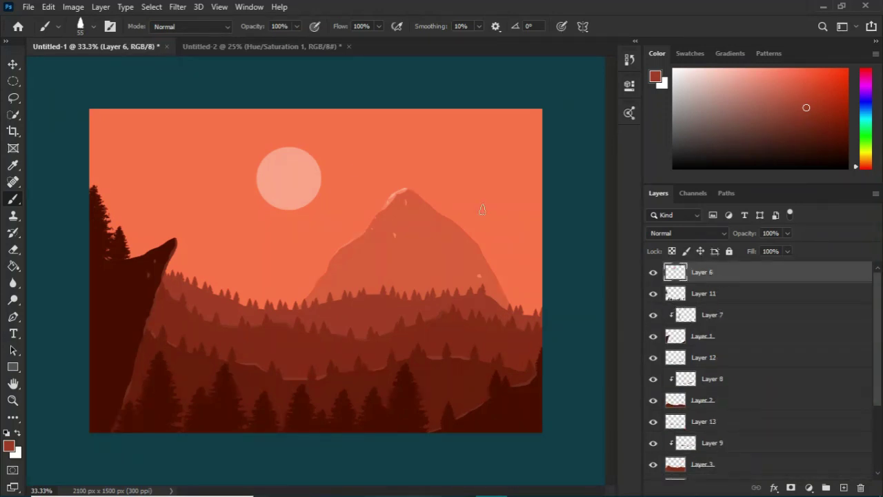
click(13, 64)
drag(299, 179, 301, 160)
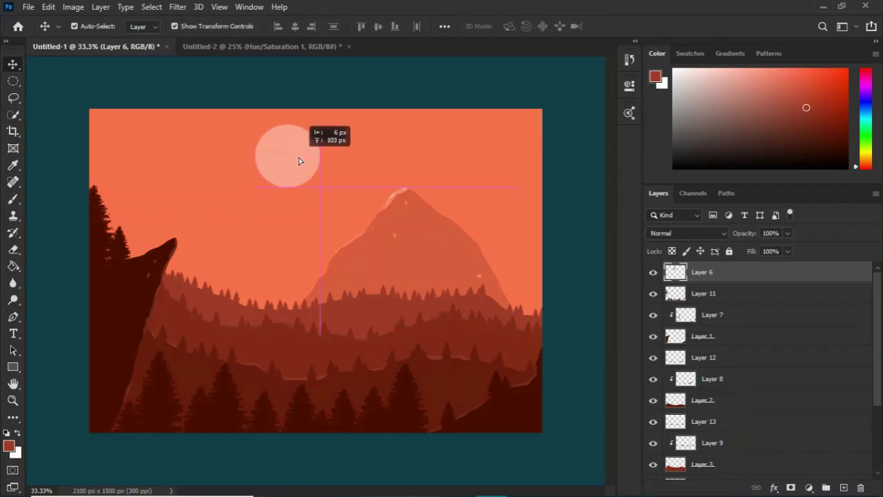
drag(301, 161, 302, 161)
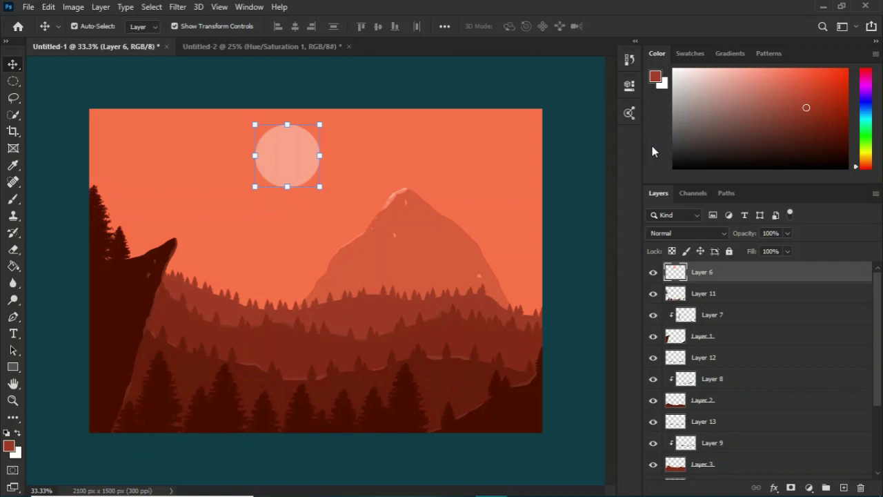
Save the landscape to the Desktop as 2d.psd, accepting the default Photoshop format options
click(29, 8)
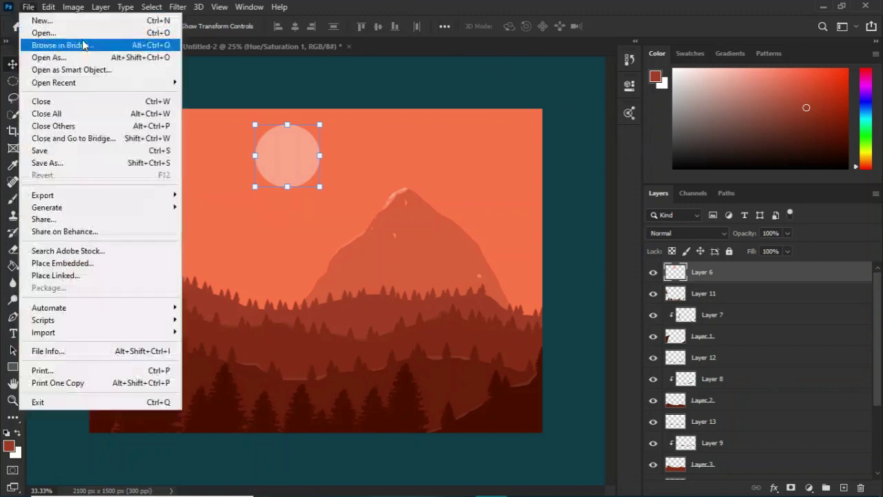
click(102, 164)
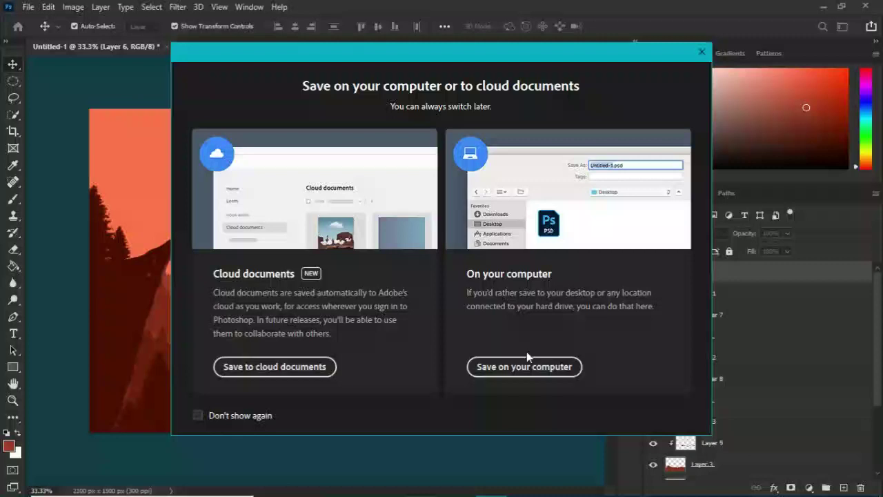
click(543, 364)
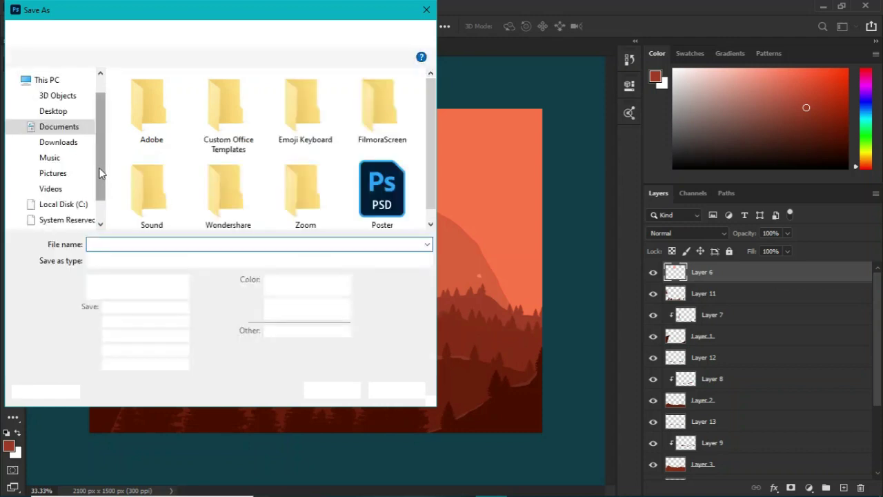
click(62, 114)
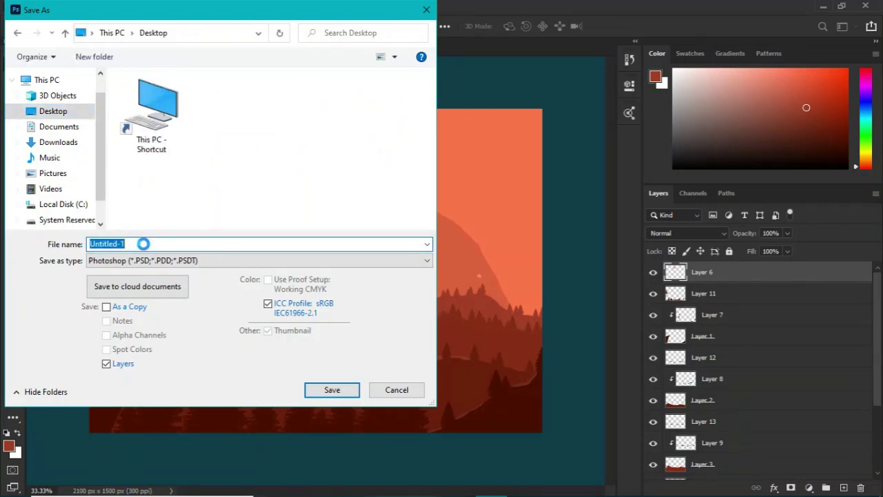
key(BackSpace)
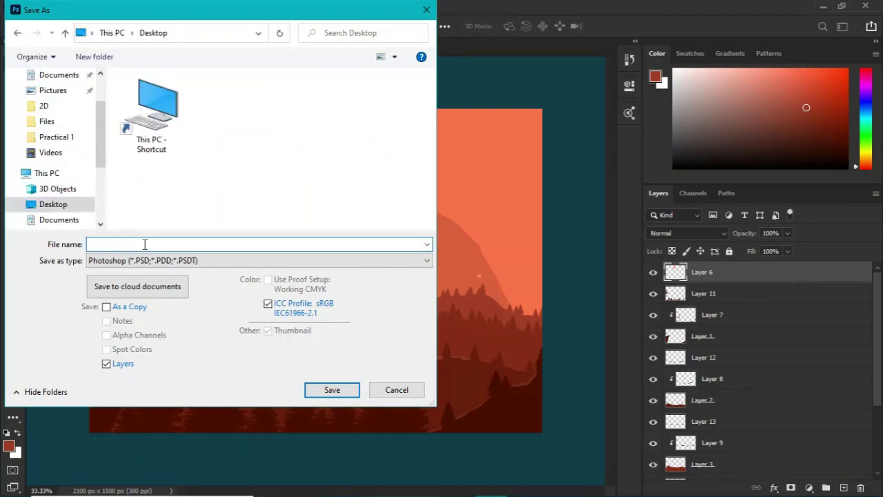
text(@)
click(320, 391)
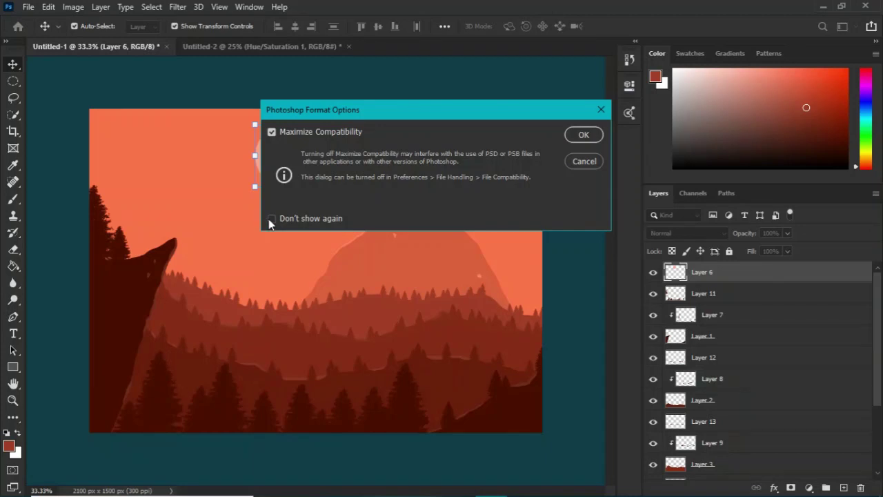
click(583, 136)
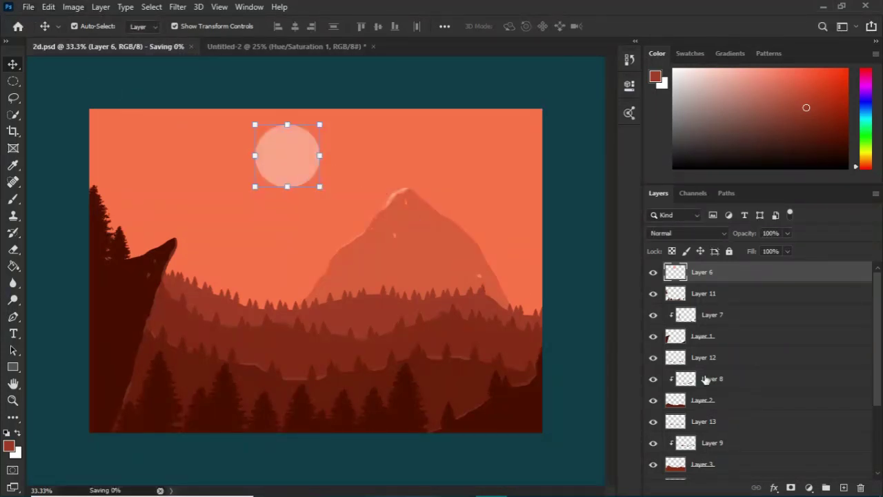
Create Layer 15 from Layer 5 and move it below Layer 5, just above the Background
scroll(779, 321, down, 2)
scroll(778, 314, down, 2)
scroll(779, 309, down, 1)
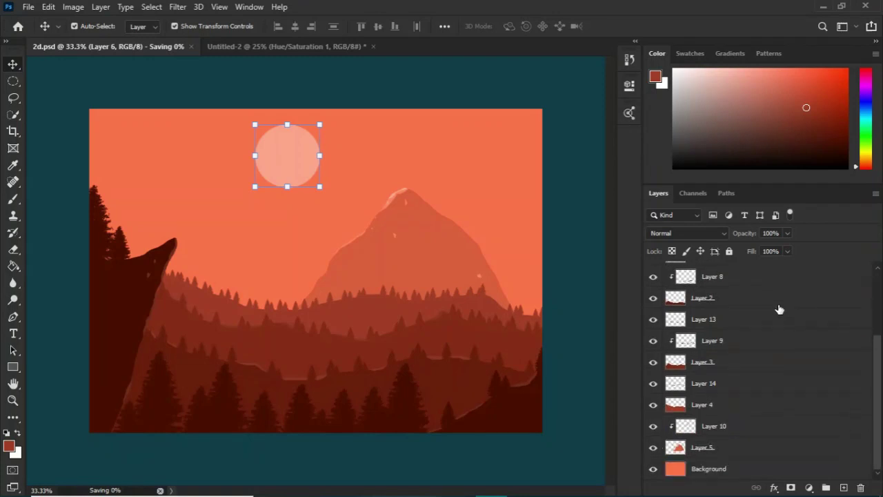
click(764, 453)
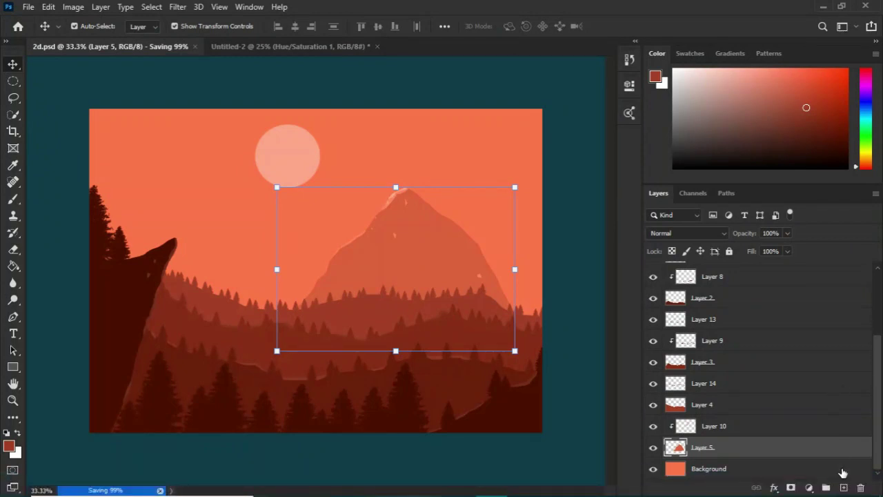
click(844, 488)
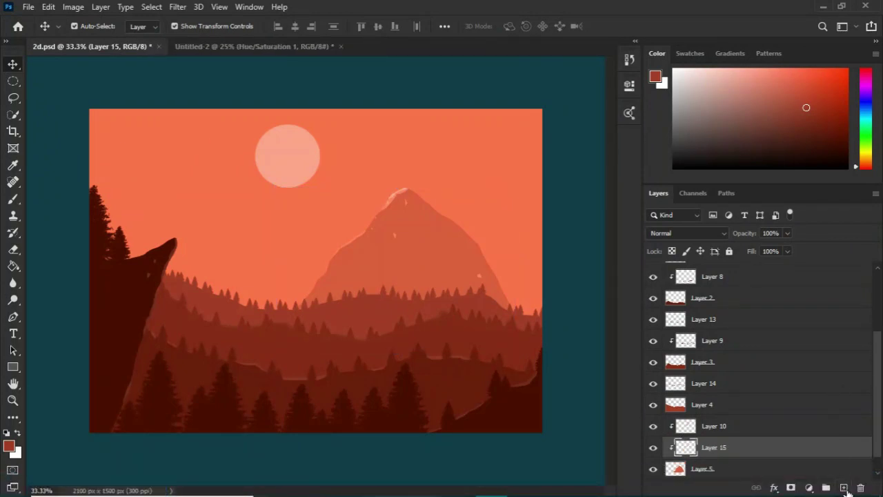
scroll(796, 416, down, 1)
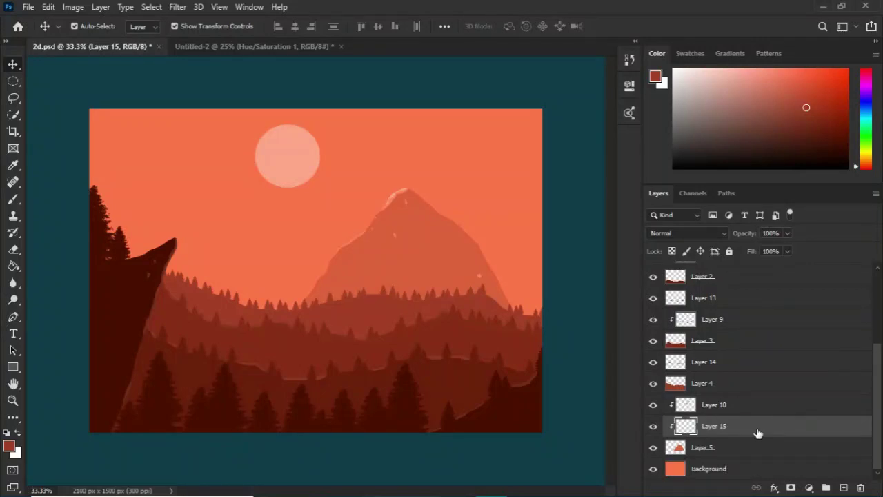
drag(753, 428, 747, 458)
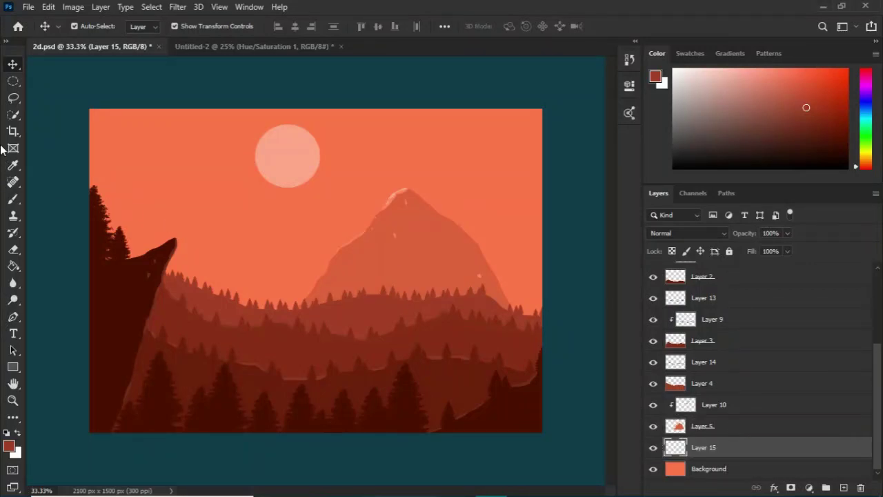
Choose the S4 smoke brush from the presets and size it to about 1100 px
click(13, 198)
click(92, 28)
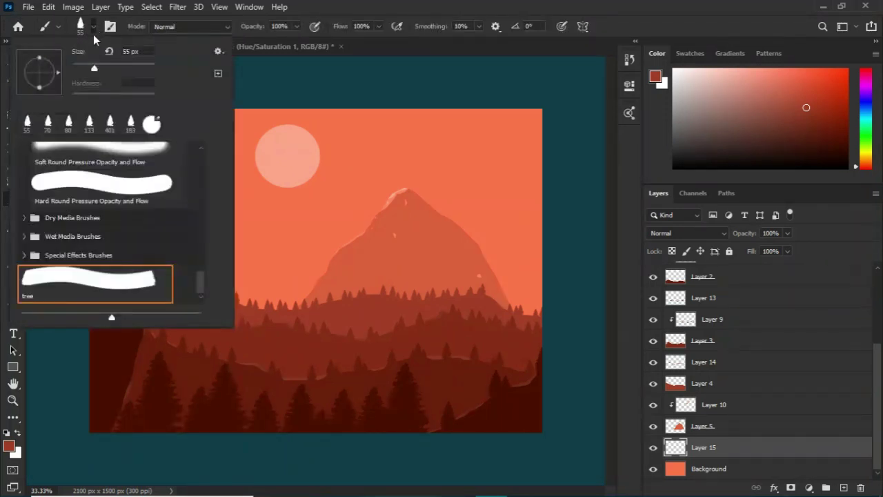
scroll(114, 186, up, 2)
scroll(113, 186, up, 2)
scroll(114, 186, up, 2)
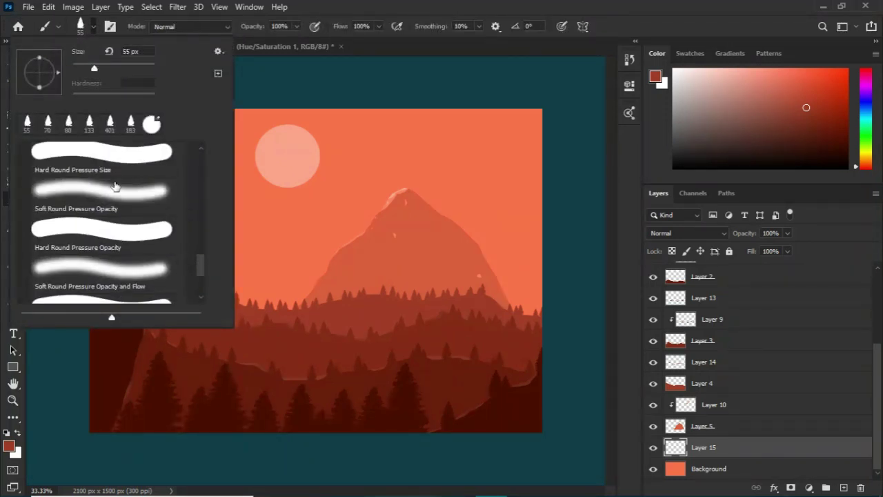
scroll(115, 185, up, 2)
scroll(115, 185, up, 1)
scroll(116, 186, up, 1)
scroll(116, 183, up, 1)
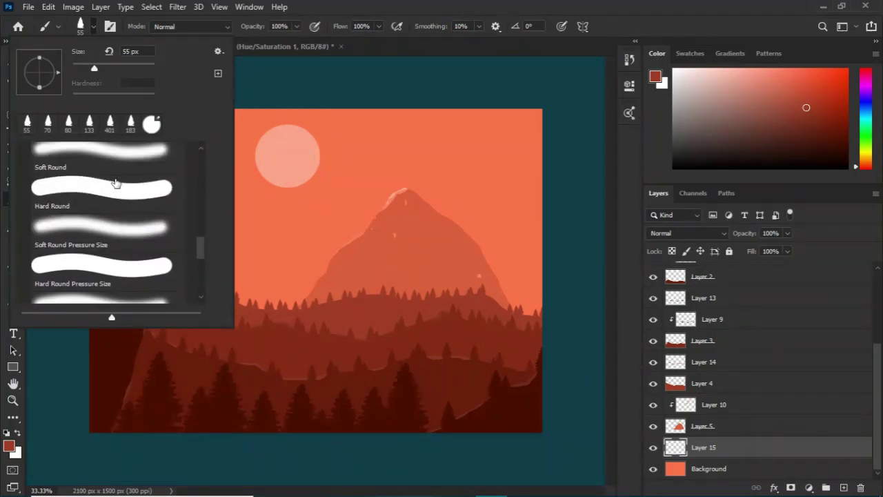
scroll(119, 180, up, 1)
scroll(121, 180, up, 1)
scroll(120, 180, up, 1)
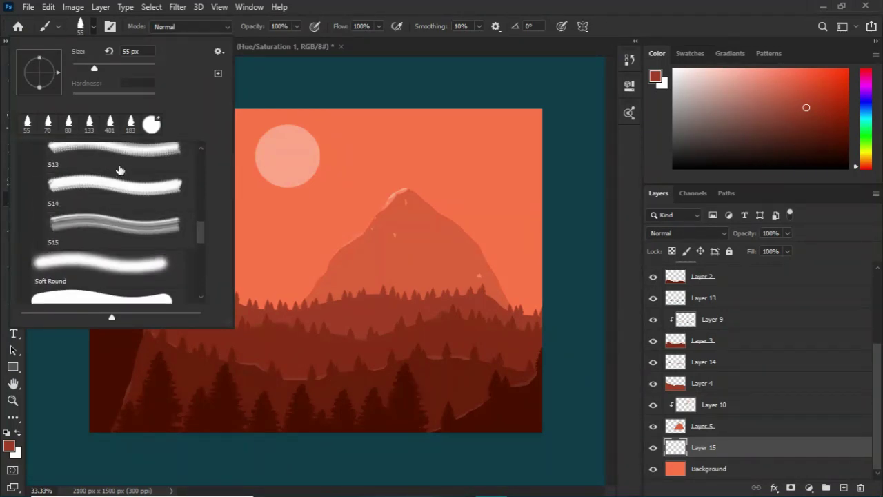
scroll(118, 168, up, 1)
scroll(119, 167, up, 1)
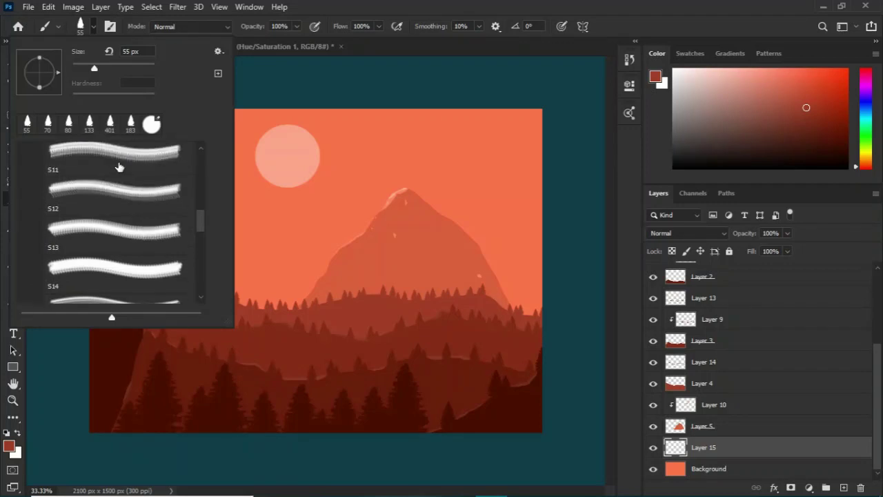
scroll(119, 167, up, 1)
scroll(119, 167, up, 1)
scroll(119, 167, up, 1)
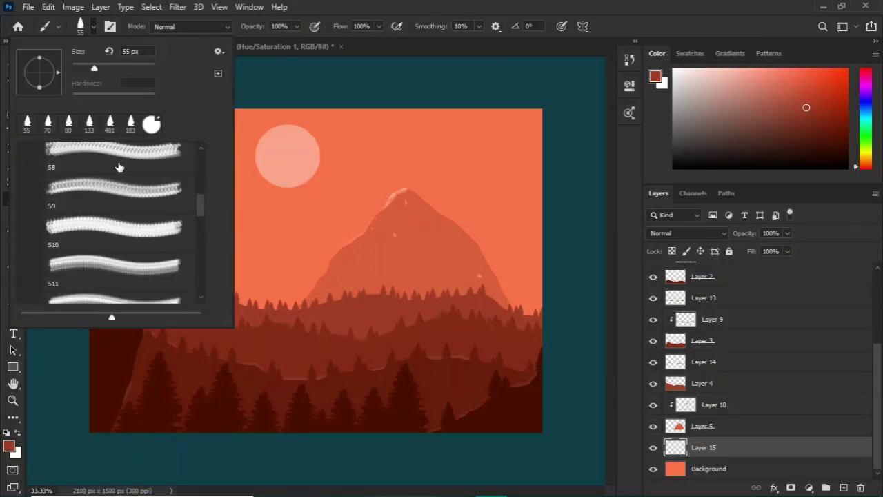
scroll(118, 167, up, 1)
scroll(110, 167, up, 1)
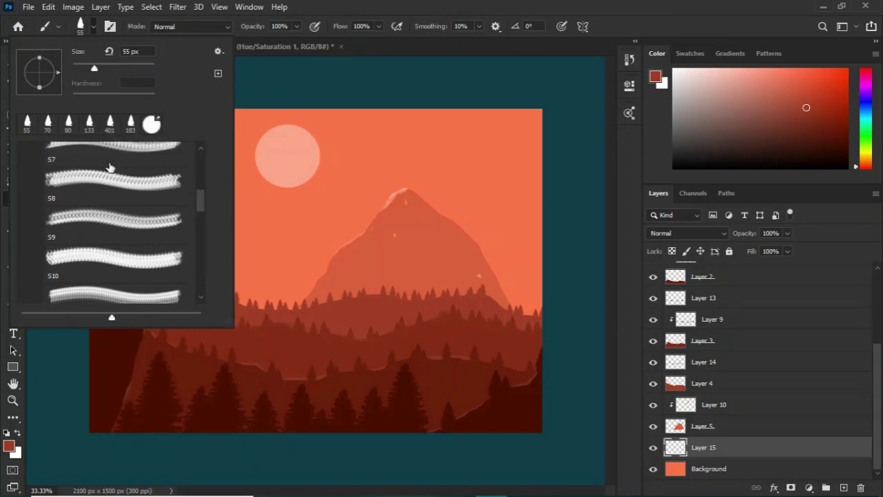
scroll(111, 167, up, 1)
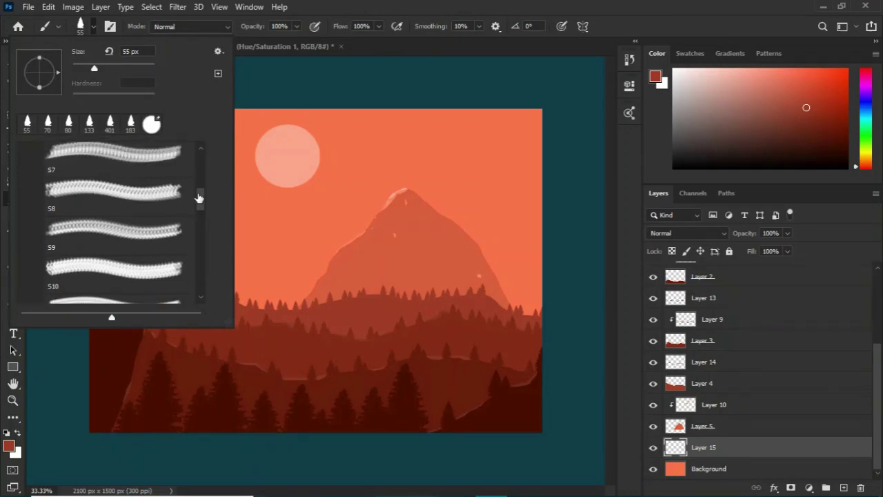
scroll(137, 176, up, 2)
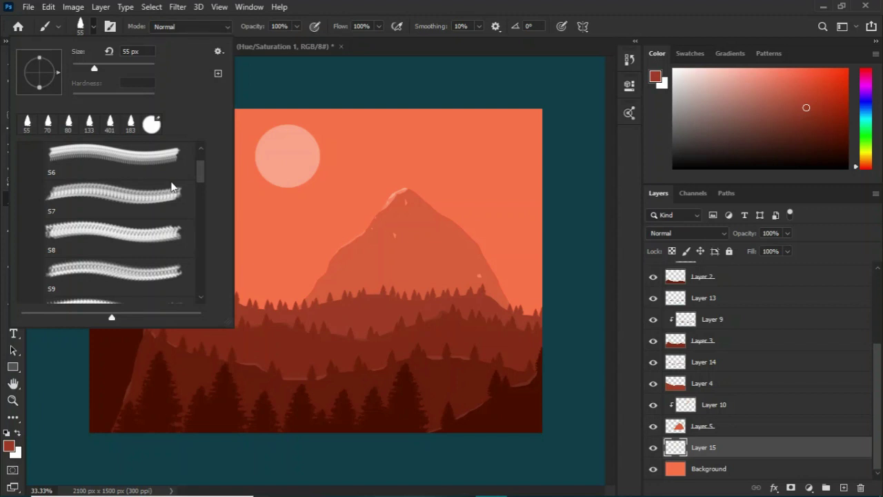
mouse_move(202, 169)
mouse_down()
mouse_move(202, 287)
mouse_move(200, 163)
mouse_move(200, 177)
mouse_up()
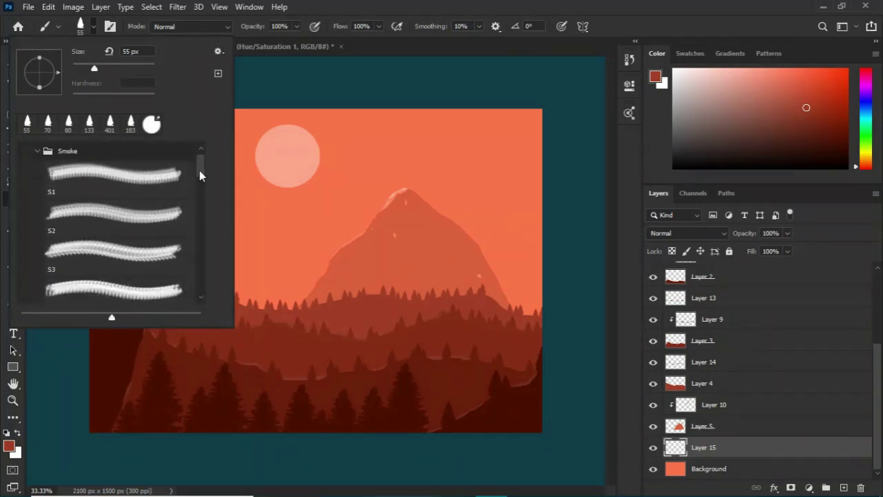
click(150, 248)
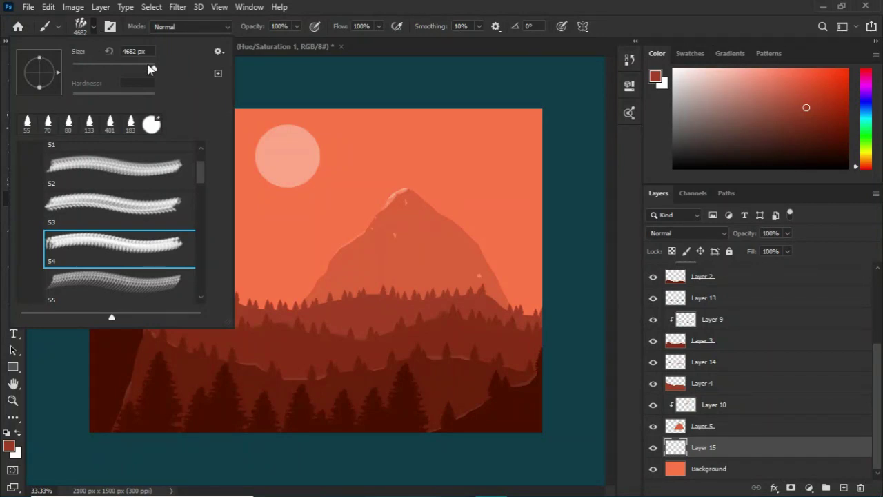
drag(151, 67, 149, 68)
key(Return)
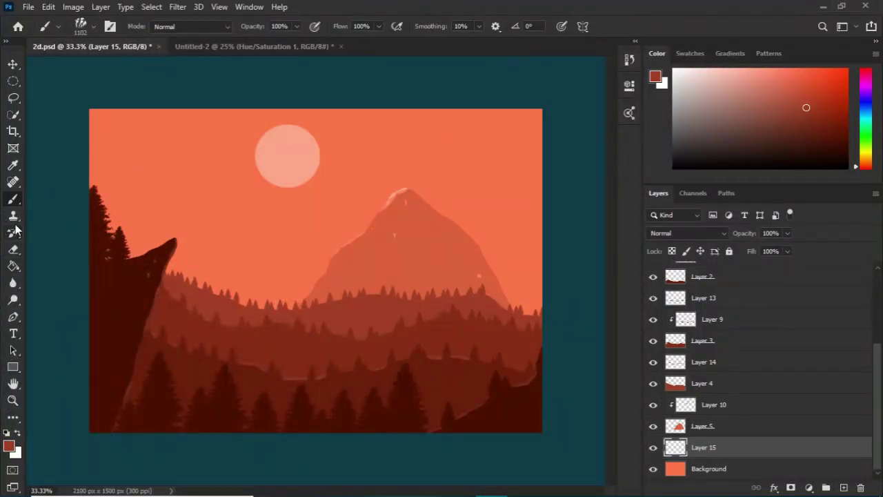
Sample the sun's colour and set the foreground to pale pink #ffa792
click(13, 168)
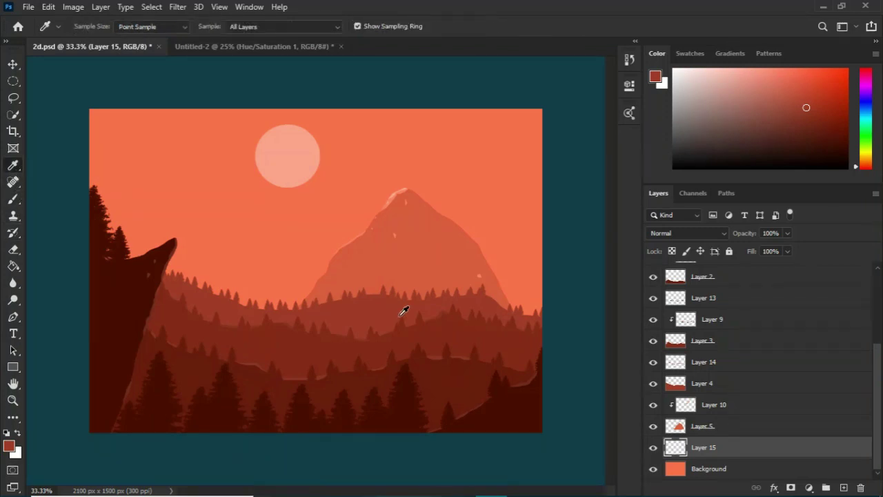
click(301, 150)
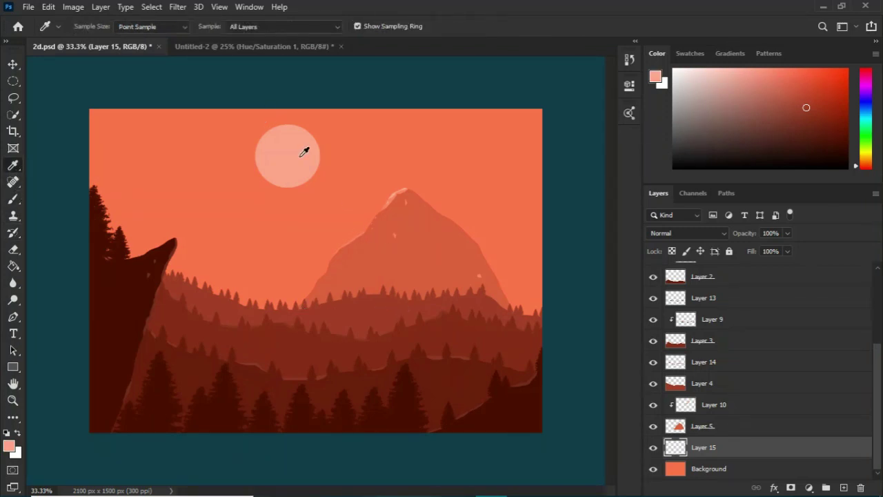
click(10, 445)
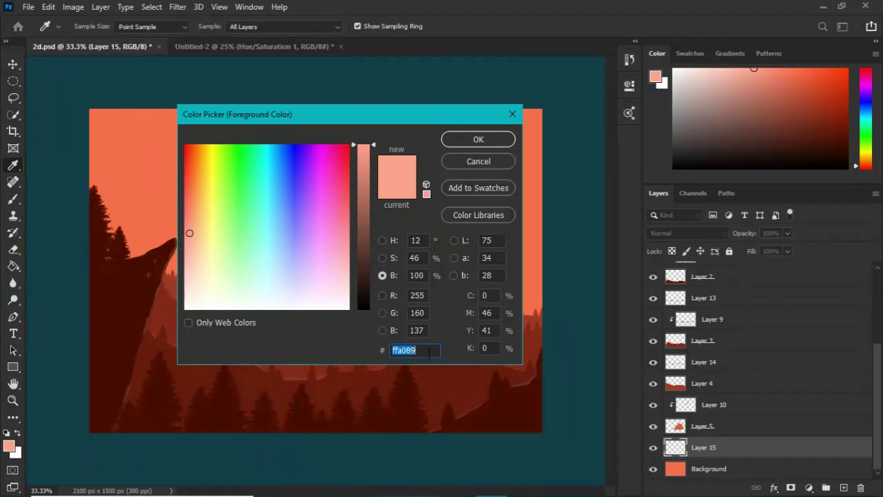
key(BackSpace)
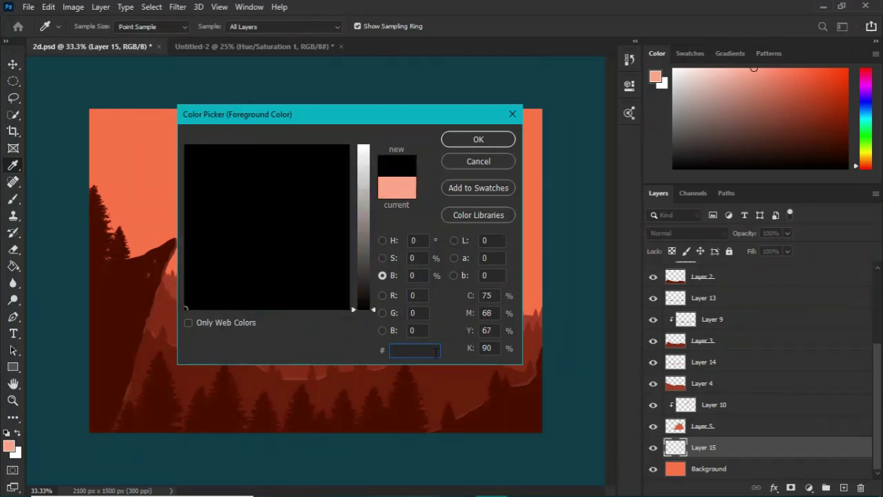
text(ff)
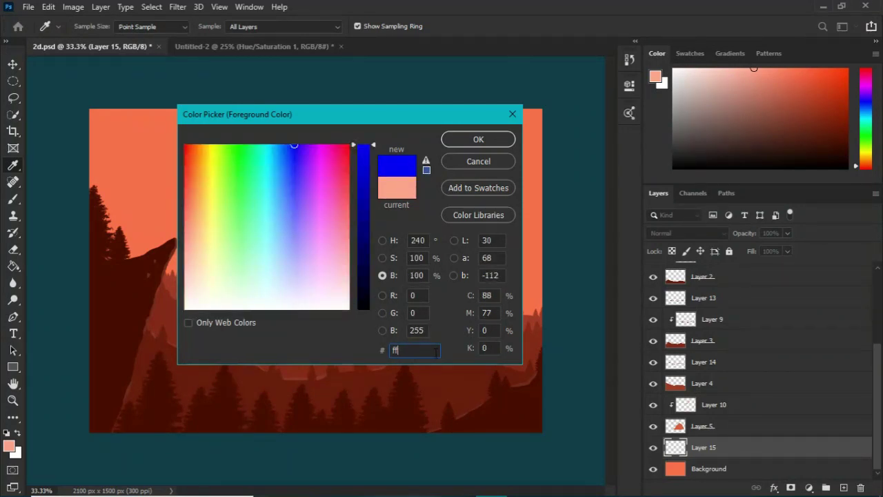
text(a)
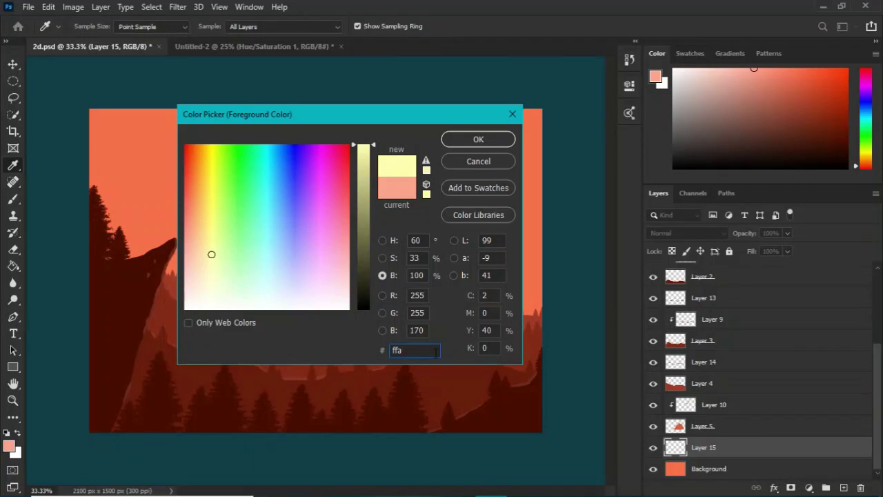
text(792)
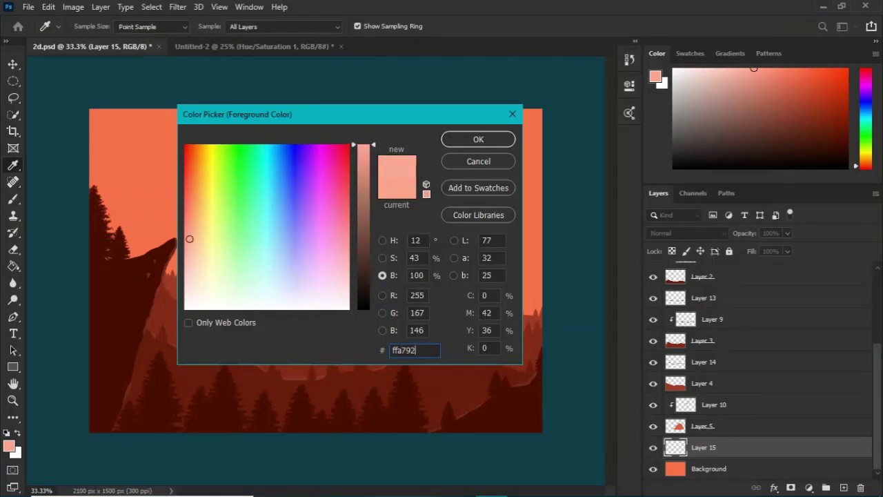
click(457, 140)
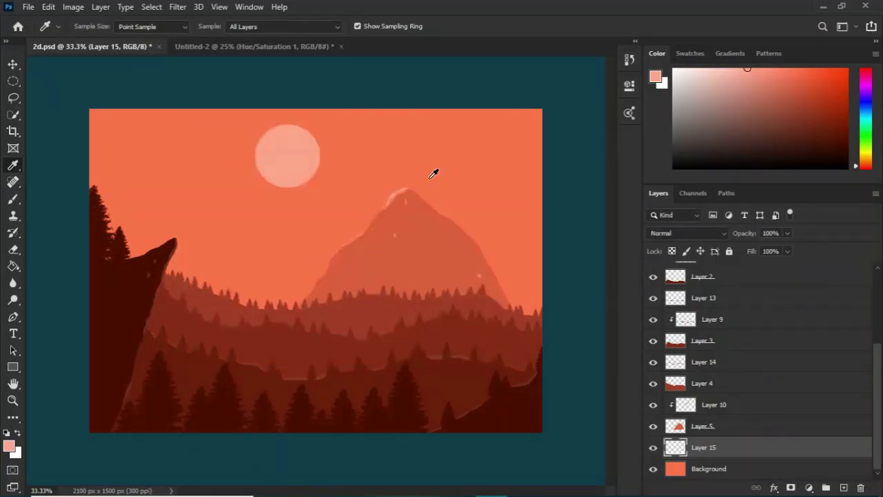
Stamp pink mist behind the cliff, on the mountain's left slope and at the right edge
click(13, 198)
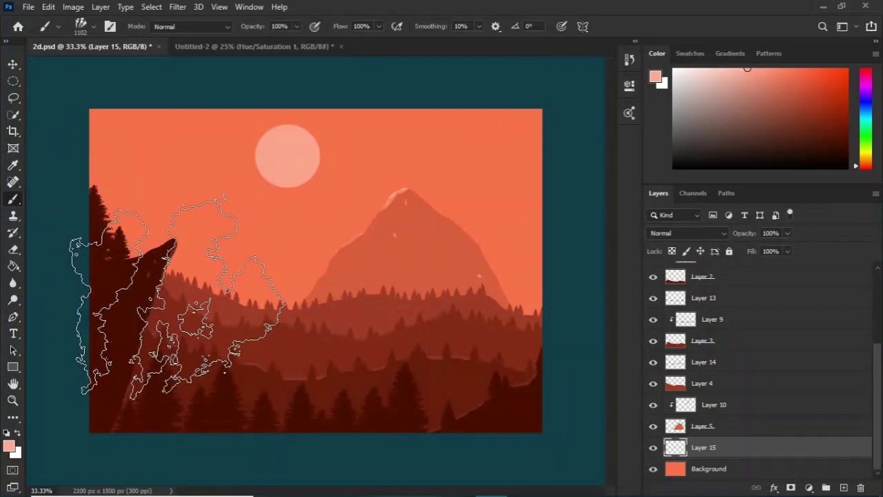
click(178, 297)
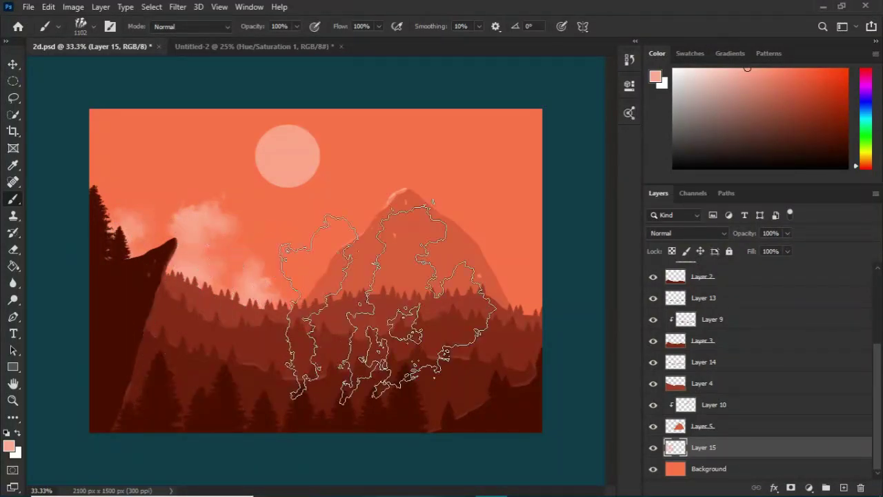
click(383, 305)
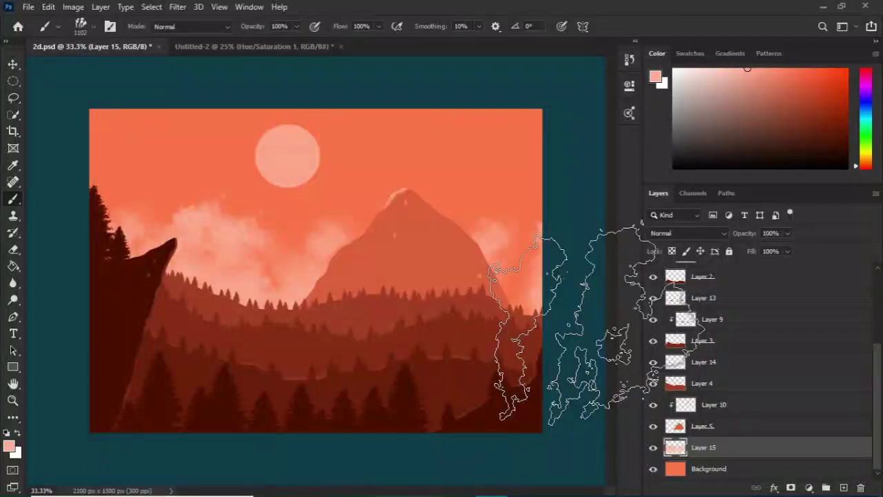
click(537, 328)
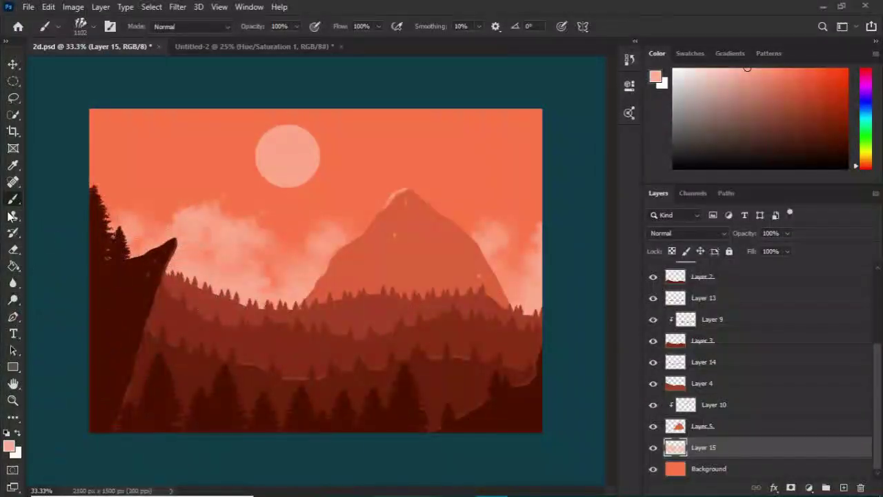
Set the smoke brush size to exactly 1100 px
click(94, 27)
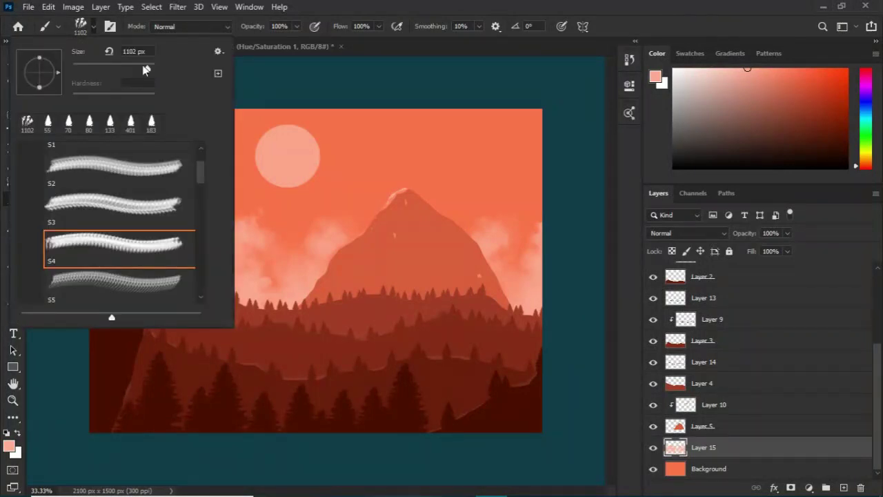
drag(145, 69, 143, 68)
click(133, 49)
key(BackSpace)
key(BackSpace)
key(BackSpace)
text(1)
text(100)
click(94, 29)
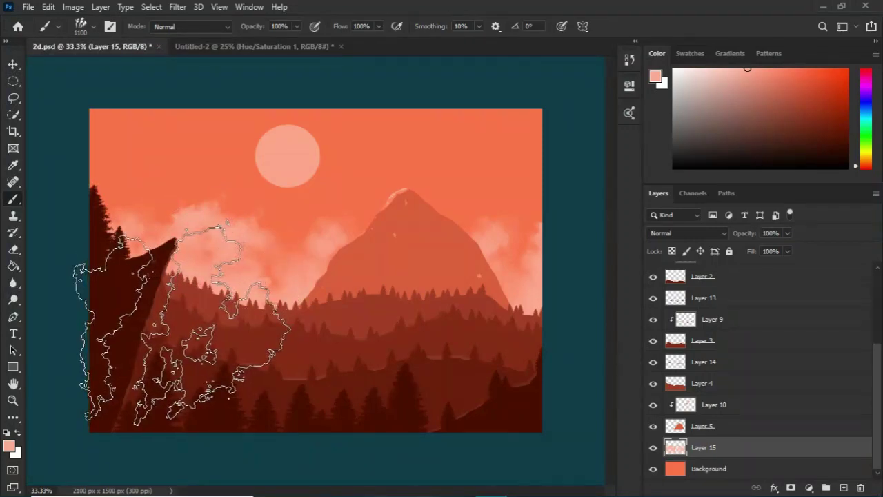
Set the foreground colour to hex ffb8a6 in the Color Picker
click(9, 447)
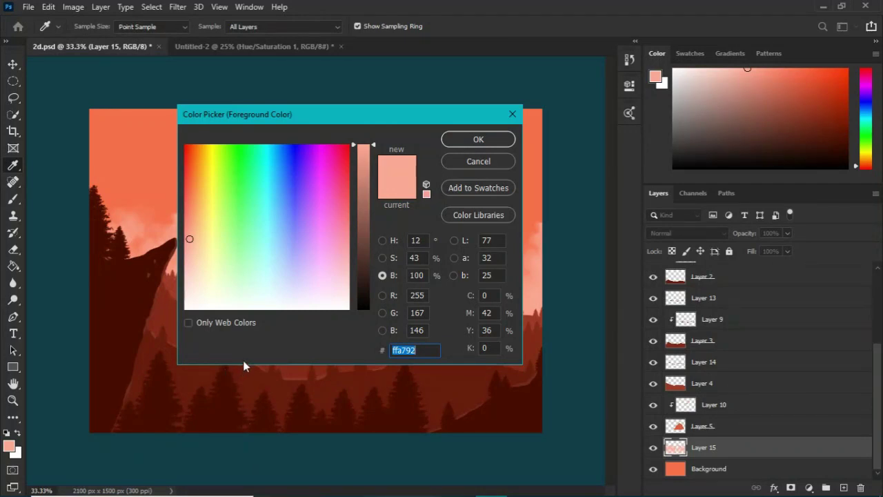
text(ff)
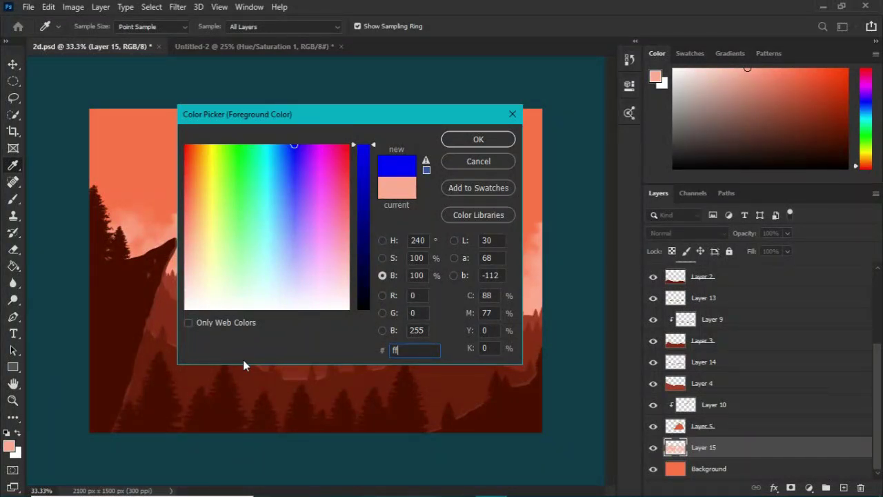
text(b8)
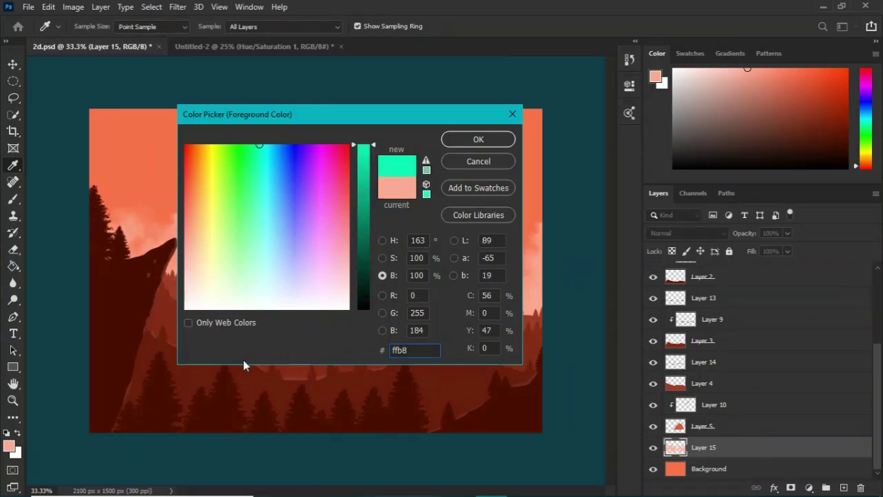
text(a)
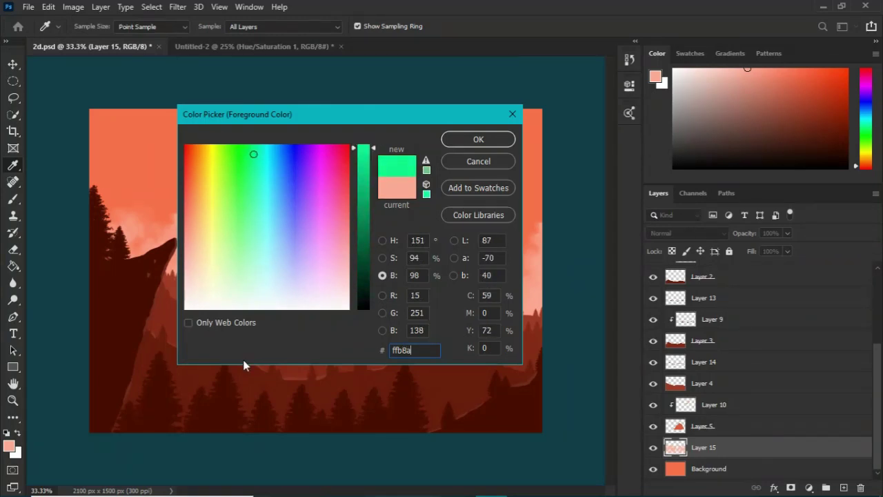
text(6)
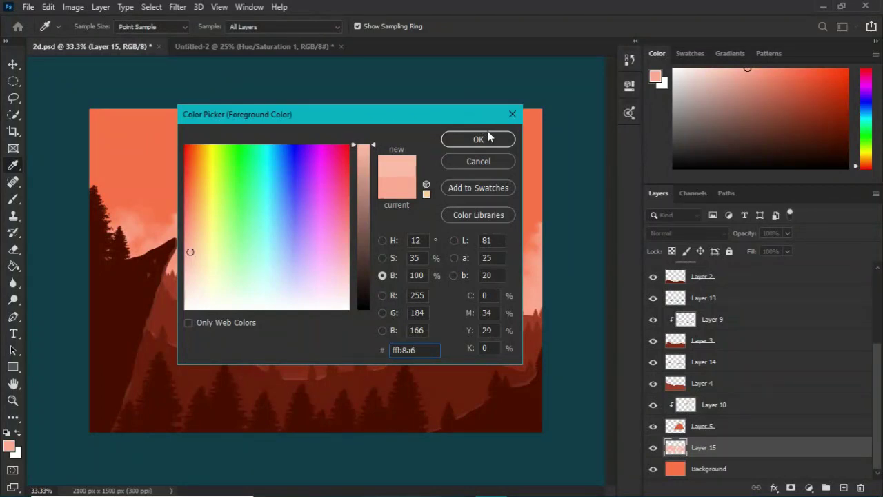
click(492, 139)
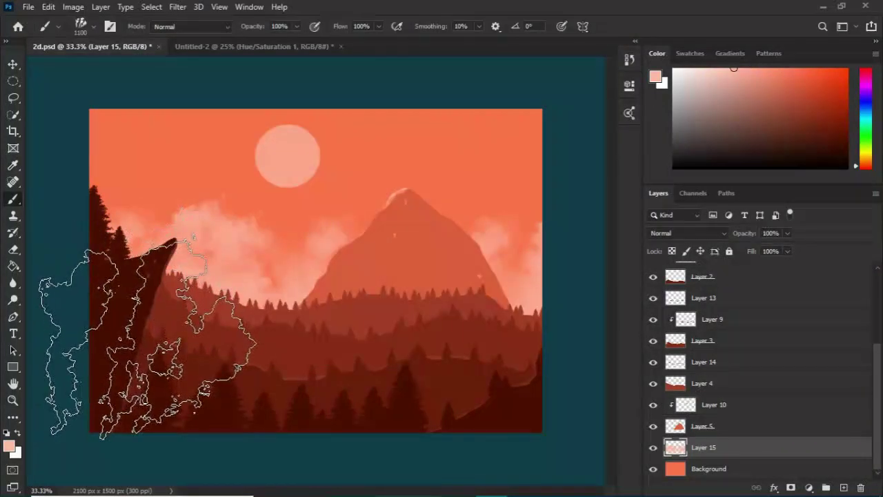
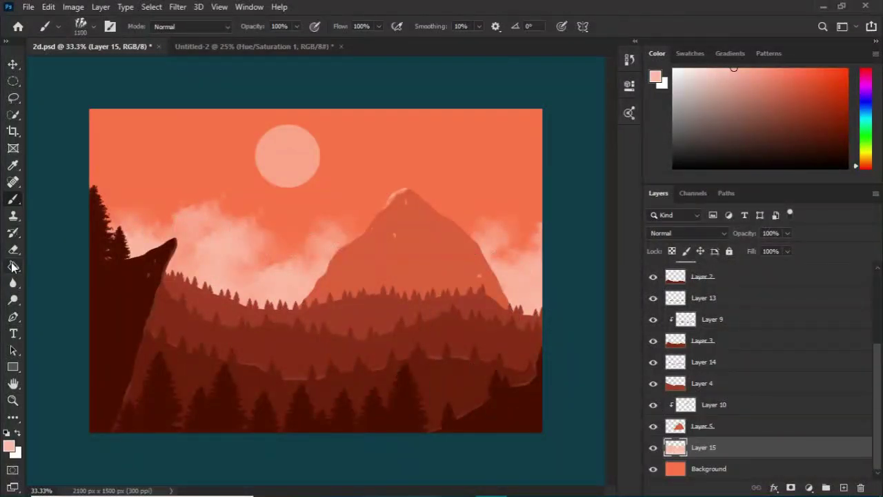
Set the foreground colour to light pink ffdcd3 and pick the Brush tool
click(13, 448)
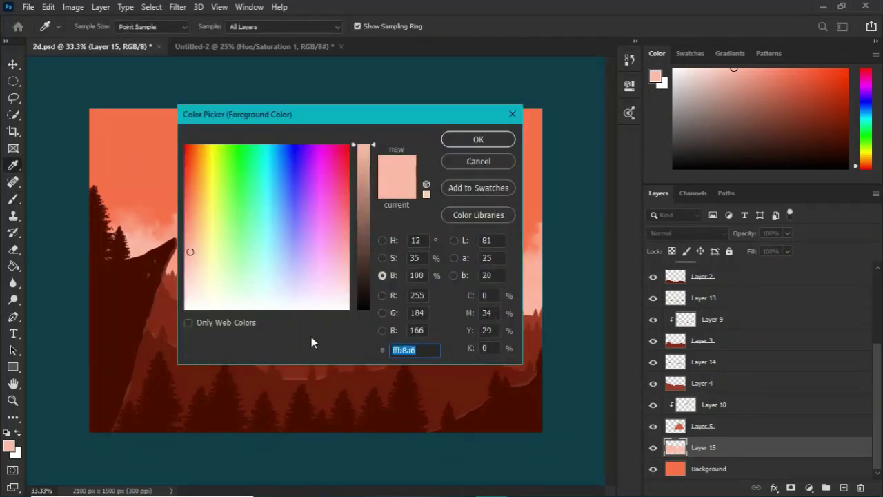
text(f)
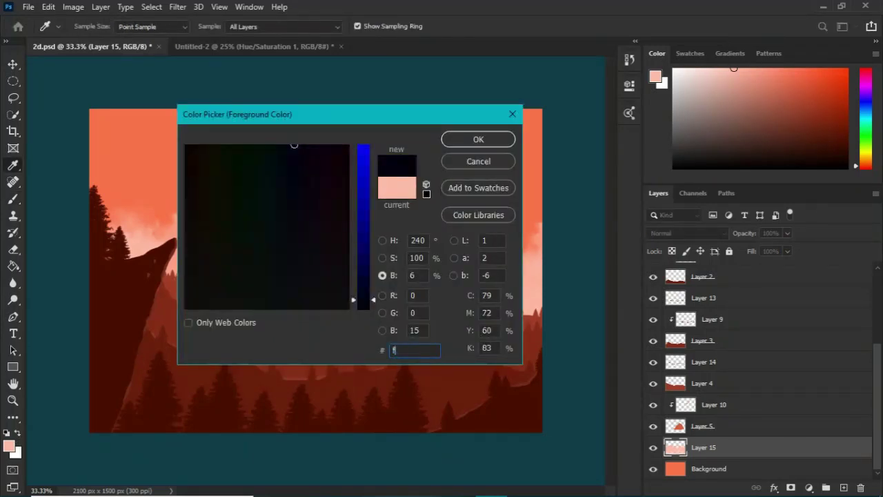
text(f)
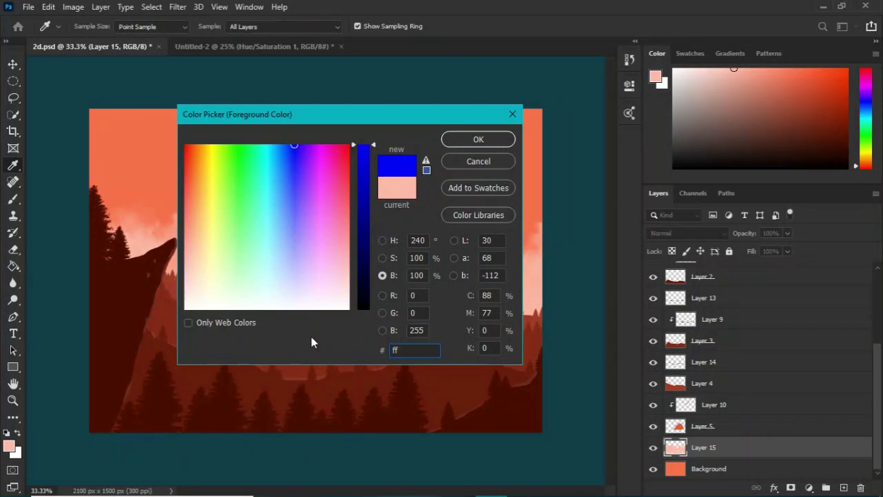
text(dc)
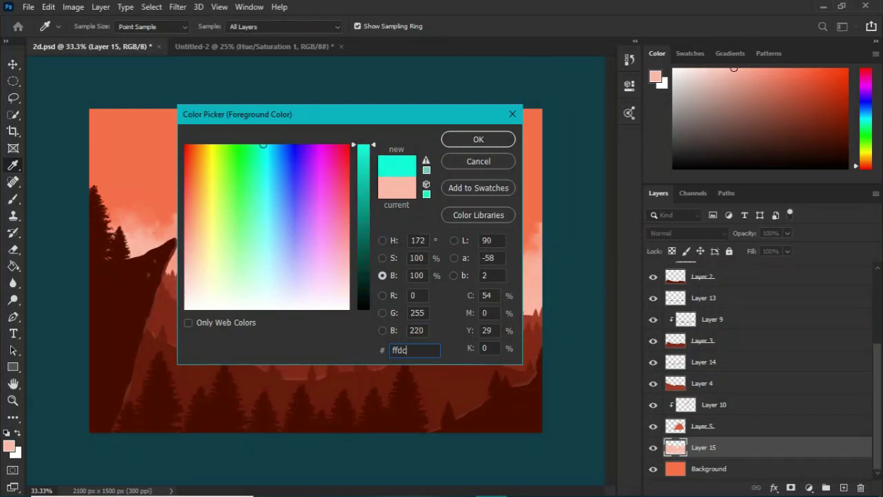
text(d3)
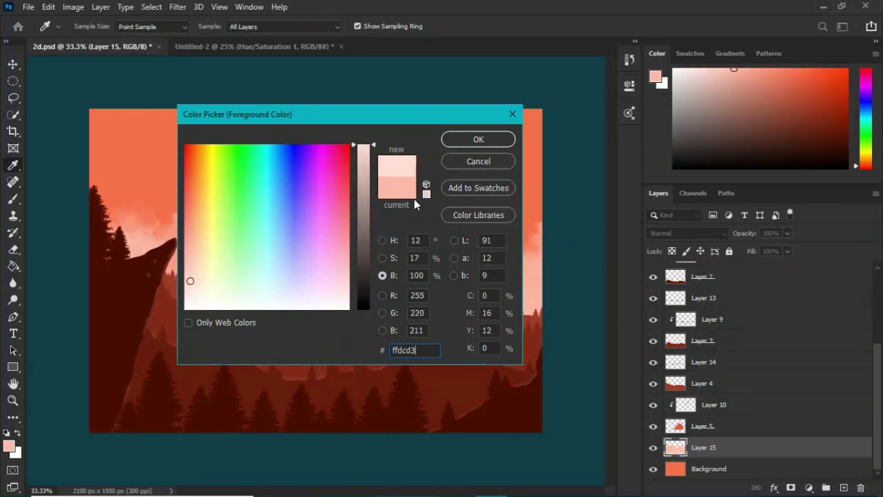
click(467, 139)
key(b)
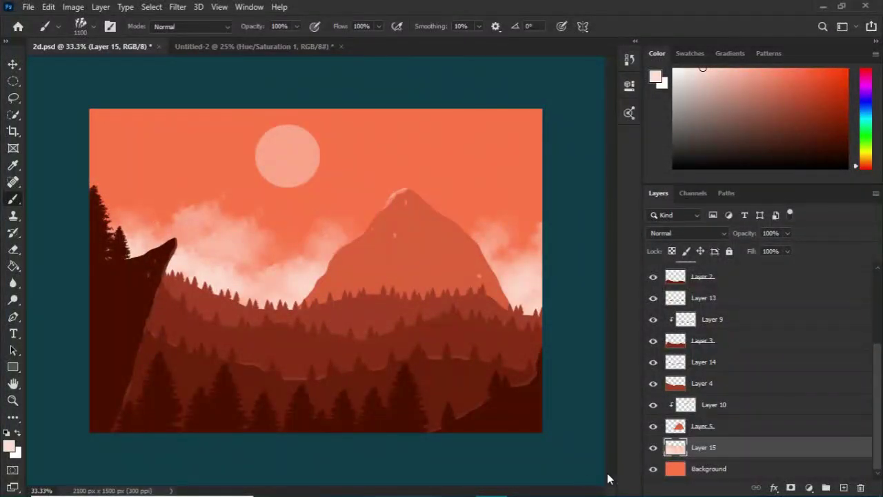
Create Layer 16 and place it directly beneath Layer 1
scroll(733, 423, up, 1)
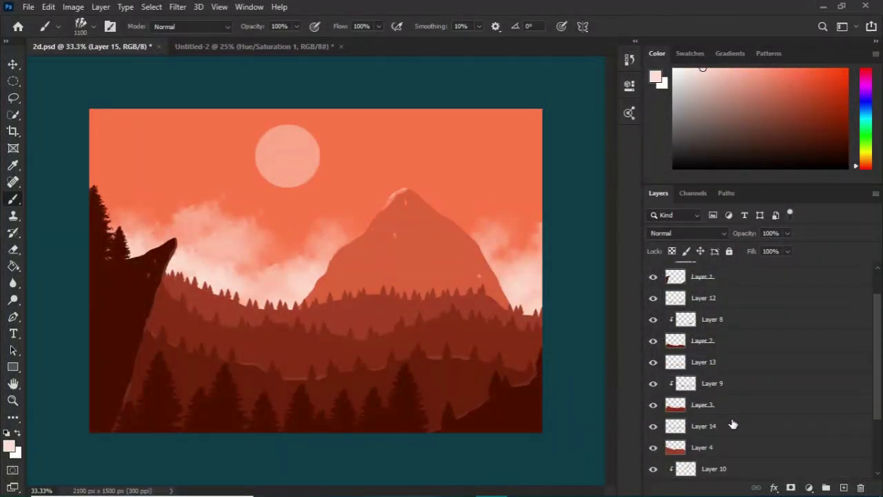
scroll(732, 414, up, 3)
click(730, 300)
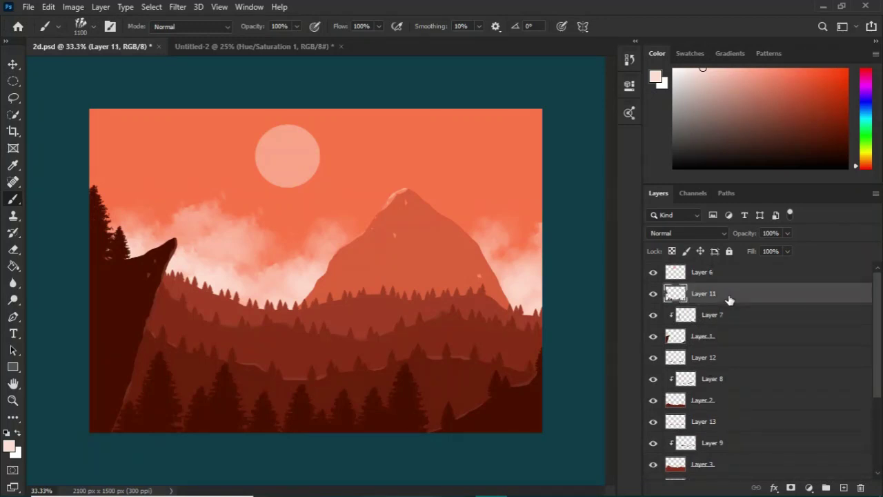
click(733, 336)
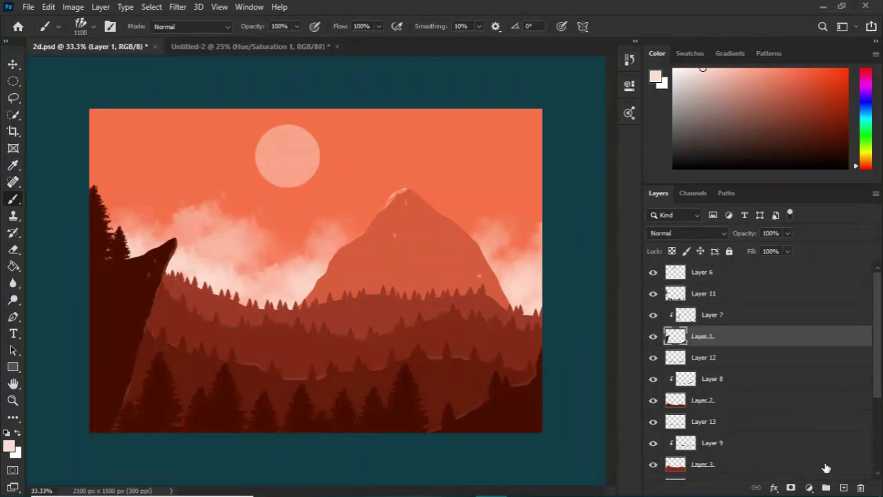
click(842, 488)
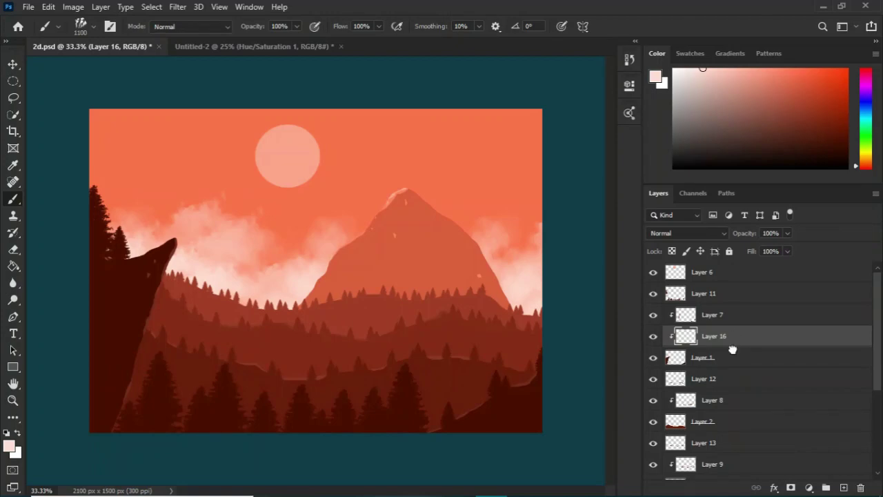
drag(733, 349, 734, 370)
ctrl+click(676, 336)
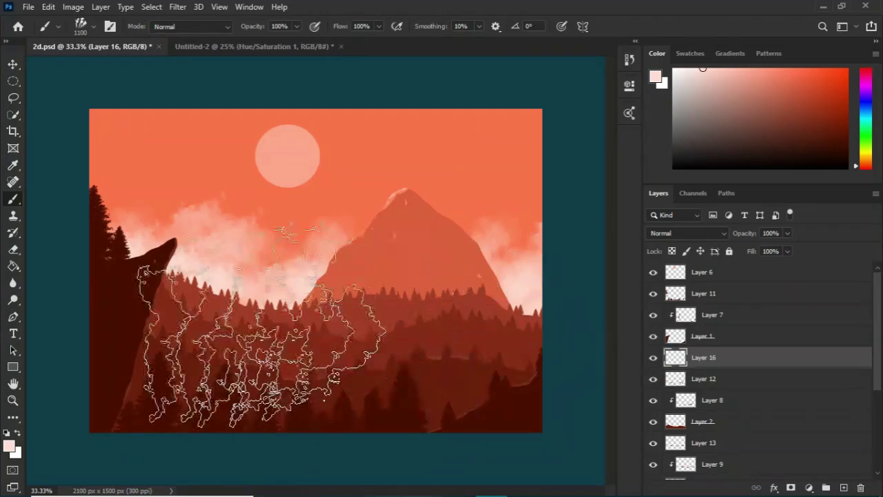
Test a white cloud stroke over the lower trees, then undo it
click(165, 407)
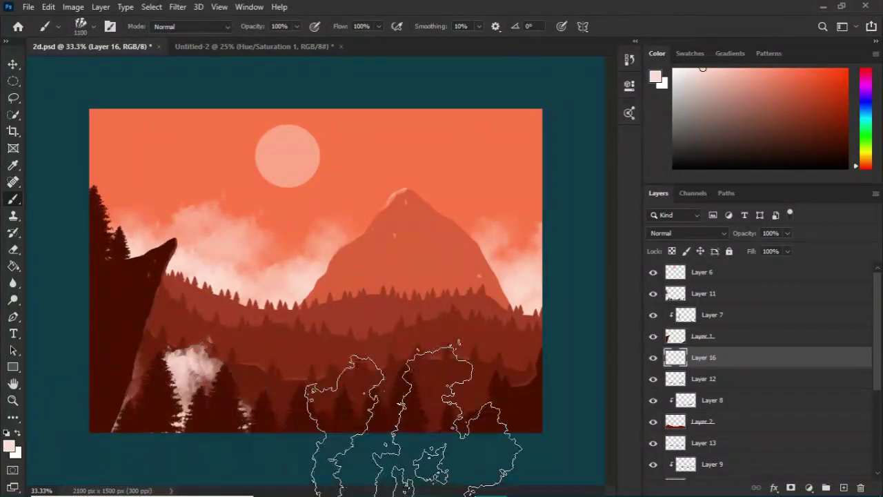
key(ctrl+z)
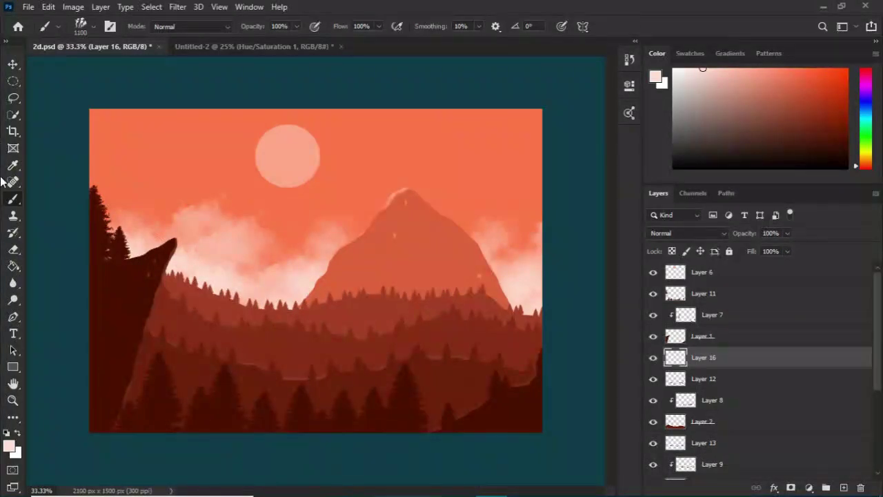
click(10, 447)
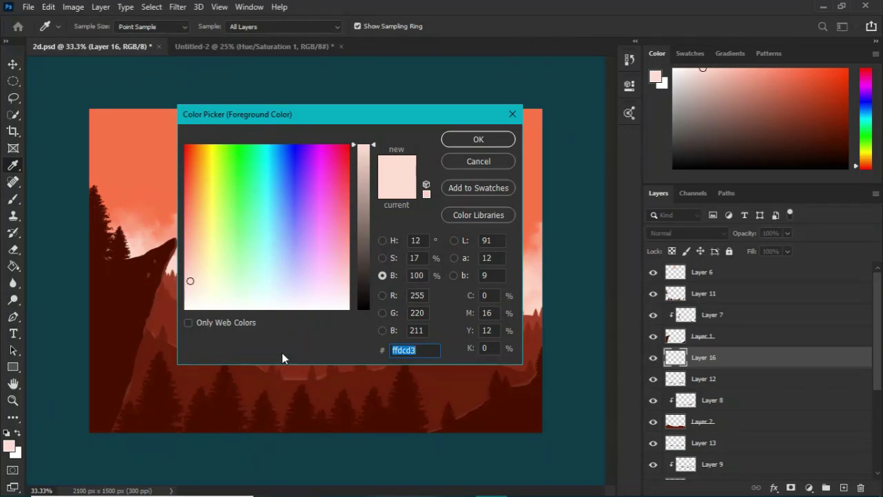
Change the foreground colour to salmon orange ff8b6f
text(ff)
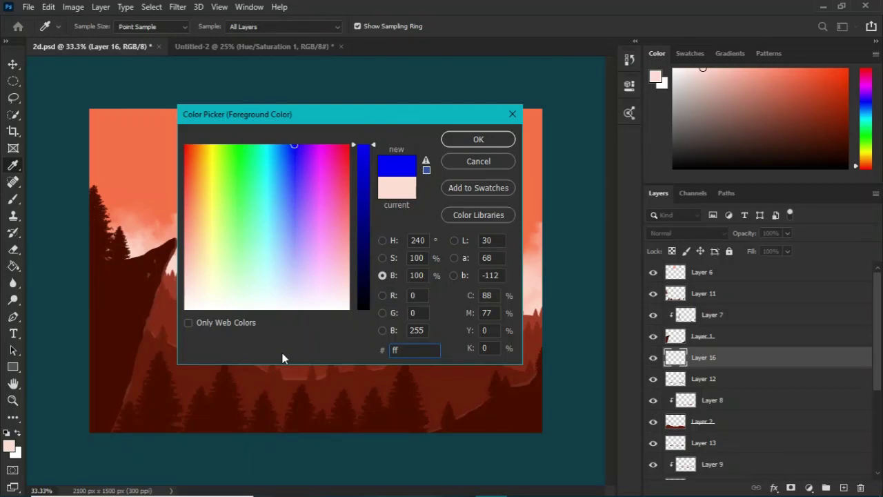
text(8b)
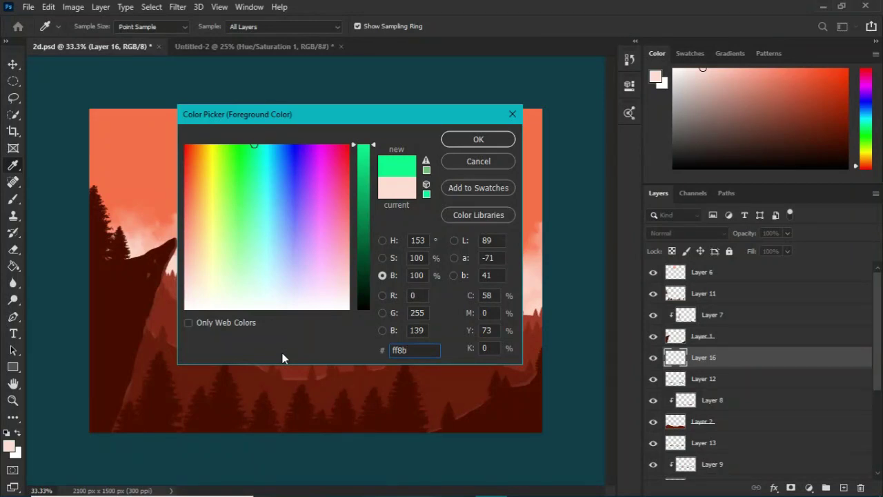
text(6f)
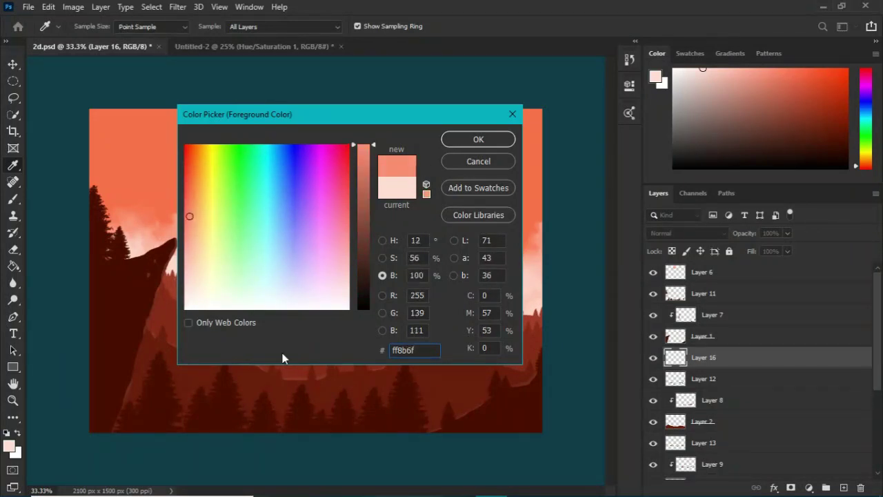
click(478, 139)
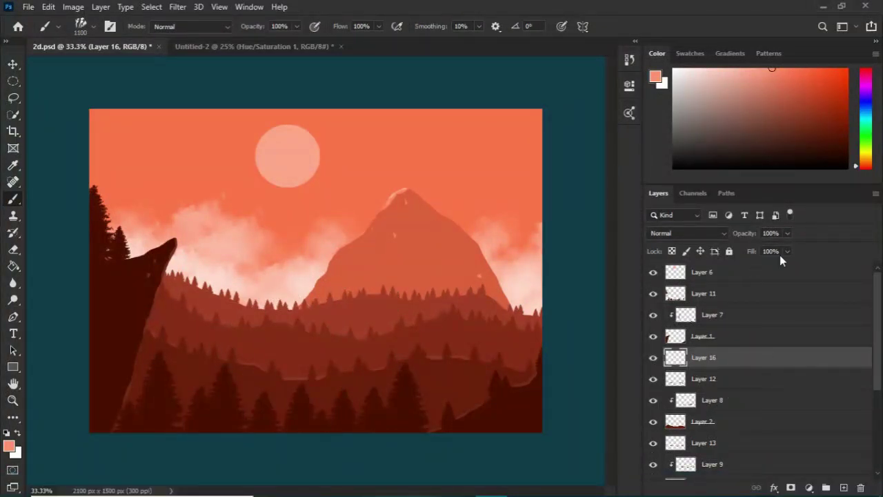
Set Layer 16 to 32% opacity and brush salmon mist over the lower-left trees
click(787, 235)
click(773, 233)
key(BackSpace)
text(32)
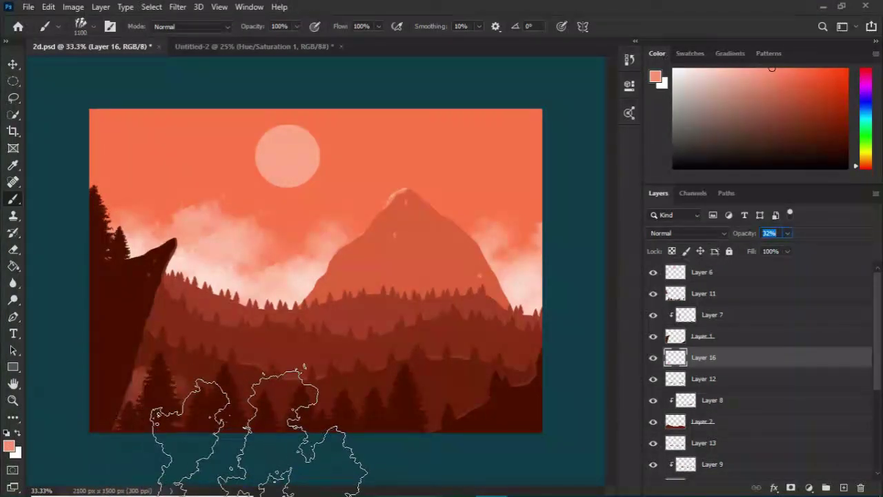
click(228, 436)
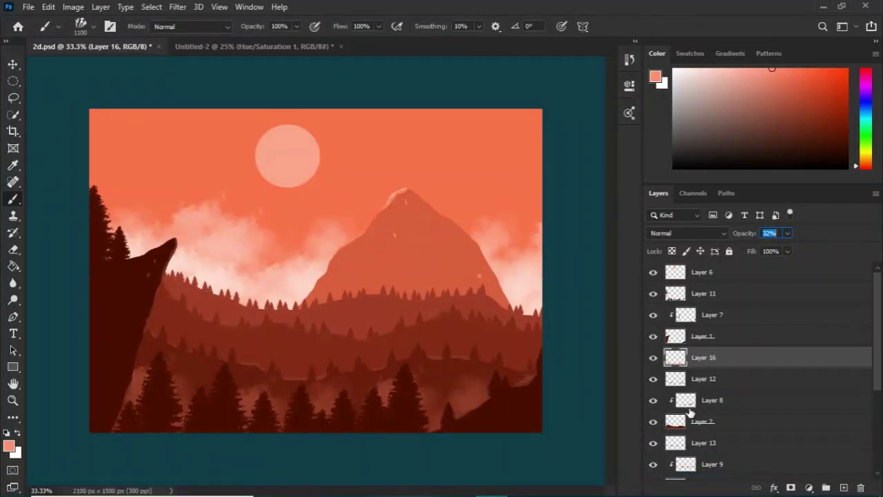
scroll(753, 392, down, 1)
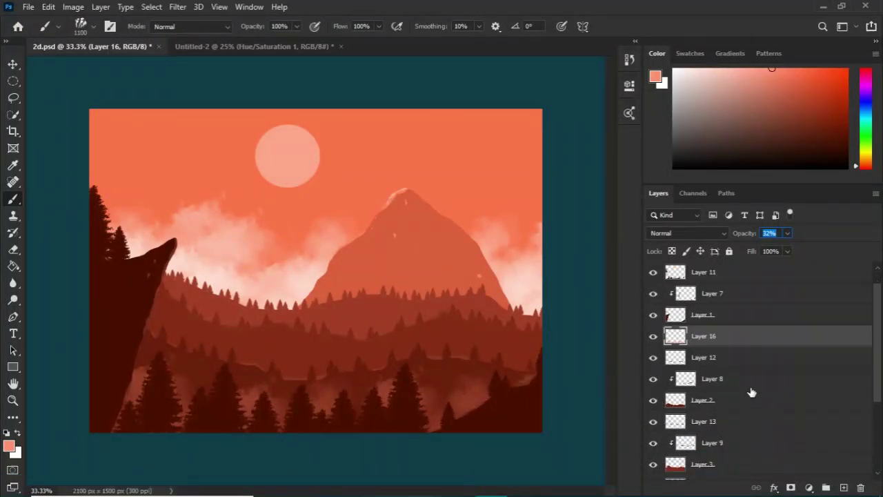
click(731, 400)
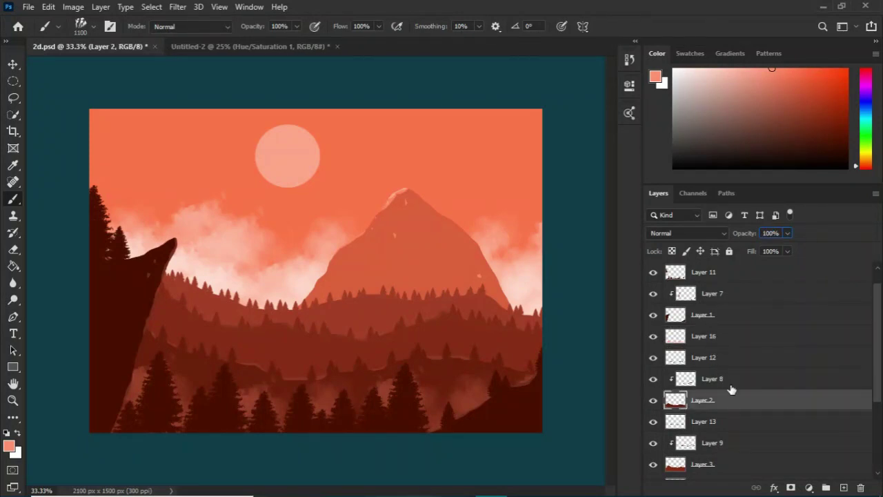
Save, then add Layer 17 at 42% opacity and dab salmon mist into the lower forest
click(736, 427)
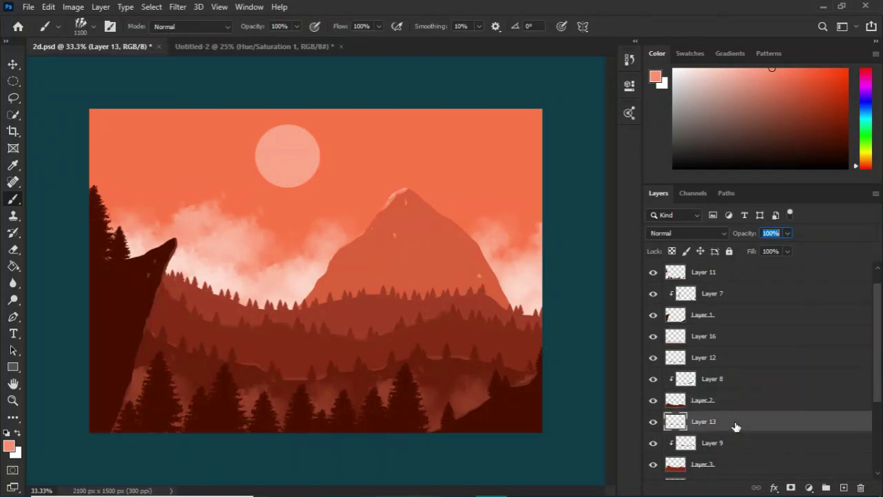
key(ctrl+s)
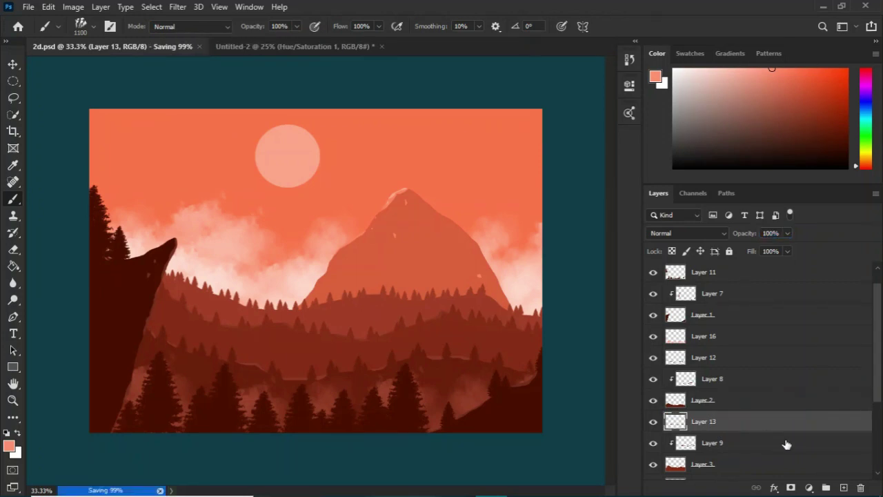
click(843, 488)
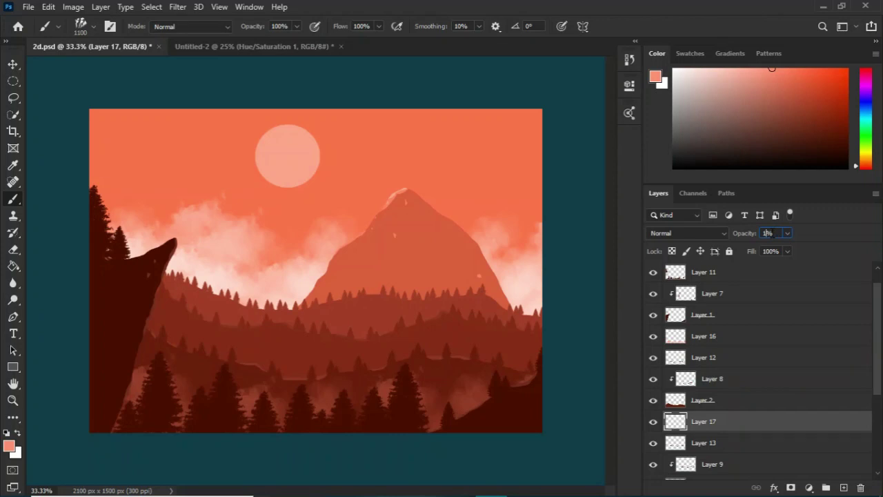
text(42)
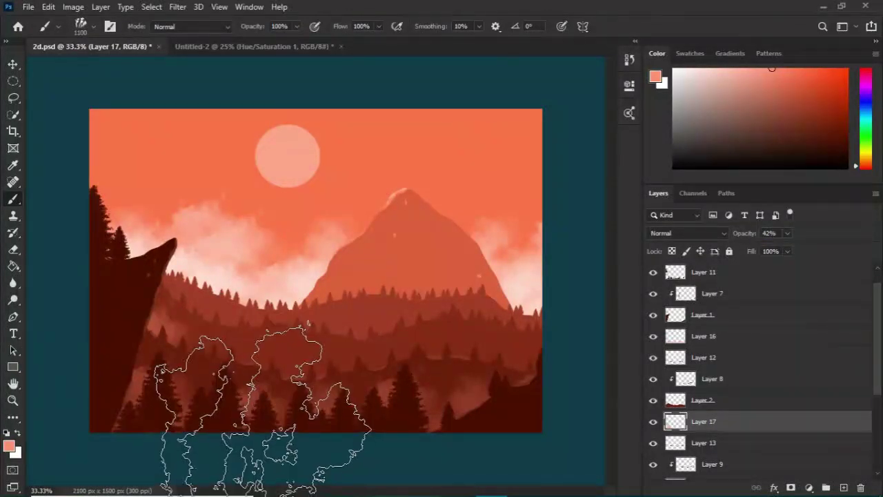
click(263, 449)
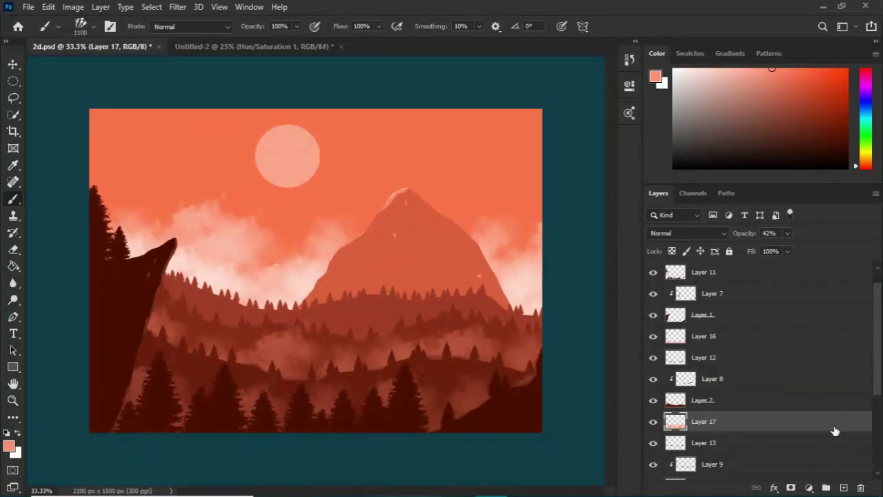
scroll(755, 433, down, 2)
scroll(752, 430, down, 1)
scroll(753, 420, down, 2)
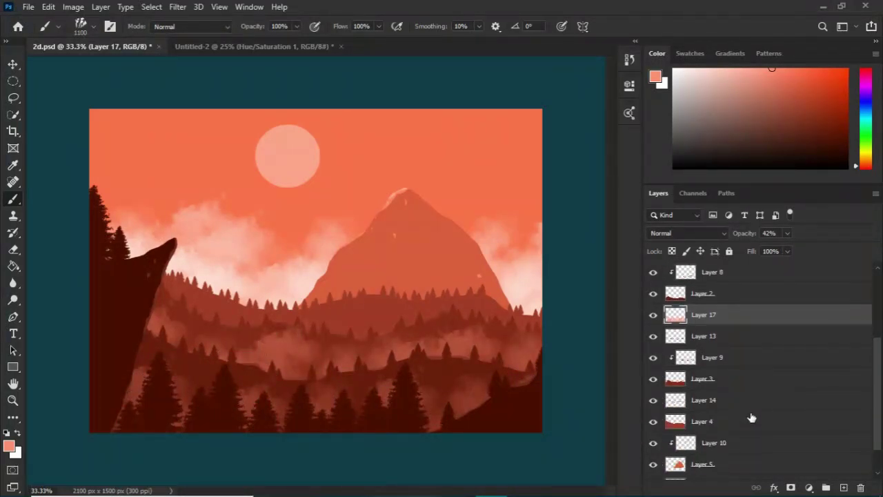
Create Layer 18 above Layer 14 at 62% opacity
click(732, 400)
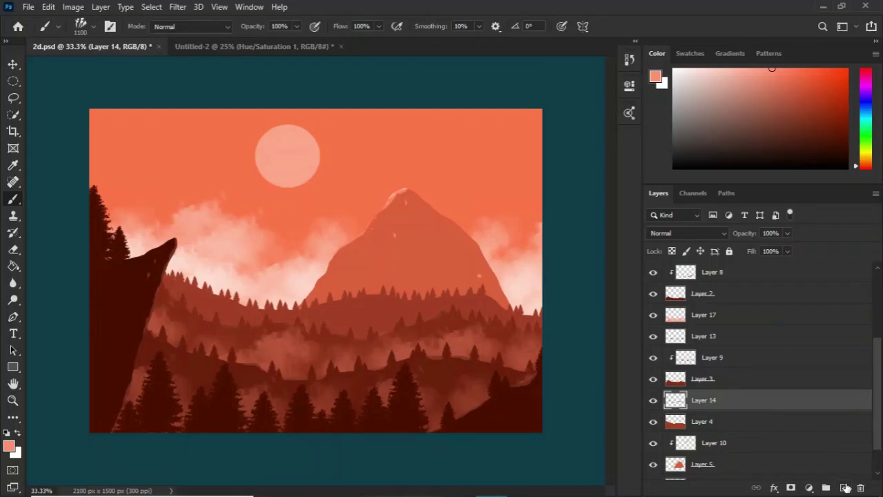
click(844, 488)
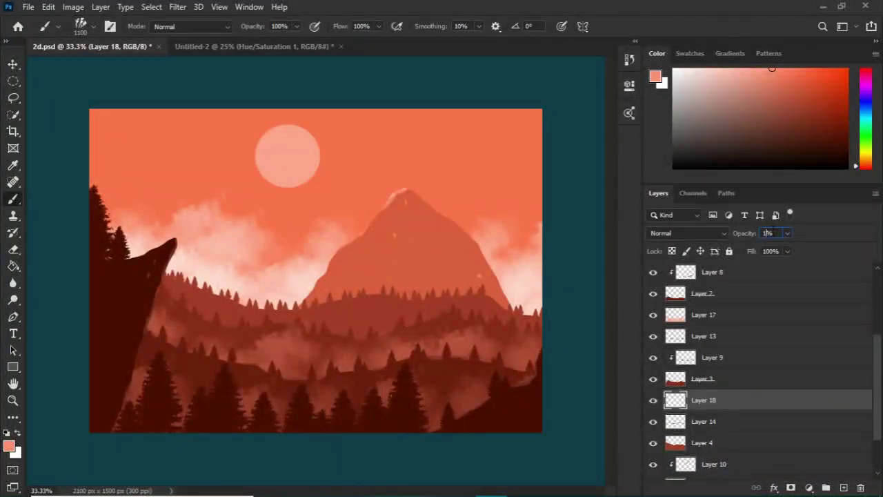
key(BackSpace)
text(62)
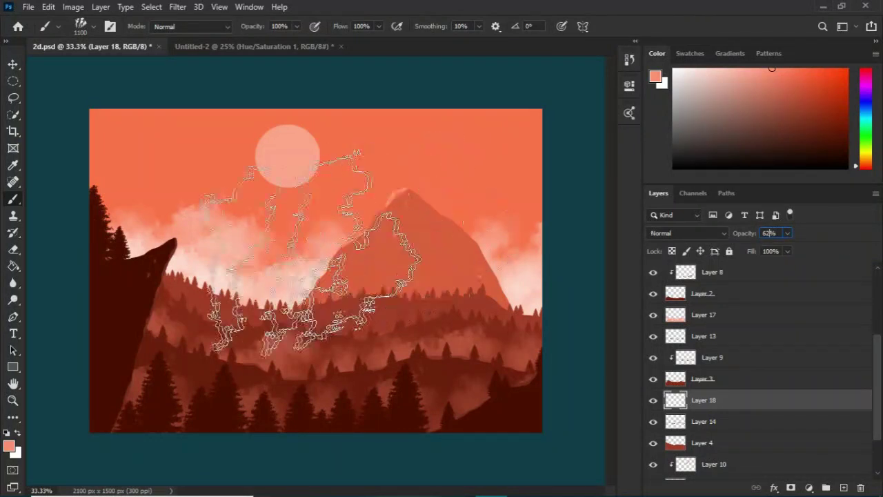
Paint pink mist over the left-side trees with a 1000 px brush, then save
click(94, 27)
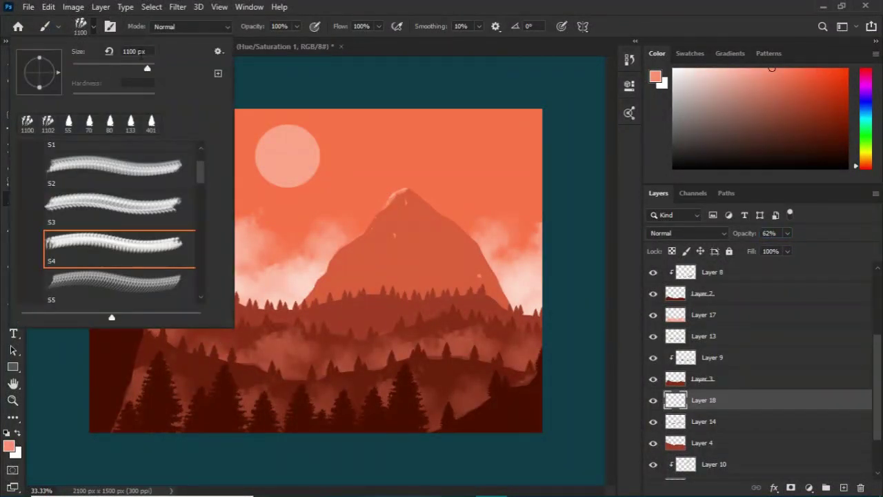
key(BackSpace)
key(BackSpace)
key(BackSpace)
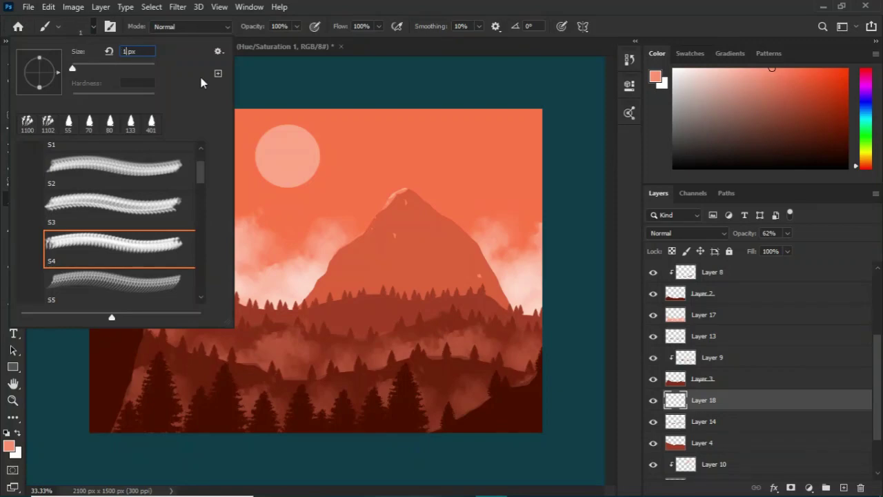
text(000)
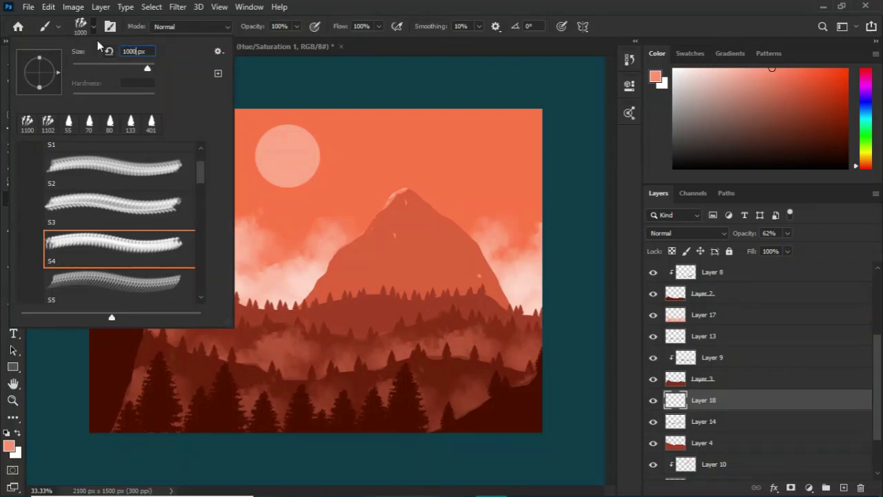
key(Return)
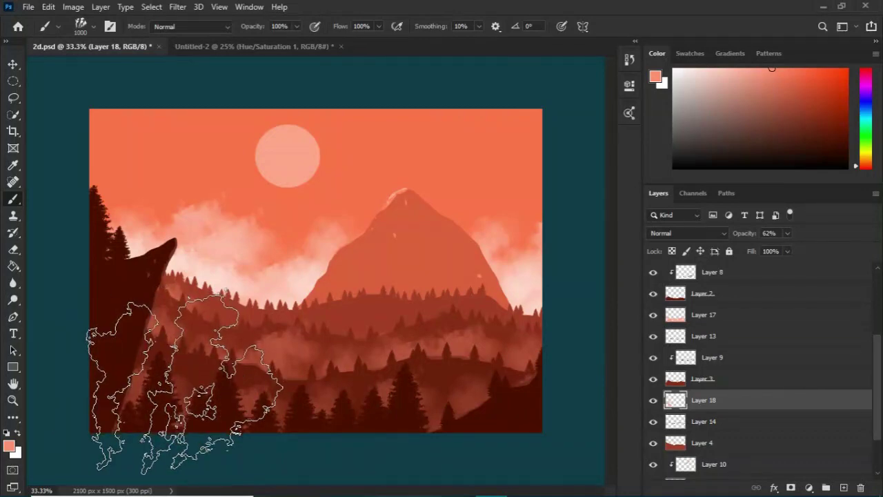
drag(185, 384, 441, 395)
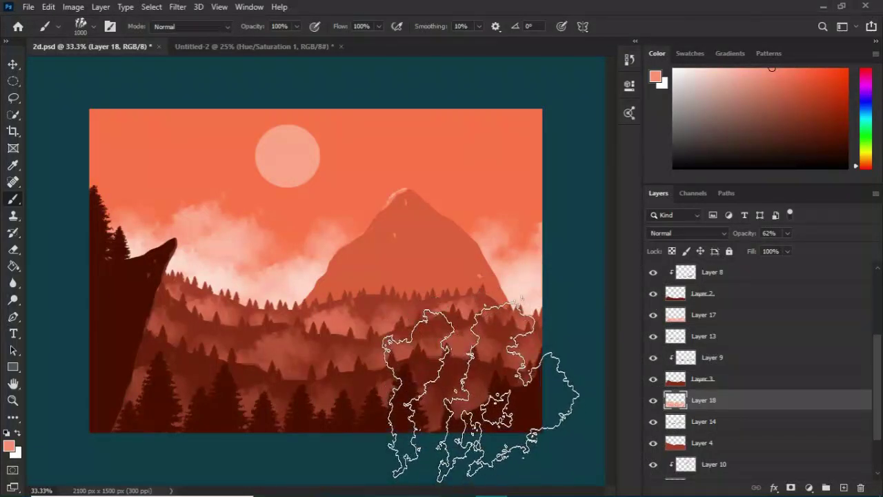
key(ctrl+s)
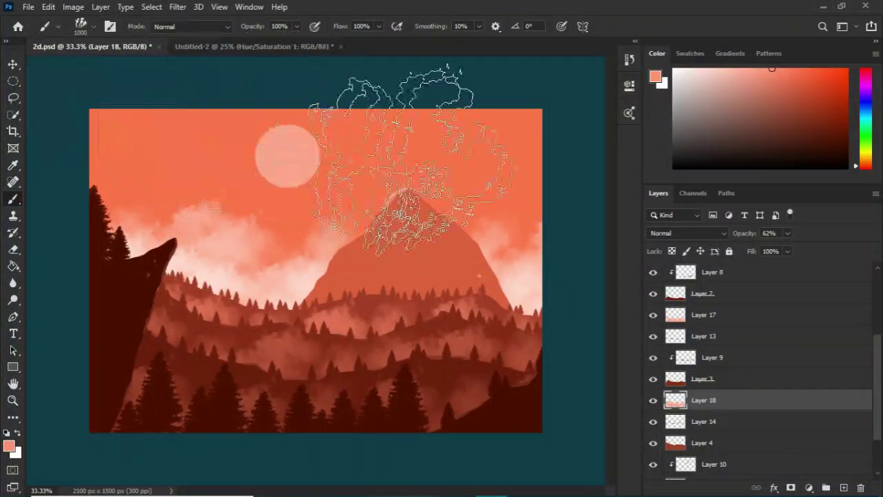
scroll(802, 421, up, 3)
scroll(802, 420, up, 3)
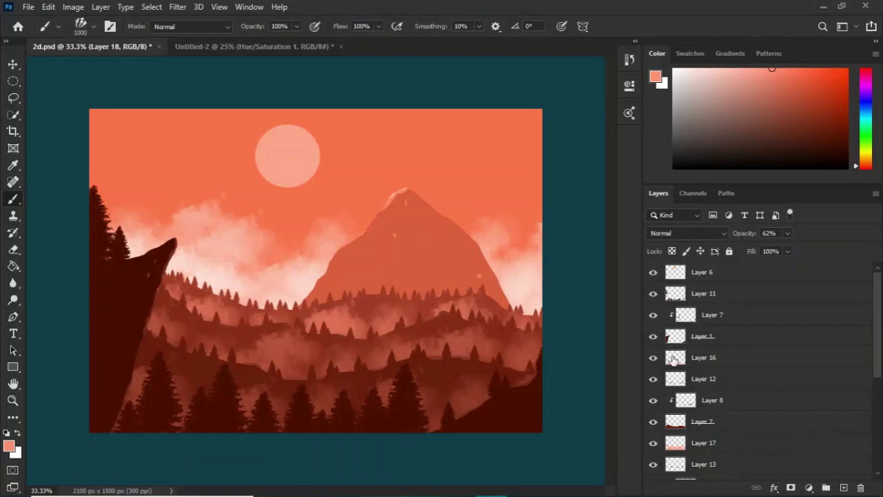
Add a new Layer 19 just below Layer 6
click(714, 280)
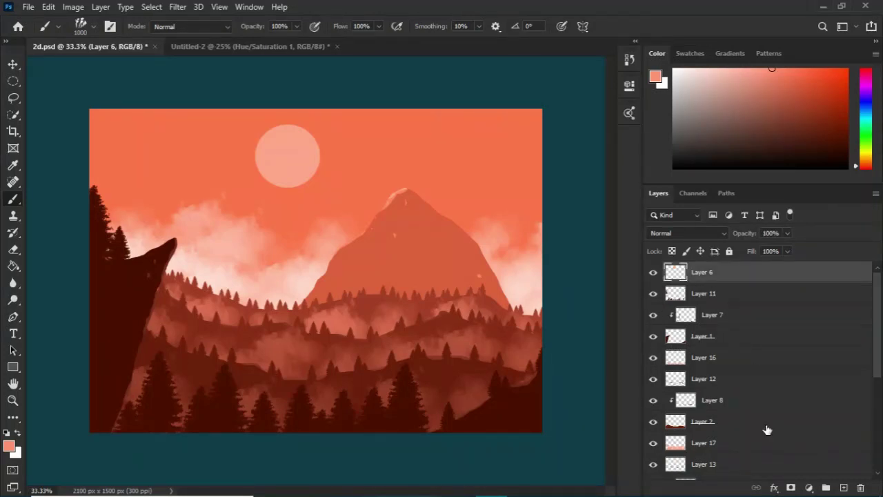
click(842, 487)
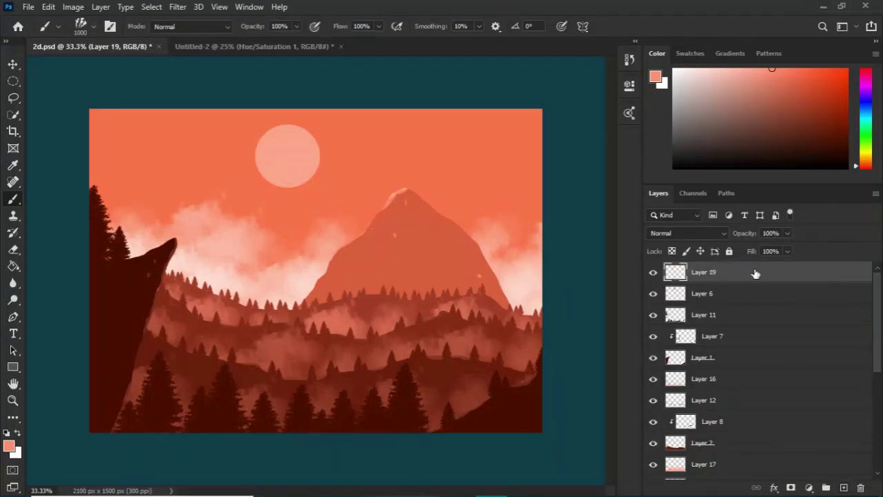
drag(760, 276, 764, 296)
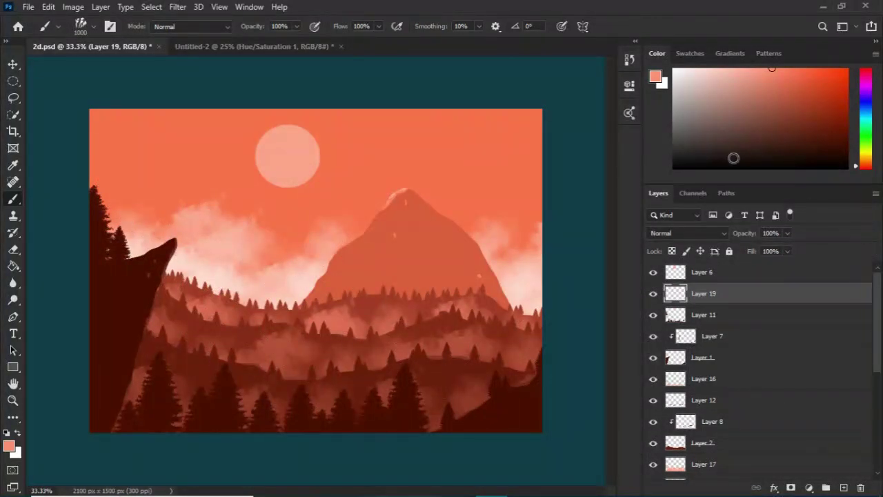
Try the S3 cloud brush at 464 px with a test dab near the moon, then undo it
click(94, 26)
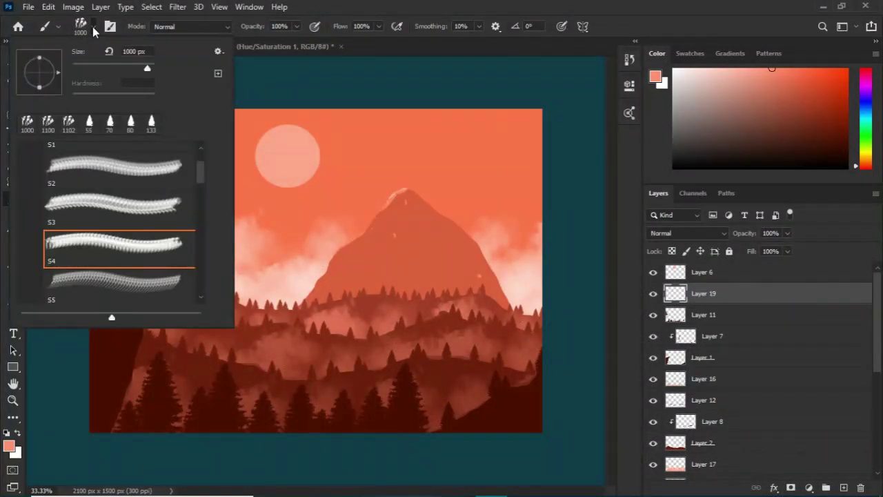
click(83, 200)
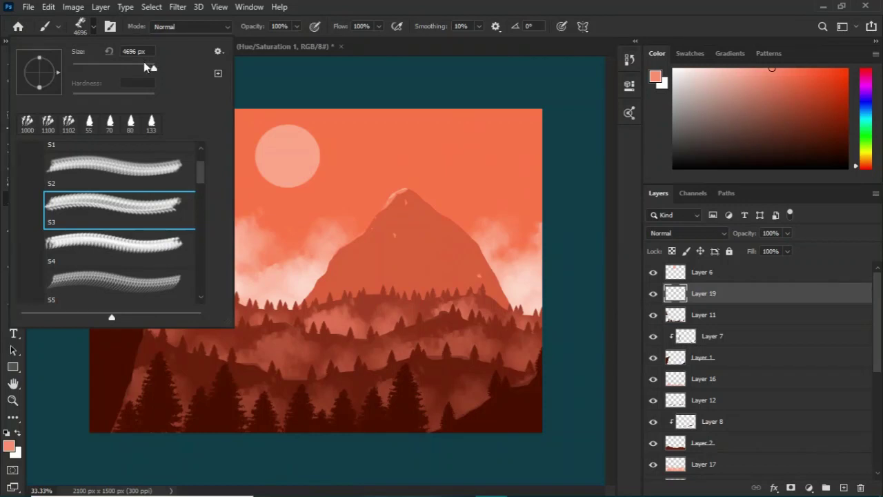
drag(150, 69, 145, 67)
key(Return)
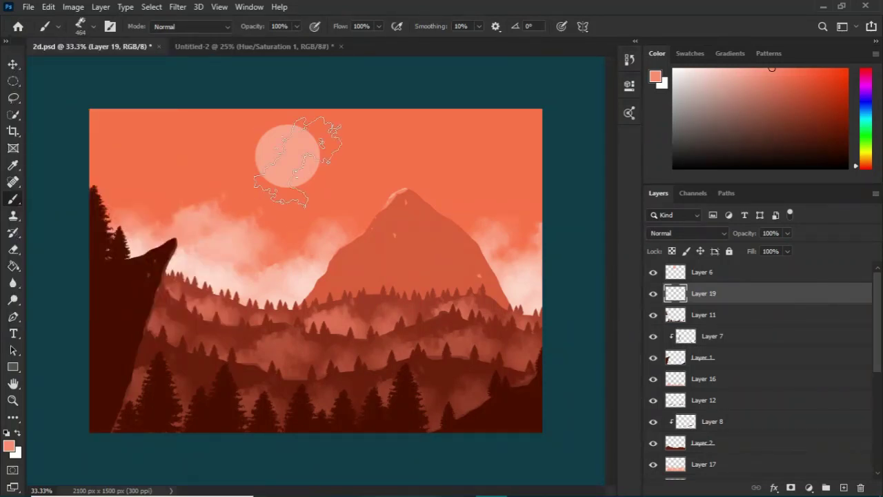
click(266, 139)
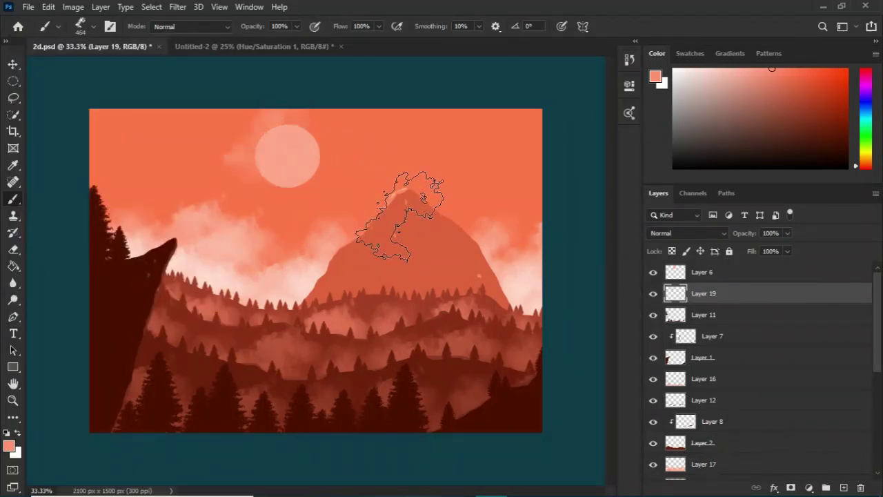
key(ctrl+z)
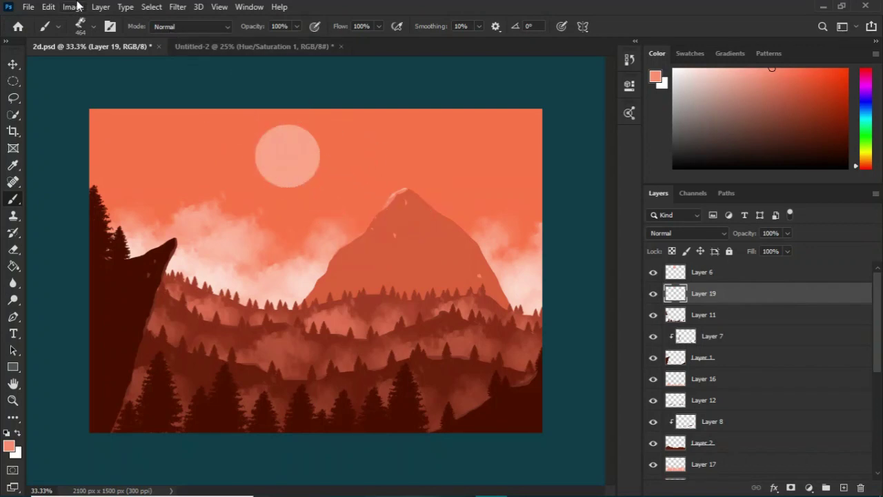
Compare the S2 and S1 cloud brushes, settling on the S7 cloud brush at 464 px
click(93, 26)
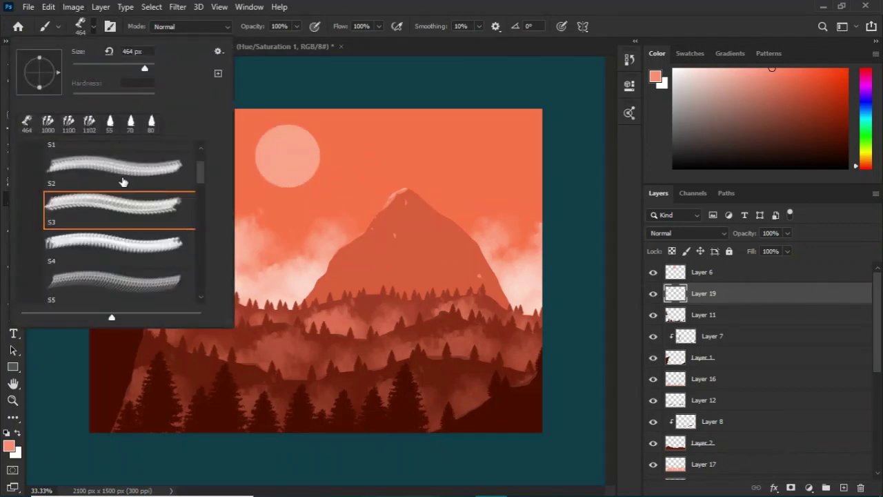
click(129, 171)
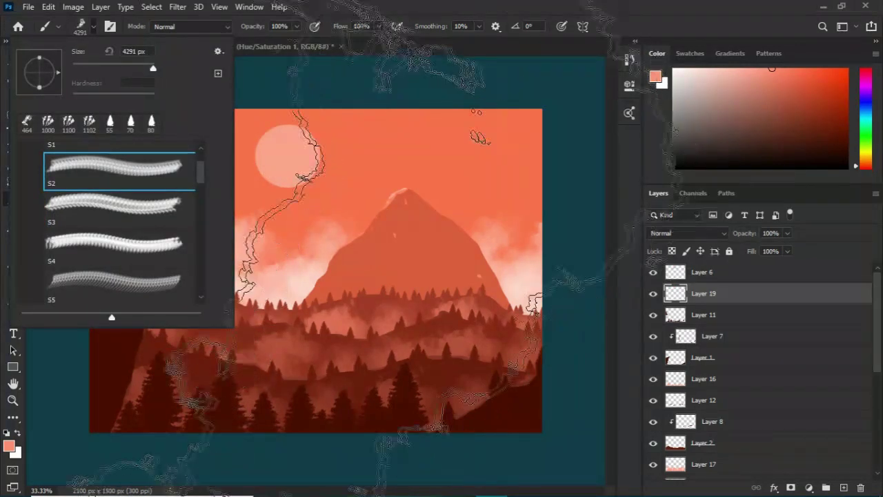
click(142, 68)
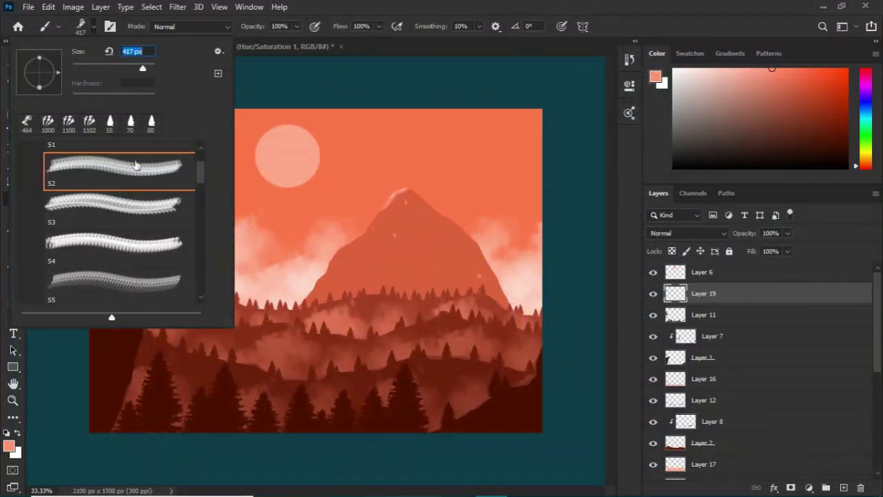
scroll(136, 165, up, 1)
click(112, 147)
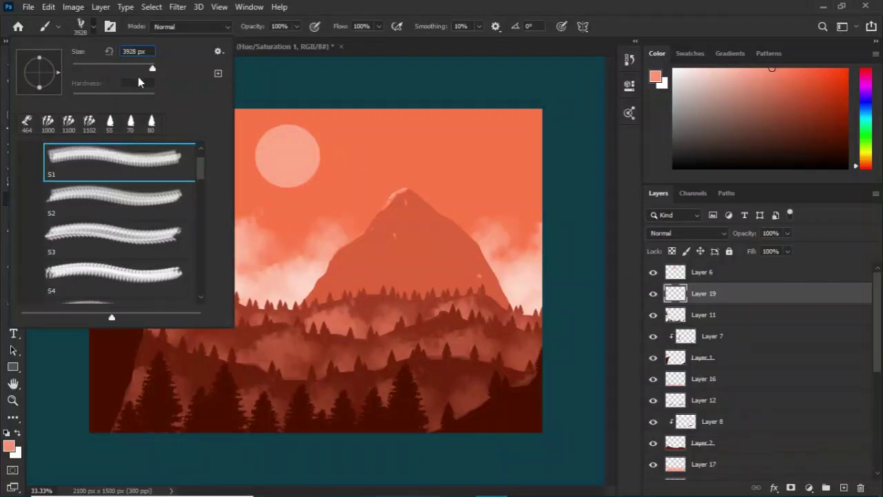
click(145, 69)
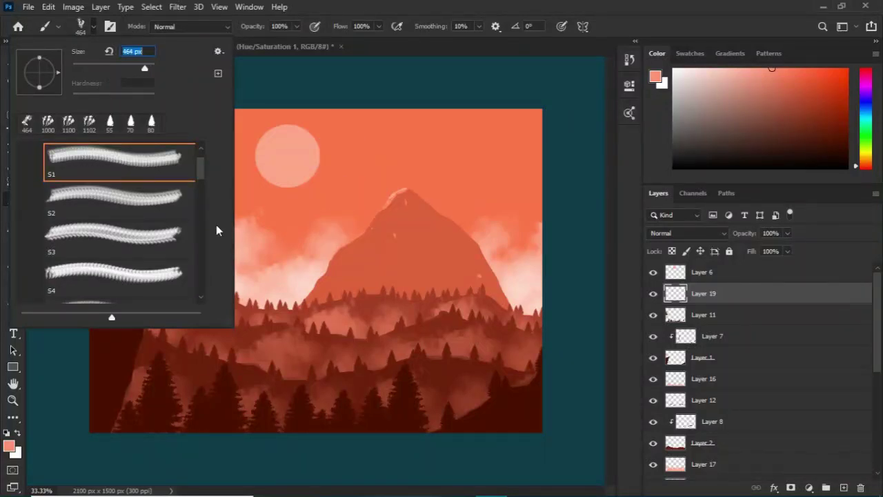
scroll(159, 227, down, 1)
scroll(159, 228, down, 2)
scroll(148, 241, down, 1)
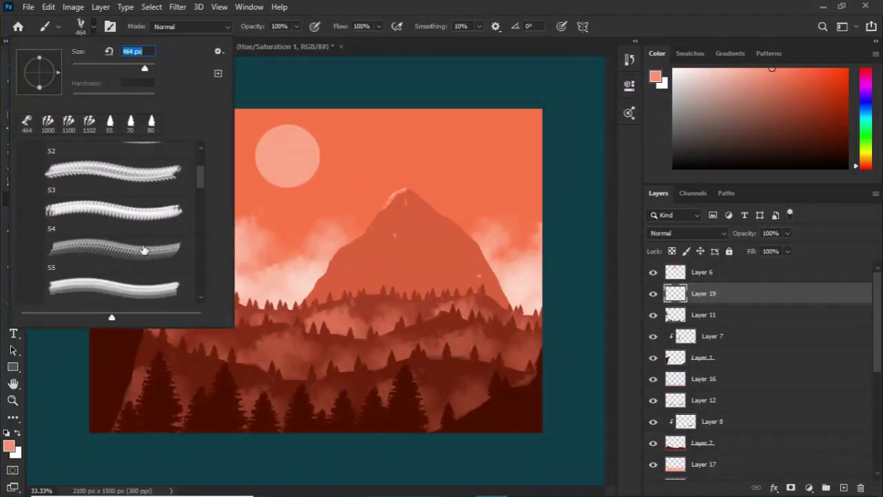
scroll(142, 252, down, 2)
scroll(141, 251, down, 1)
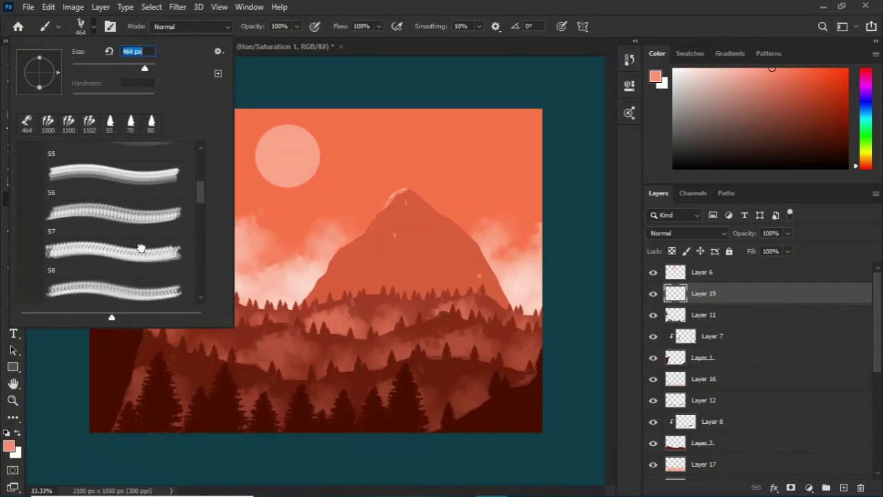
click(140, 248)
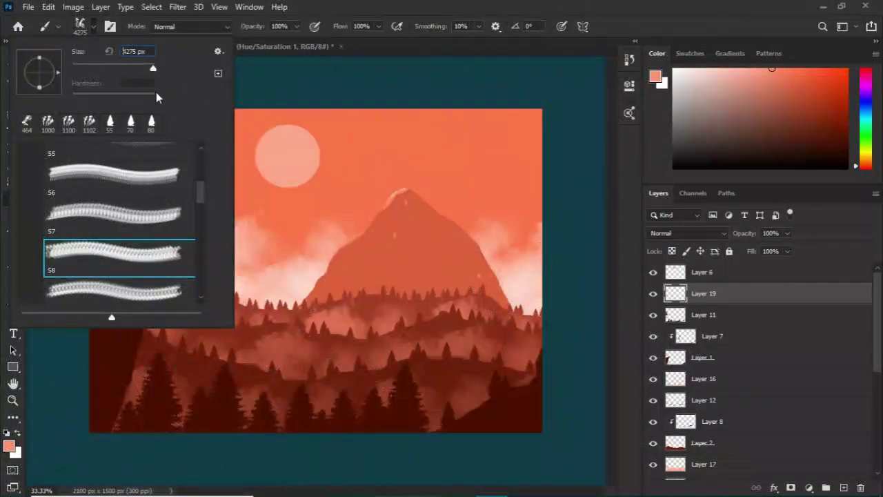
drag(147, 67, 144, 68)
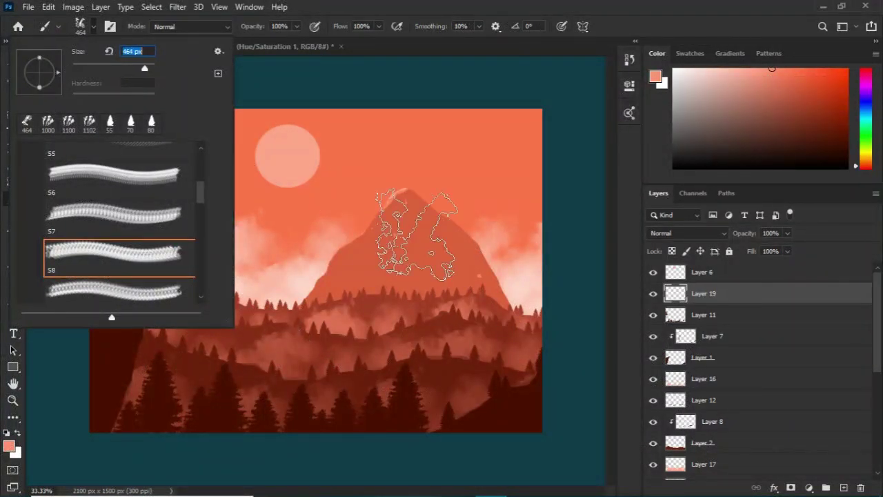
click(94, 26)
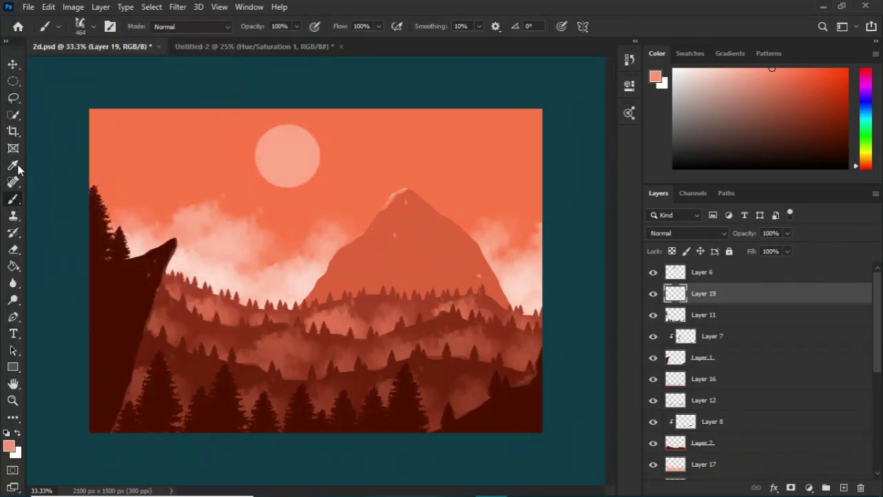
Paint soft light clouds left of the sun and across the upper sky, then save
click(224, 148)
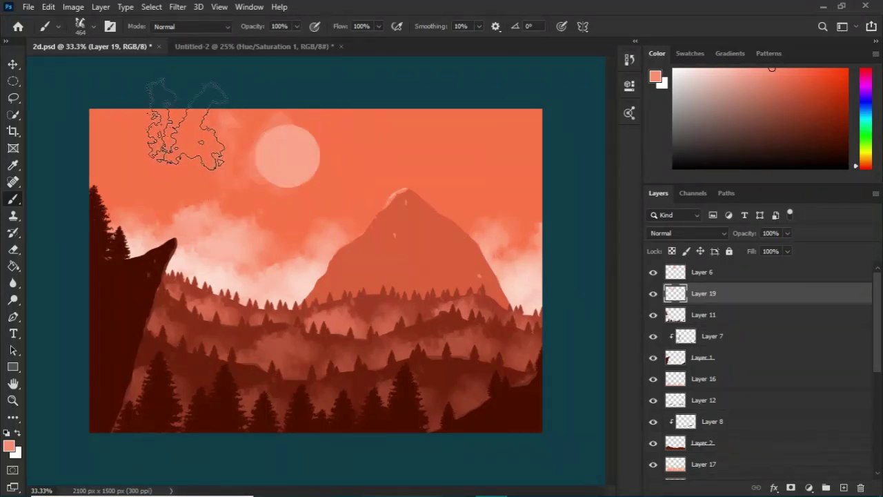
drag(177, 128, 197, 138)
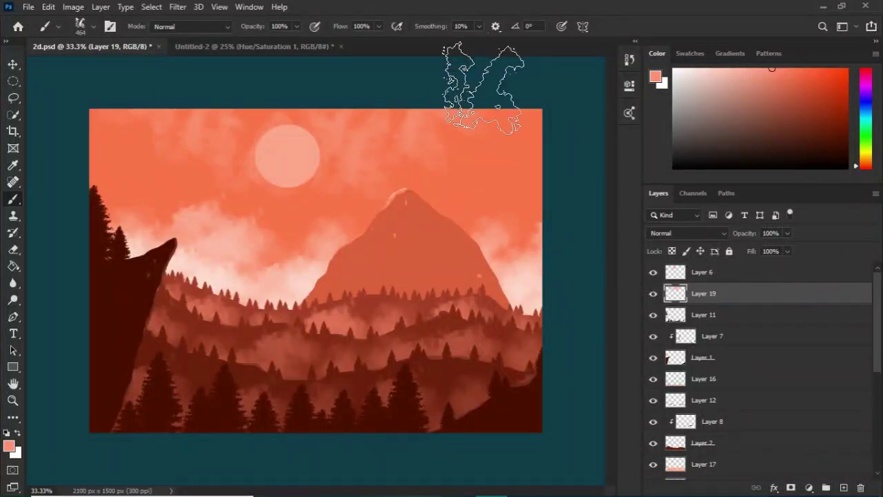
key(ctrl+s)
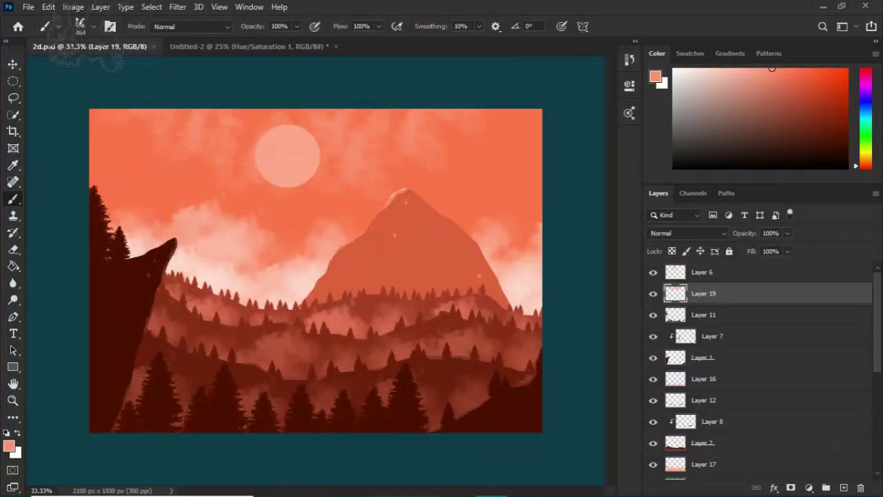
click(30, 6)
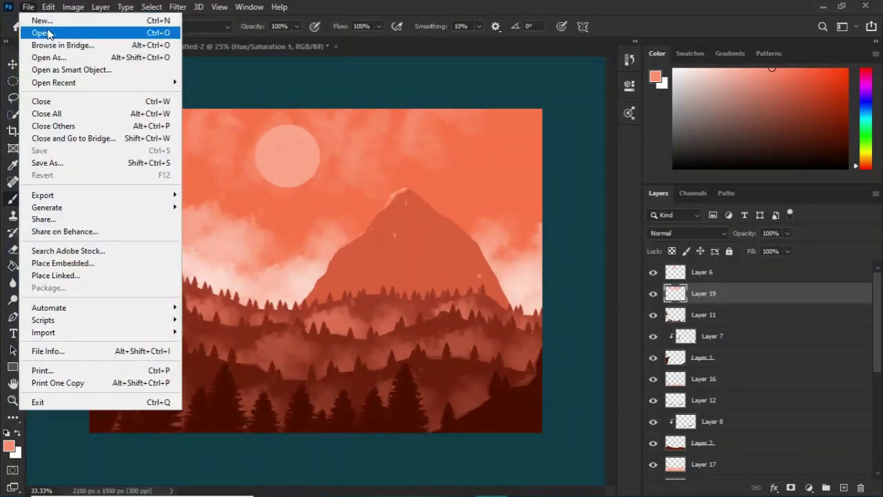
Open Mega Greninja.png from E:\2D\New folder\2D
click(49, 33)
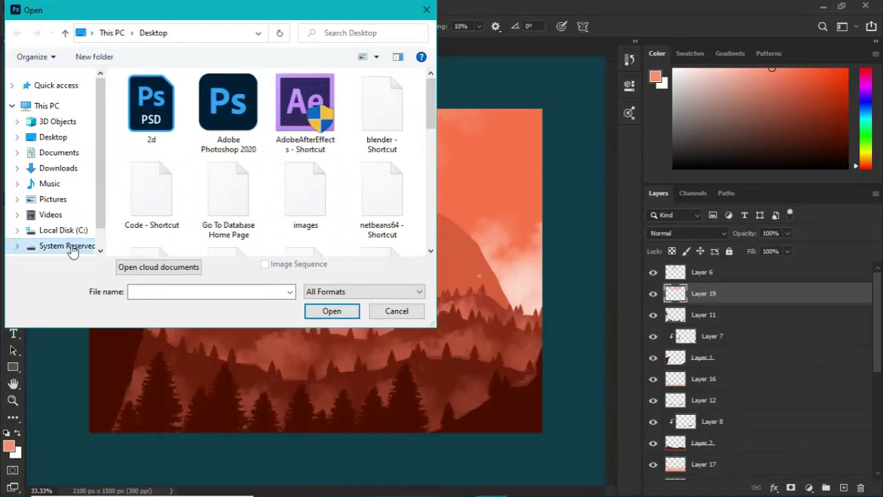
click(72, 250)
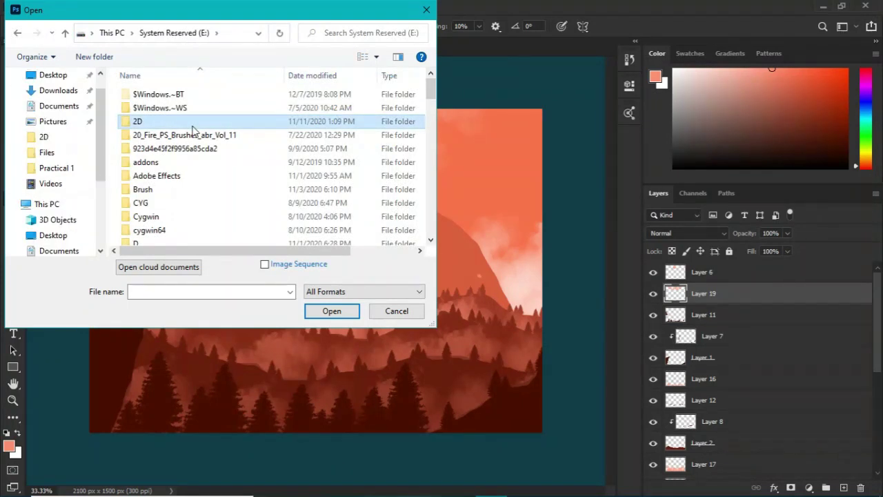
mouse_move(138, 122)
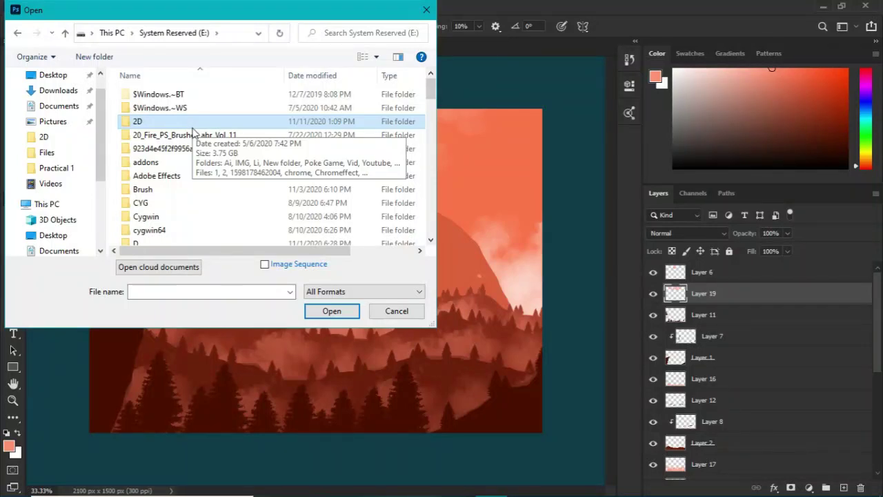
double_click(159, 121)
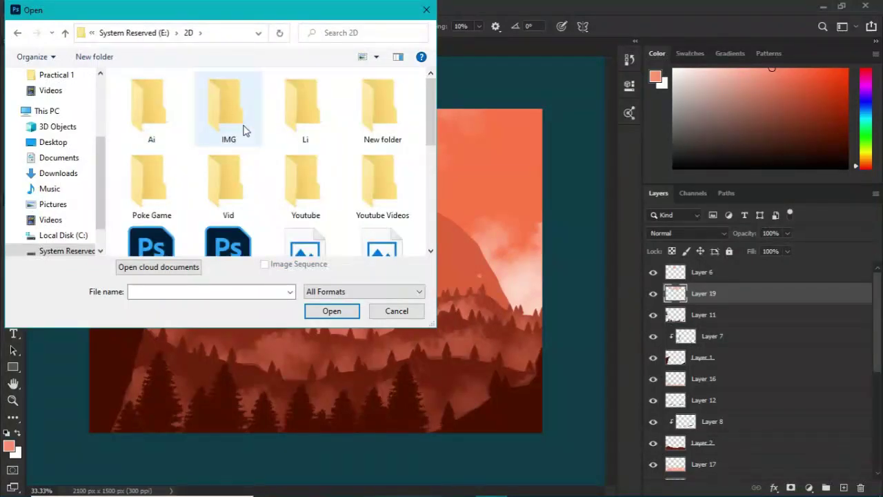
double_click(385, 135)
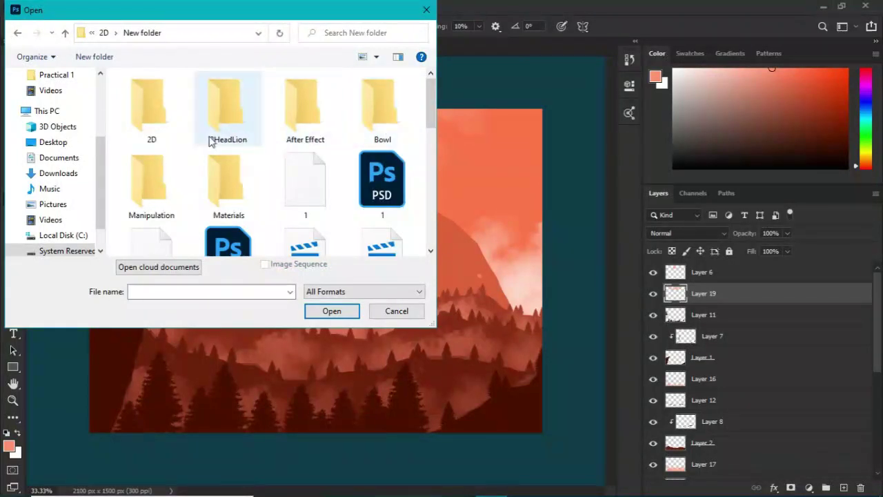
double_click(172, 140)
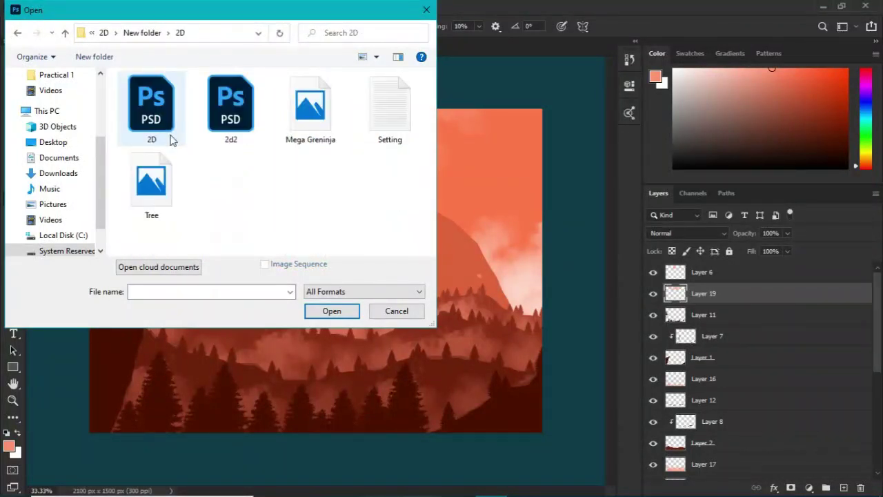
click(318, 121)
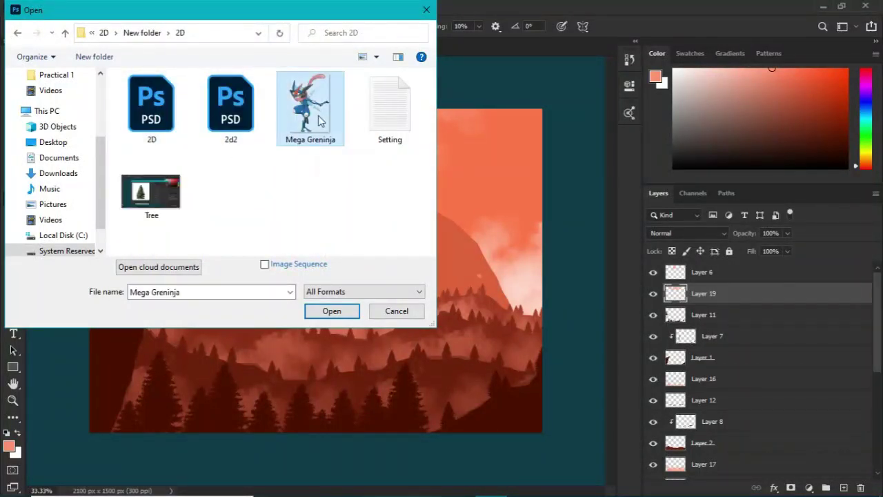
click(345, 313)
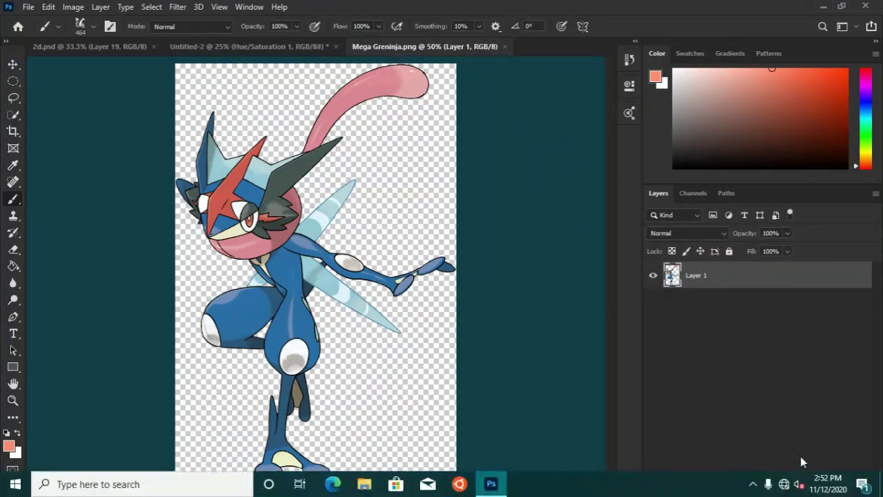
Add a Hue/Saturation adjustment layer with Lightness -100 to blacken the Greninja figure
click(809, 487)
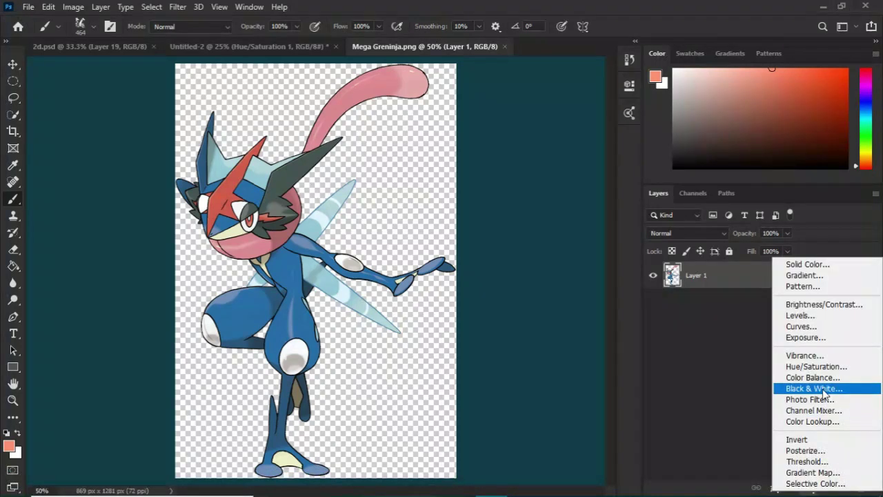
click(816, 367)
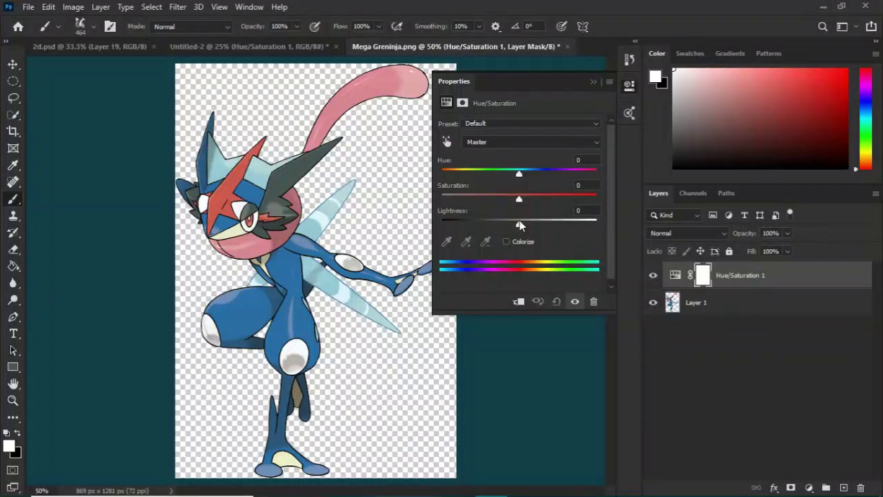
drag(519, 223, 422, 215)
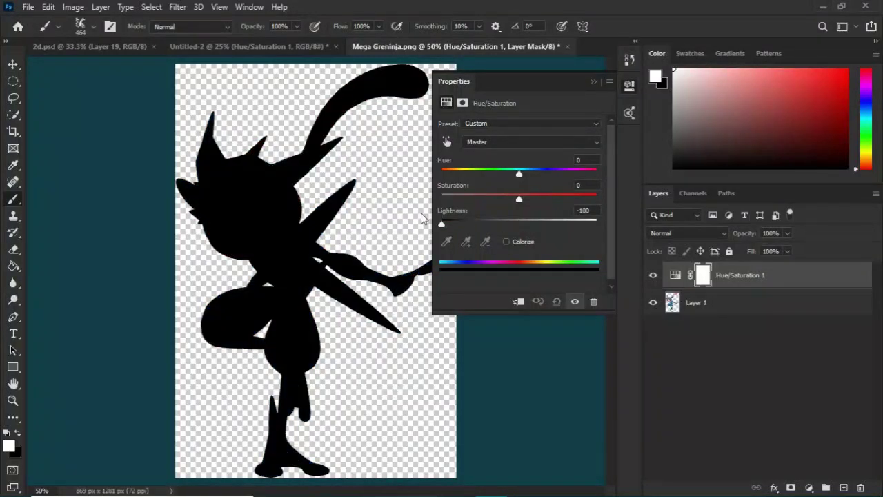
click(593, 83)
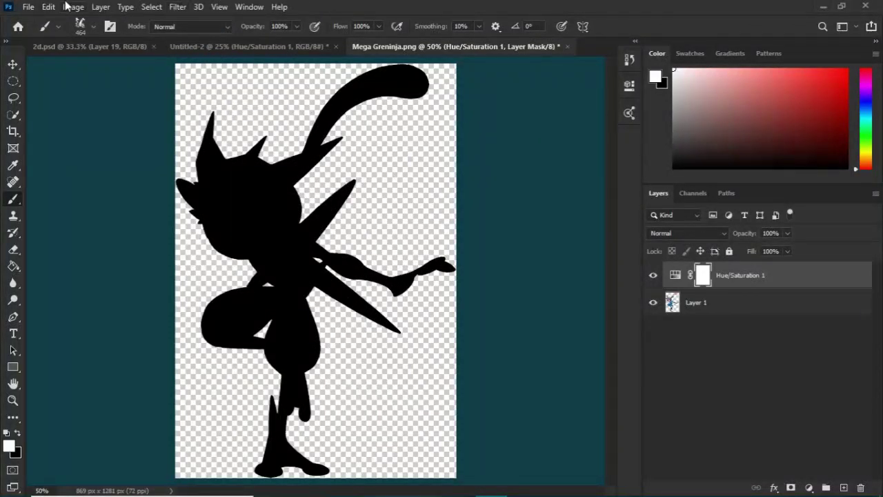
Define the Greninja silhouette layer as a brush preset named Mega Greninja
click(753, 311)
click(49, 7)
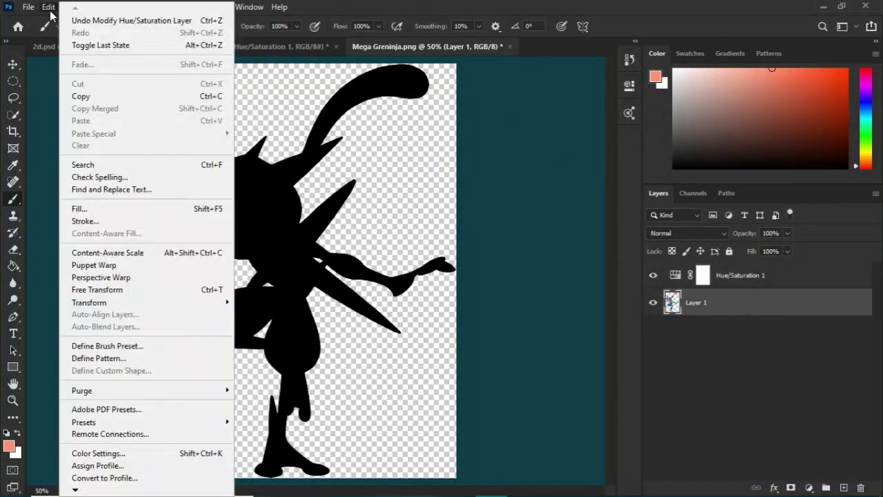
click(127, 347)
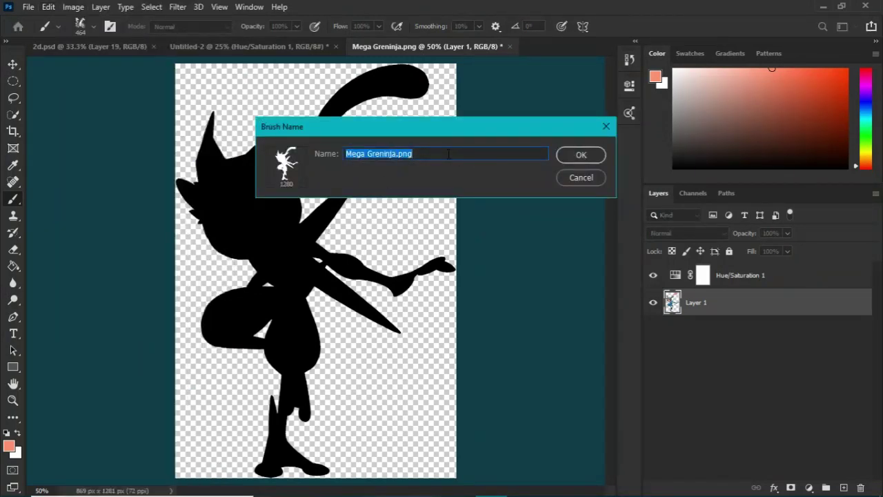
click(449, 154)
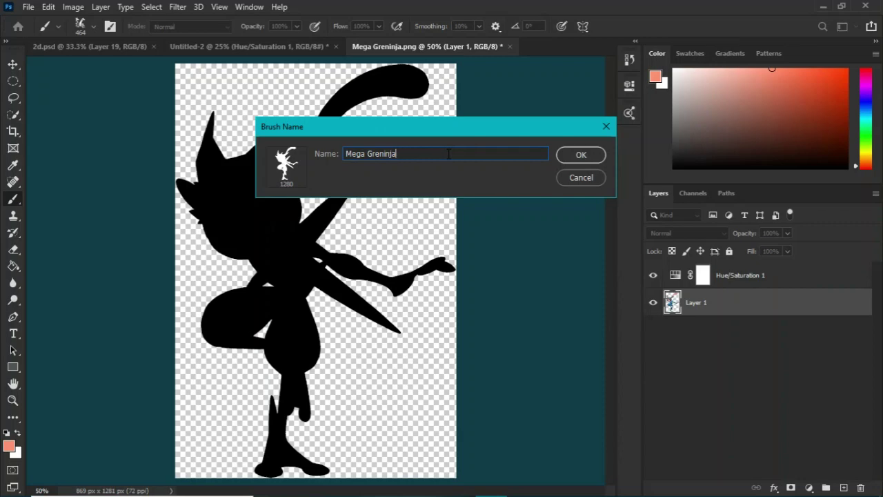
click(570, 162)
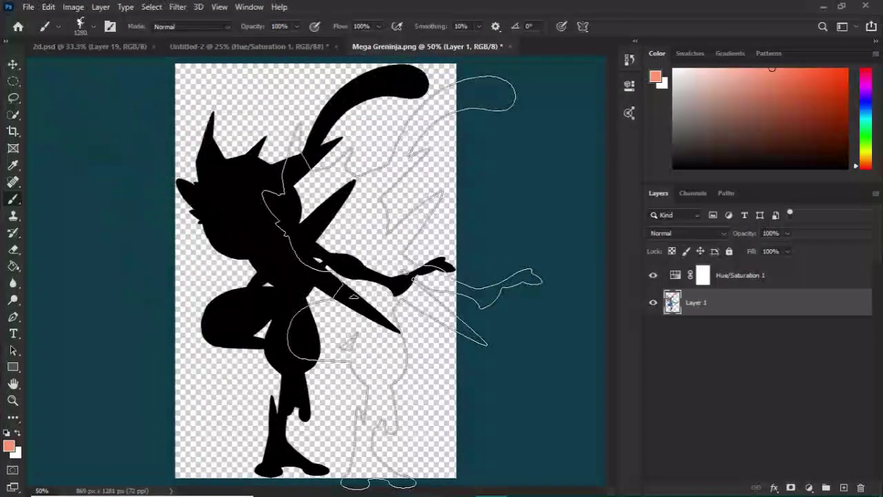
Test-stamp the new brush, undo it, and return to the 2d.psd document
click(414, 276)
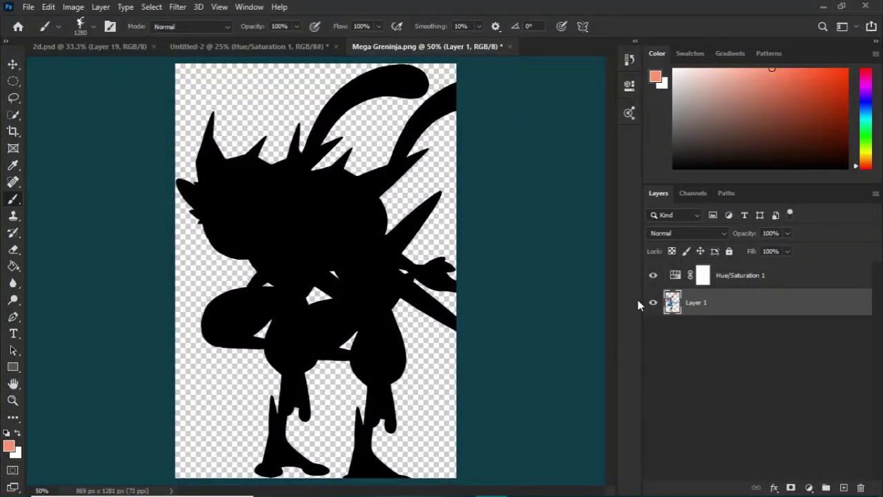
key(ctrl+z)
click(103, 44)
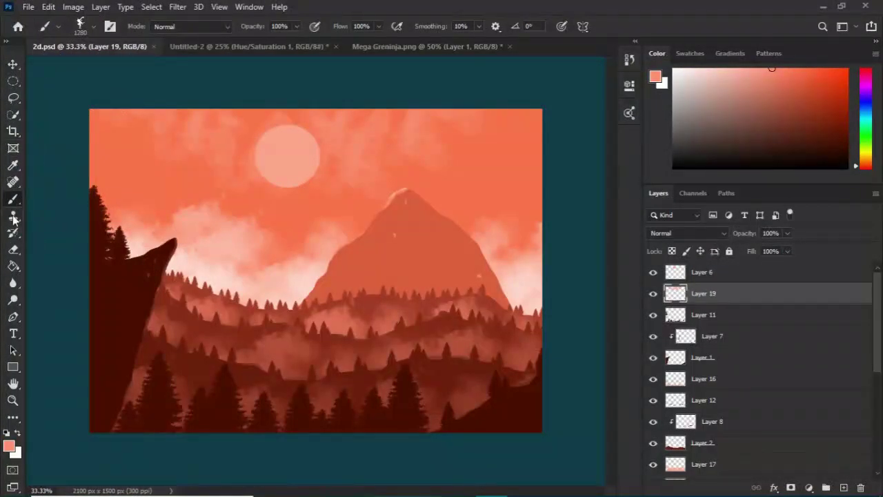
Sample the cliff's dark brown as the painting colour and return to the brush
click(13, 166)
click(133, 290)
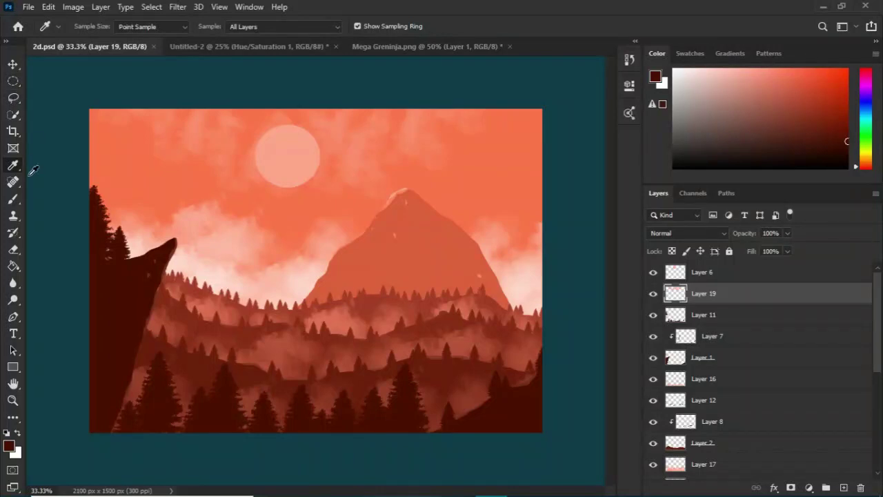
click(13, 200)
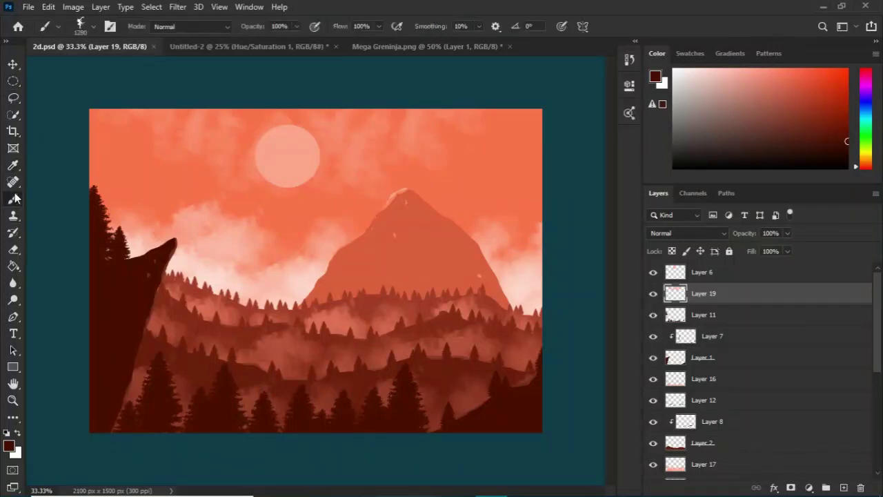
Choose the Mega Greninja brush preset and zoom in on the landscape
click(90, 29)
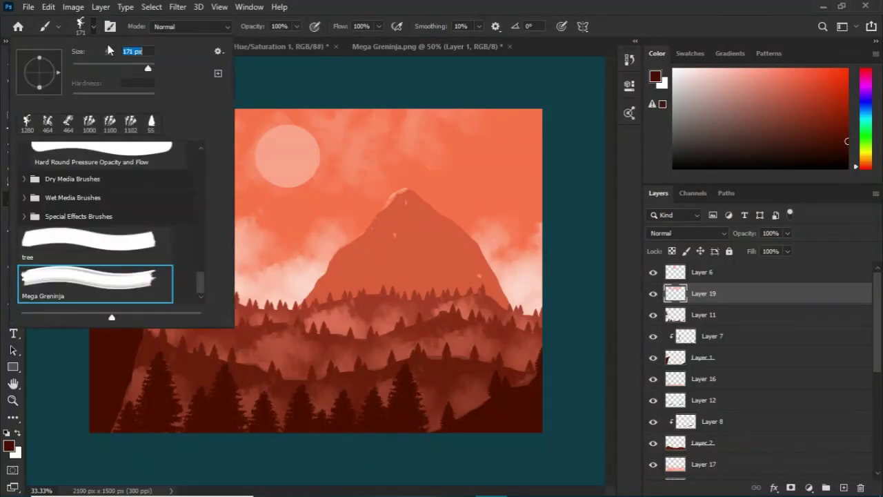
click(93, 28)
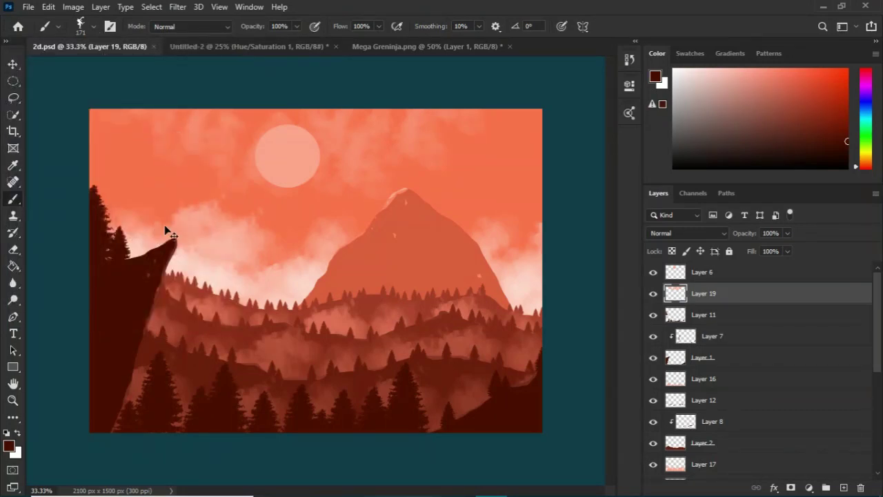
key(ctrl+plus)
key(ctrl+plus)
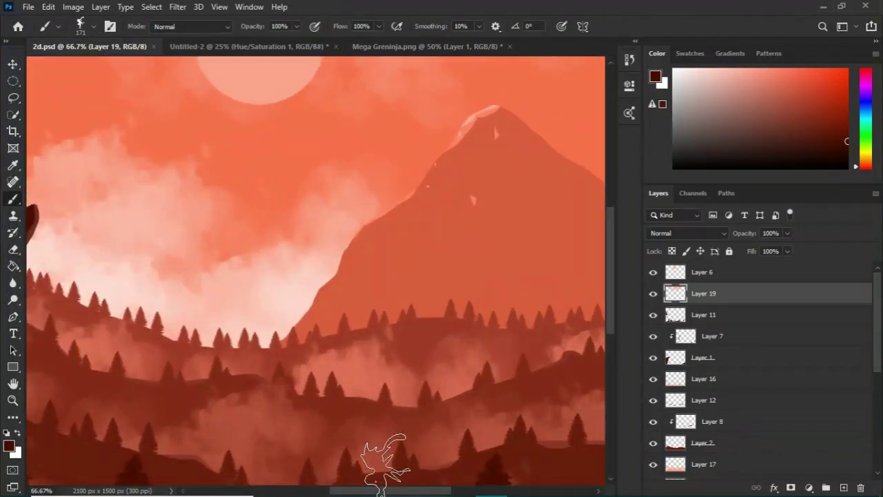
scroll(359, 476, left, 5)
scroll(320, 483, left, 5)
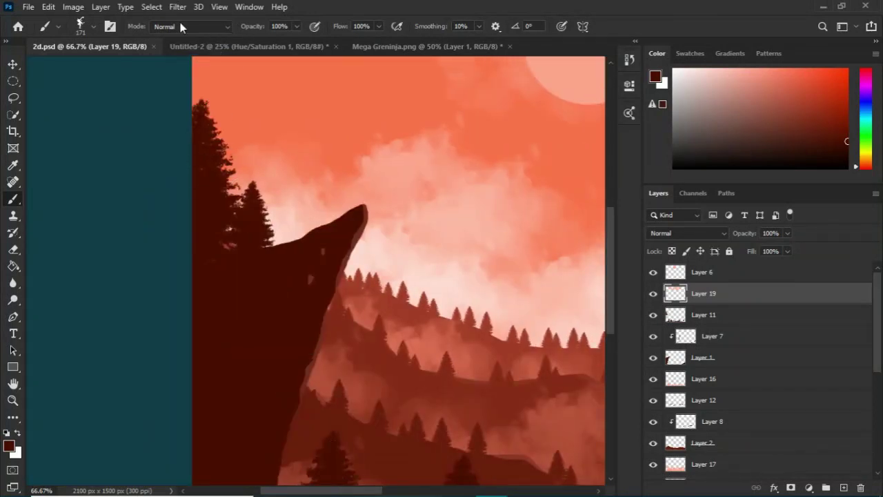
Set the Mega Greninja brush size to 185 px and make Layer 6 active
click(96, 24)
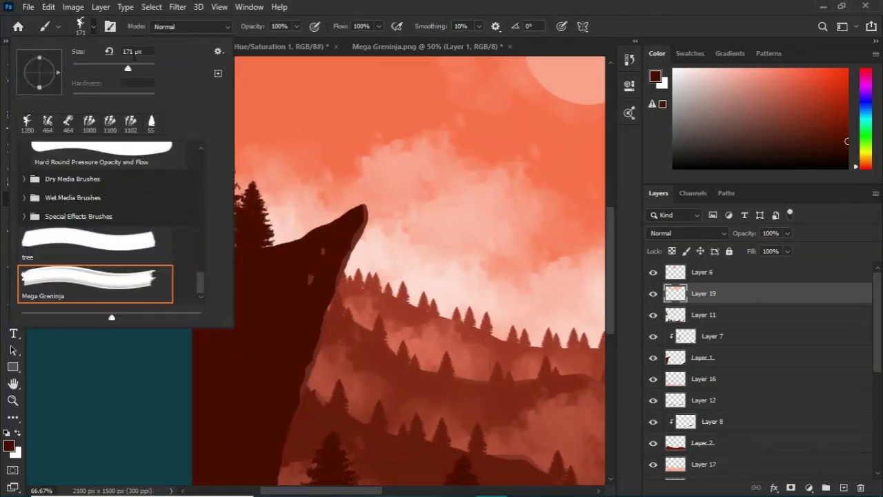
click(133, 54)
click(128, 51)
key(BackSpace)
key(BackSpace)
text(8)
click(92, 26)
mouse_move(317, 155)
mouse_down()
mouse_move(335, 218)
mouse_move(365, 185)
mouse_up()
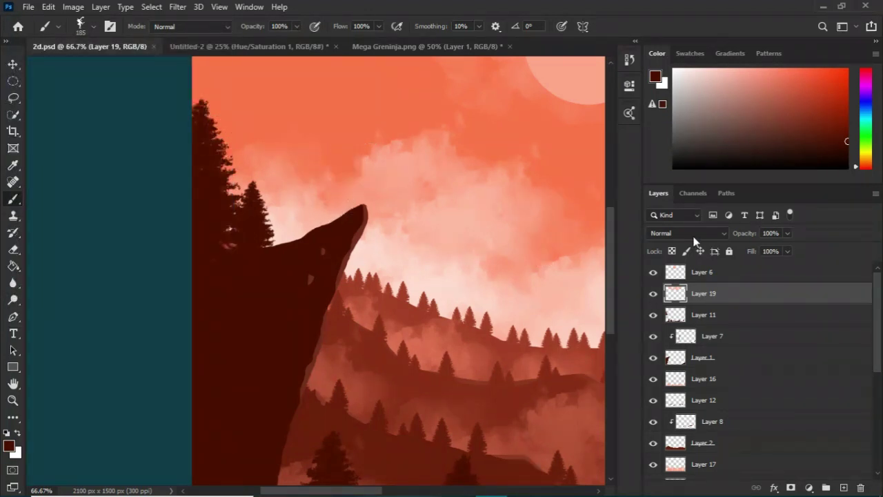
click(723, 275)
Stamp the Greninja silhouette onto the cliff tip on a new layer, then add an empty layer above
click(844, 487)
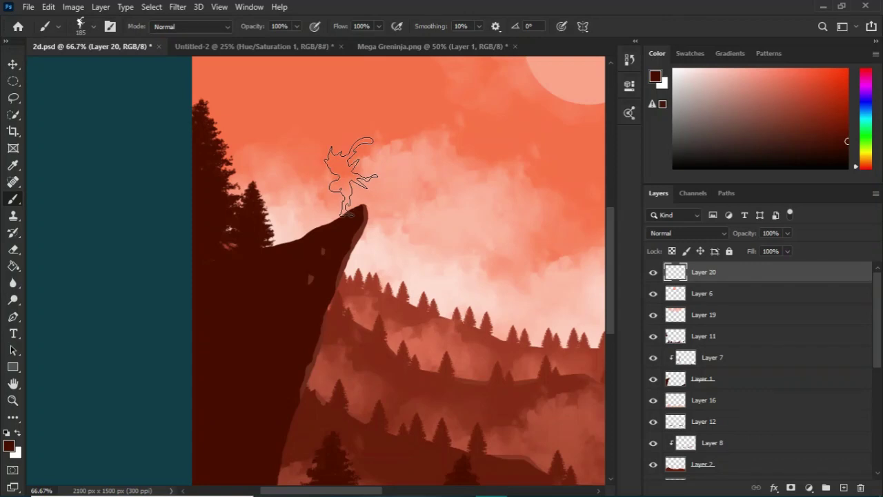
click(350, 177)
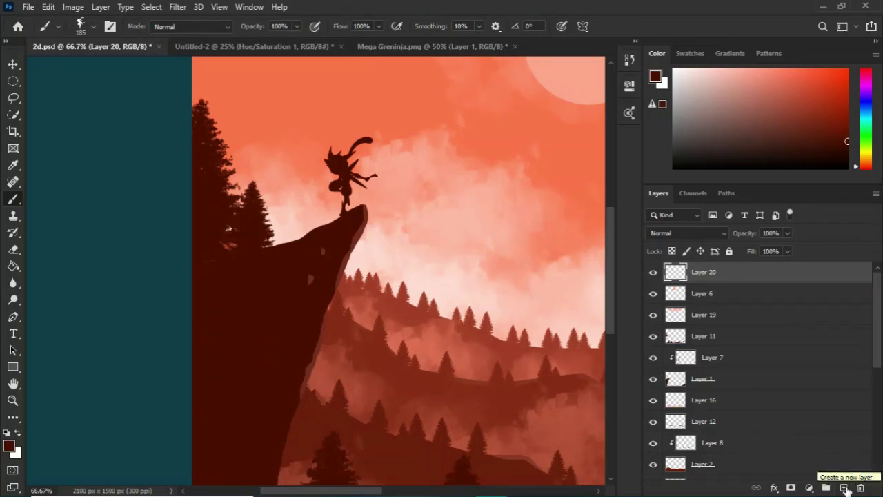
click(845, 488)
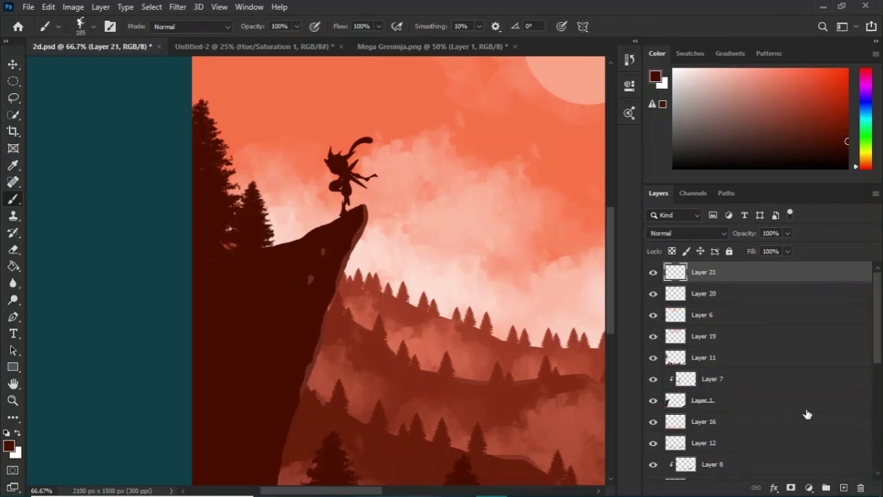
Clip Layer 21 to the Greninja silhouette layer and zoom in to 200% on the figure
alt+click(759, 279)
alt+click(759, 283)
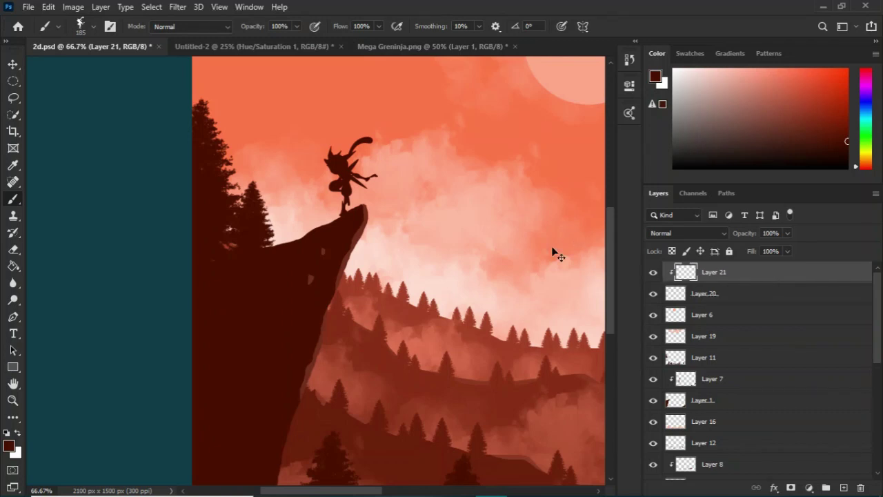
key(ctrl+plus)
scroll(552, 247, up, 3)
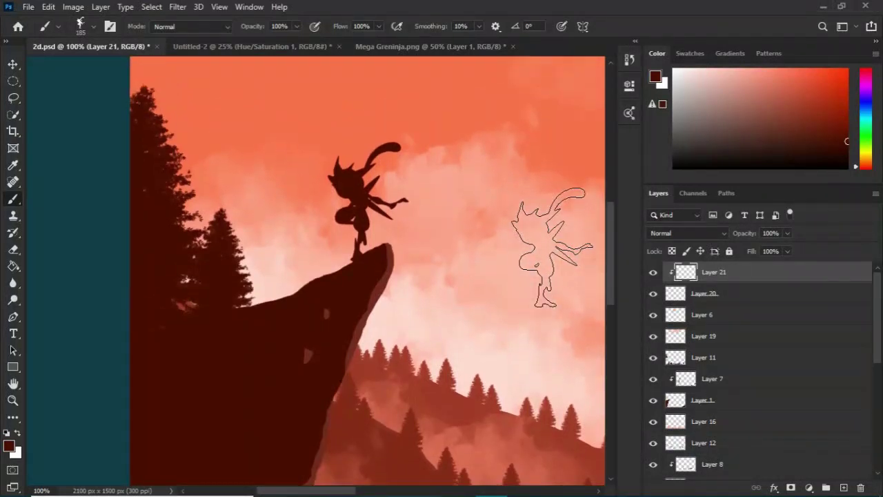
key(ctrl+plus)
scroll(552, 247, up, 2)
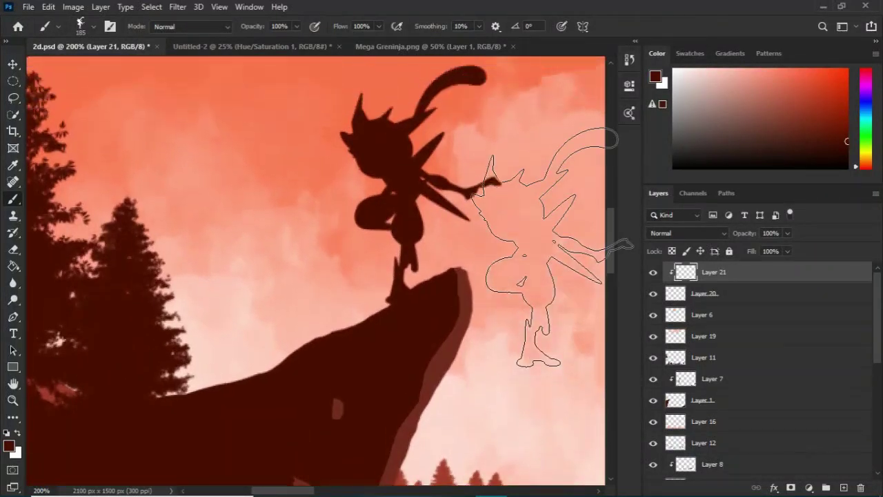
scroll(545, 247, up, 2)
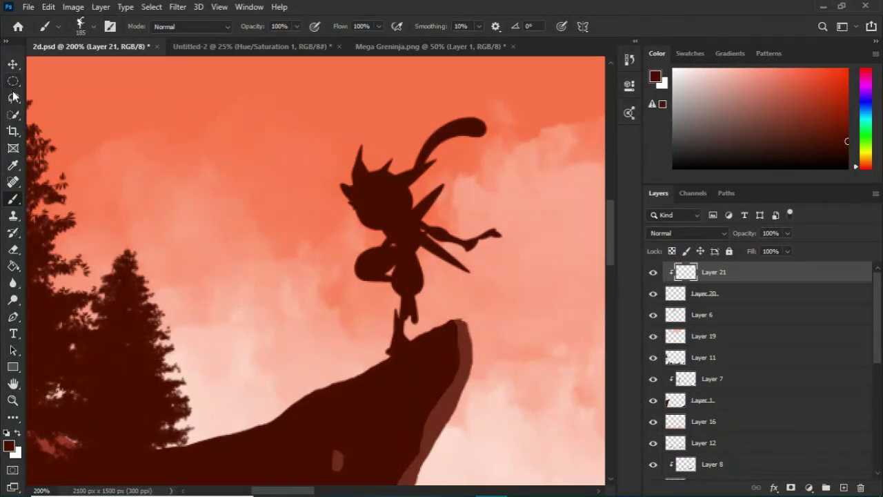
click(13, 86)
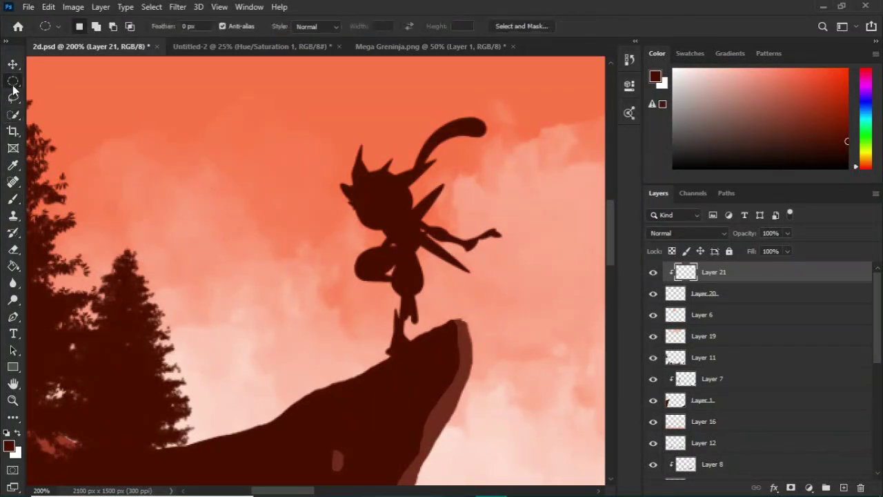
Fill the small notch at Greninja's feet on Layer 20 with dark colour, then reselect Layer 21
click(13, 98)
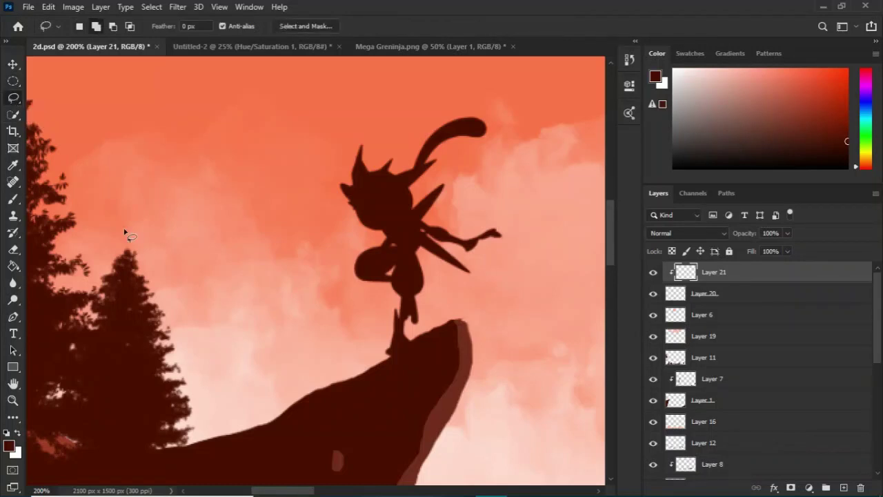
click(704, 296)
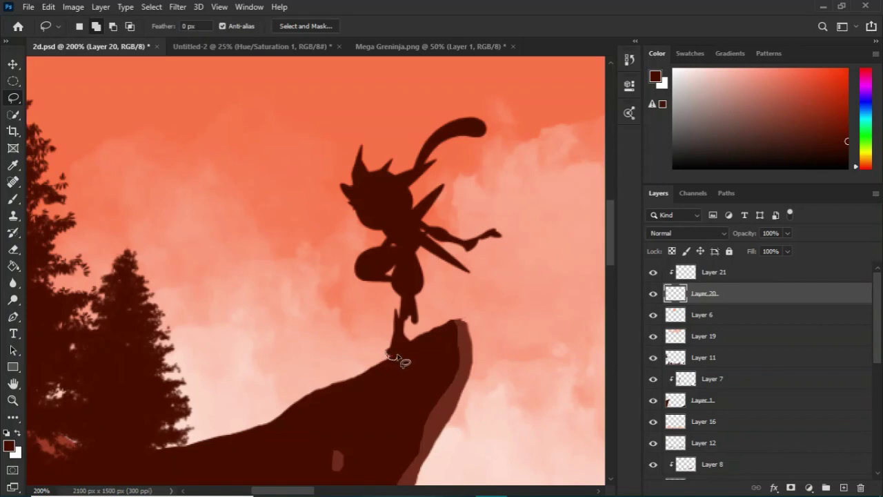
drag(390, 355, 388, 352)
click(14, 267)
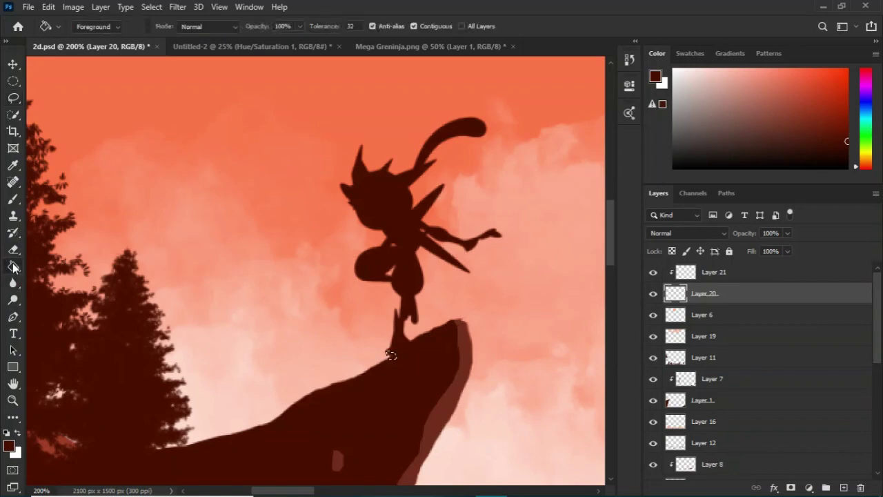
click(390, 356)
scroll(292, 274, up, 2)
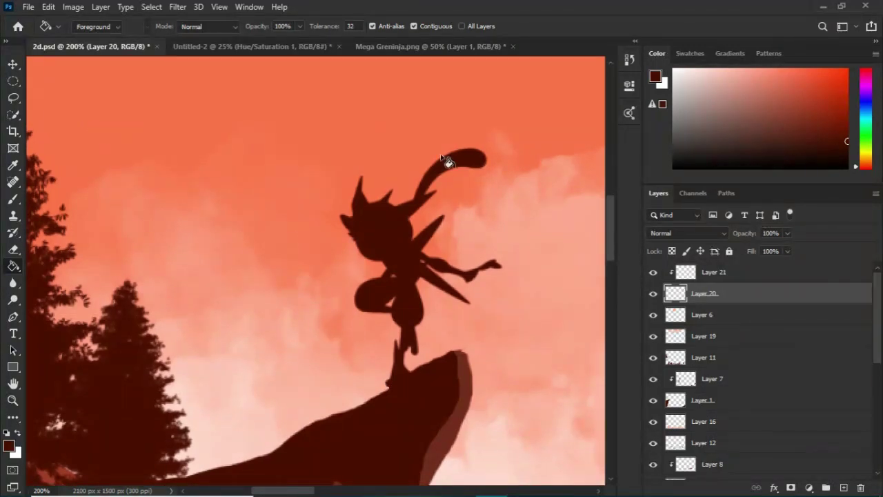
click(758, 274)
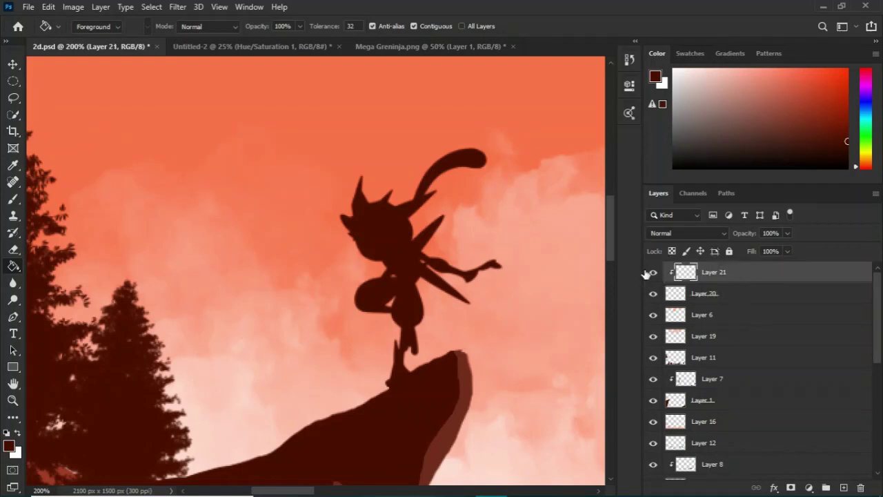
Zoom in and sample the lighter brown of the cliff rim as the highlight colour
click(13, 99)
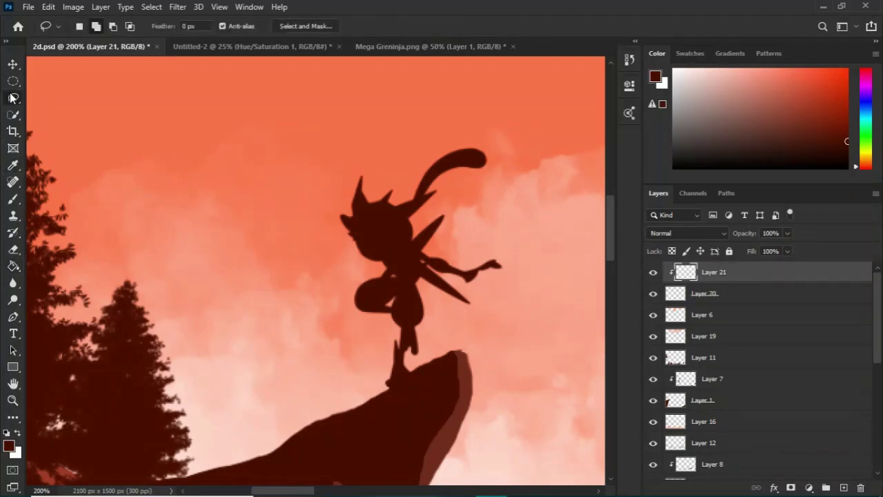
key(ctrl+plus)
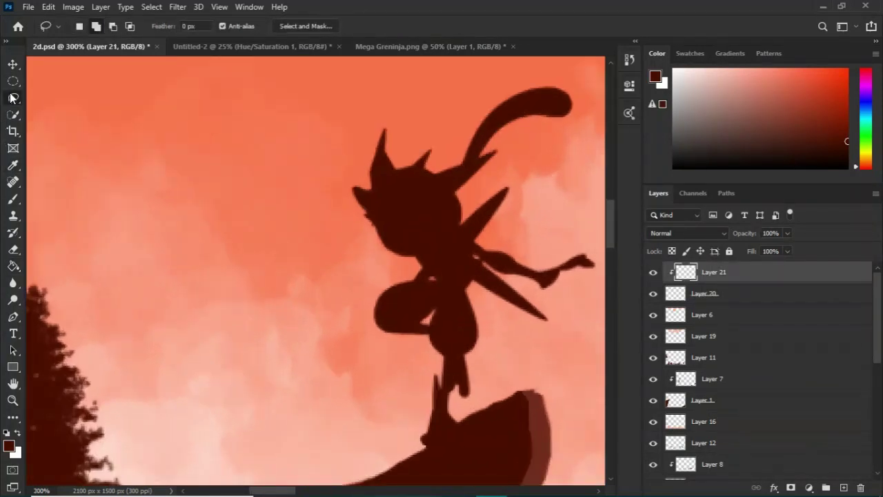
click(13, 168)
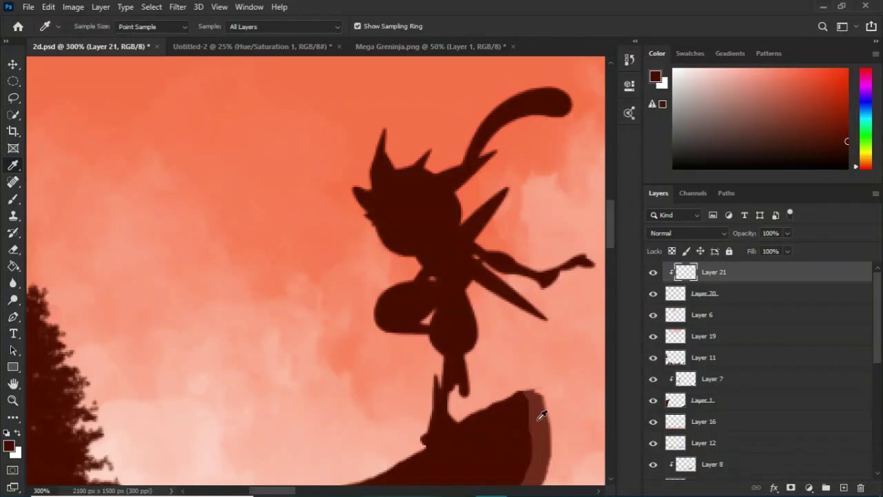
click(538, 413)
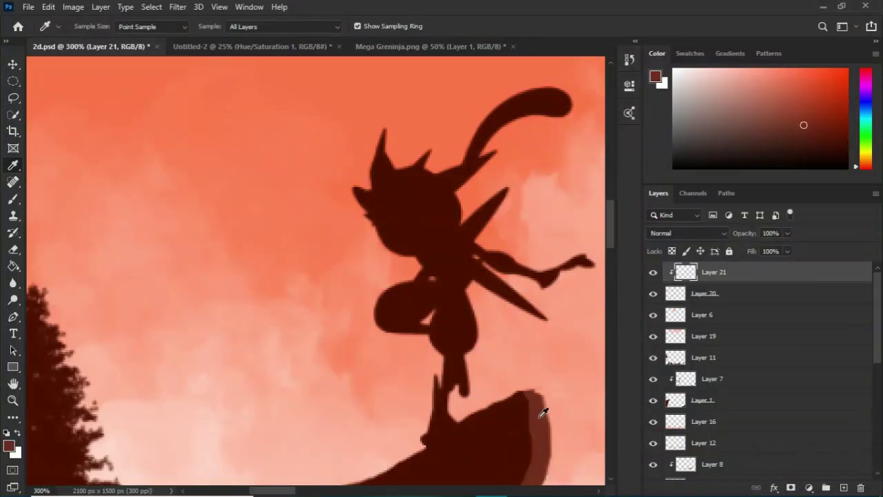
Fill the tip of the curled scarf with the lighter brown highlight
click(15, 98)
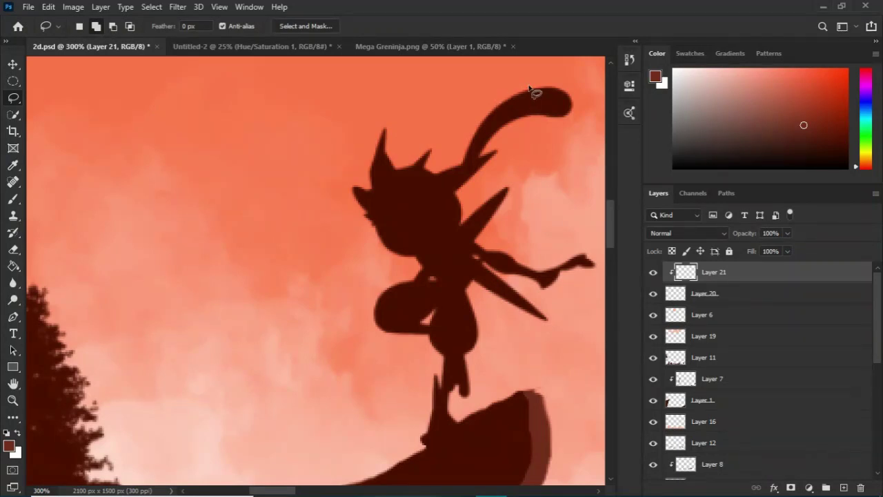
drag(531, 89, 563, 109)
mouse_move(530, 89)
mouse_down()
mouse_move(563, 109)
mouse_move(523, 124)
mouse_move(581, 117)
mouse_move(552, 80)
mouse_move(529, 90)
mouse_up()
click(13, 265)
click(571, 109)
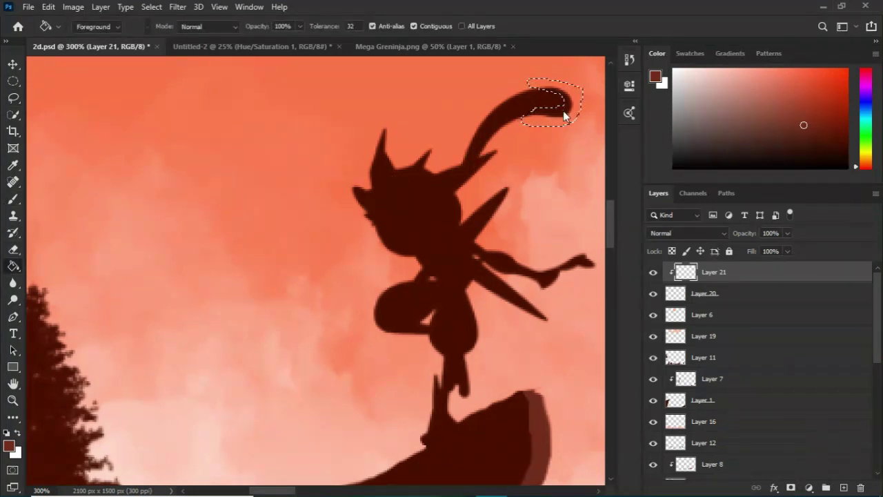
key(ctrl+d)
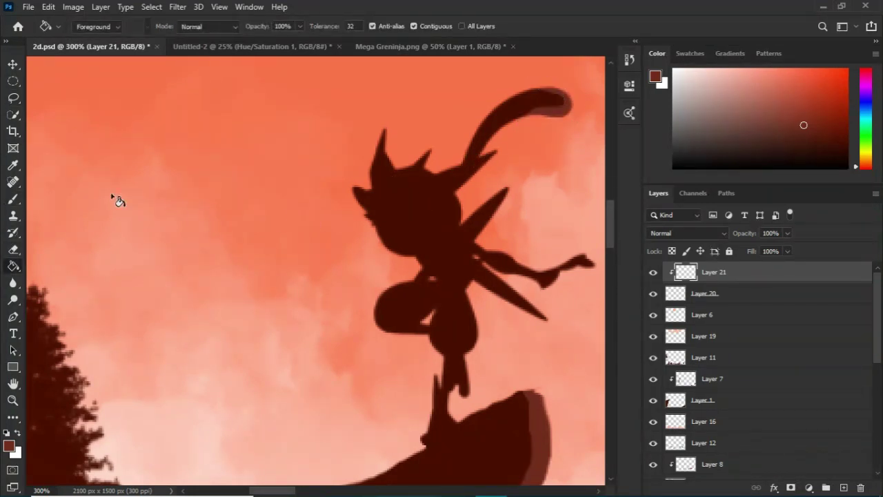
Fill a highlight strip along the scarf's lower edge
click(14, 97)
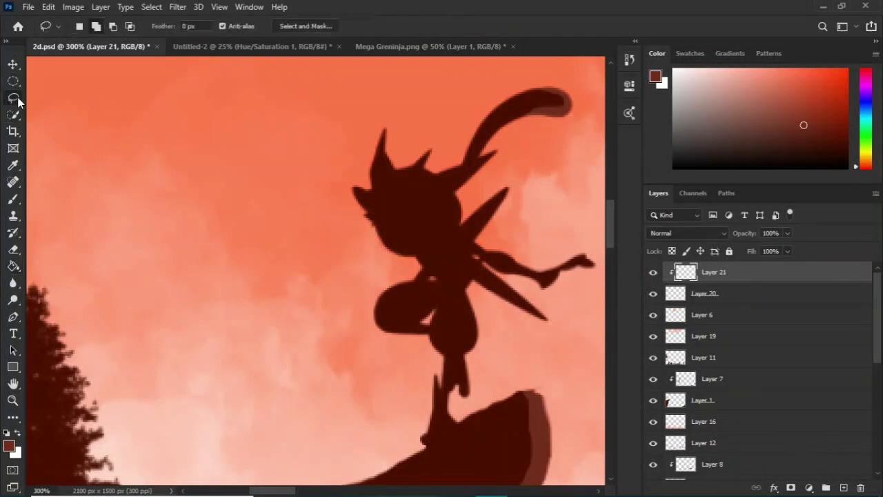
mouse_move(496, 153)
mouse_down()
mouse_move(460, 187)
mouse_move(499, 182)
mouse_move(501, 152)
mouse_up()
click(13, 265)
click(498, 182)
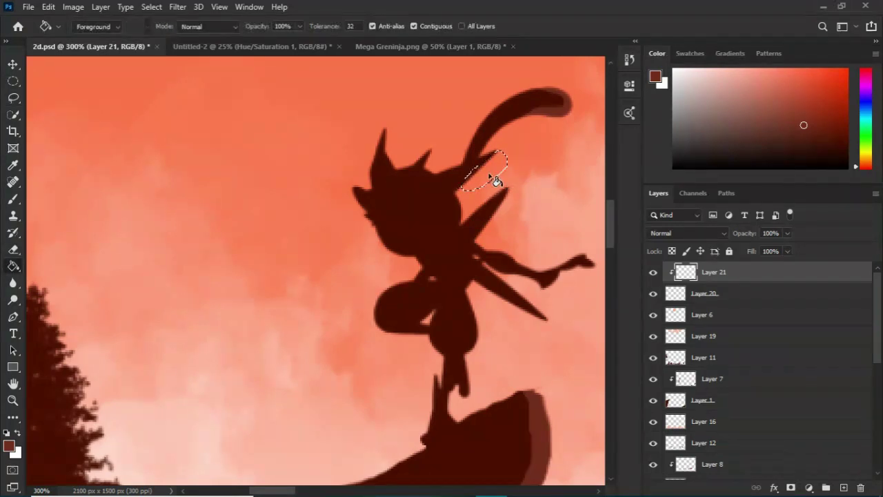
key(ctrl+d)
click(15, 98)
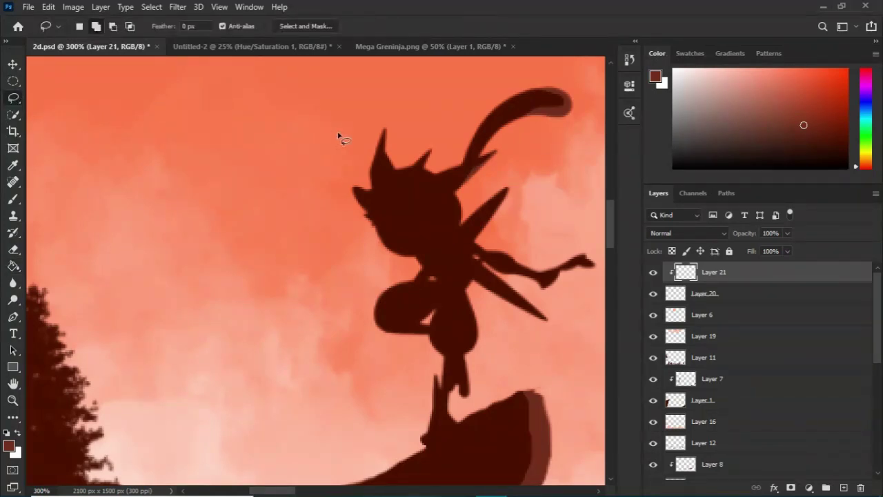
Outline and fill the left edge of the head spike
scroll(426, 161, up, 1)
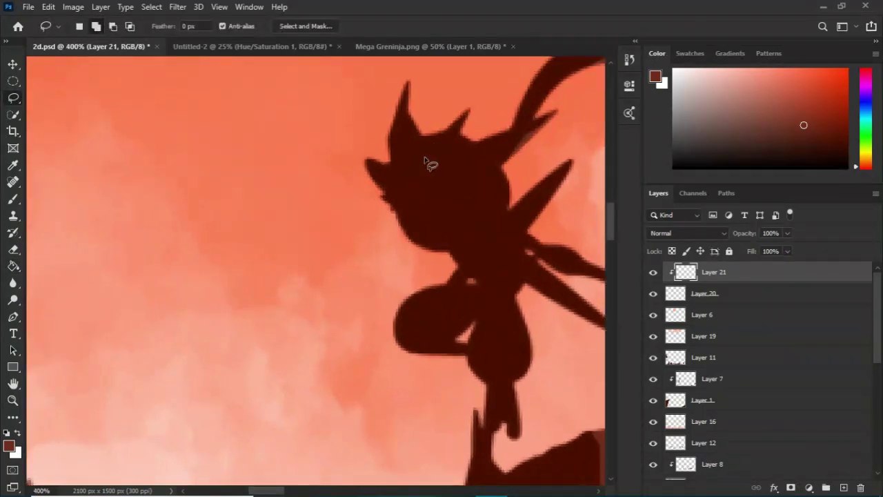
scroll(426, 162, up, 1)
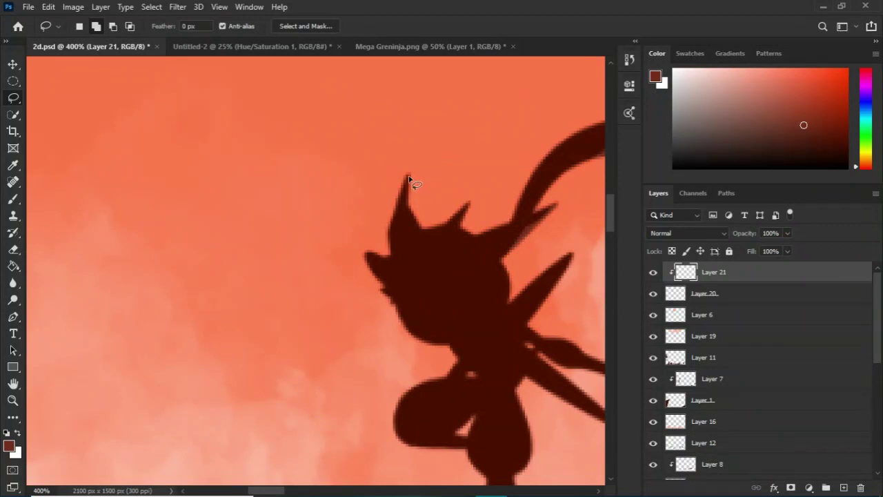
drag(409, 178, 399, 207)
mouse_move(409, 177)
mouse_down()
mouse_move(392, 260)
mouse_move(382, 193)
mouse_move(408, 177)
mouse_up()
click(13, 266)
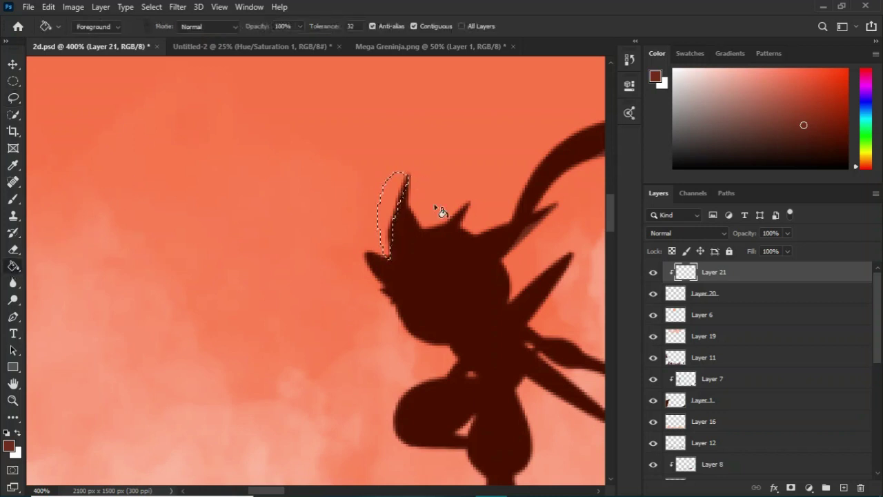
click(401, 202)
key(ctrl+d)
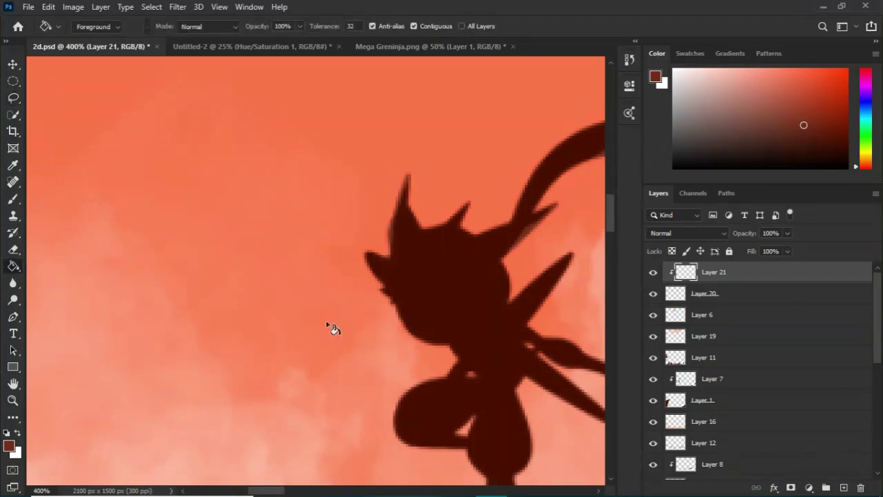
Outline and fill two more spikes, one beside and one above the head
click(14, 115)
click(13, 97)
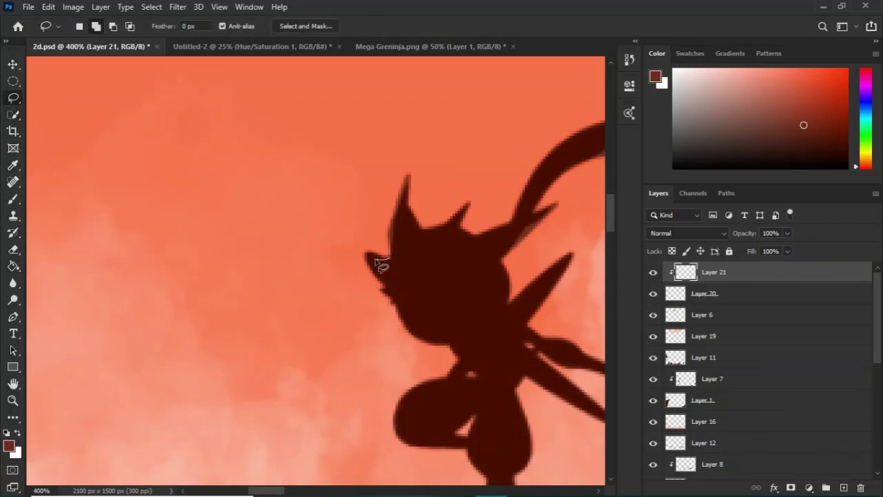
mouse_move(385, 258)
mouse_down()
mouse_move(371, 255)
mouse_move(377, 243)
mouse_move(388, 261)
mouse_up()
key(g)
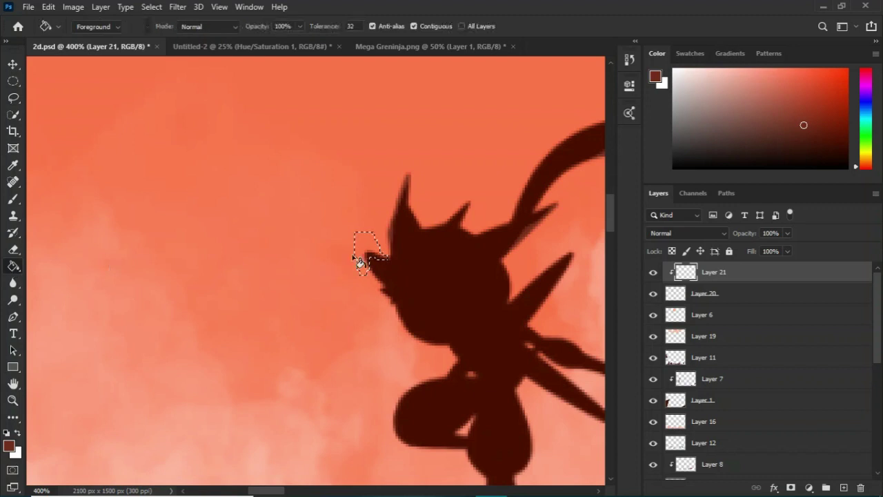
key(ctrl+d)
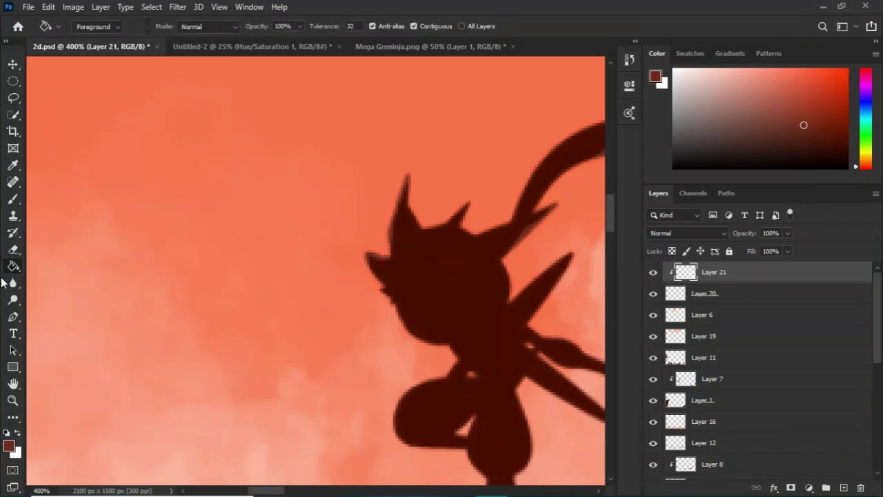
click(12, 100)
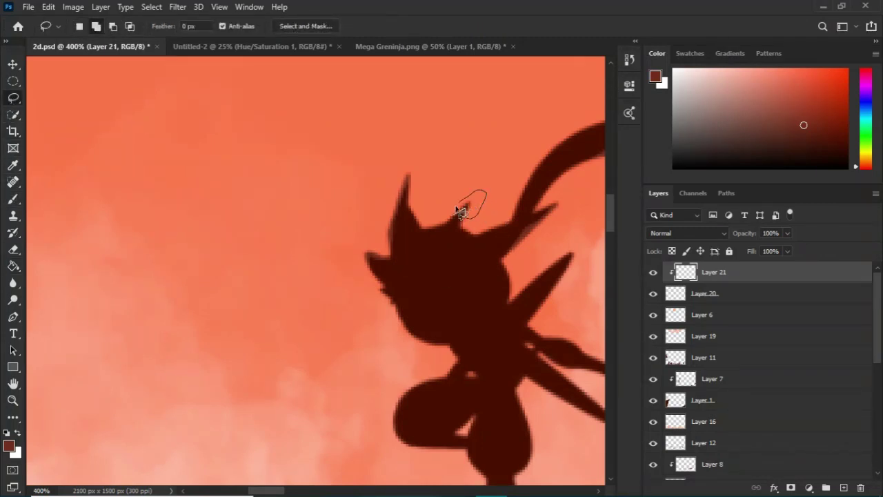
drag(465, 215, 456, 211)
click(13, 265)
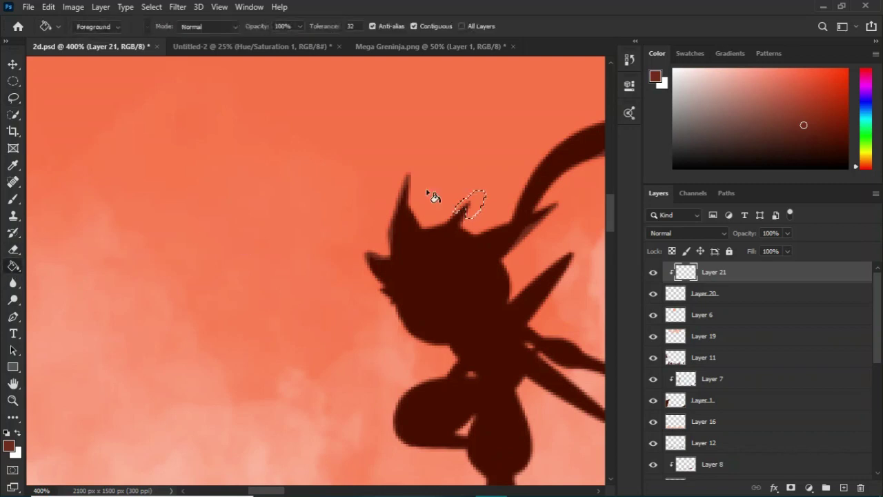
click(478, 210)
key(ctrl+d)
drag(279, 490, 299, 491)
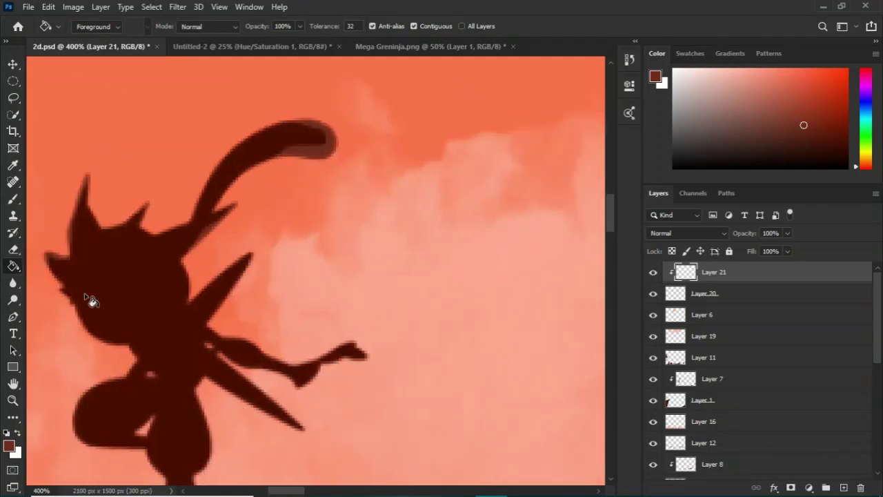
Thicken the arm blade's edge with a dark brown fill, dismissing the selection warning
click(10, 100)
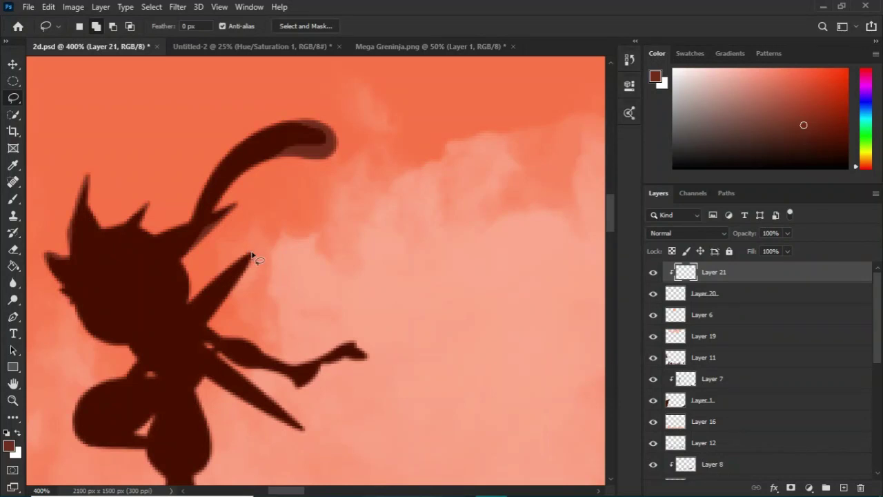
drag(248, 275, 237, 282)
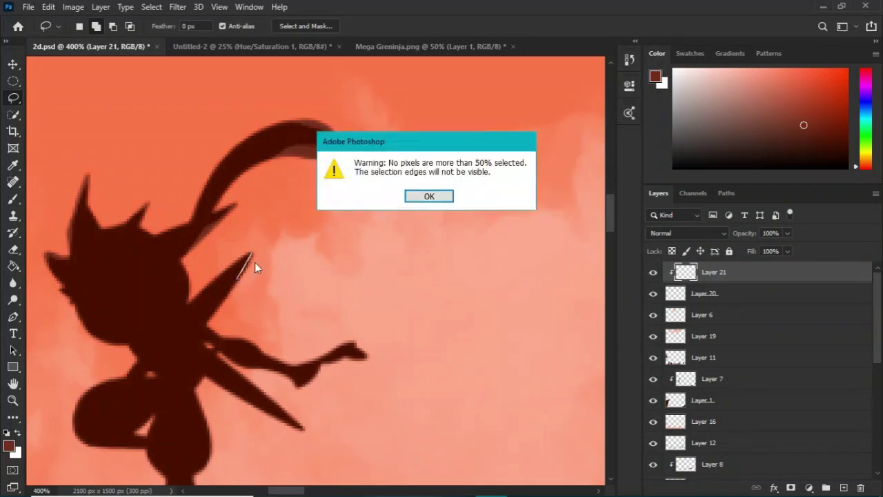
click(409, 197)
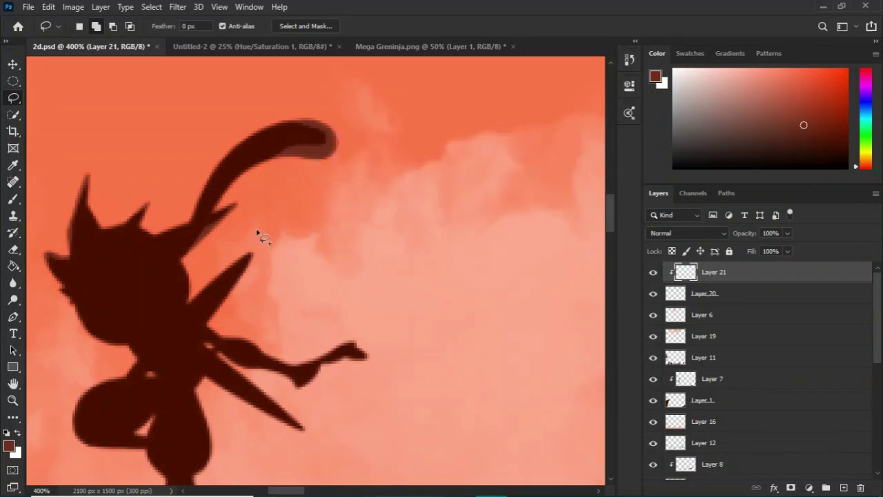
mouse_move(253, 251)
mouse_down()
mouse_move(213, 310)
mouse_move(254, 251)
mouse_up()
click(13, 265)
click(228, 304)
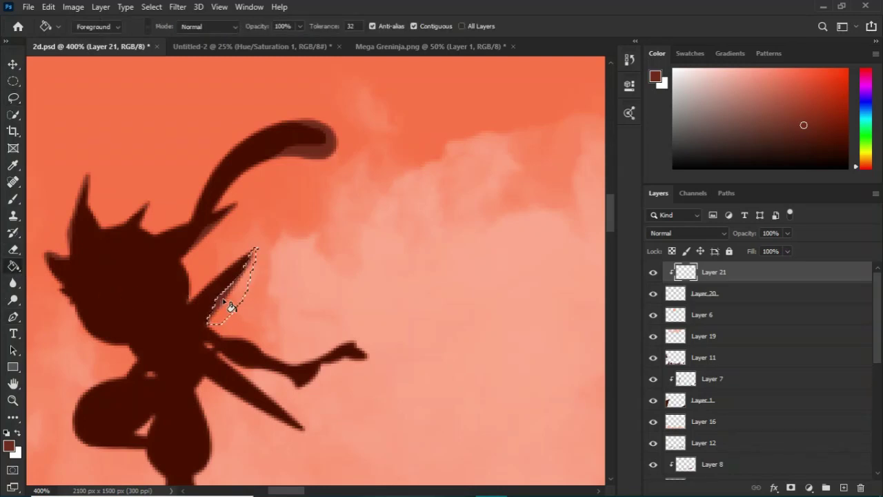
key(ctrl+d)
Fill a gap along the body's edge dark brown and outline an area around the arm
click(12, 98)
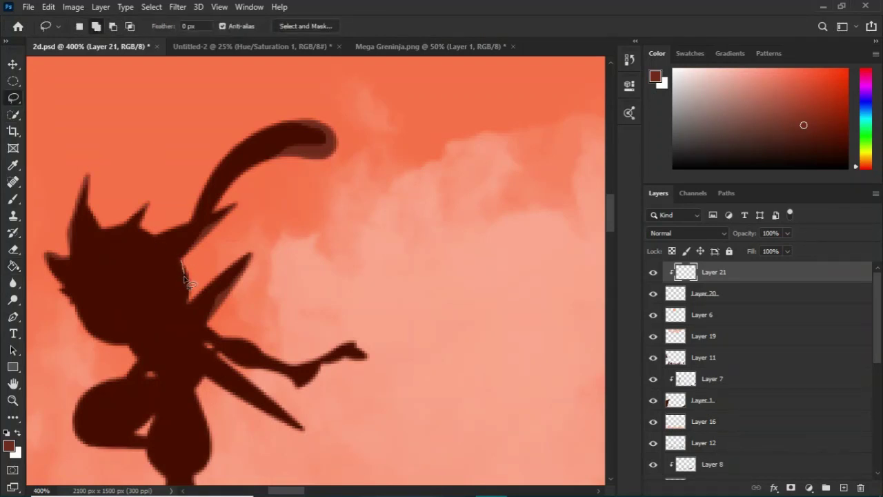
mouse_move(185, 280)
mouse_down()
mouse_move(186, 304)
mouse_move(183, 263)
mouse_up()
click(13, 267)
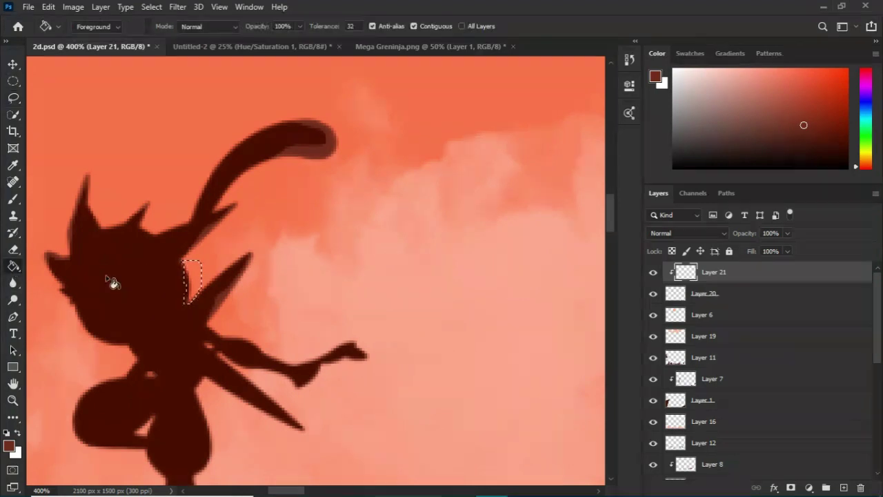
click(187, 290)
key(ctrl+d)
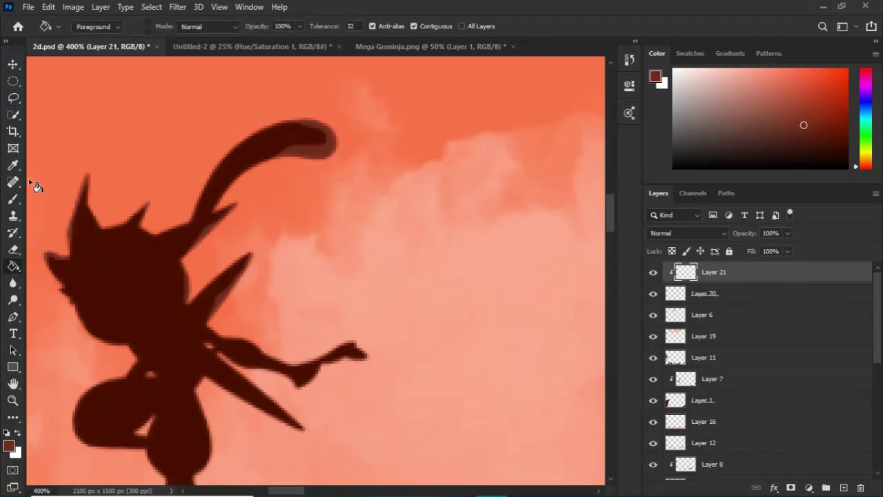
click(12, 99)
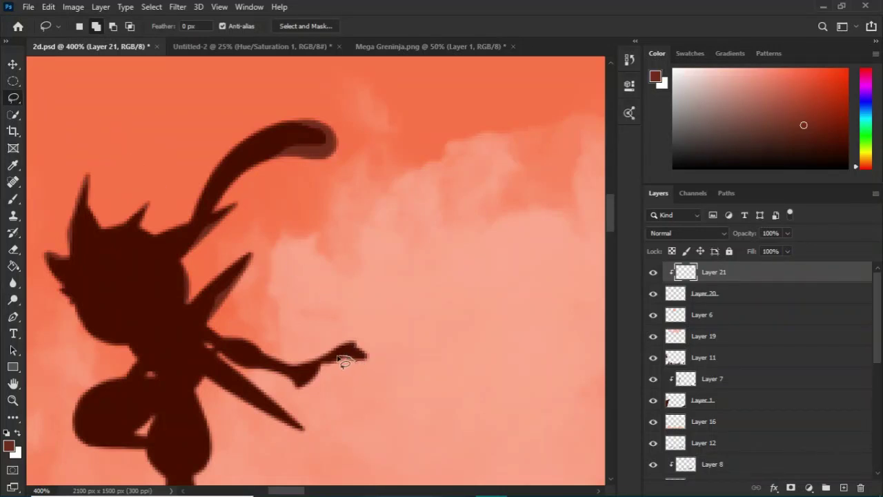
drag(316, 364, 359, 367)
drag(274, 366, 276, 364)
key(g)
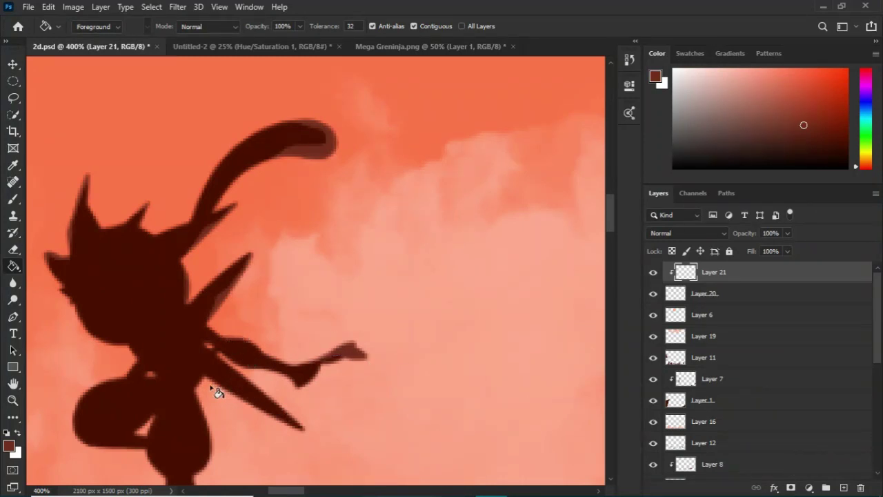
Outline the belly area along the body and fill it dark brown
scroll(276, 380, down, 2)
scroll(270, 365, down, 2)
scroll(268, 360, down, 2)
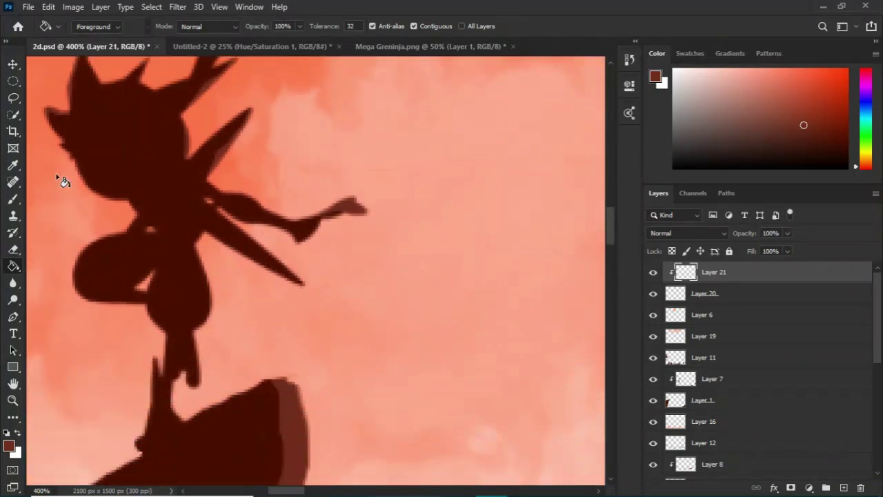
click(14, 99)
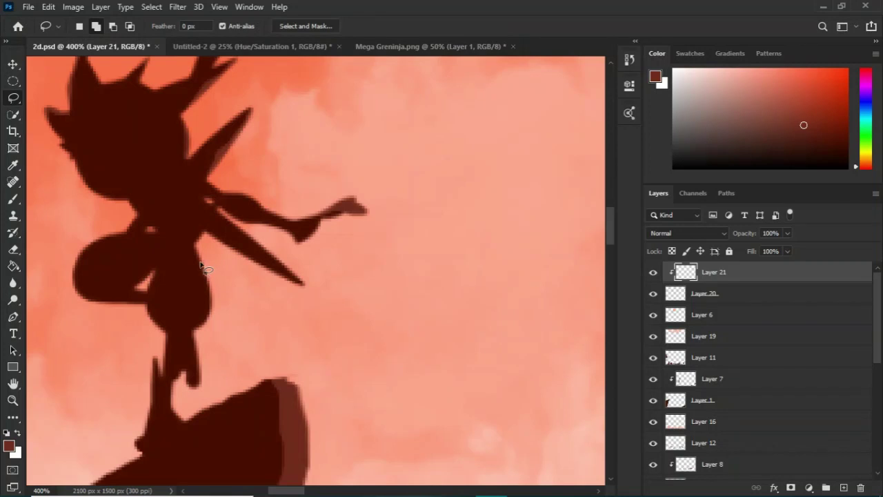
drag(200, 258, 195, 324)
drag(203, 346, 201, 256)
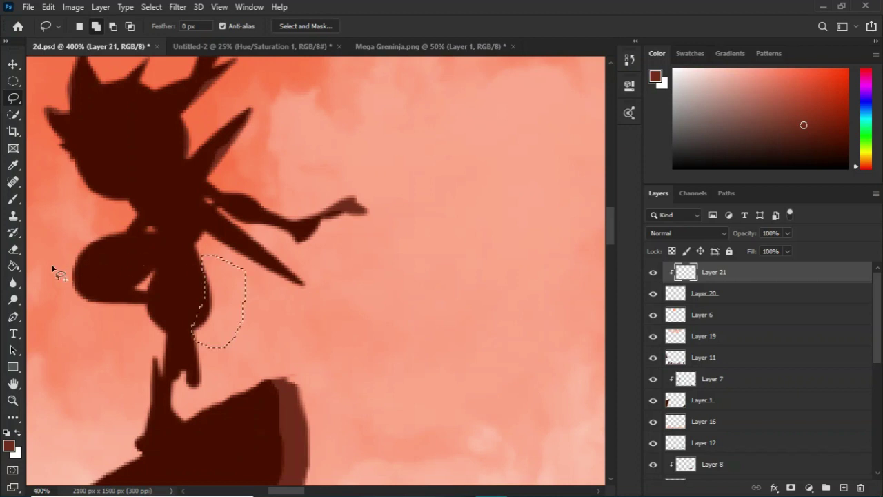
key(g)
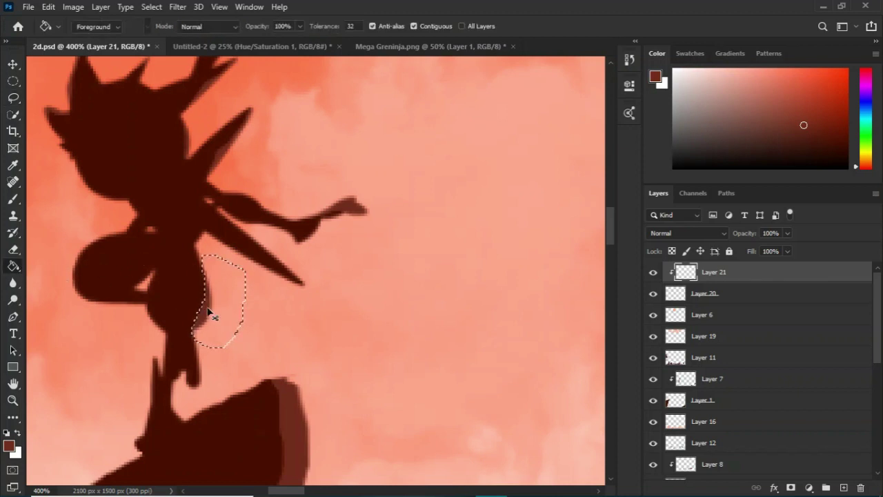
click(210, 314)
key(ctrl+d)
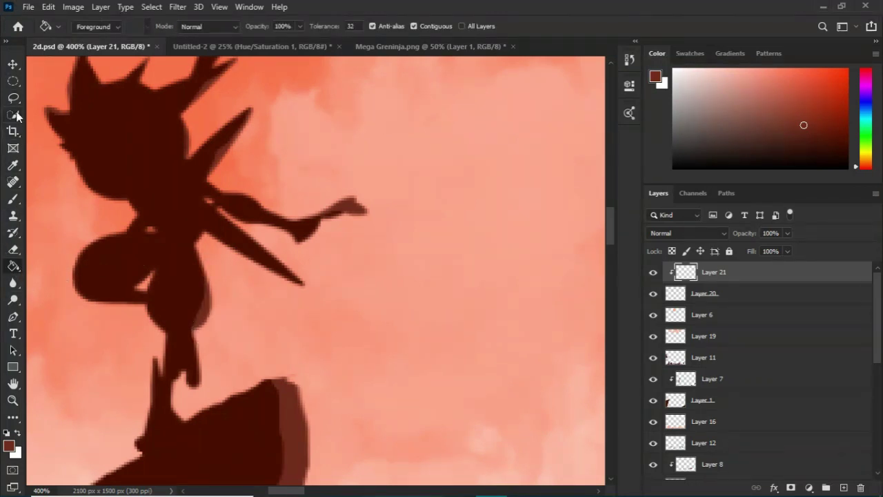
Fill the gap along the leg dark brown
click(13, 97)
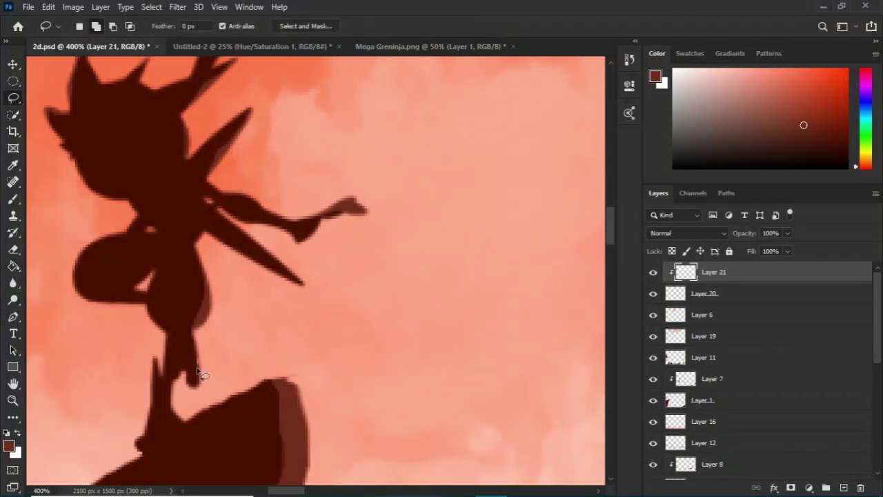
mouse_move(188, 373)
mouse_down()
mouse_move(183, 390)
mouse_move(210, 363)
mouse_move(195, 364)
mouse_up()
click(13, 266)
click(204, 385)
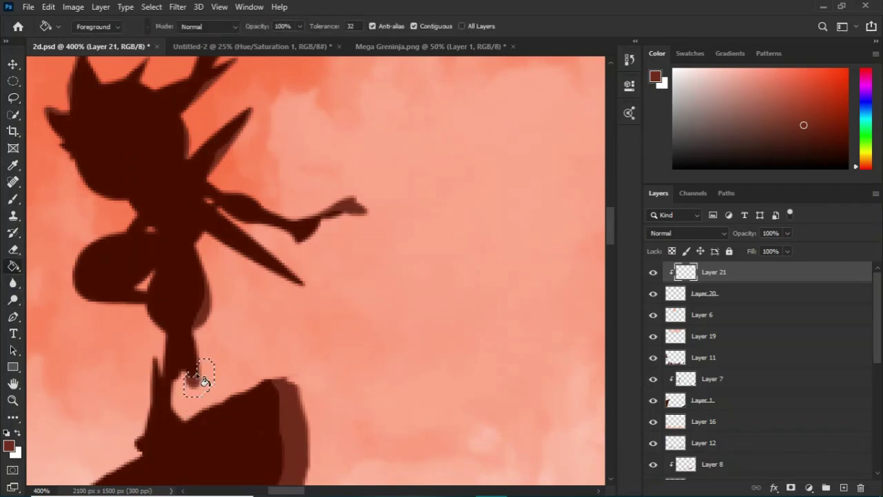
key(ctrl+d)
Fill the gap between the leg and the cliff, then zoom out to the whole landscape
click(13, 98)
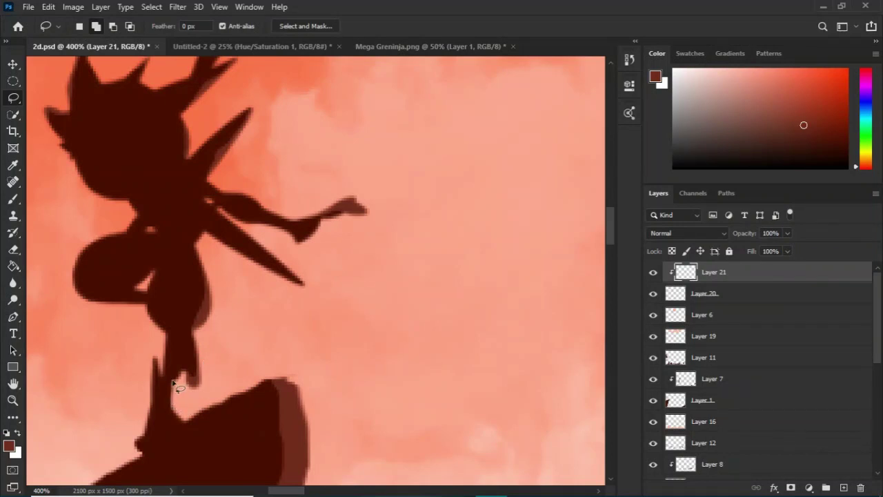
mouse_move(170, 391)
mouse_down()
mouse_move(193, 421)
mouse_move(174, 386)
mouse_up()
key(g)
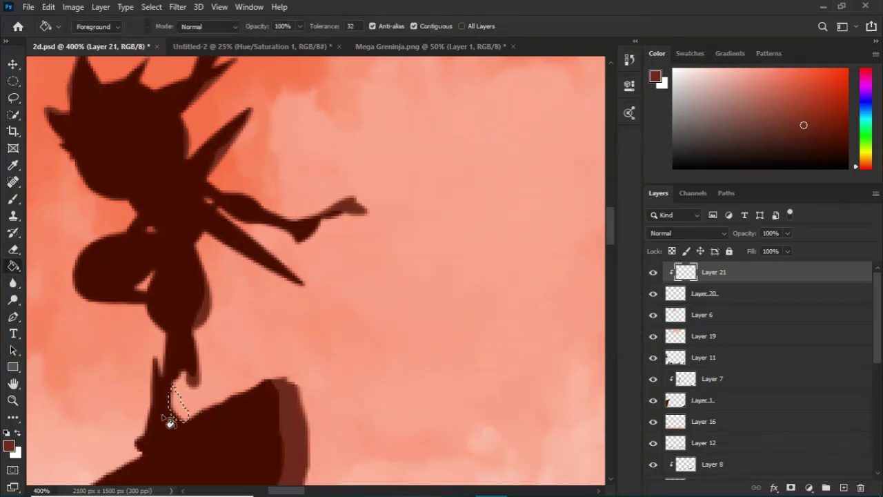
click(171, 422)
key(ctrl+d)
key(ctrl+minus)
key(ctrl+minus)
key(ctrl+minus)
key(ctrl+minus)
key(ctrl+minus)
key(ctrl+minus)
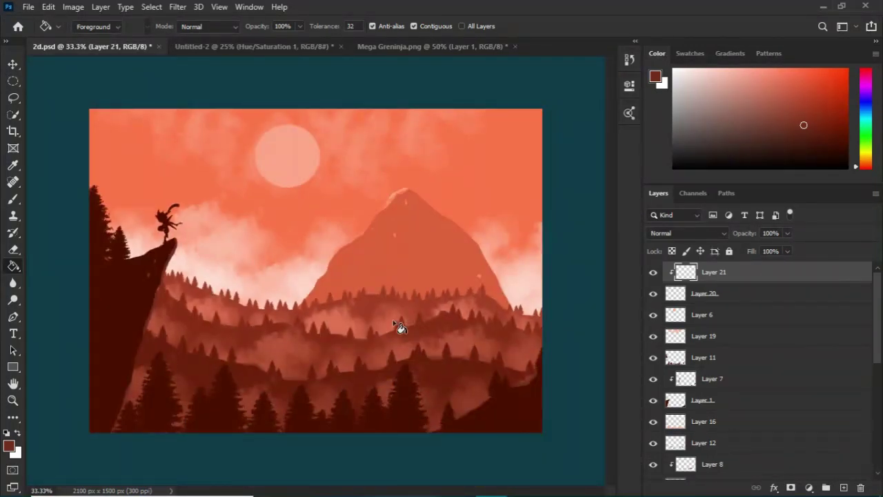
Save the painting to 2d.psd with Ctrl+S
key(ctrl+s)
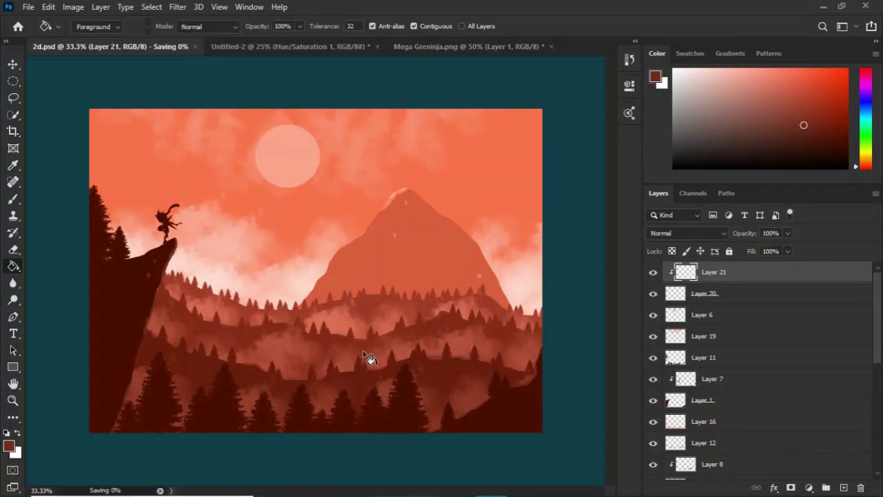